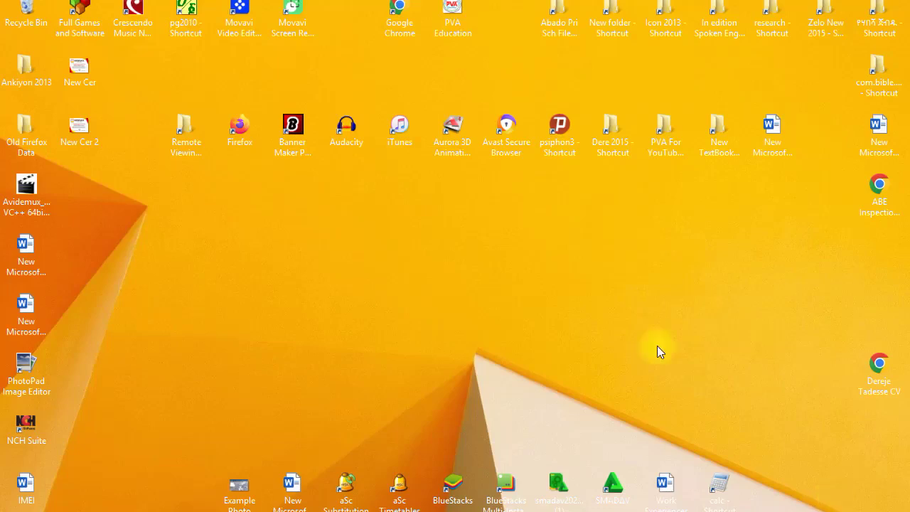
Step: Create 'New Microsoft Word Document (6)' on the desktop and open it in Word
right_click(455, 220)
left_click(524, 262)
right_click(430, 207)
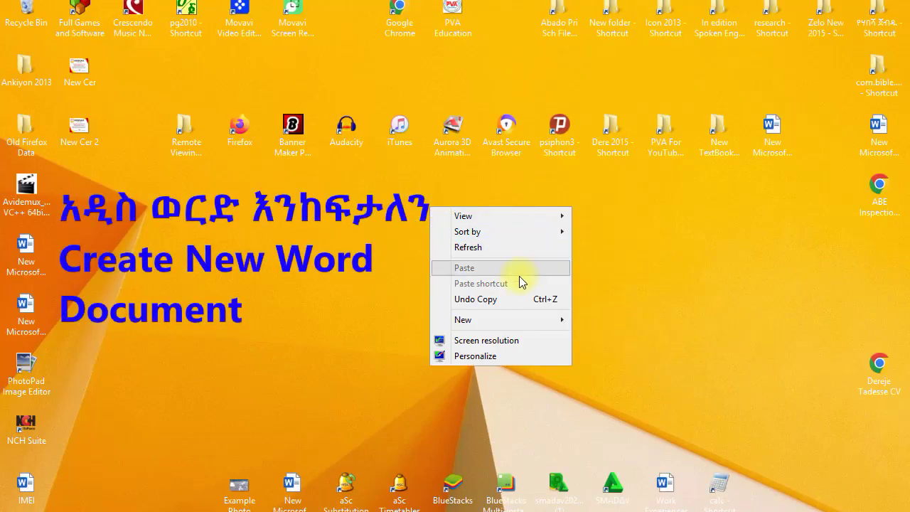
mouse_move(548, 321)
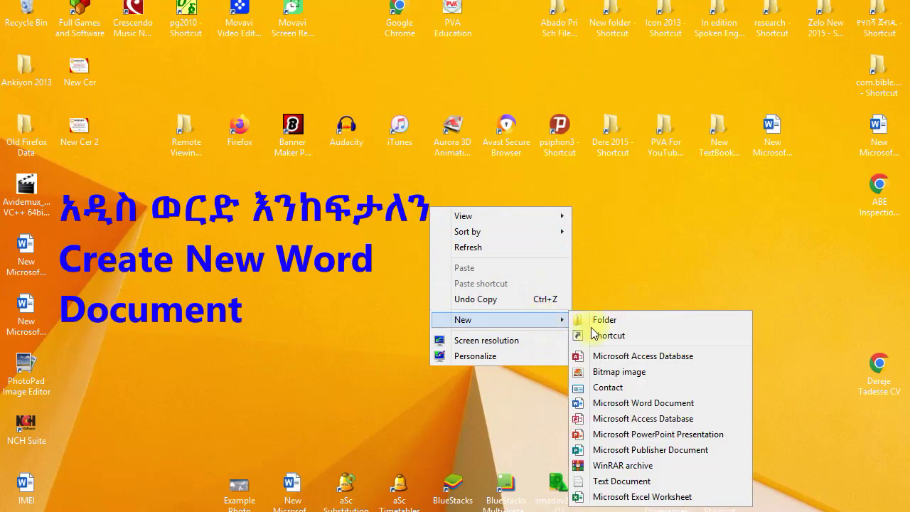
left_click(620, 402)
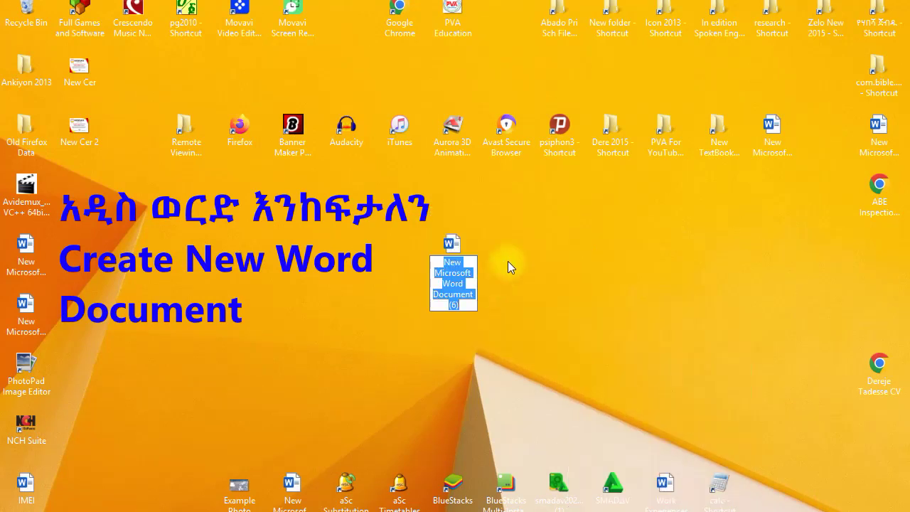
left_click(507, 261)
double_click(452, 243)
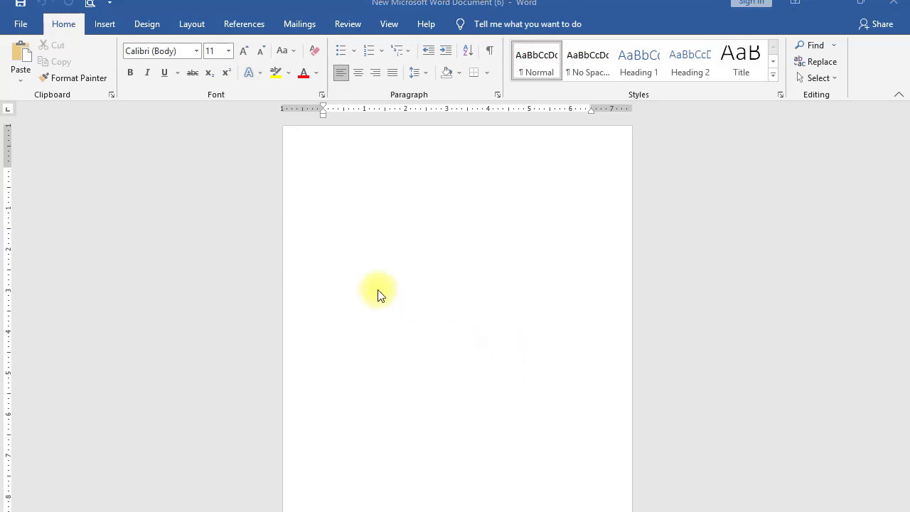
Step: Switch the document's page orientation to Landscape
left_click(187, 23)
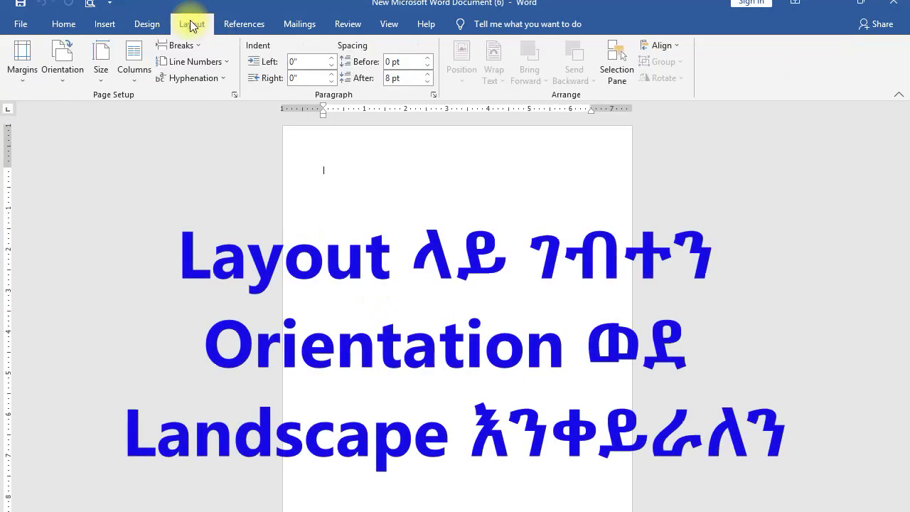
left_click(71, 69)
left_click(107, 137)
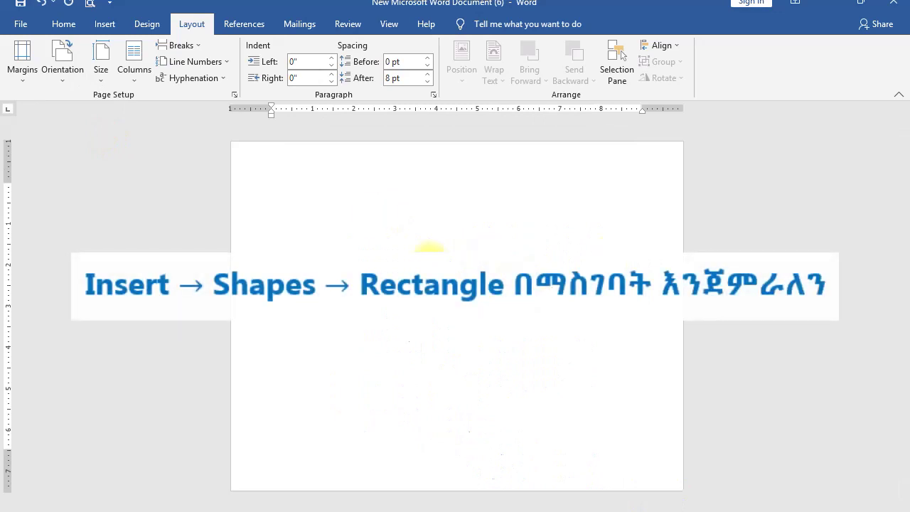
Step: Draw a rounded rectangle across nearly the whole page with only slightly rounded corners
left_click(106, 26)
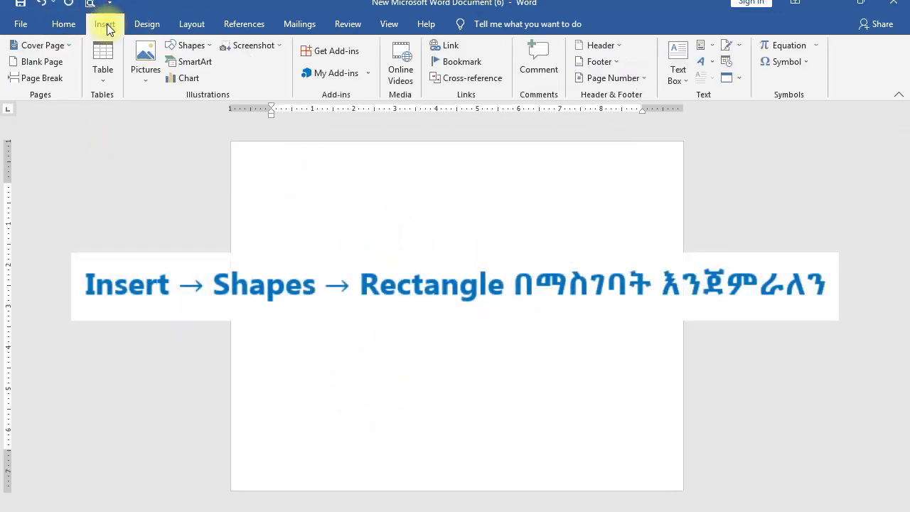
left_click(210, 45)
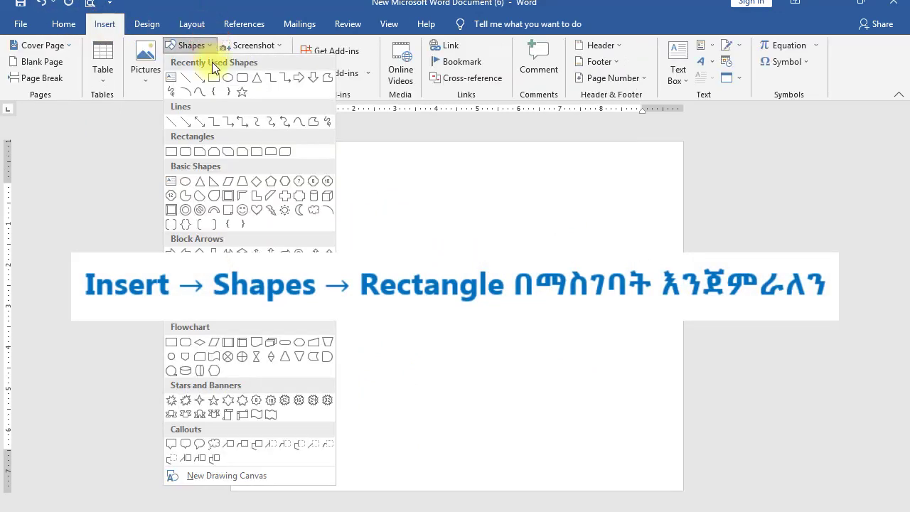
left_click(241, 79)
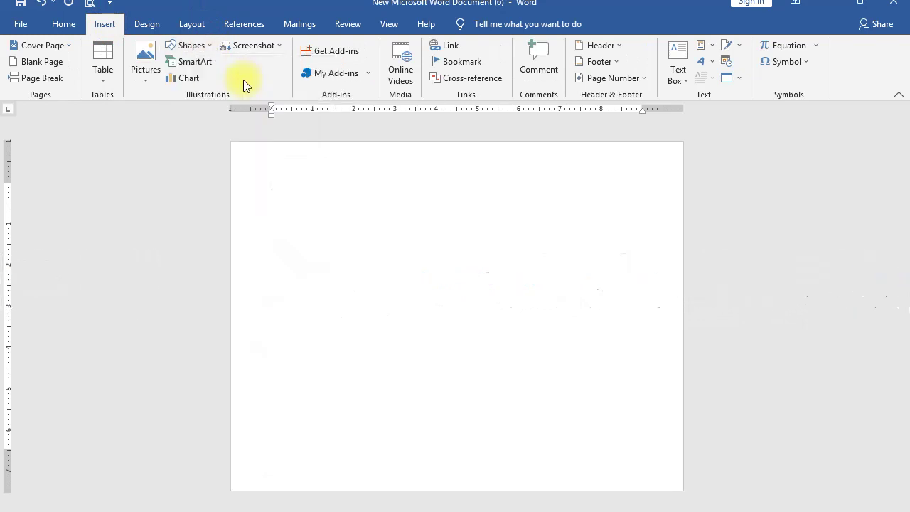
left_click_drag(240, 158, 670, 476)
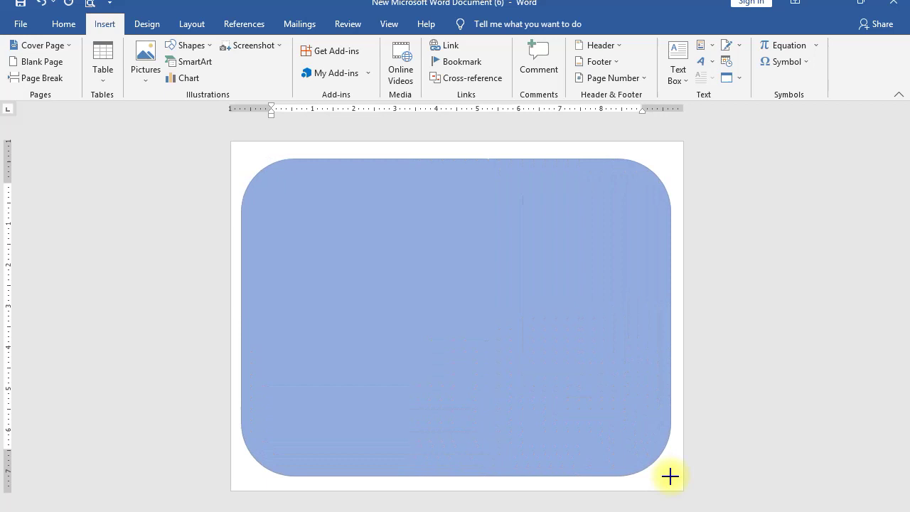
left_click_drag(671, 476, 670, 477)
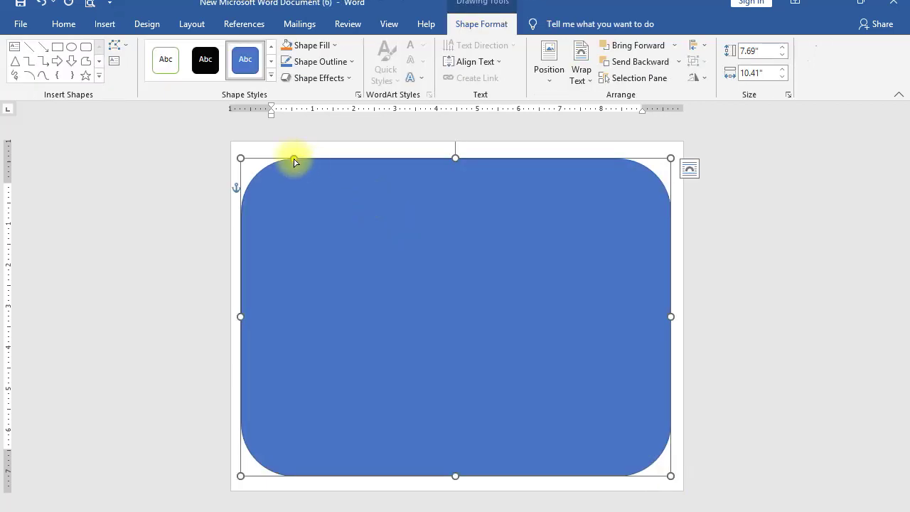
left_click_drag(293, 158, 251, 162)
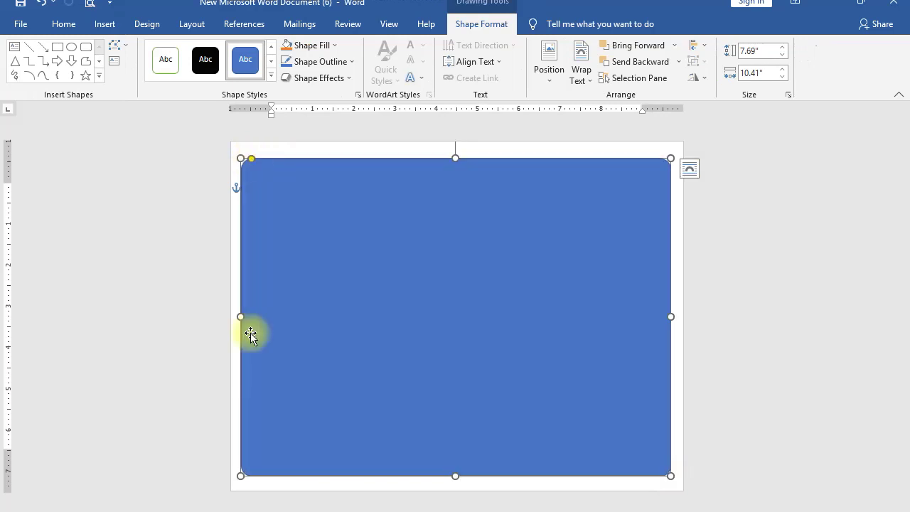
left_click_drag(242, 316, 245, 318)
Step: Apply the first shape style to give the rectangle a white fill
left_click(733, 336)
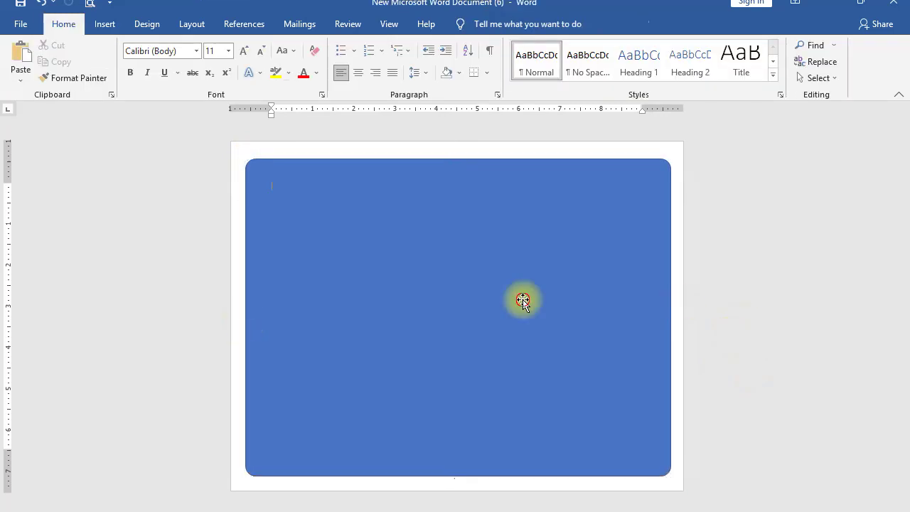
left_click(522, 300)
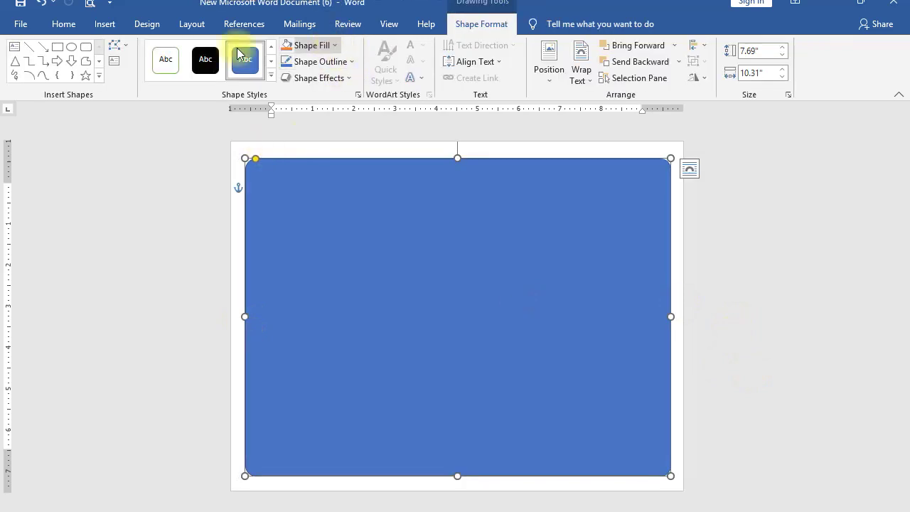
left_click(159, 63)
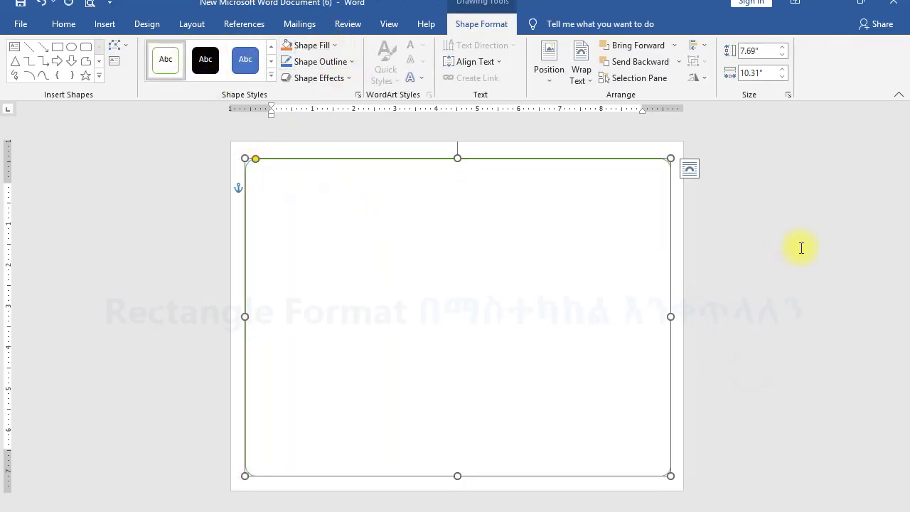
left_click(570, 248)
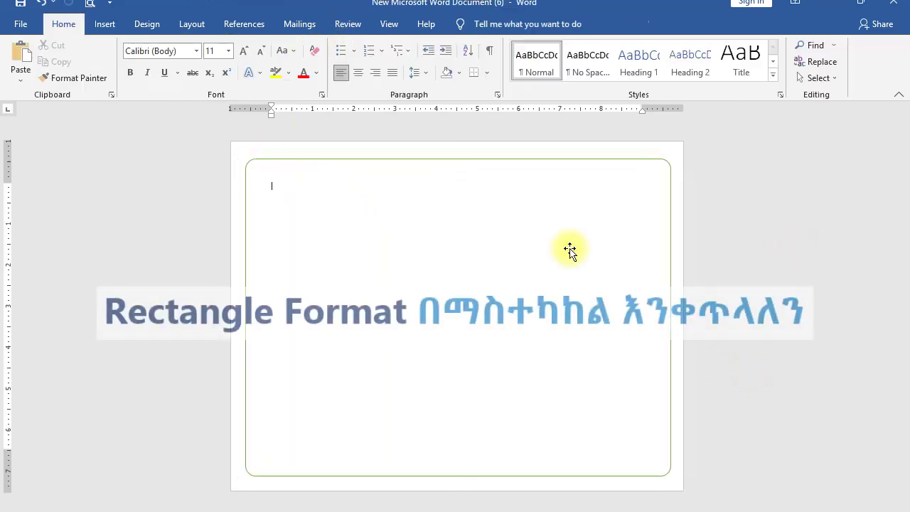
left_click(527, 164)
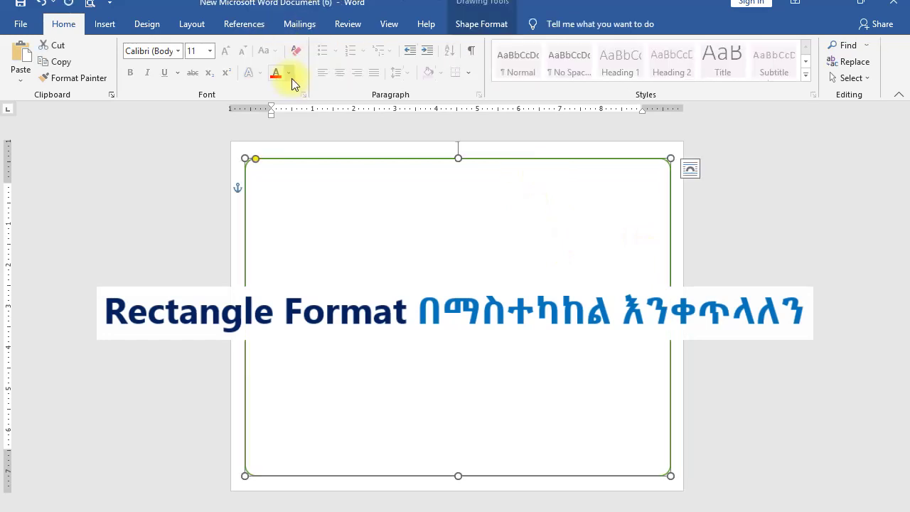
Step: Give the rectangle a yellow-gold outline with 4½ pt weight
left_click(483, 27)
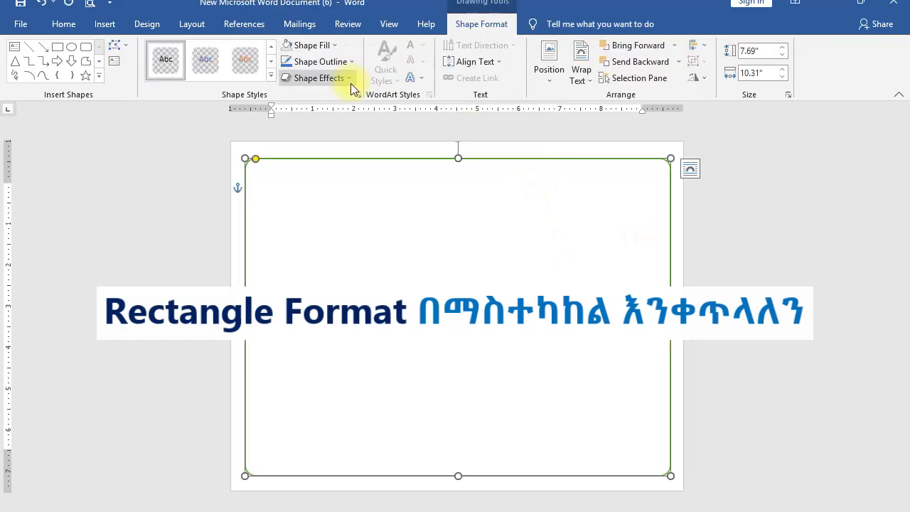
left_click(353, 63)
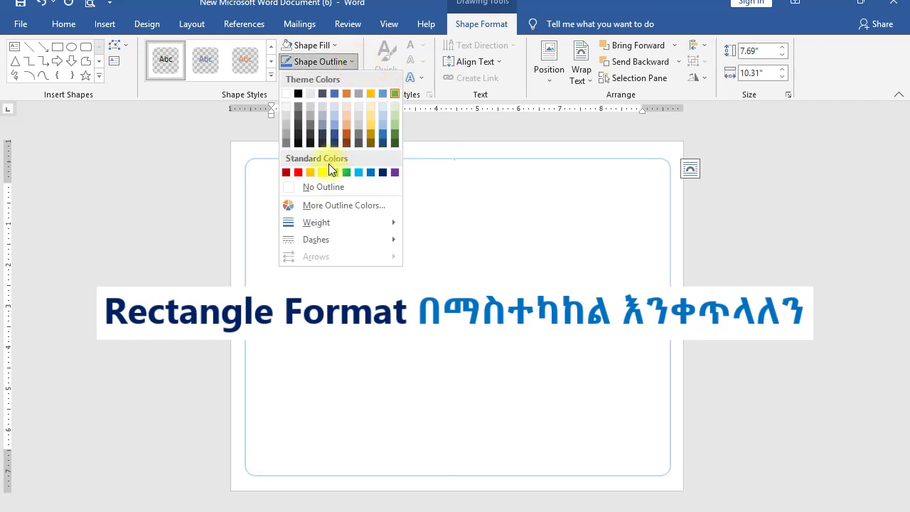
left_click(310, 172)
left_click(803, 256)
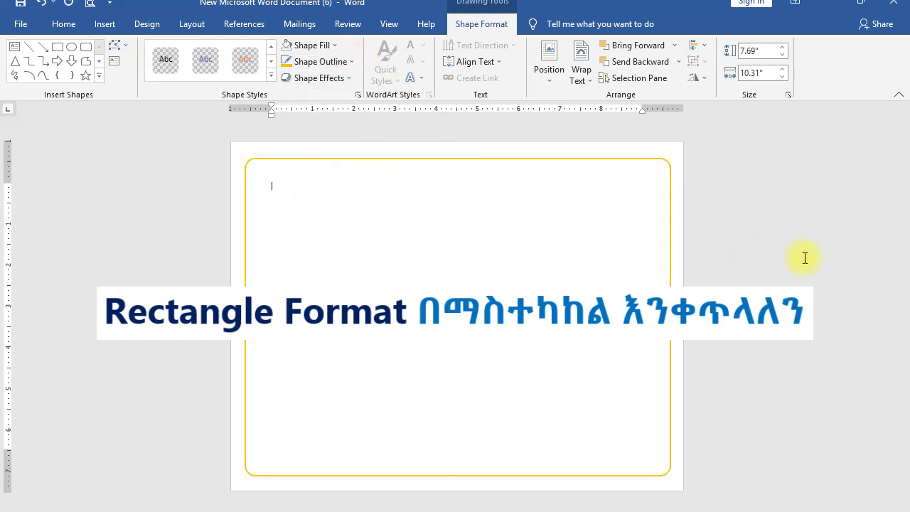
left_click(474, 159)
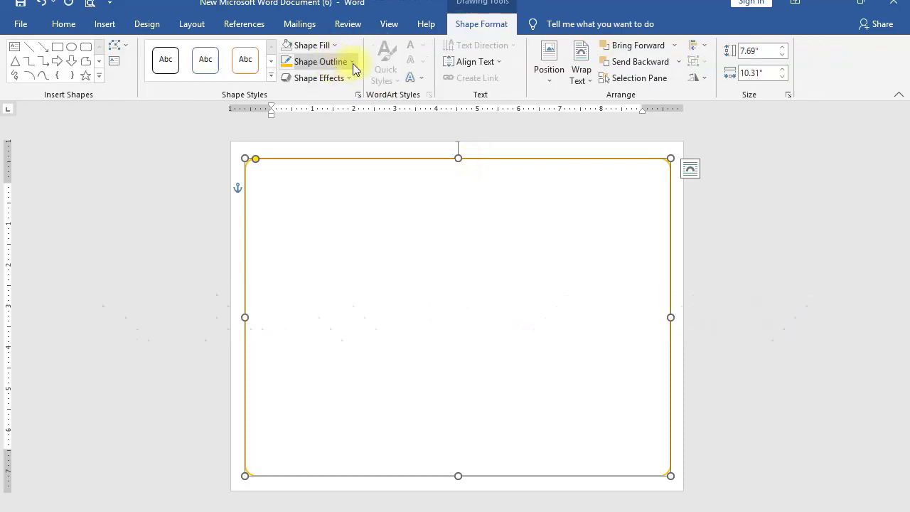
left_click(351, 63)
mouse_move(351, 228)
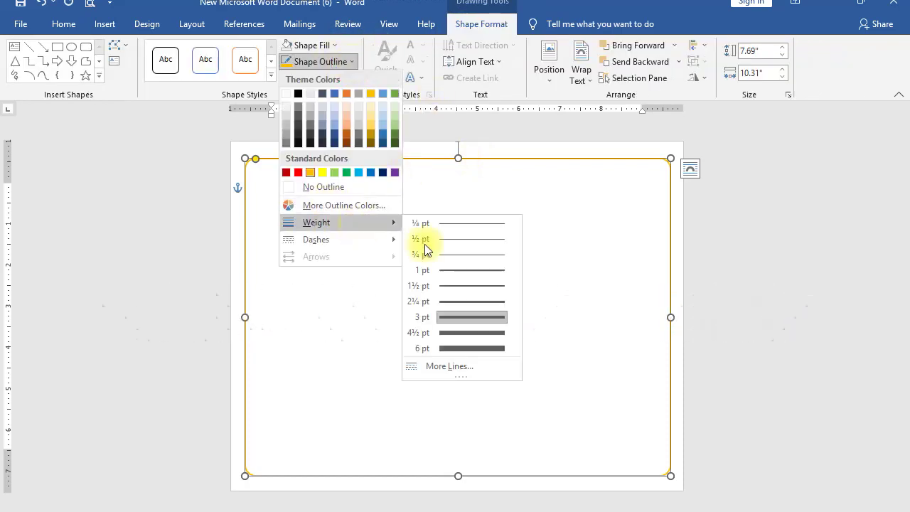
left_click(467, 331)
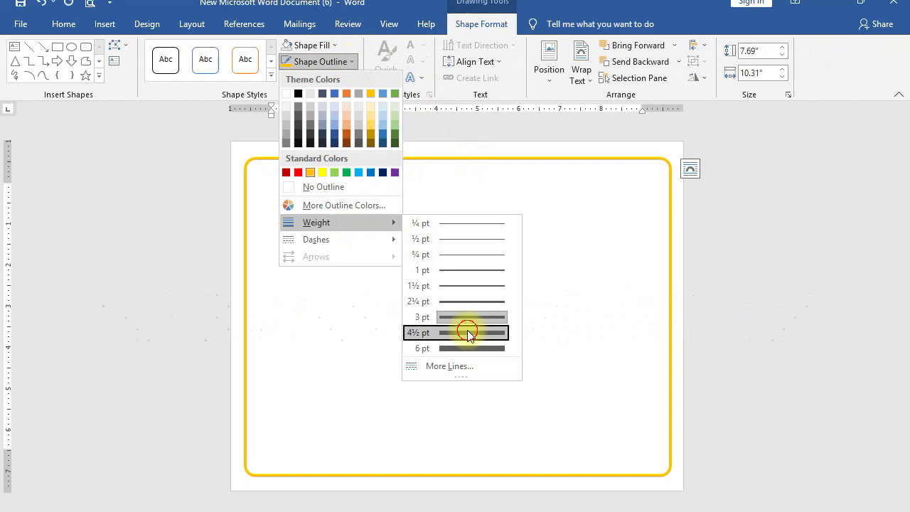
left_click(782, 260)
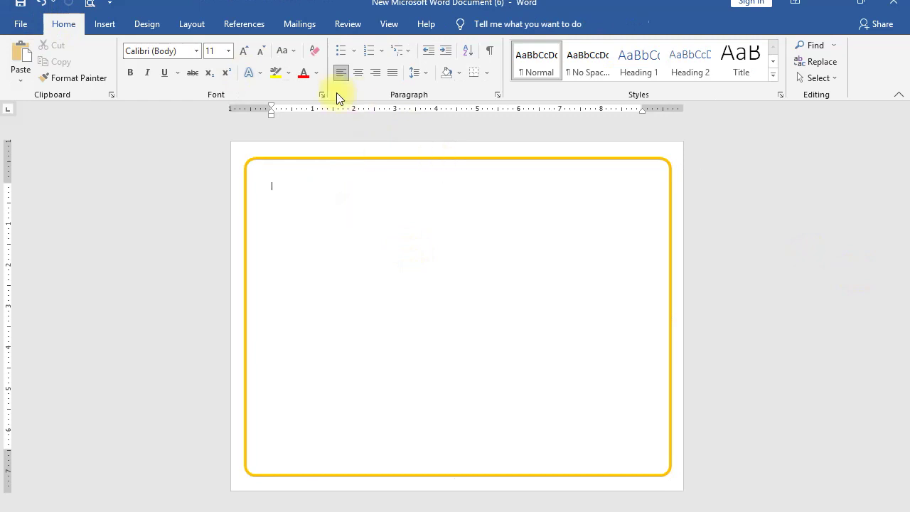
Step: Draw a right triangle inside the left side of the border
left_click(118, 30)
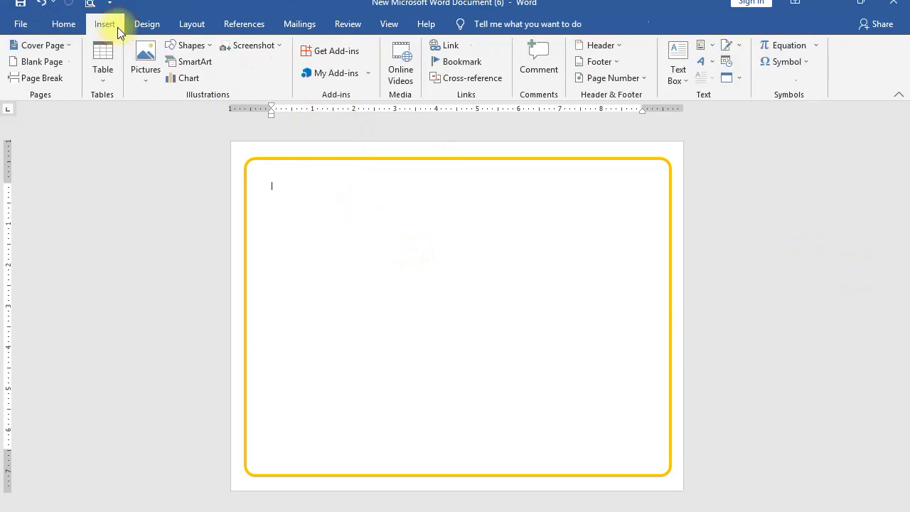
left_click(203, 45)
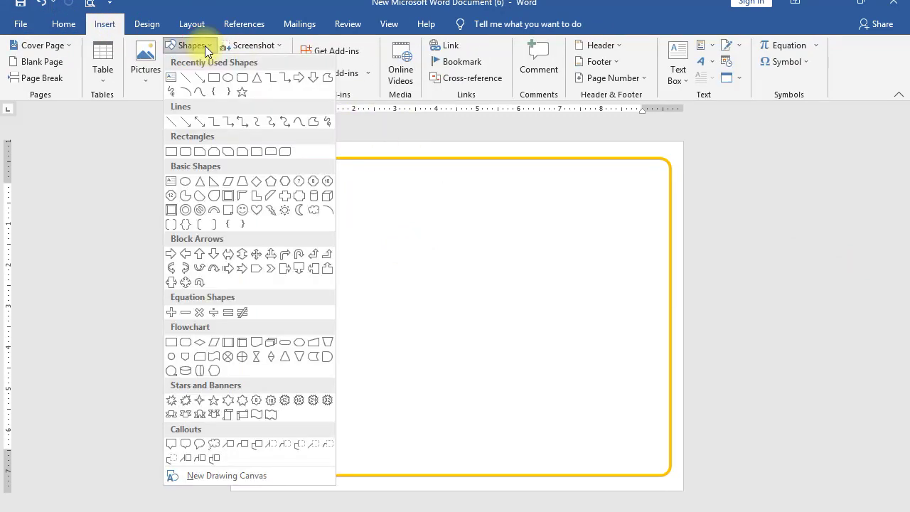
left_click(216, 181)
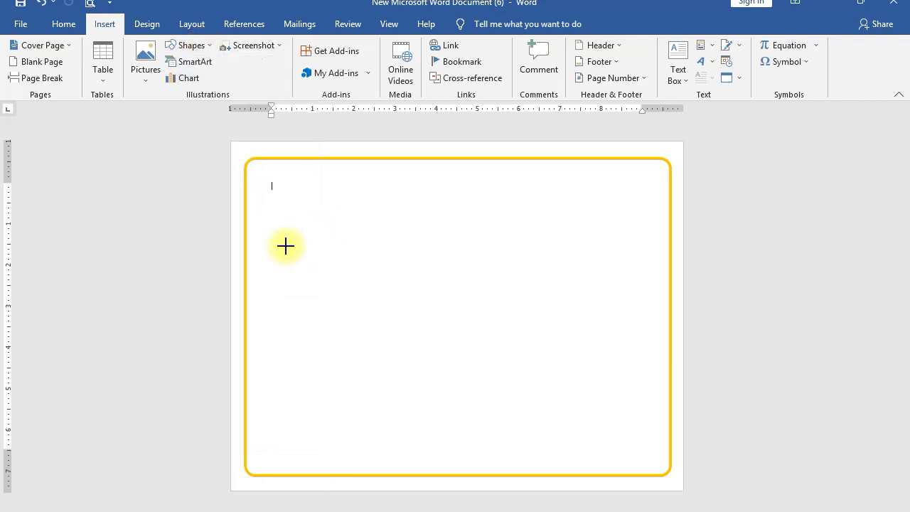
mouse_move(284, 231)
left_mouse_down()
mouse_move(396, 381)
mouse_move(361, 373)
left_mouse_up()
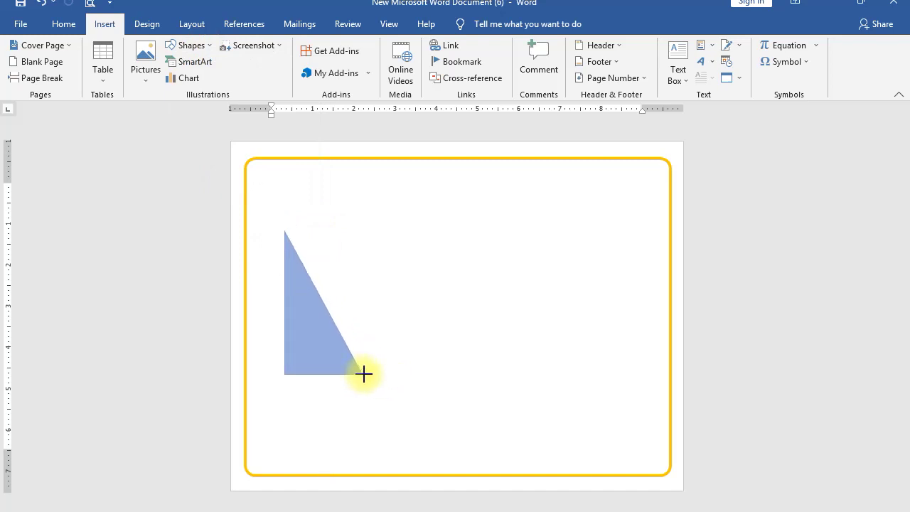
left_click_drag(364, 374, 363, 374)
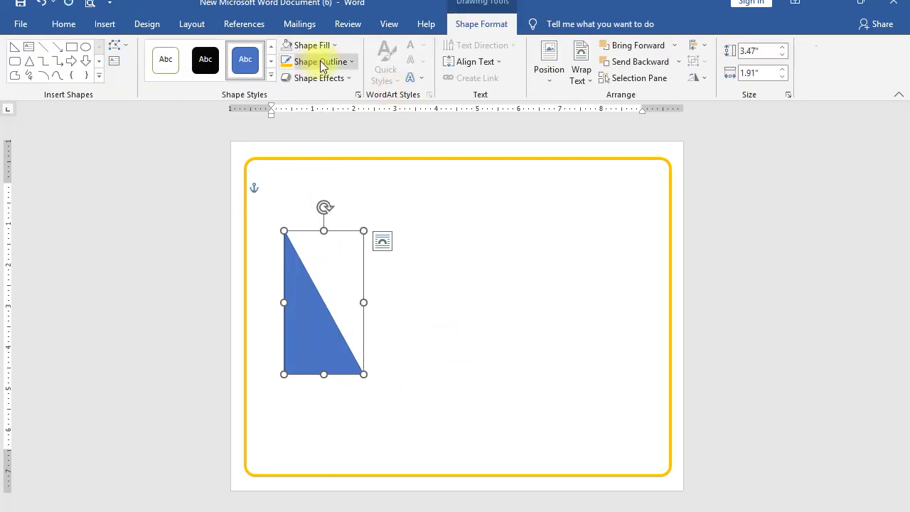
Step: Remove the triangle's outline and fill it solid red
left_click(343, 61)
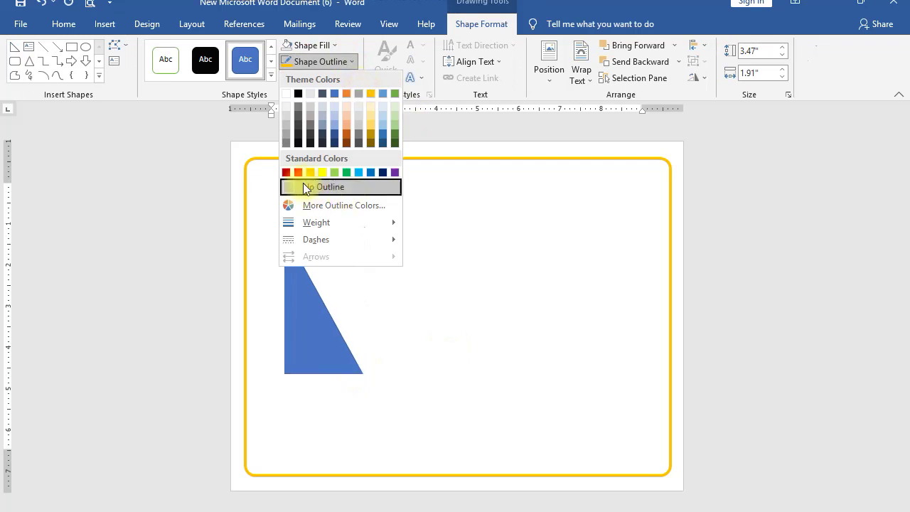
left_click(355, 186)
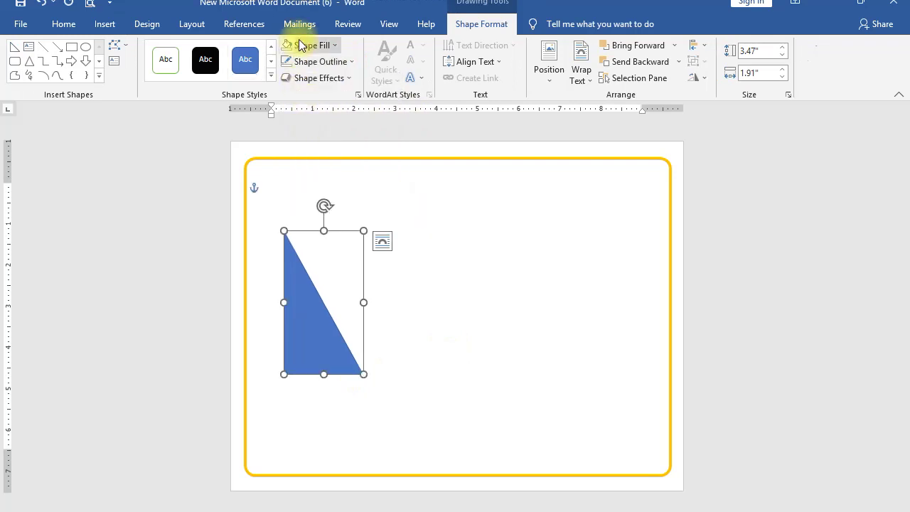
left_click(334, 45)
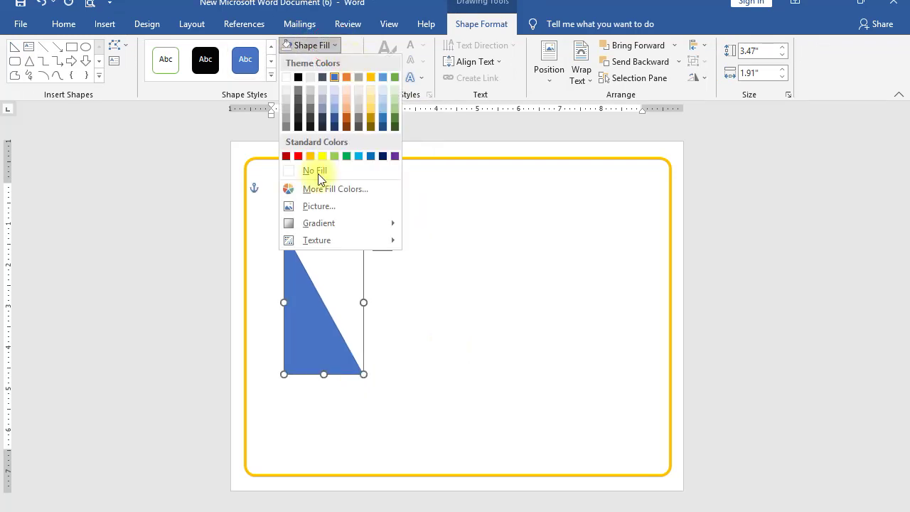
left_click(298, 157)
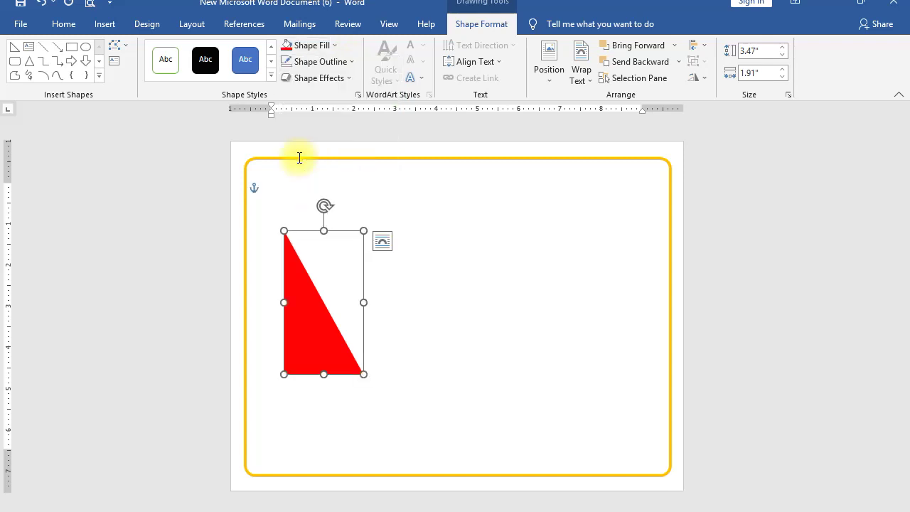
left_click(298, 295)
left_click(459, 317)
Step: Move the red triangle into the page's bottom-left corner
left_click_drag(319, 321, 249, 430)
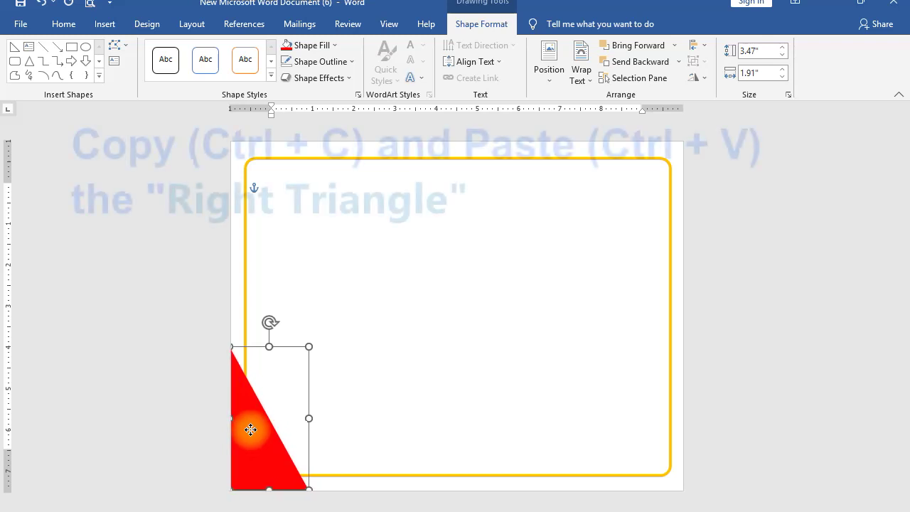
left_click(446, 367)
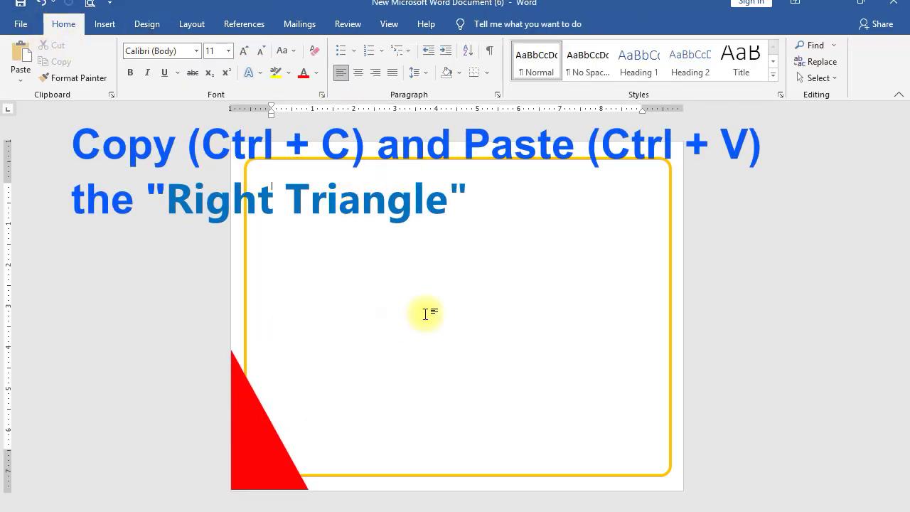
left_click(268, 425)
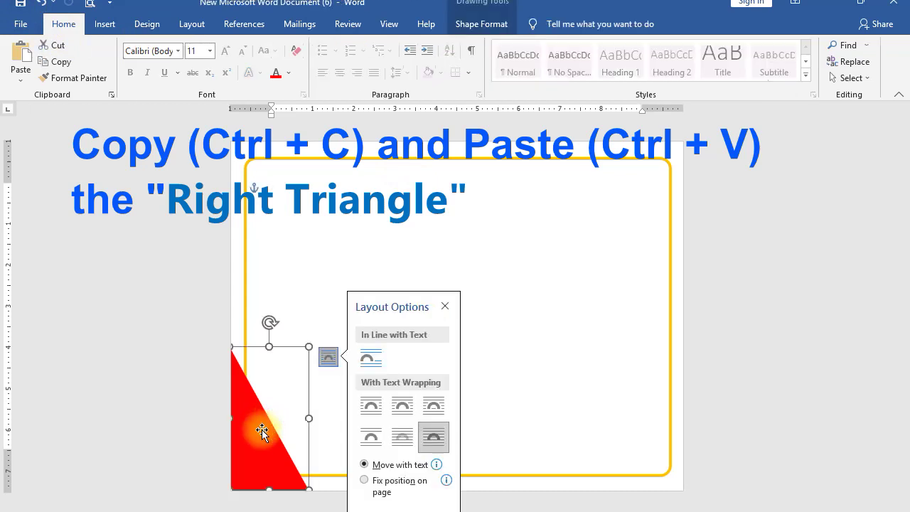
left_click(497, 422)
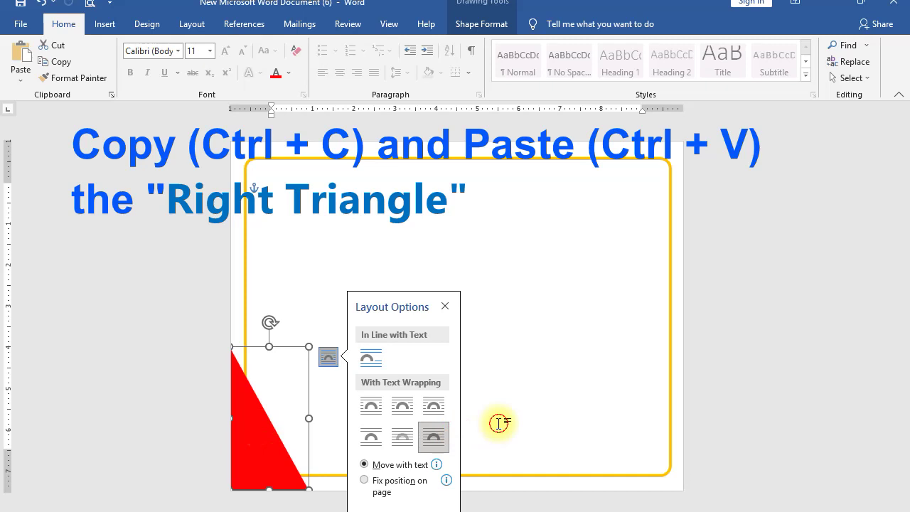
left_click(244, 423)
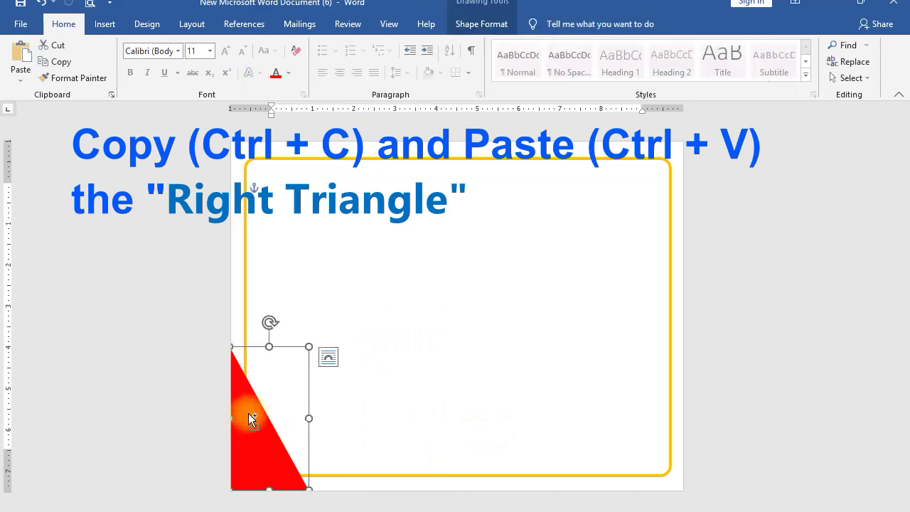
Step: Paste a copy of the triangle, turn it upside down, and place it top-right
key("ctrl+c")
left_click(391, 304)
key("ctrl+v")
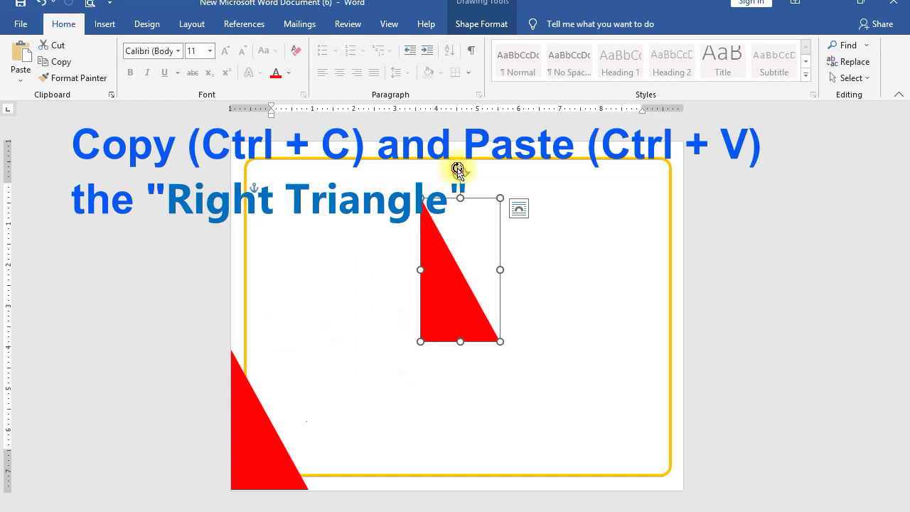
mouse_move(458, 170)
left_mouse_down()
mouse_move(452, 350)
mouse_move(460, 353)
left_mouse_up()
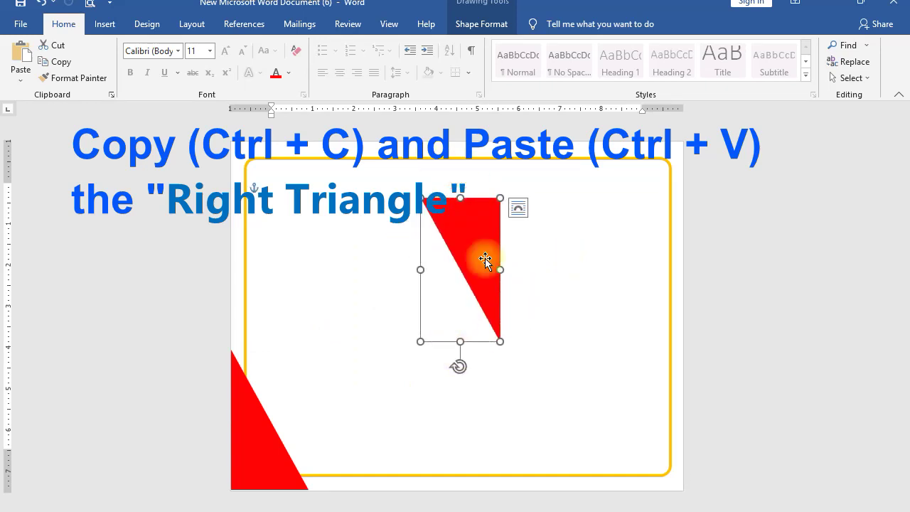
left_click_drag(465, 245, 647, 187)
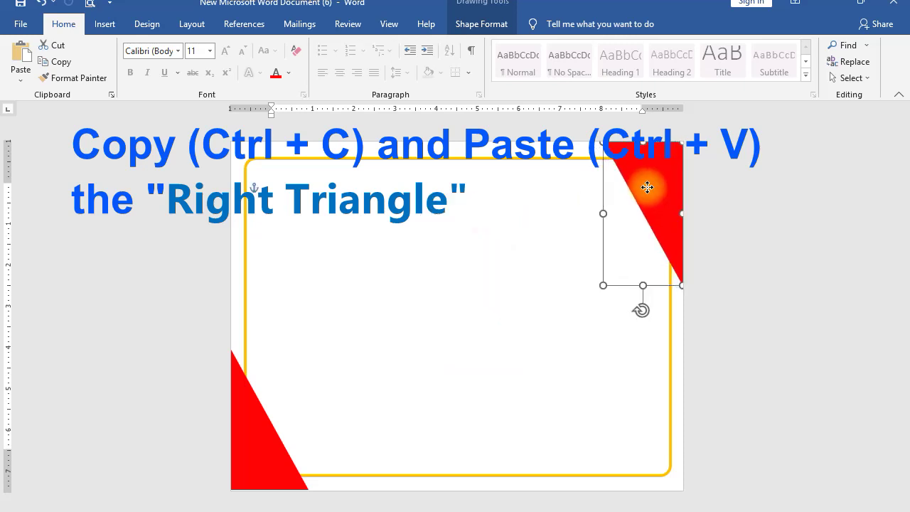
left_click(538, 239)
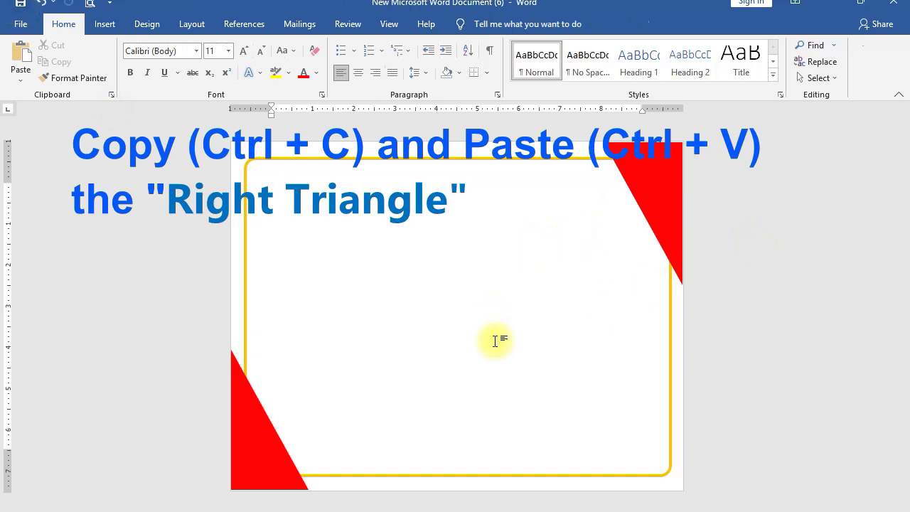
Step: Copy the top-right triangle and paste a duplicate near the top-right area
left_click(648, 178)
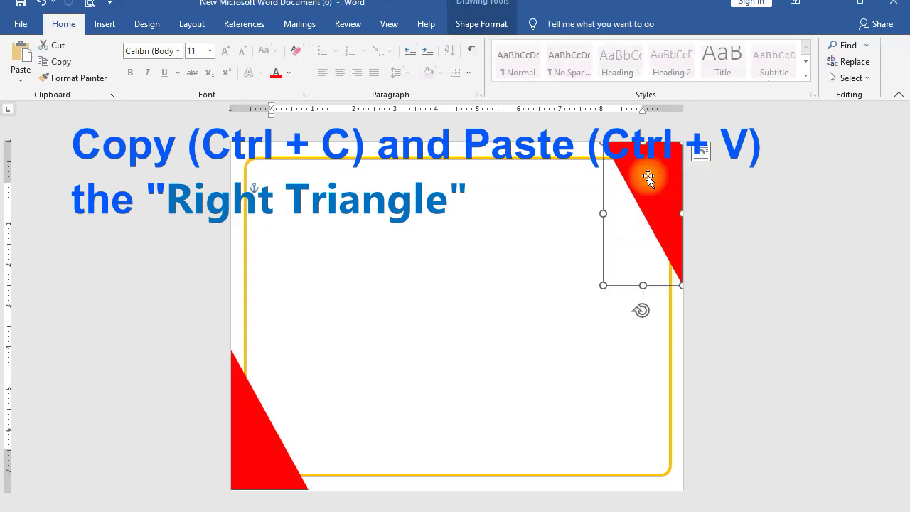
right_click(648, 176)
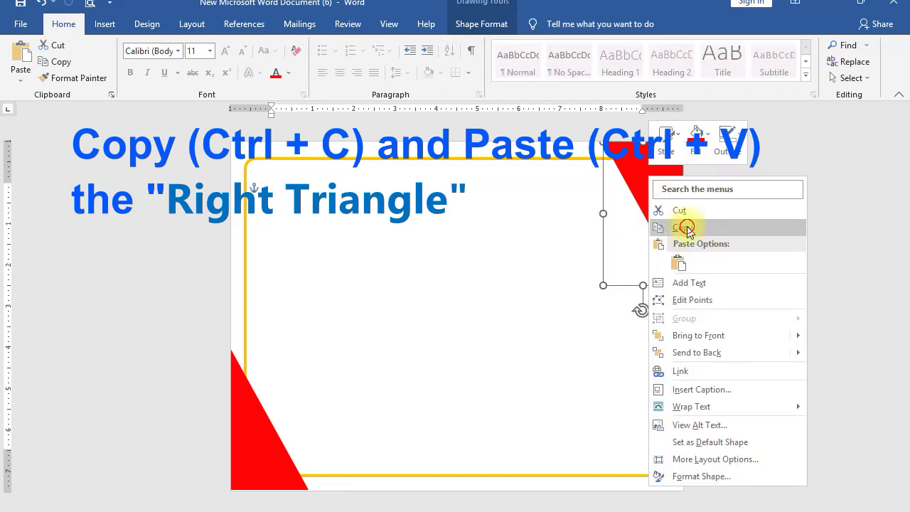
left_click(682, 227)
left_click(471, 220)
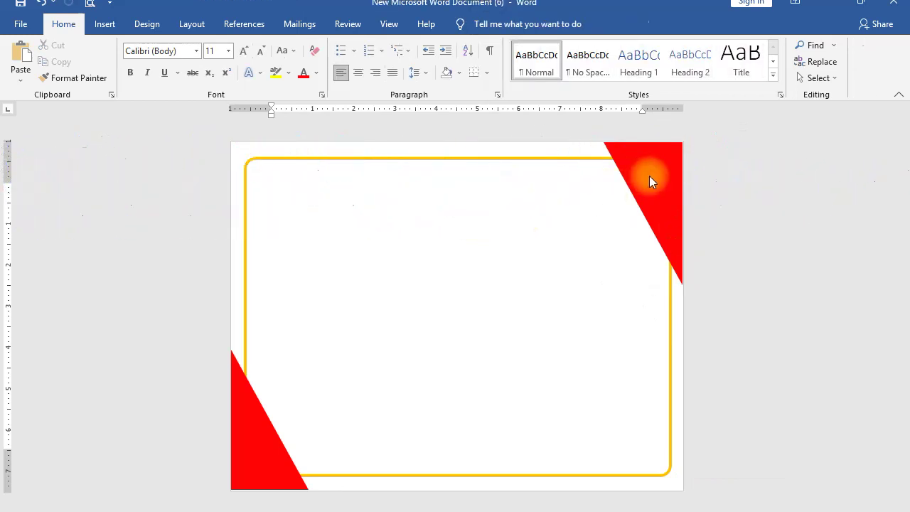
key("ctrl+v")
left_click_drag(319, 220, 498, 245)
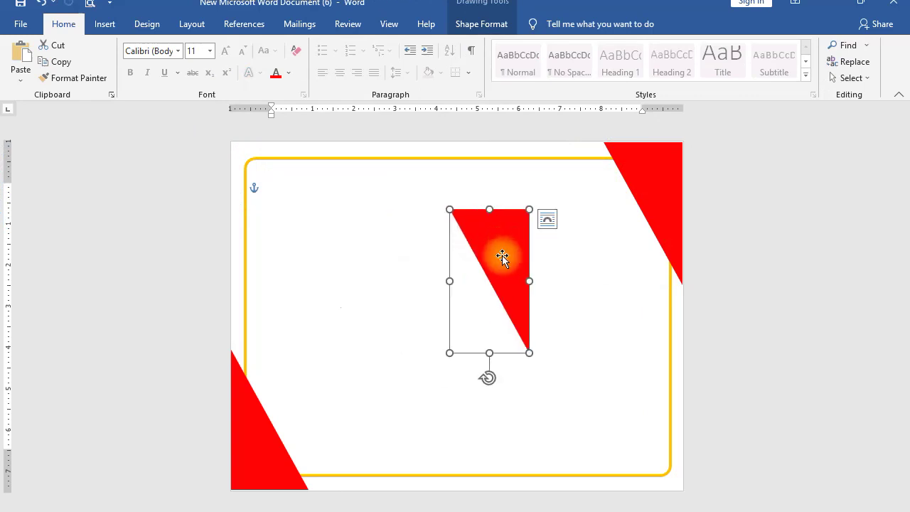
left_click_drag(496, 255, 566, 227)
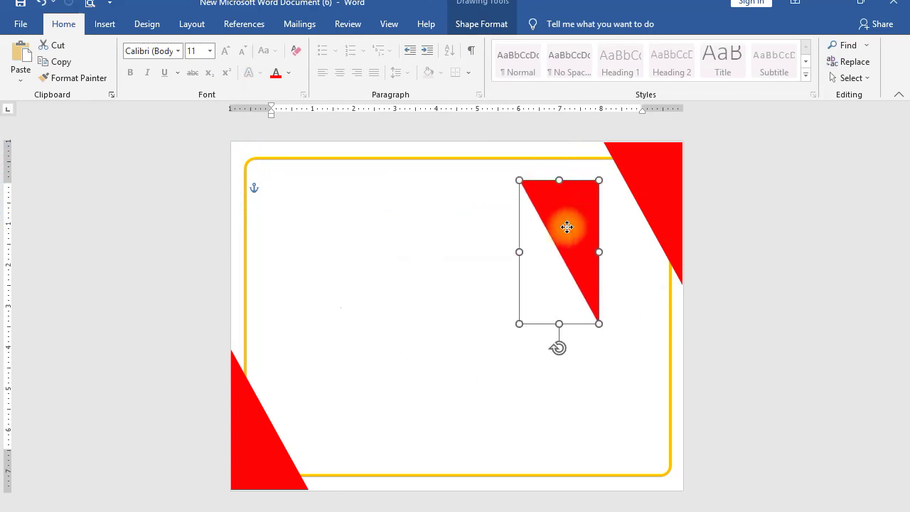
Step: Fill the duplicated triangle dark red
left_click(460, 26)
left_click(334, 45)
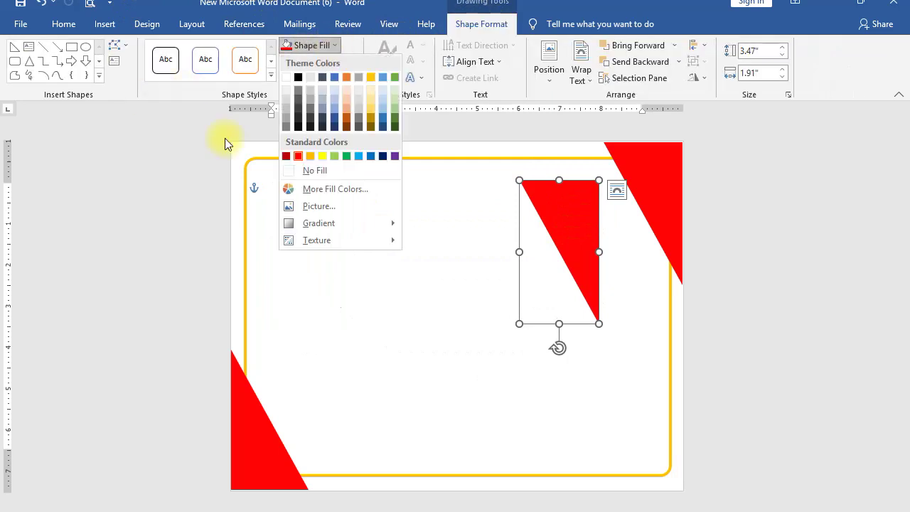
left_click(287, 156)
left_click(499, 233)
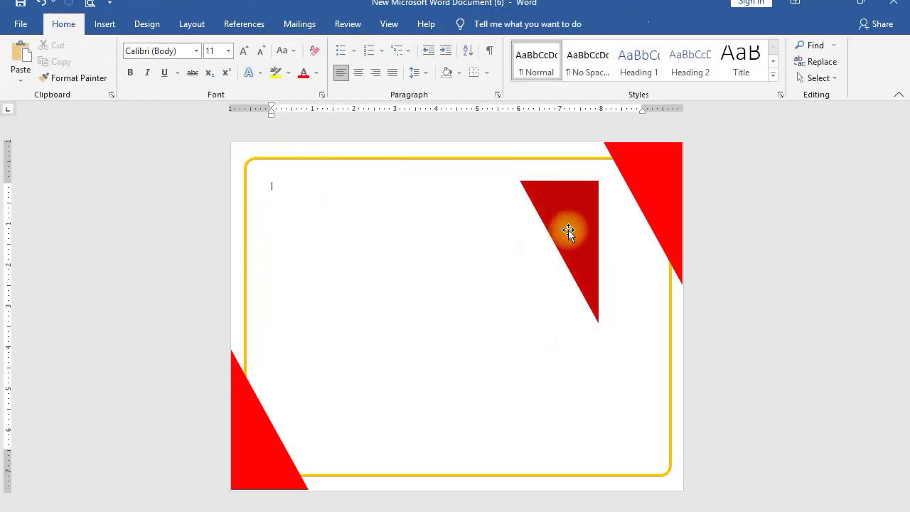
left_click(590, 240)
Step: Fit the dark red triangle, sized 3.36" by 1.74", into the top-right corner
left_click_drag(589, 237, 679, 177)
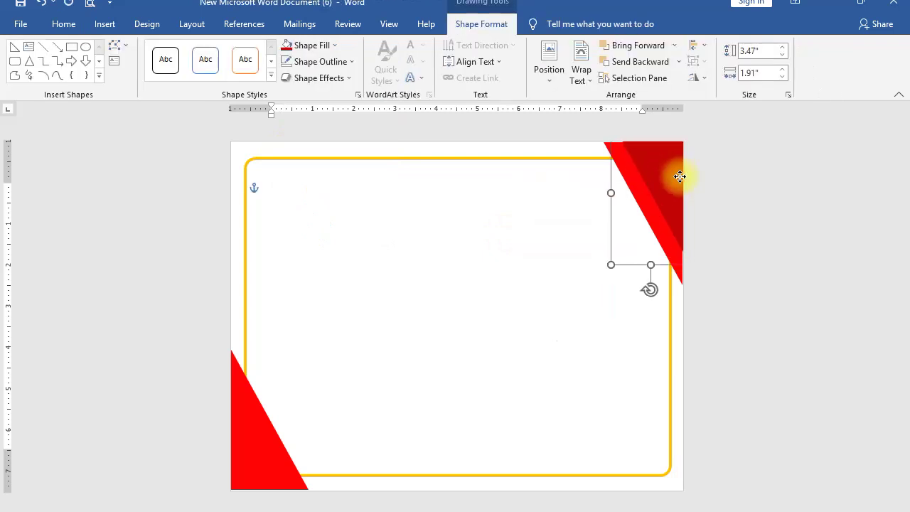
left_click_drag(679, 177, 654, 213)
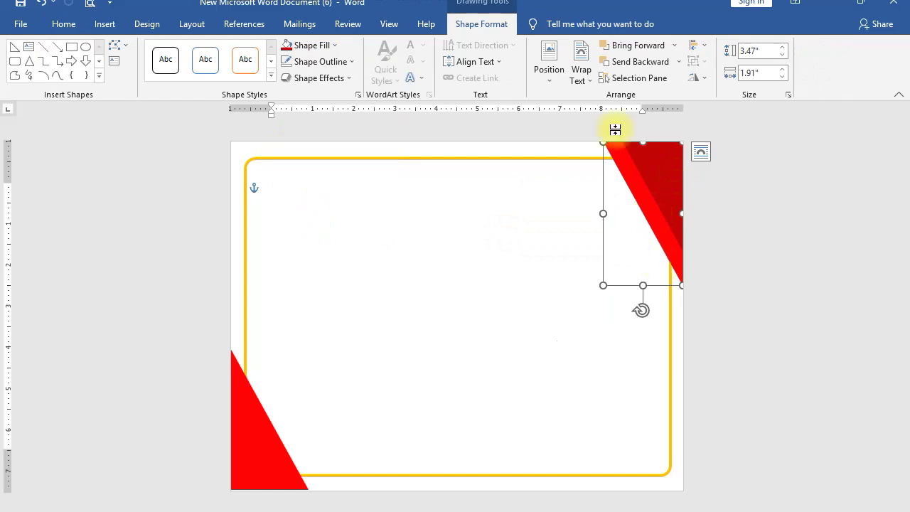
left_click_drag(642, 142, 634, 136)
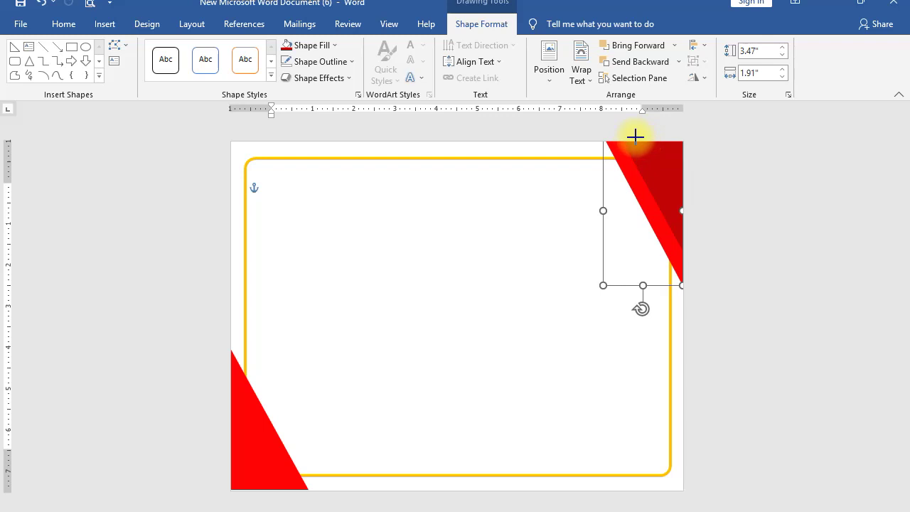
left_click_drag(681, 285, 690, 304)
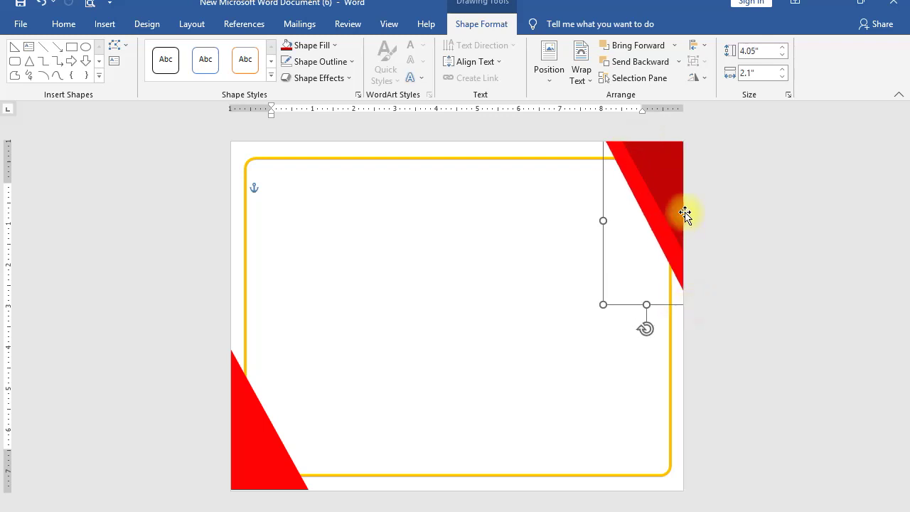
key("ctrl+z")
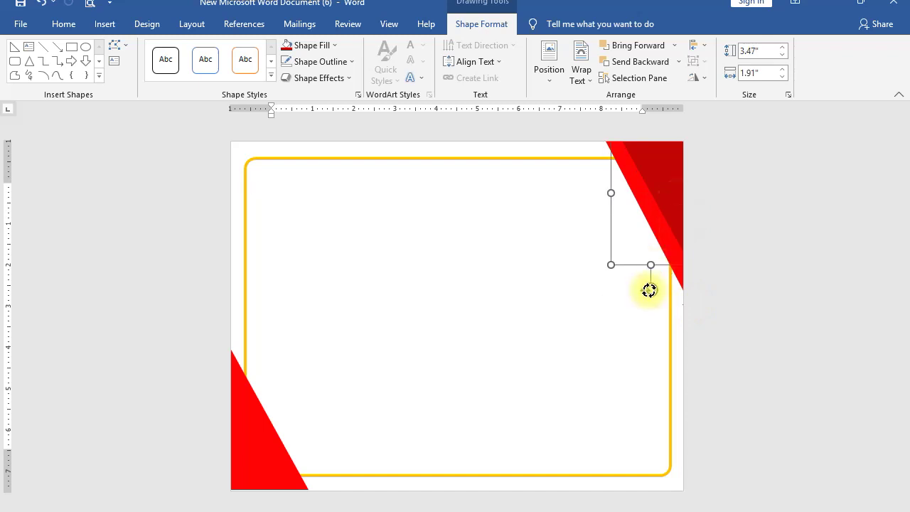
left_click_drag(648, 290, 646, 296)
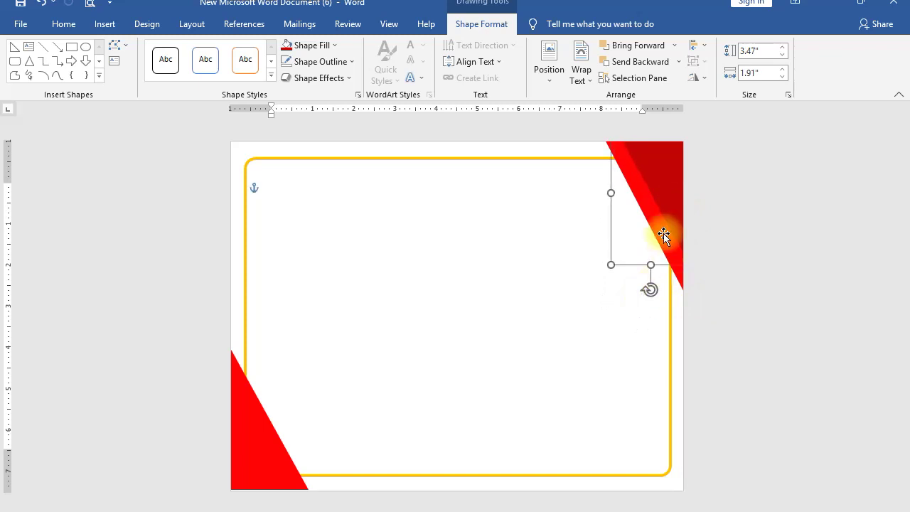
mouse_move(611, 264)
left_mouse_down()
mouse_move(595, 258)
mouse_move(618, 260)
left_mouse_up()
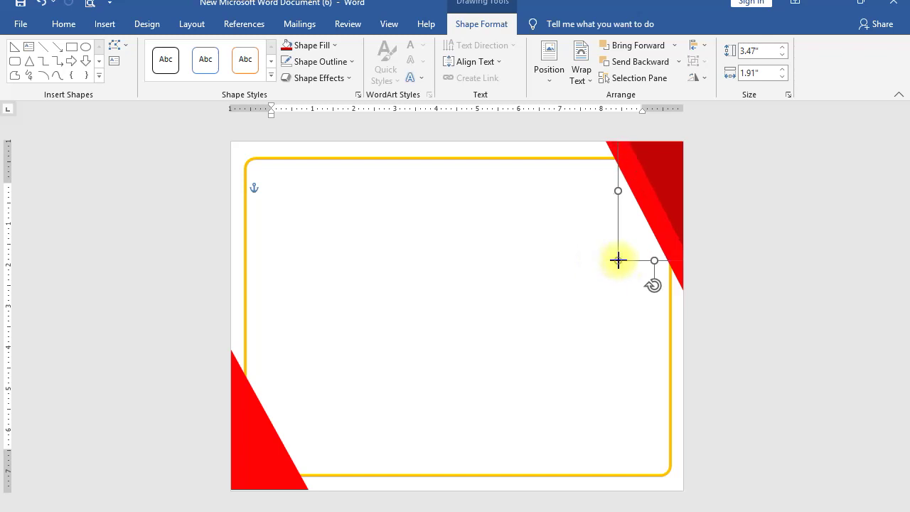
left_click(761, 246)
left_click(669, 171)
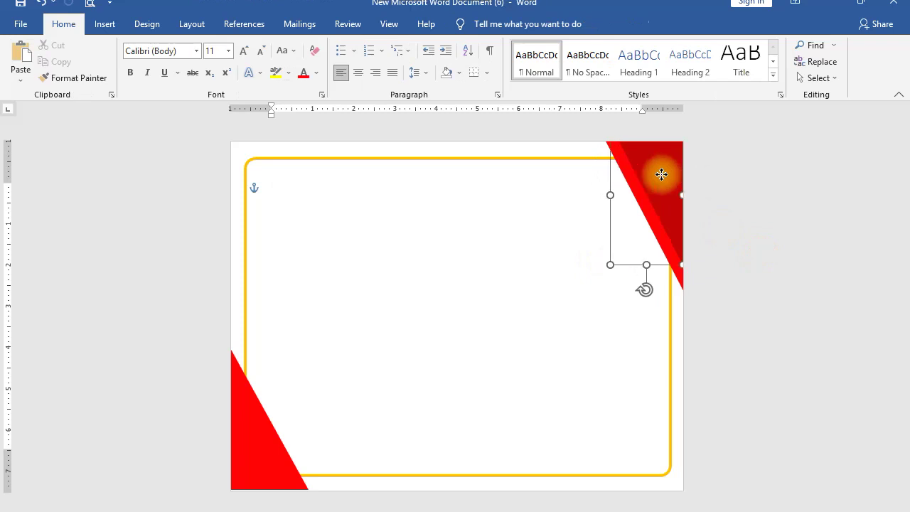
left_click_drag(667, 172, 663, 173)
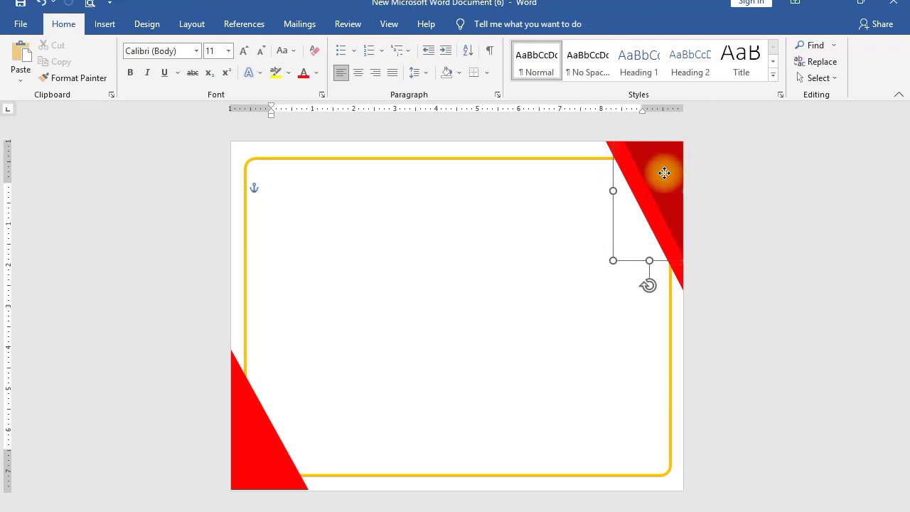
left_click(701, 187)
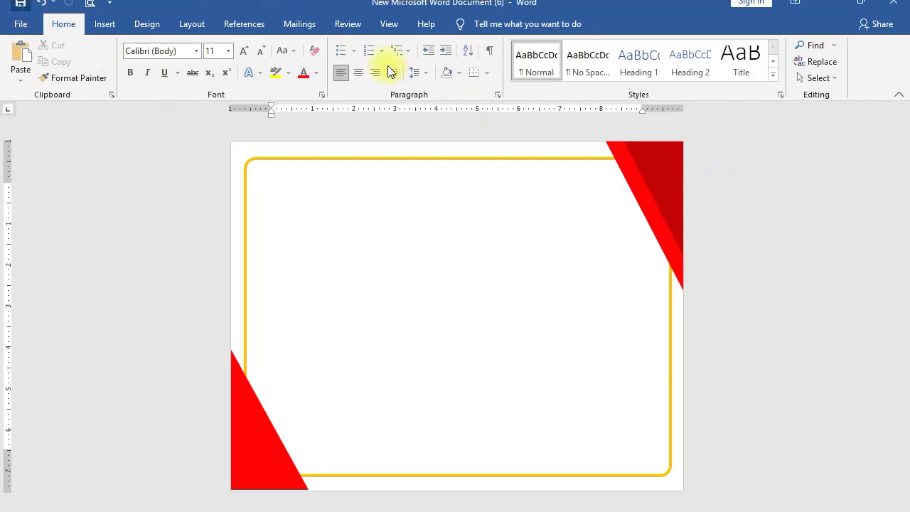
Step: Copy the dark red triangle and rotate the pasted copy
left_click(651, 164)
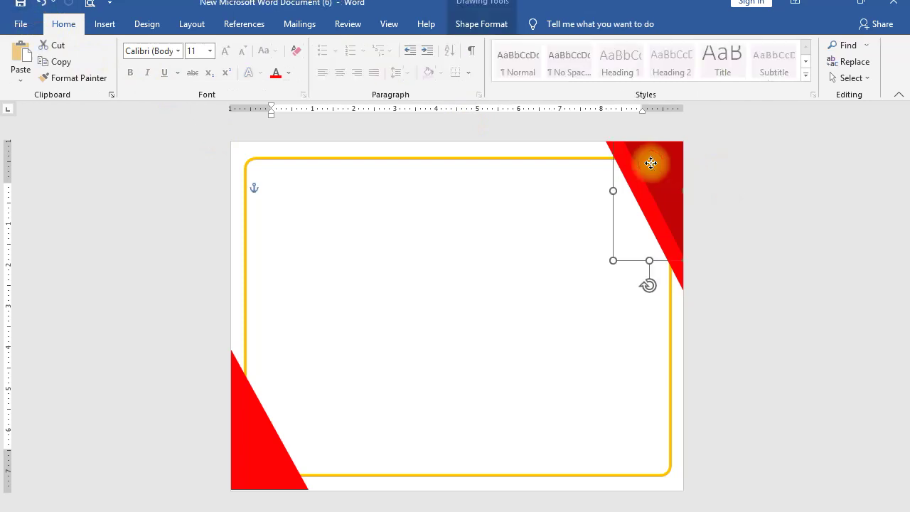
right_click(650, 163)
left_click(684, 215)
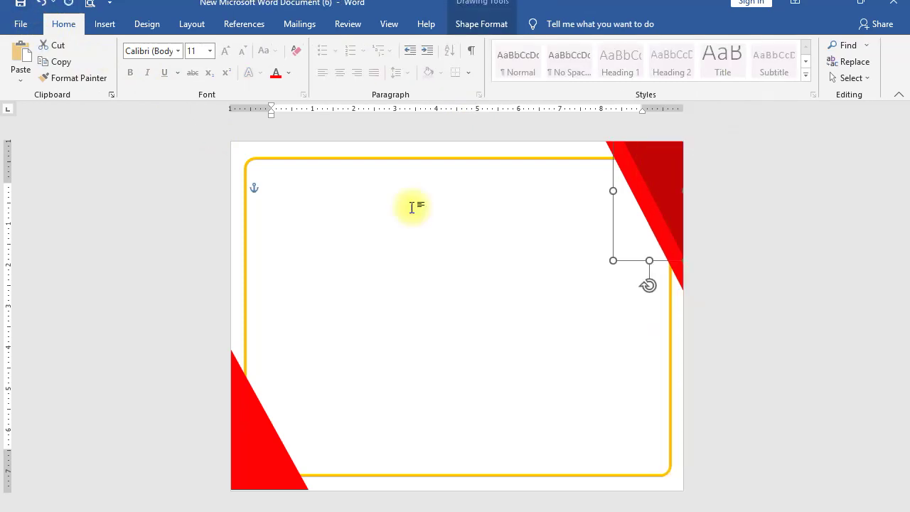
left_click(410, 206)
key("ctrl+v")
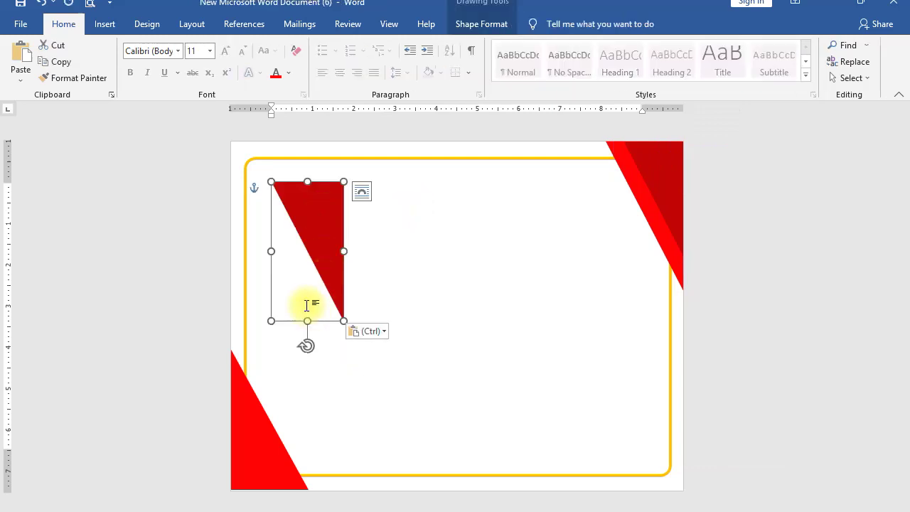
mouse_move(306, 345)
left_mouse_down()
mouse_move(281, 197)
mouse_move(310, 185)
left_mouse_up()
Step: Place the rotated copy in the bottom-left corner, stretched to the page edge
left_click(296, 282)
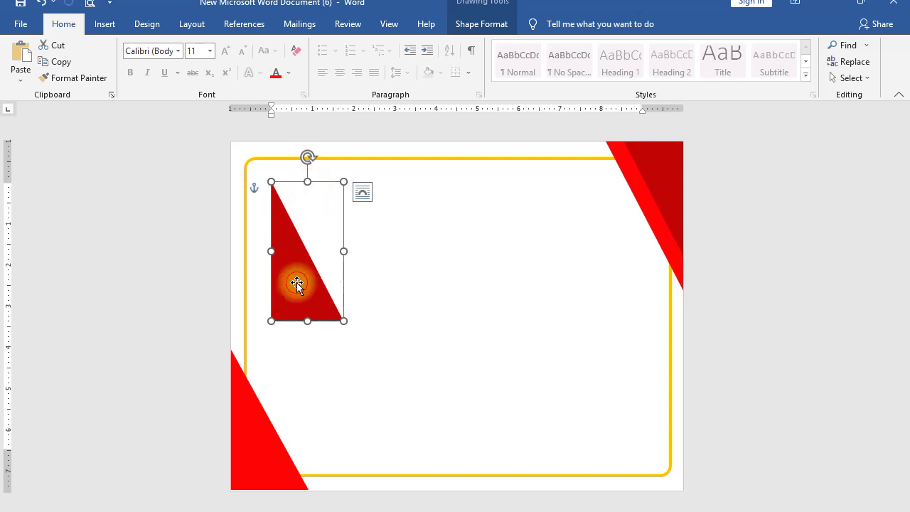
left_click_drag(296, 283, 248, 458)
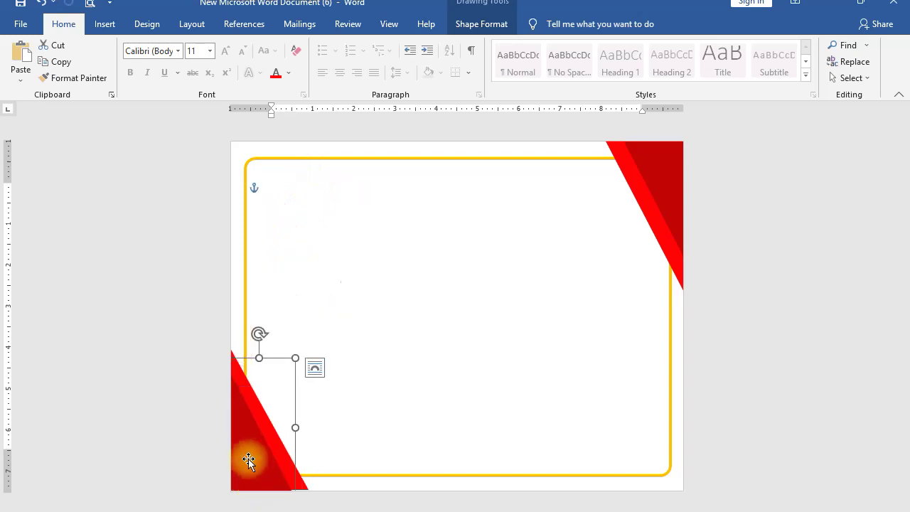
left_click_drag(259, 333, 257, 334)
left_click_drag(245, 437, 241, 431)
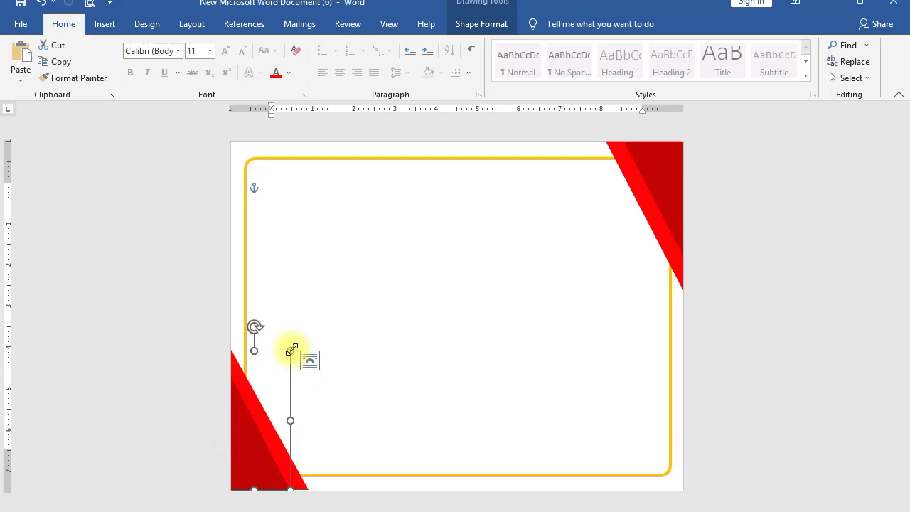
left_click_drag(291, 350, 283, 366)
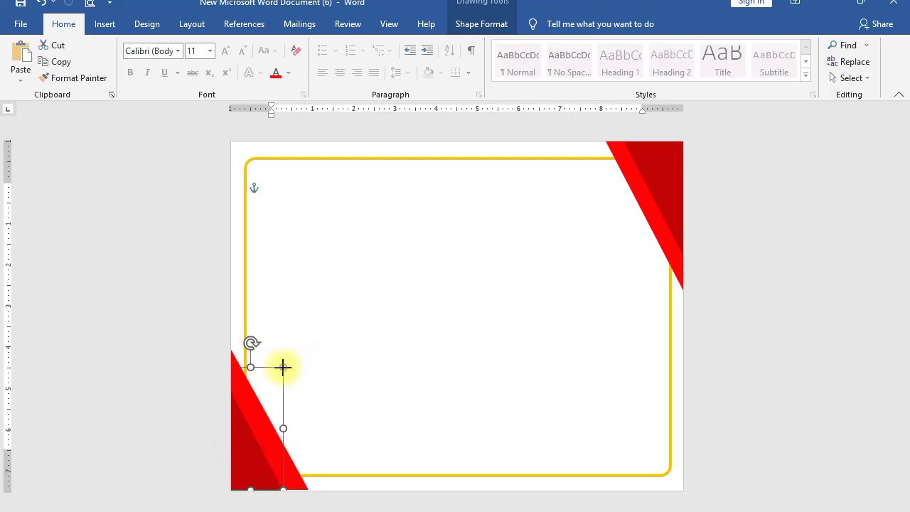
left_click_drag(283, 489, 298, 501)
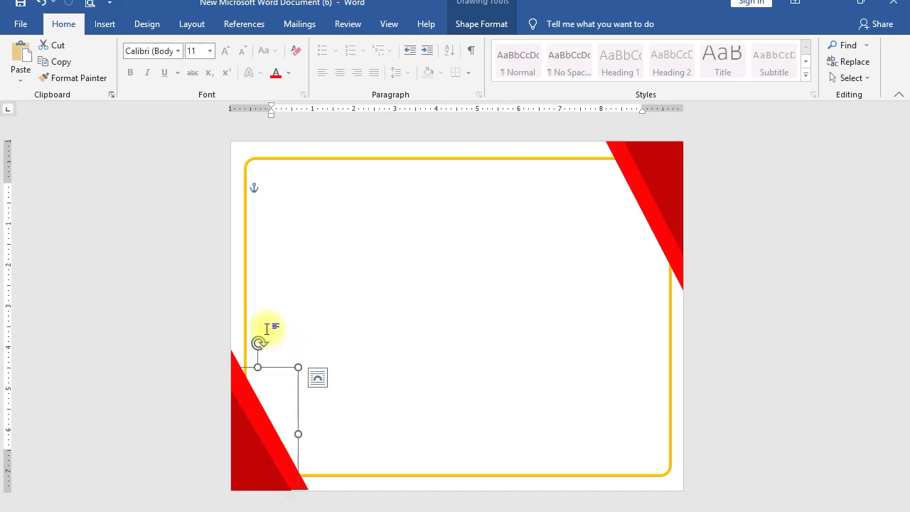
left_click_drag(257, 366, 265, 356)
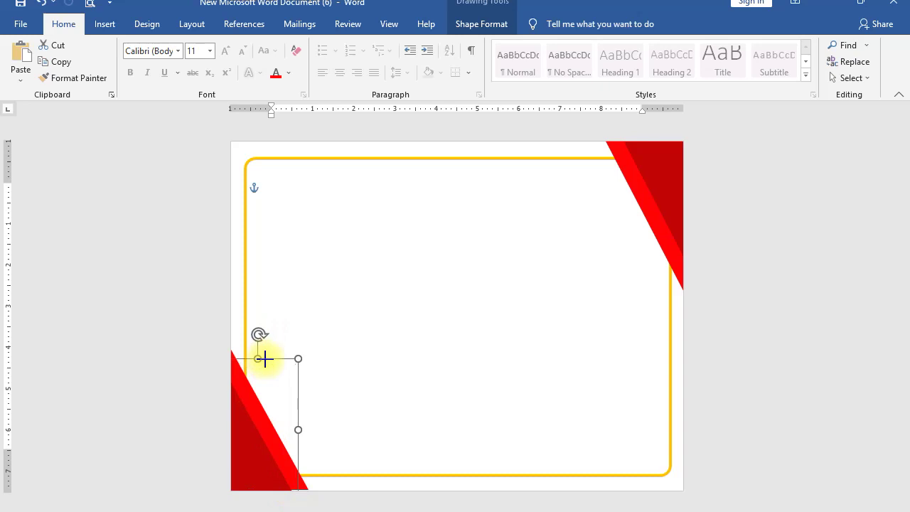
left_click(468, 378)
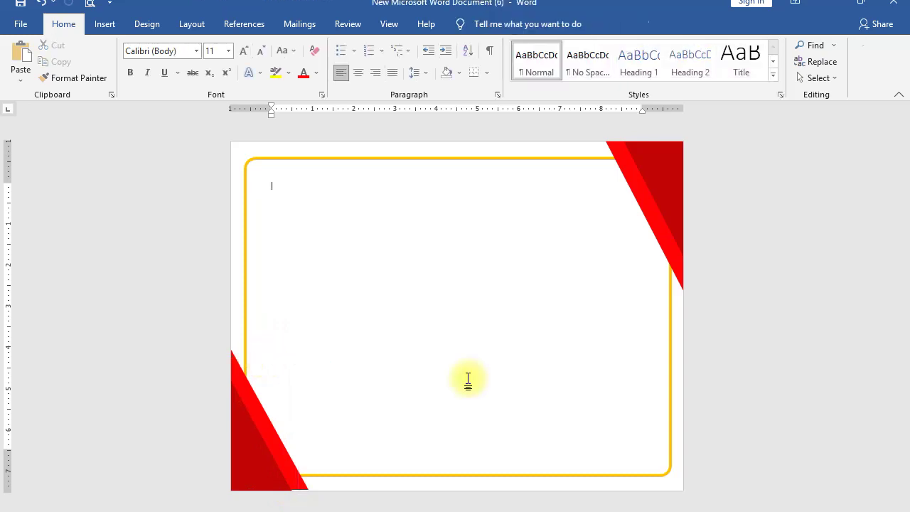
Step: Save the document and draw a rectangle in the certificate's upper-left area
left_click(26, 6)
left_click(105, 26)
left_click(203, 51)
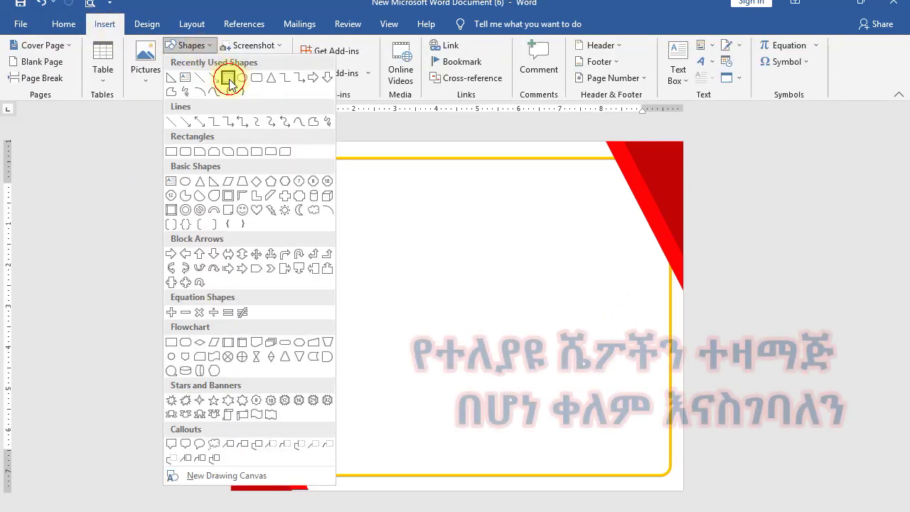
left_click(229, 80)
left_click_drag(298, 260, 463, 302)
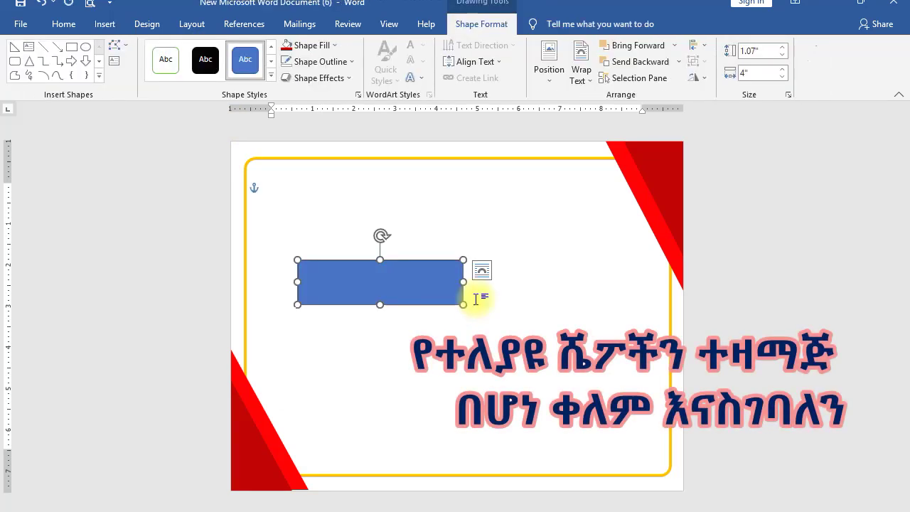
Step: Give the rectangle a yellow outline and a yellow fill
left_click(334, 45)
left_click(334, 46)
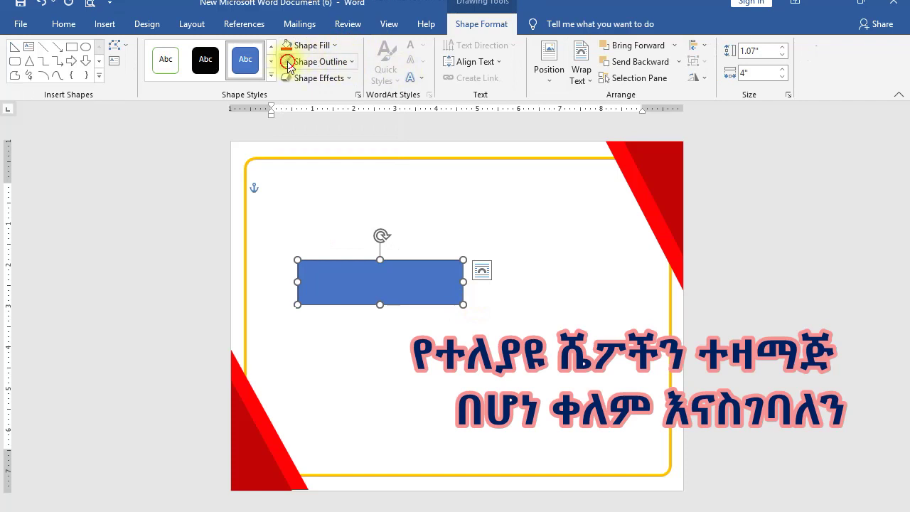
left_click(356, 66)
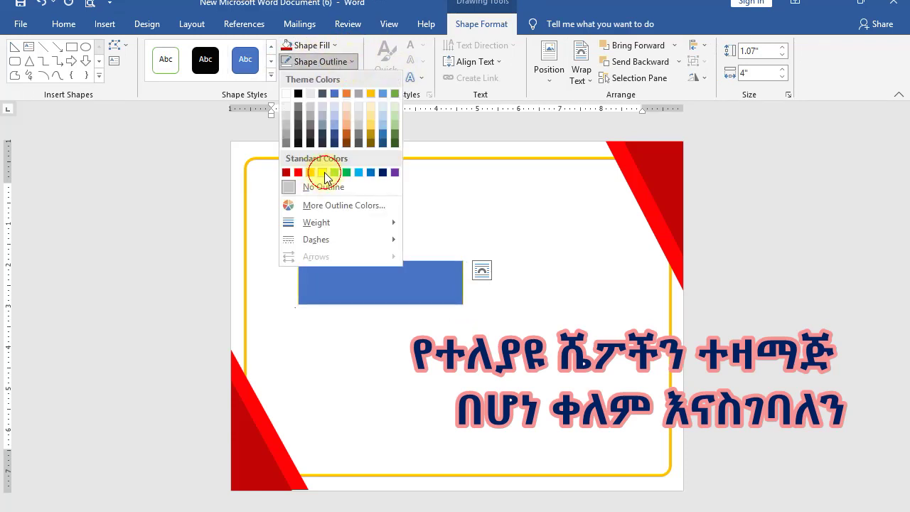
left_click(324, 172)
left_click(331, 46)
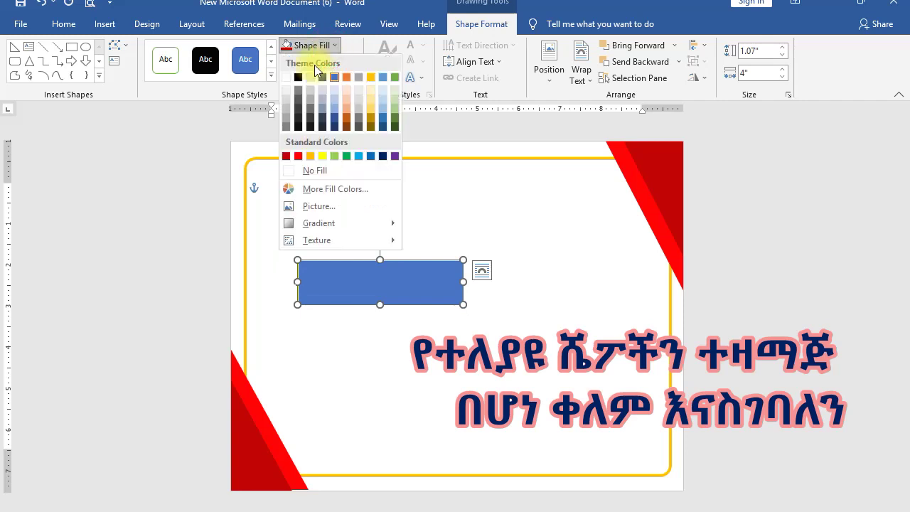
left_click(324, 155)
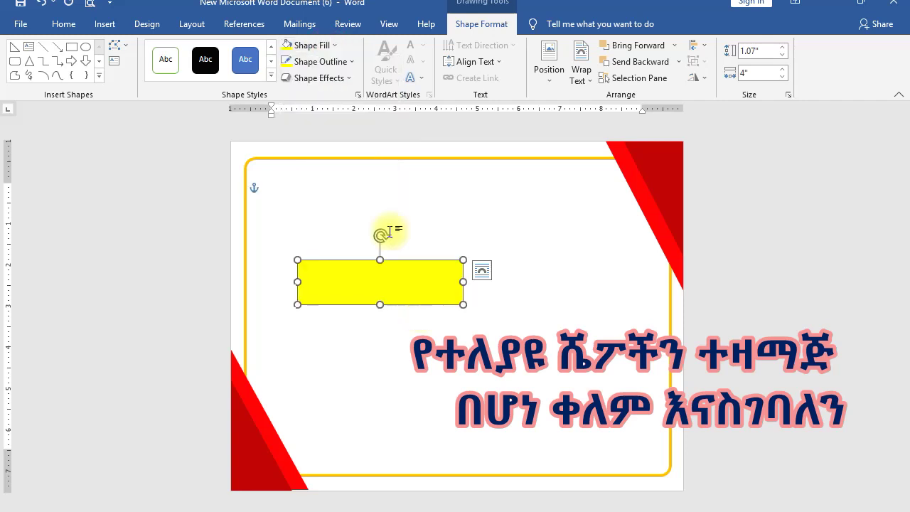
Step: Tilt the yellow rectangle about 35°, lengthen it, and move it to the bottom-left corner
left_click_drag(382, 239, 419, 230)
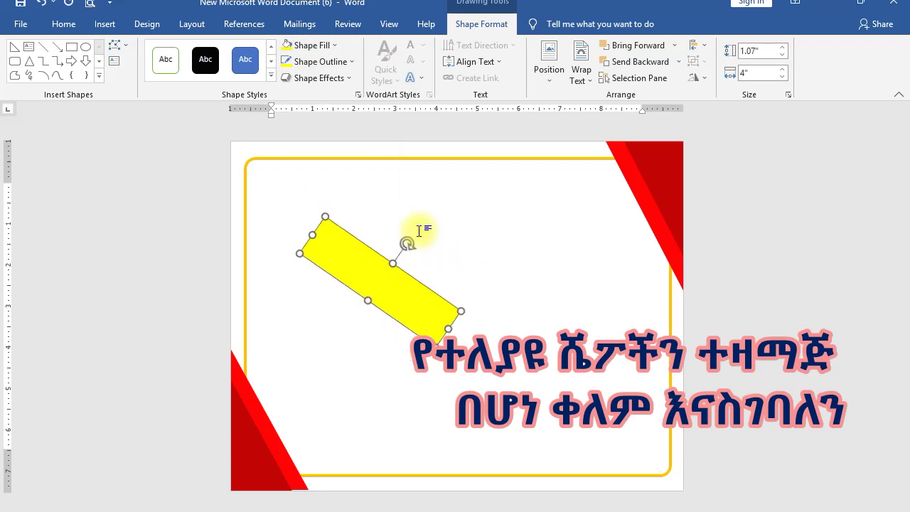
left_click_drag(324, 214, 306, 198)
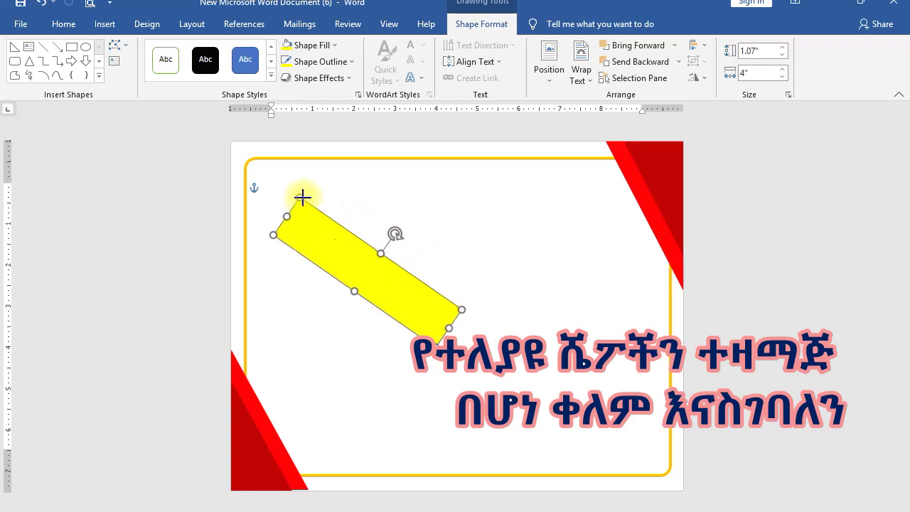
mouse_move(329, 251)
left_mouse_down()
mouse_move(295, 509)
mouse_move(271, 456)
left_mouse_up()
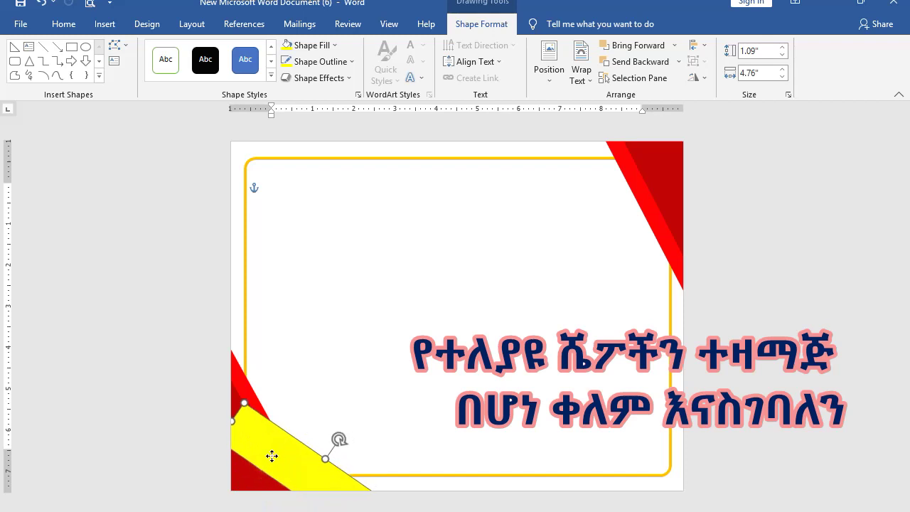
Step: Send the yellow band behind both red shapes and fine-tune its position and tilt
left_click(612, 65)
left_click(612, 64)
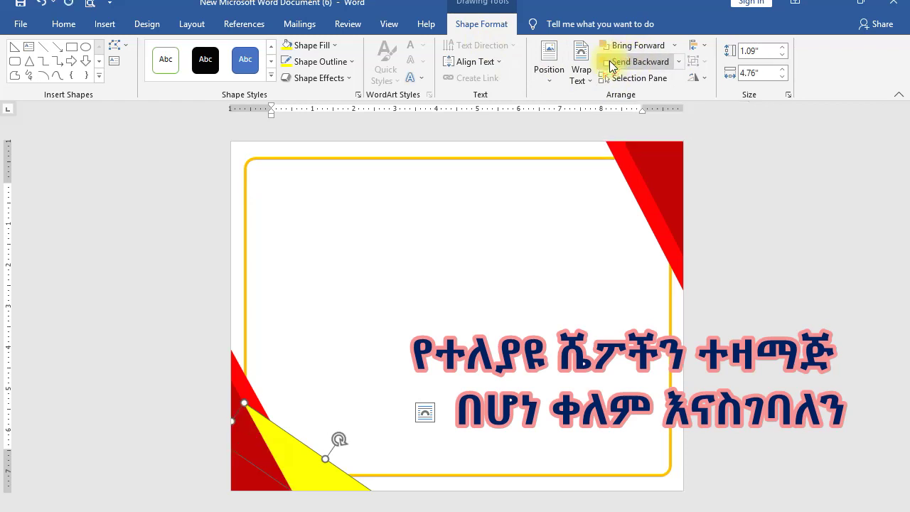
left_click(666, 64)
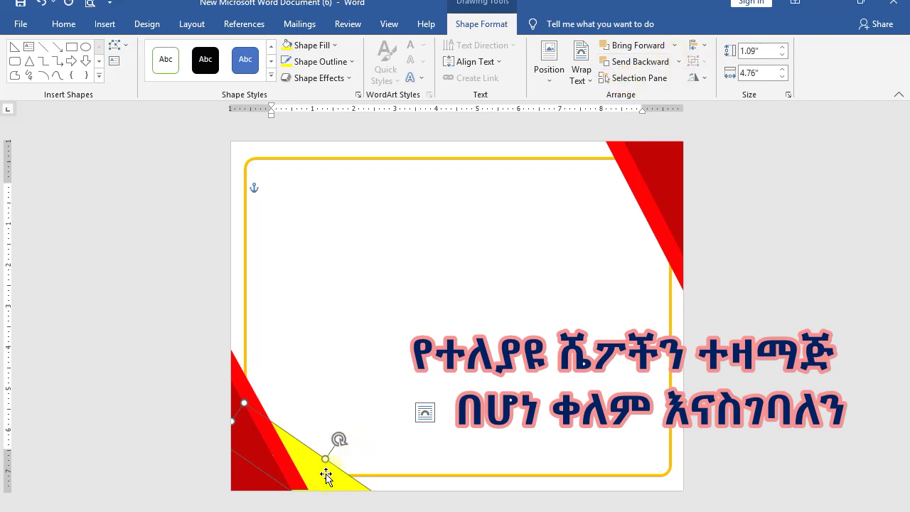
left_click_drag(328, 473, 334, 488)
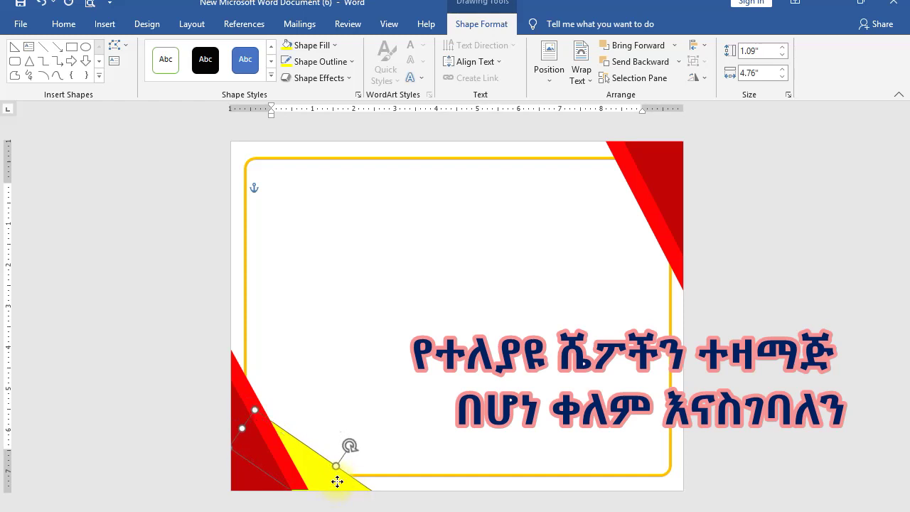
key("ctrl+z")
left_click_drag(350, 440, 348, 436)
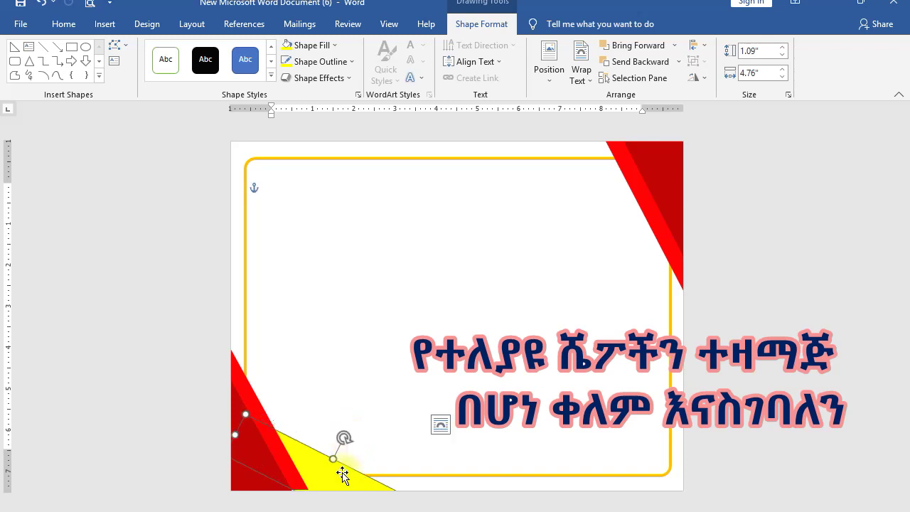
left_click_drag(344, 472, 344, 478)
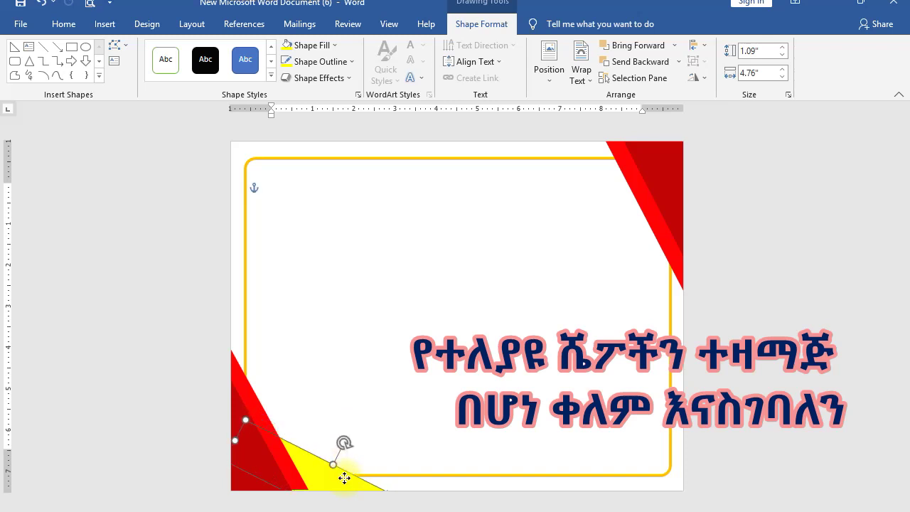
left_click(368, 349)
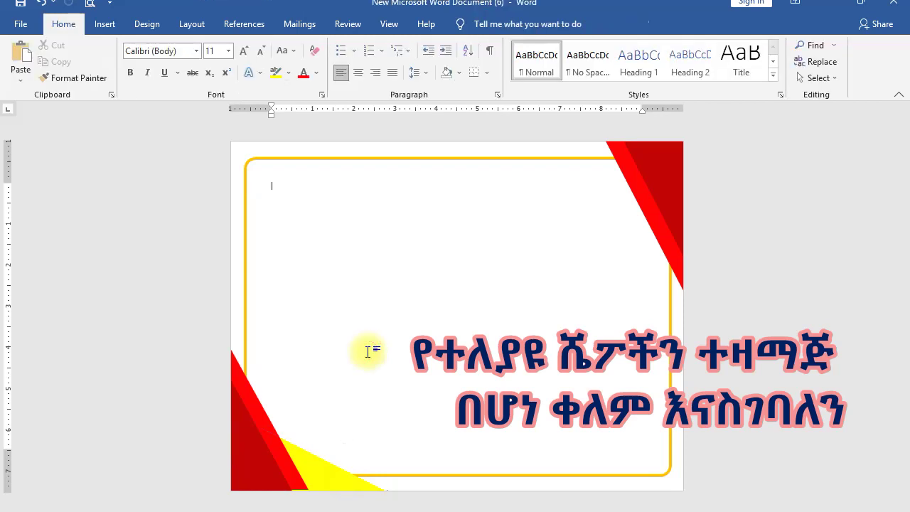
left_click(328, 475)
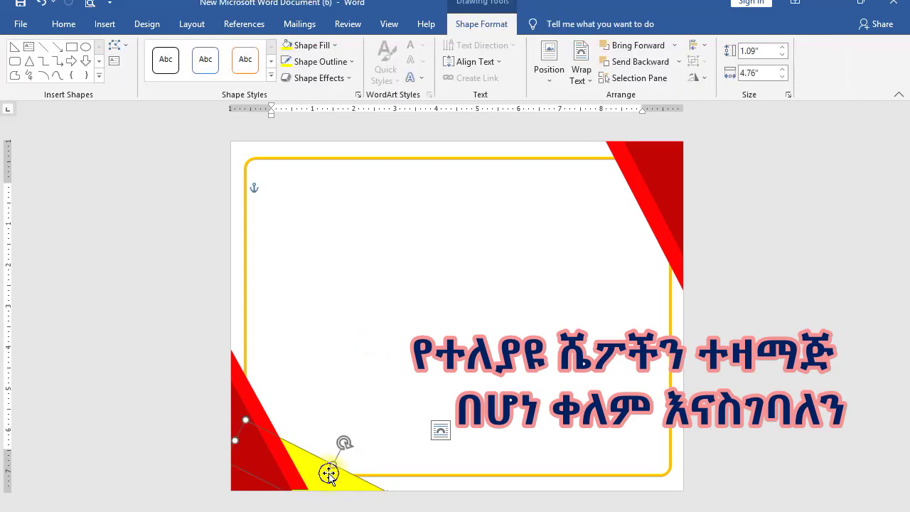
Step: Copy the yellow strip and place the pasted copy in the top-right corner
right_click(328, 475)
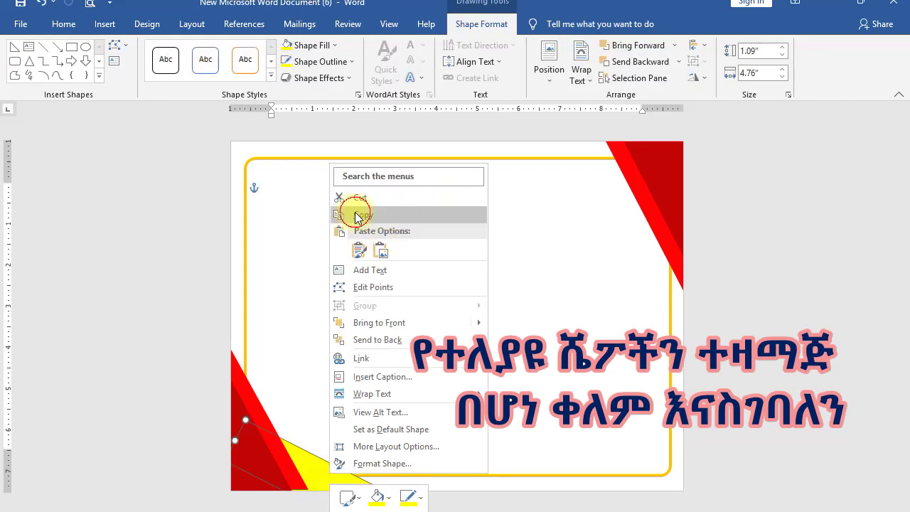
left_click(358, 217)
left_click(406, 231)
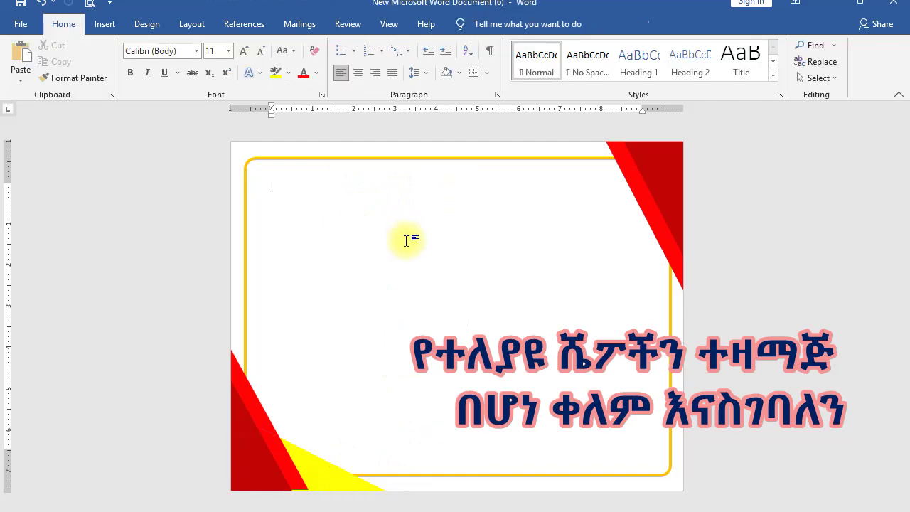
right_click(434, 299)
left_click(483, 385)
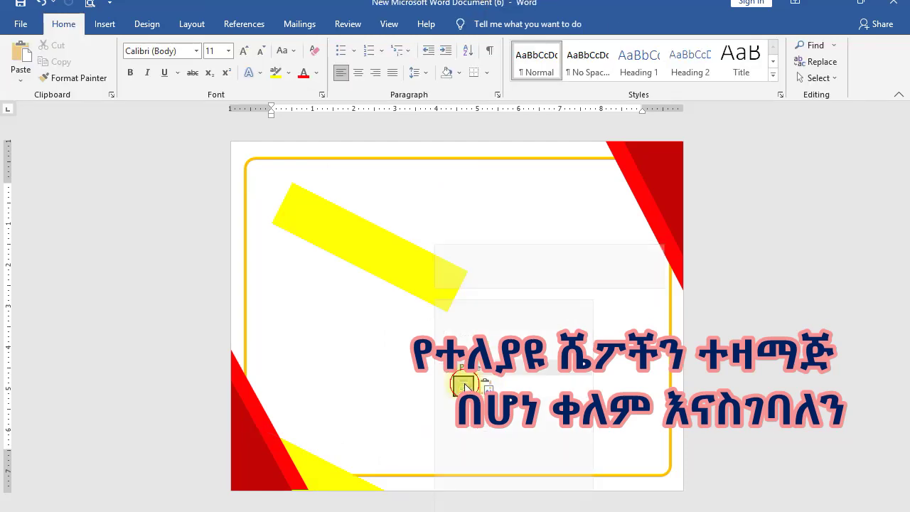
left_click_drag(596, 156, 629, 169)
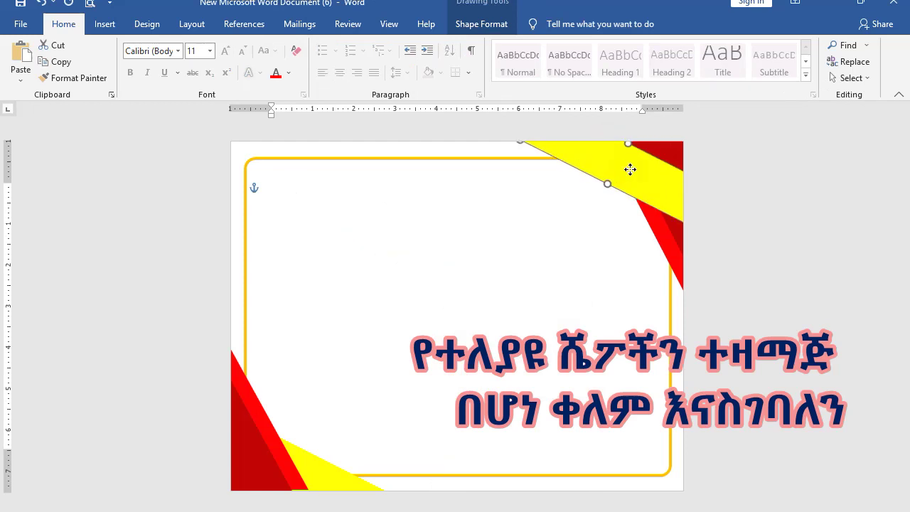
left_click_drag(630, 169, 626, 164)
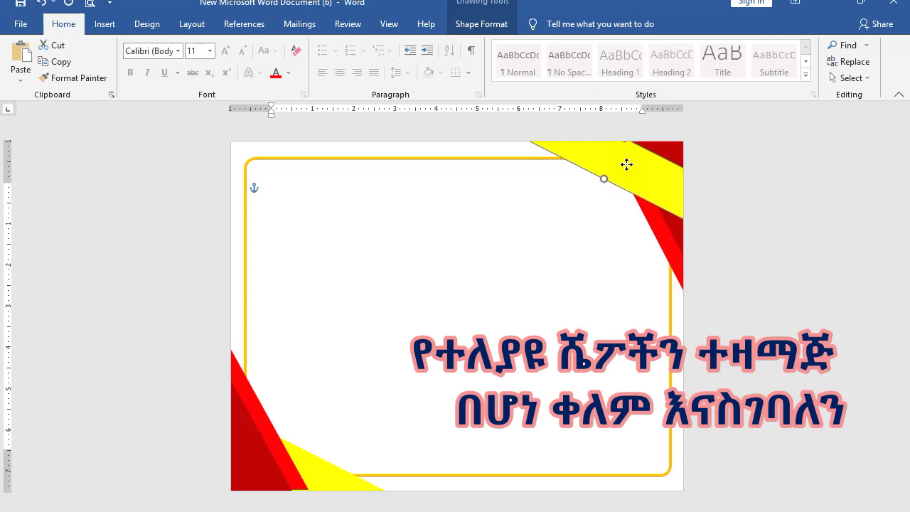
Step: Send the top-right yellow strip back two layers, behind the red stripe
left_click(469, 25)
left_click(620, 64)
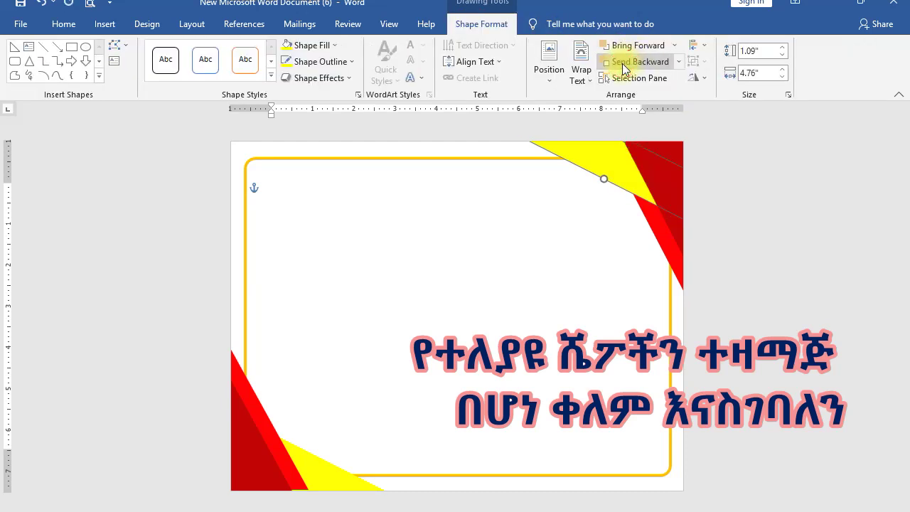
left_click(615, 65)
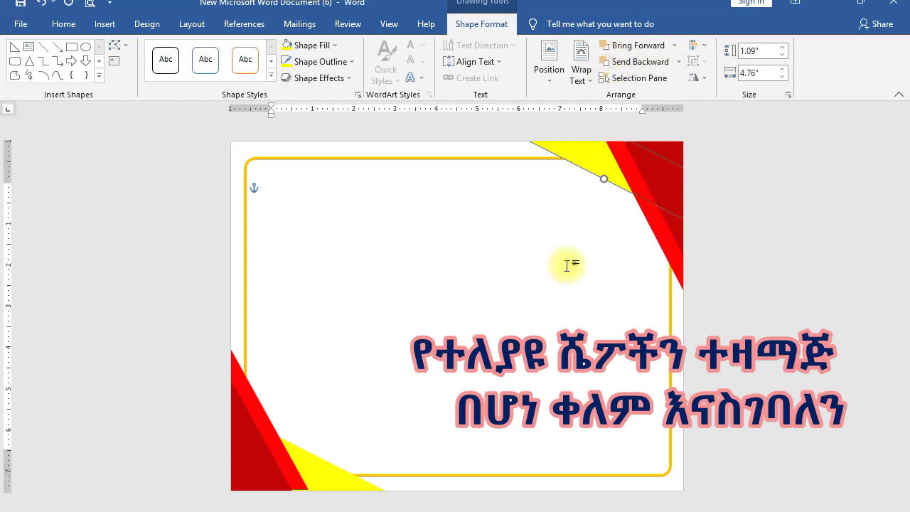
left_click(642, 265)
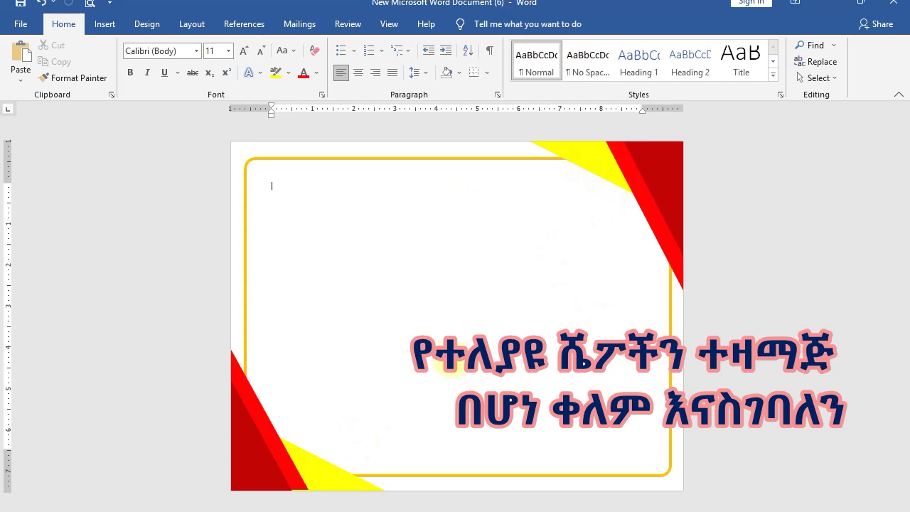
Step: Paste another copy of the strip and fill it orange
right_click(331, 257)
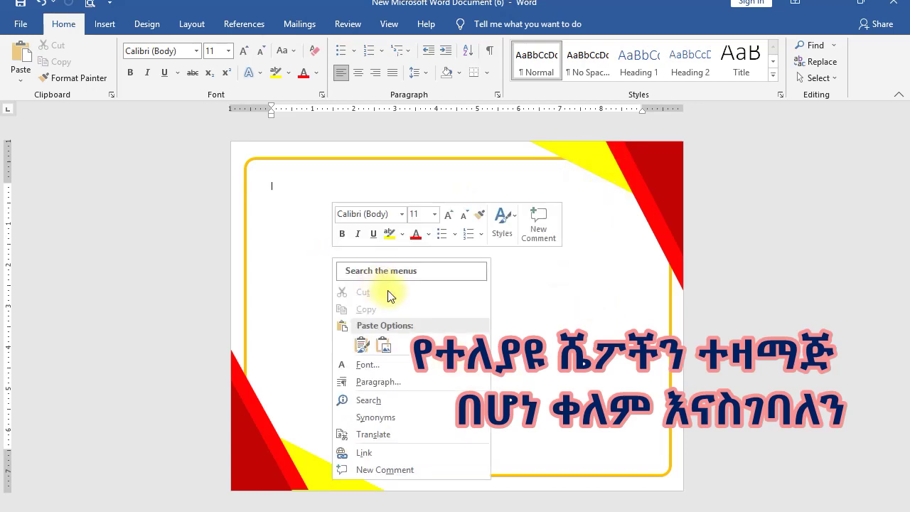
left_click(362, 345)
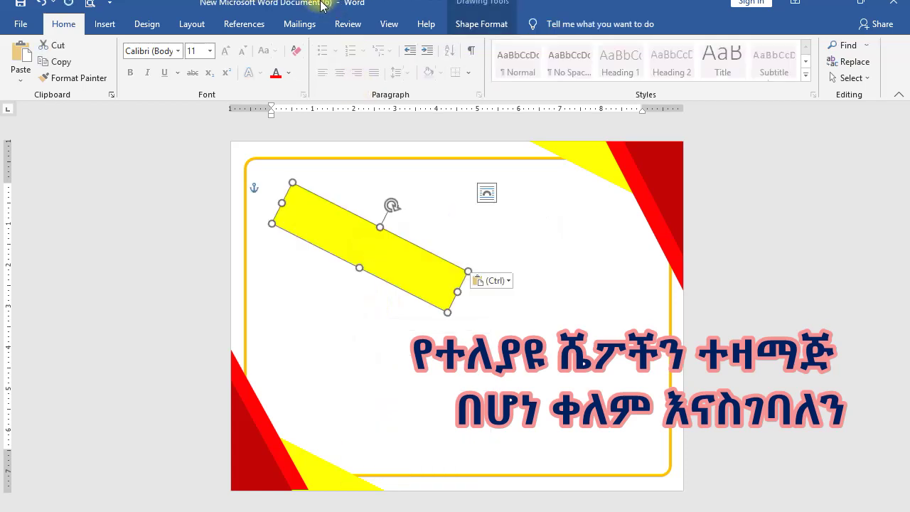
left_click(469, 25)
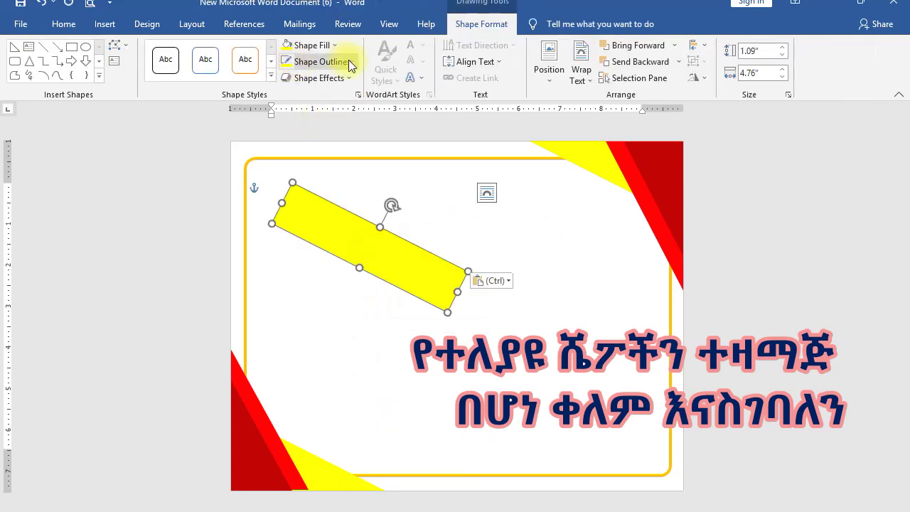
left_click(331, 46)
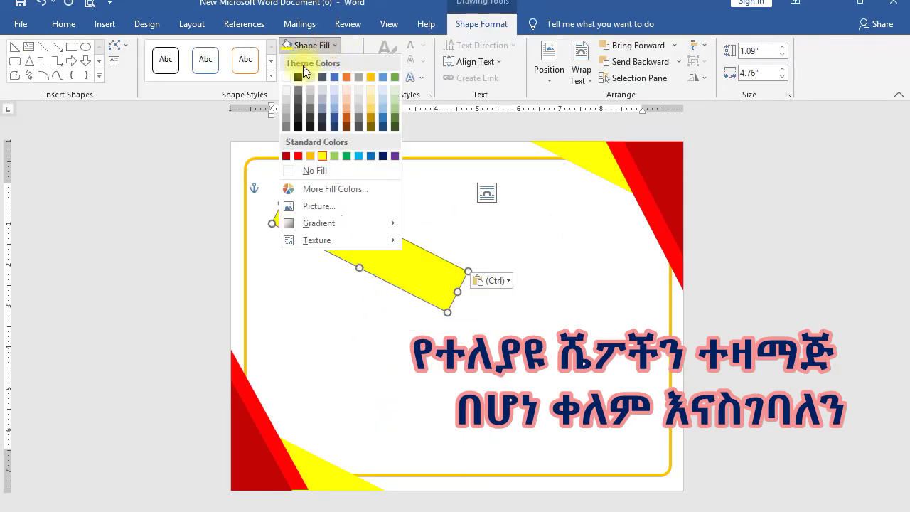
left_click(310, 158)
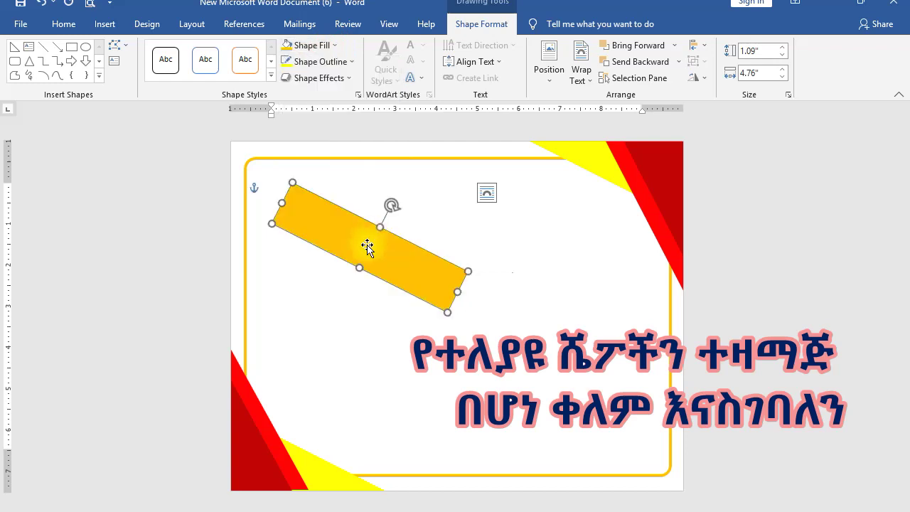
Step: Place the orange strip in the top-right corner, two layers back behind the red stripe
left_click_drag(359, 244, 601, 142)
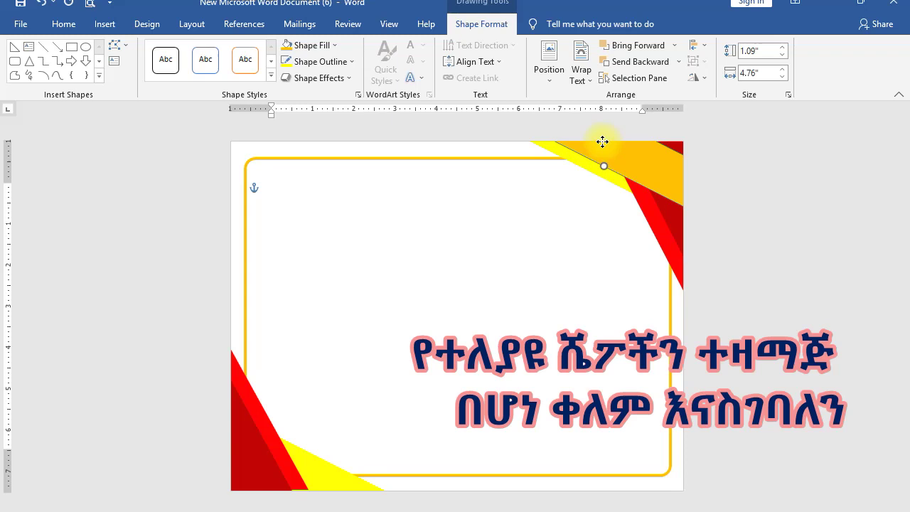
left_click(612, 63)
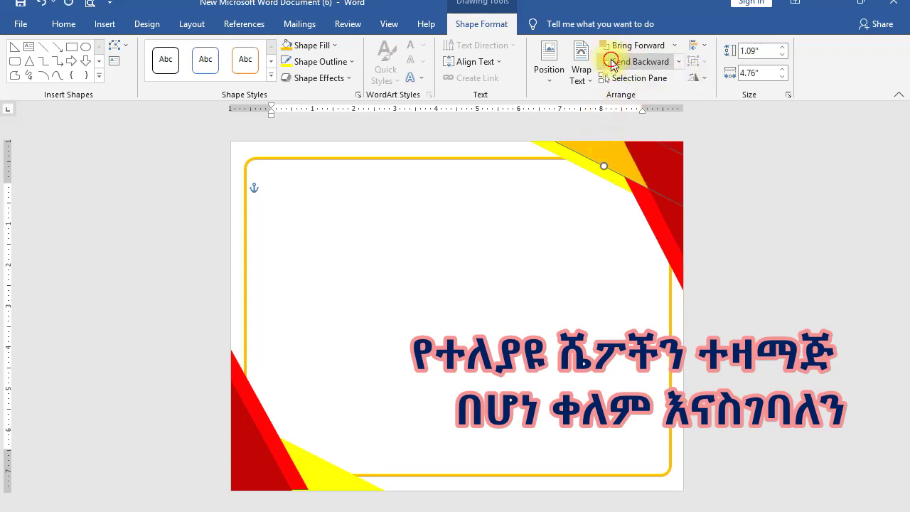
left_click(613, 62)
left_click(538, 250)
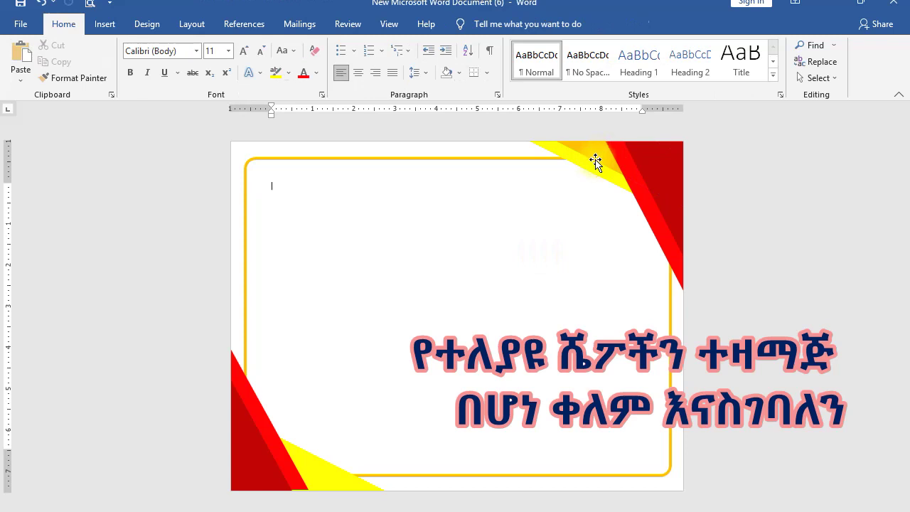
Step: Paste another copy of the strip and fill it orange
right_click(364, 321)
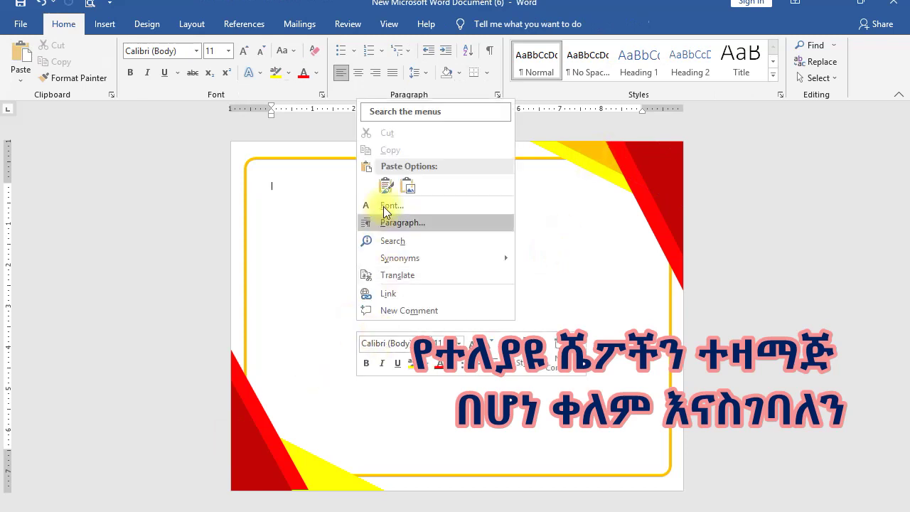
left_click(388, 190)
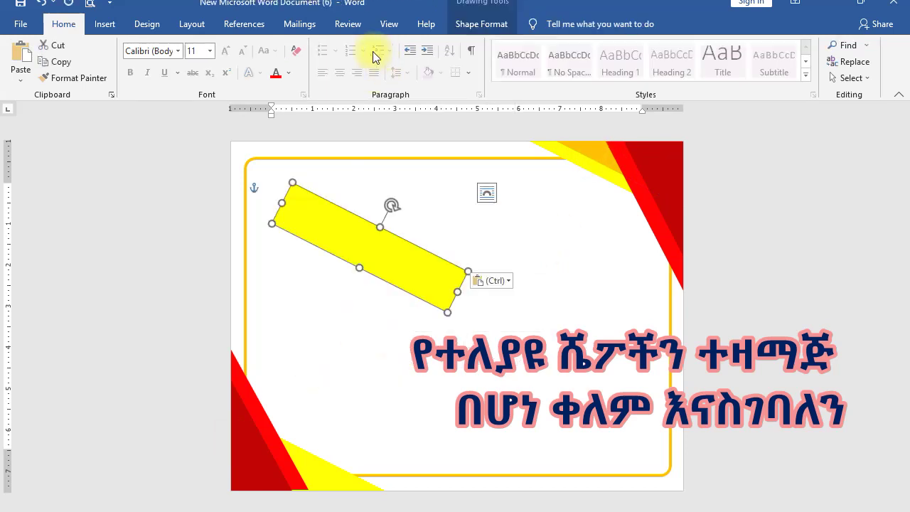
left_click(470, 25)
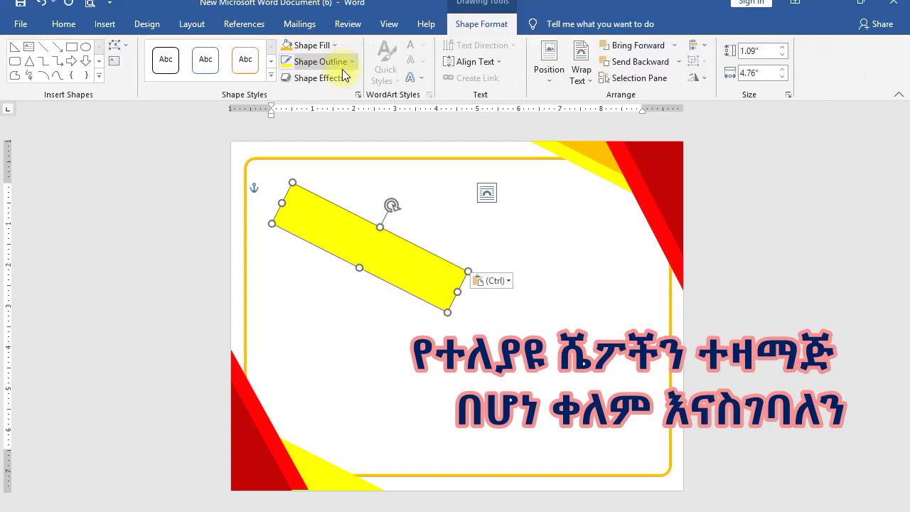
left_click(287, 45)
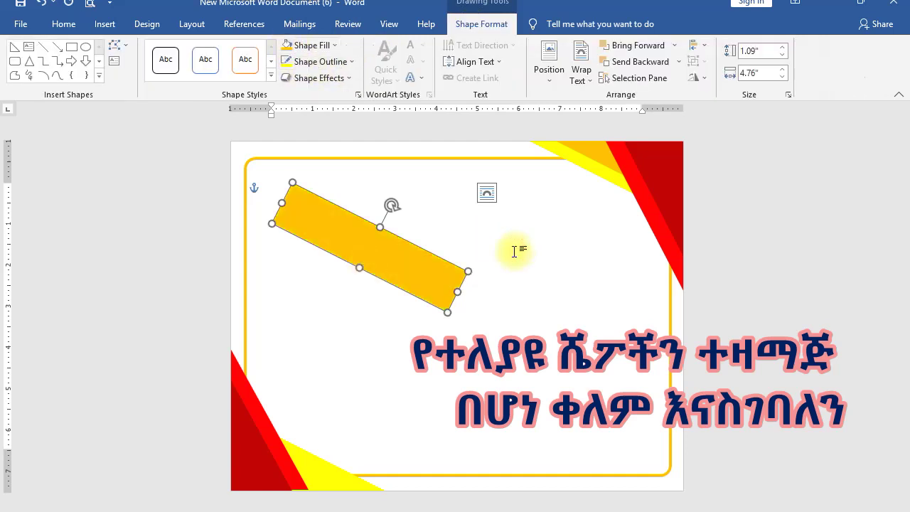
left_click(514, 251)
left_click(361, 244)
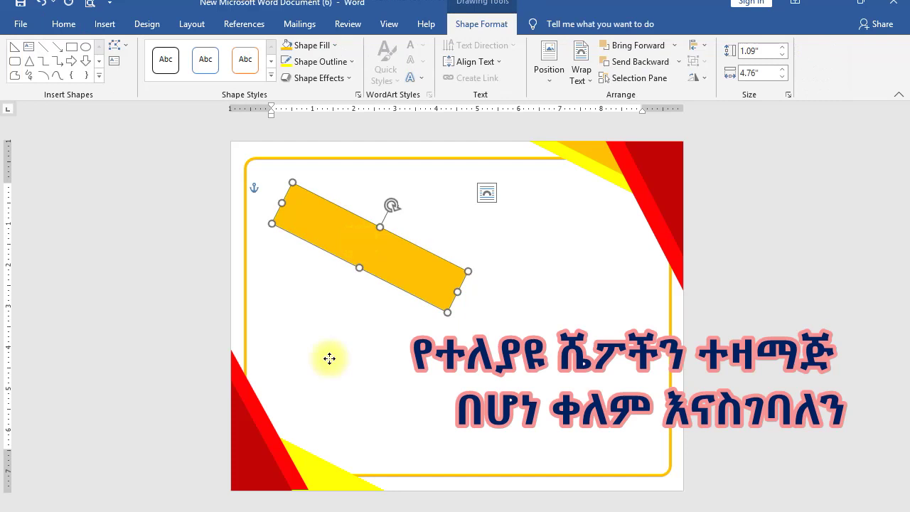
Step: Place the orange strip in the bottom-left corner behind the red triangle, then save
left_click_drag(329, 359, 324, 499)
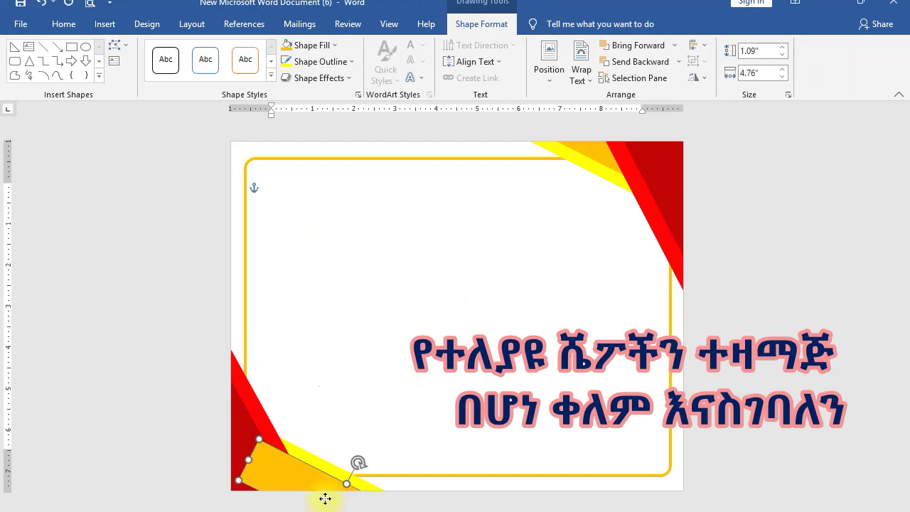
left_click_drag(325, 498, 325, 499)
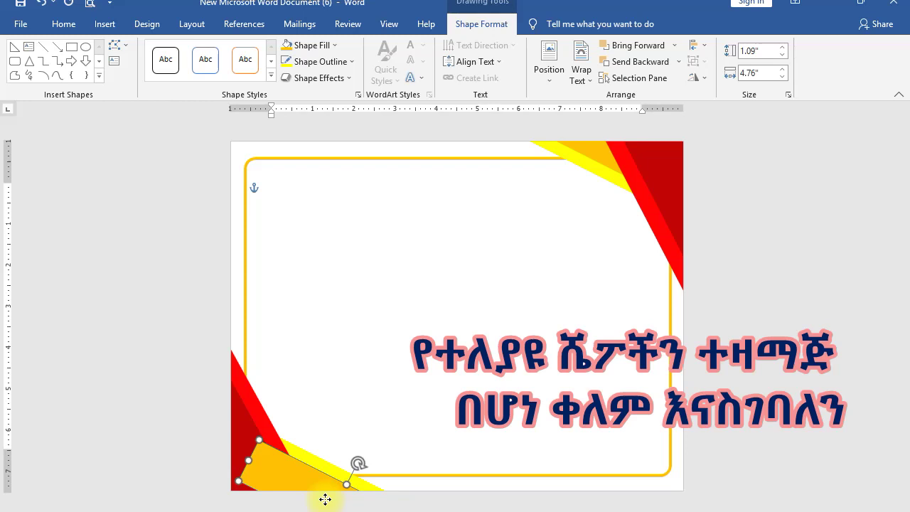
left_click(606, 65)
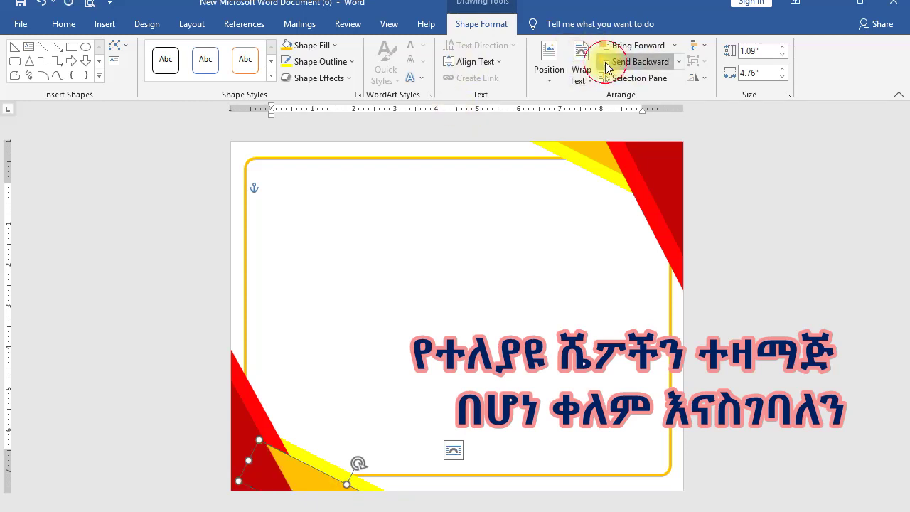
left_click(661, 66)
left_click(574, 324)
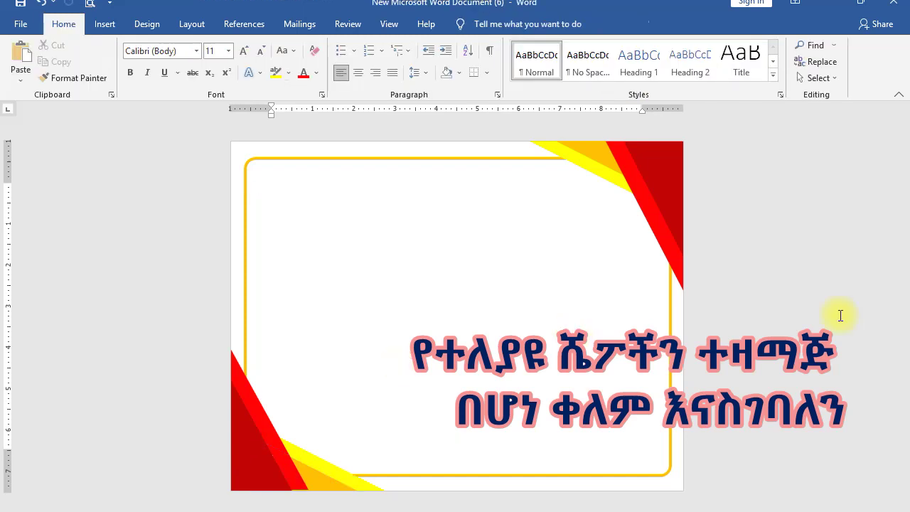
left_click(27, 6)
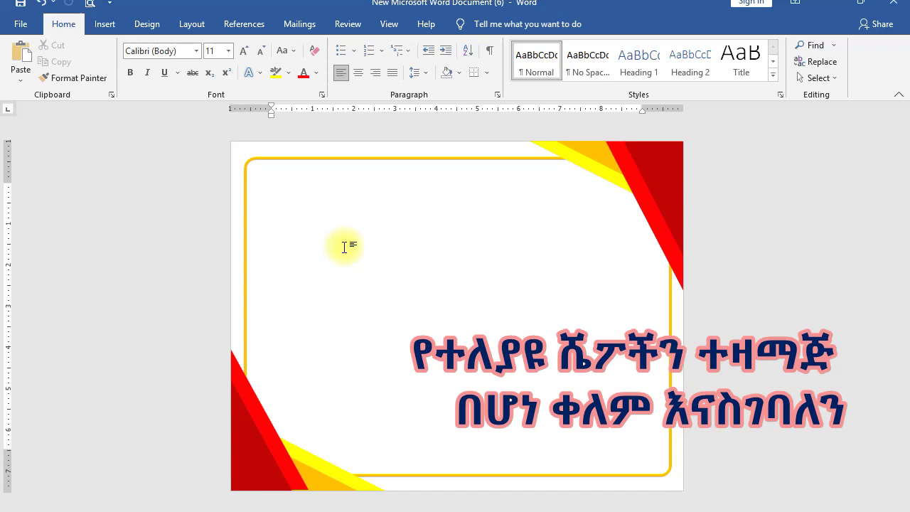
Step: Draw a 12-point star near the page's top-left, deepen its points, and shrink it slightly
left_click(104, 25)
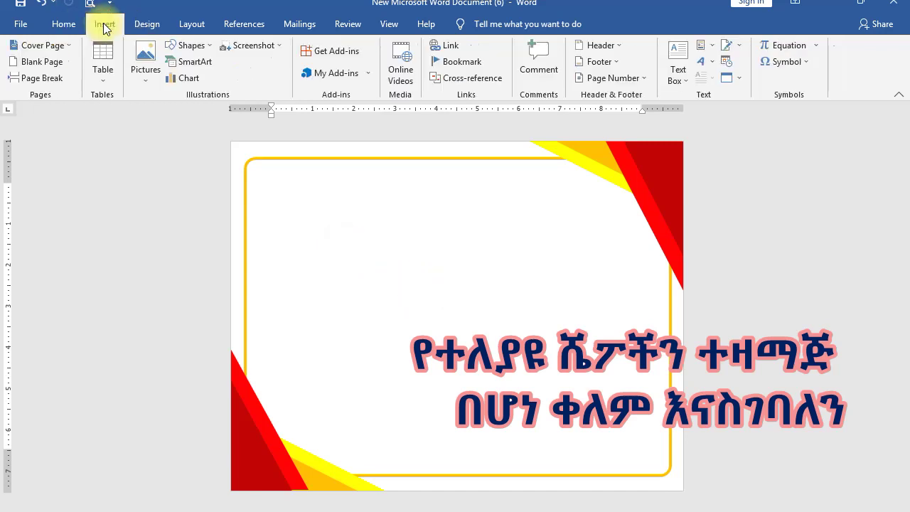
left_click(205, 47)
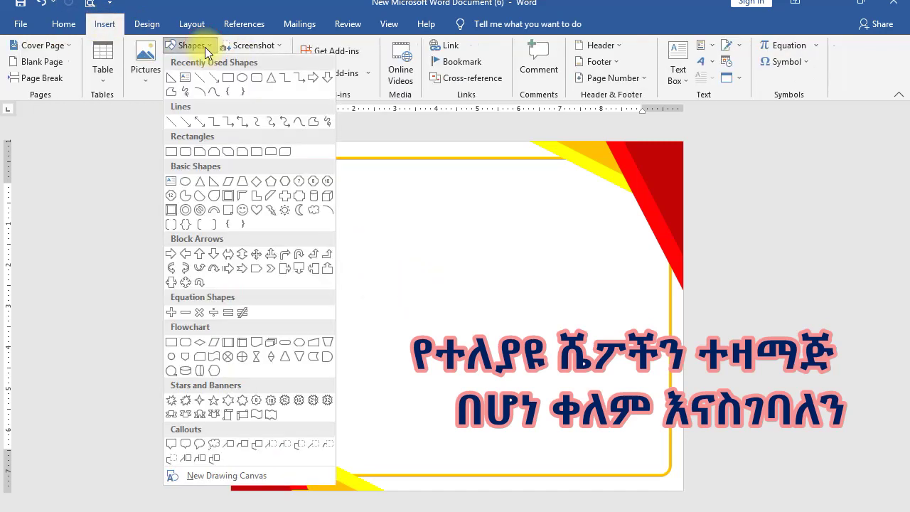
left_click(274, 402)
left_click_drag(280, 227, 357, 302)
mouse_move(319, 230)
left_mouse_down()
mouse_move(319, 243)
mouse_move(293, 197)
left_mouse_up()
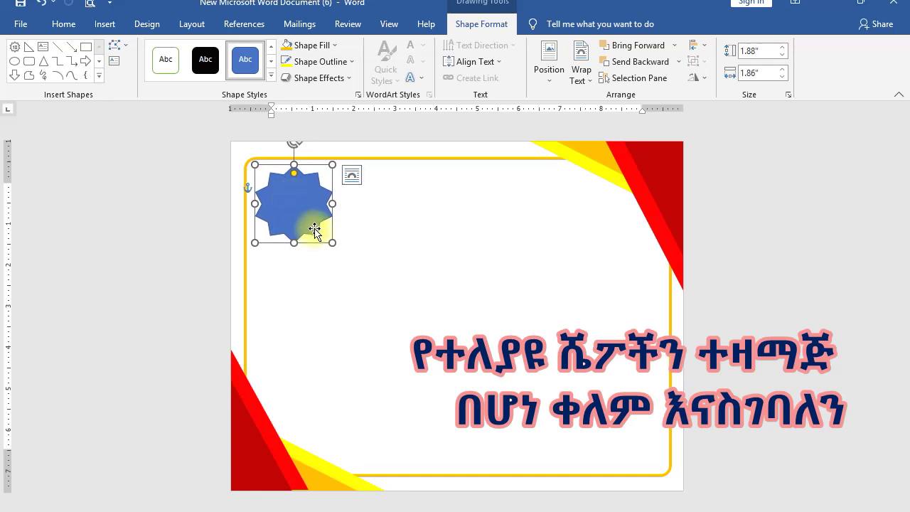
left_click_drag(329, 243, 330, 233)
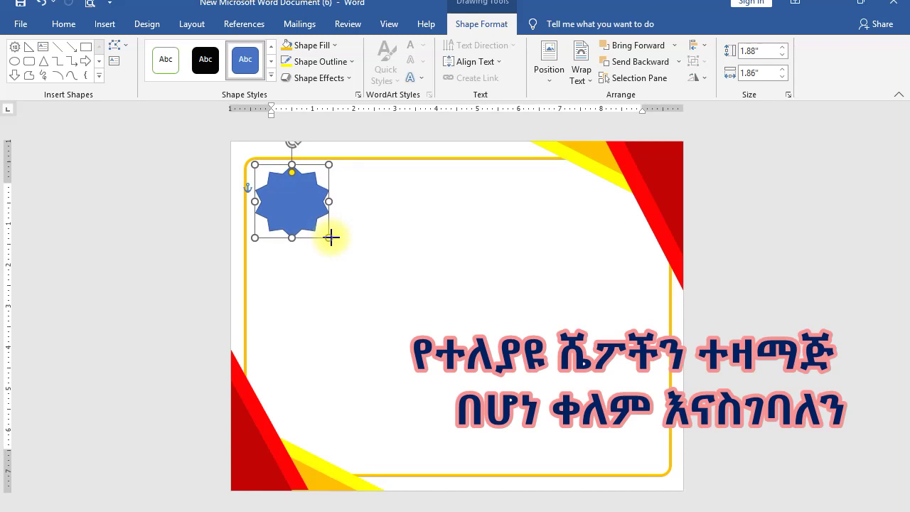
left_click_drag(330, 233, 326, 235)
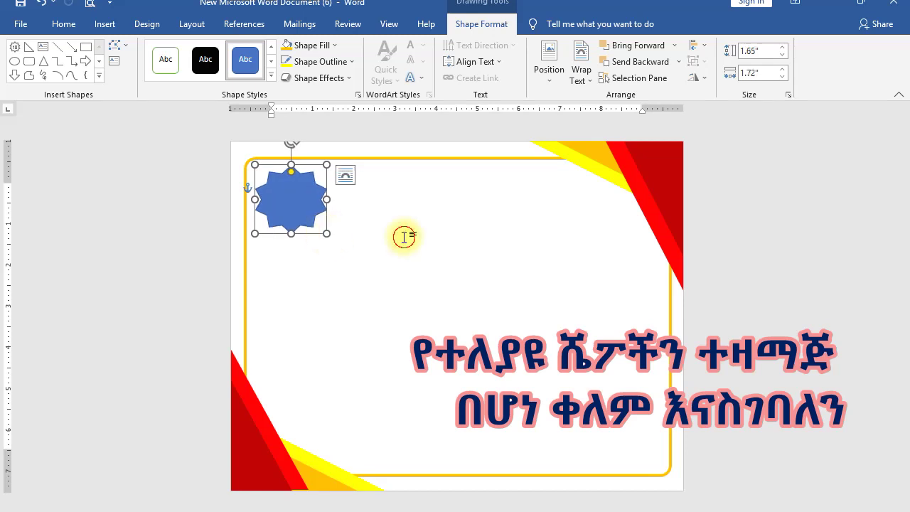
left_click(402, 235)
left_click(296, 204)
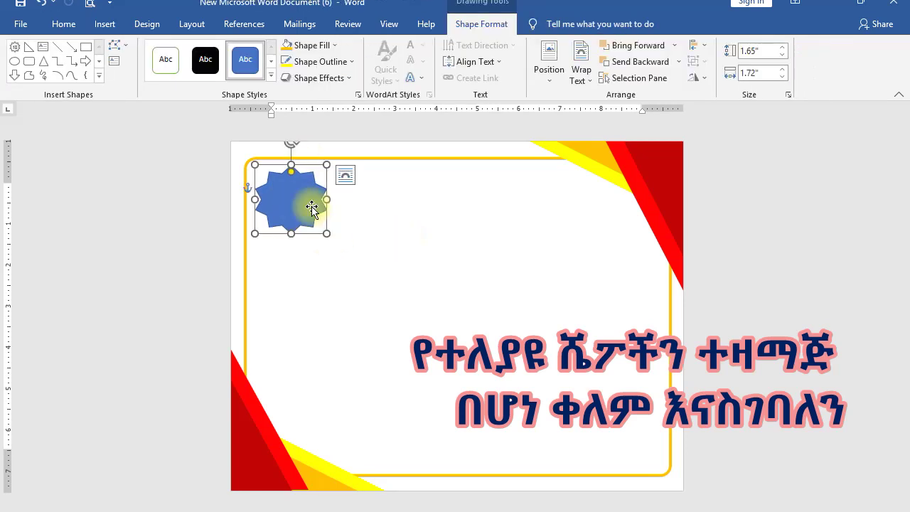
Step: Fill the star dark red and give it no outline
left_click(331, 46)
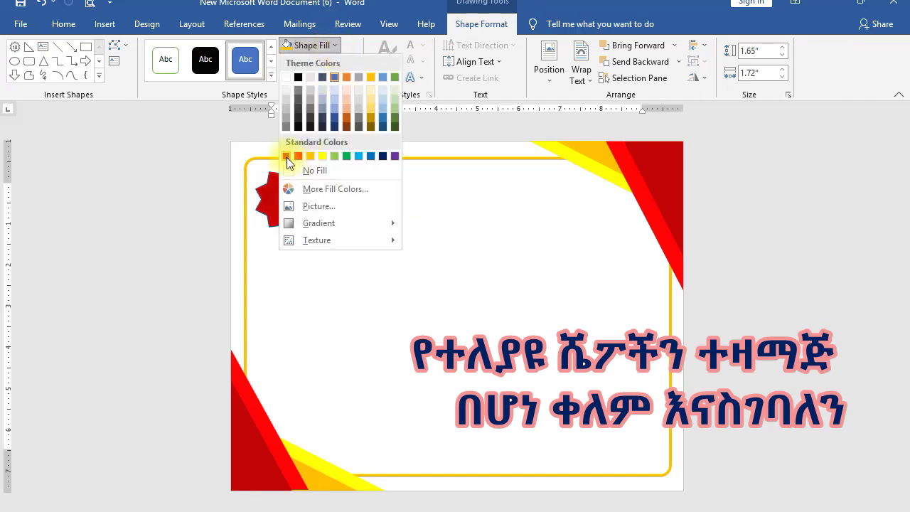
left_click(285, 155)
left_click(355, 62)
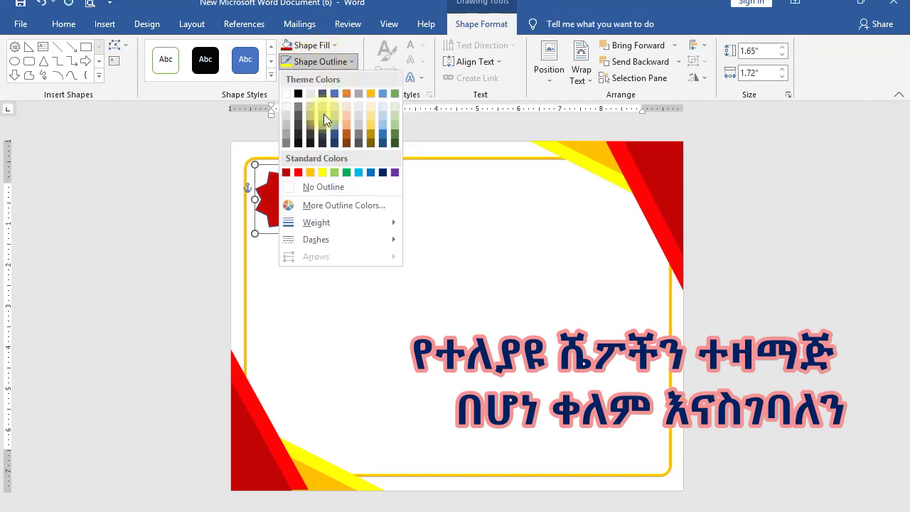
left_click(319, 187)
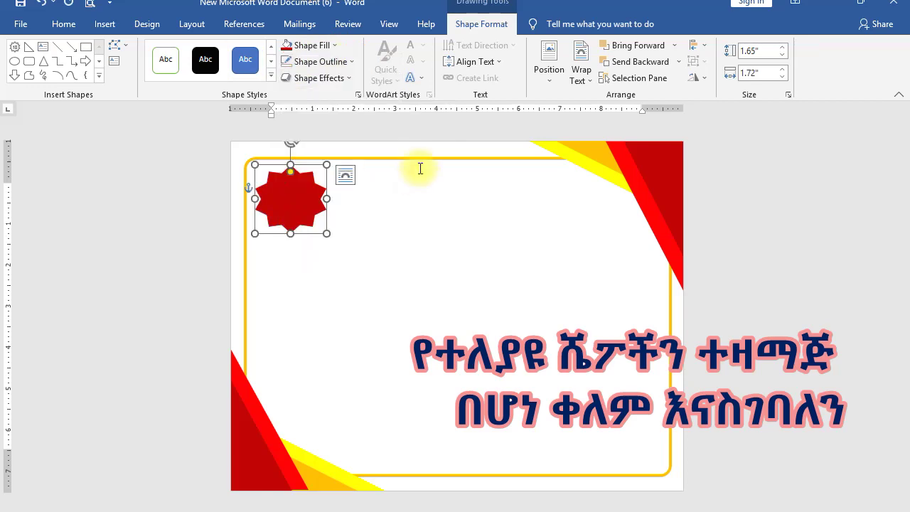
left_click(304, 204)
left_click(303, 203)
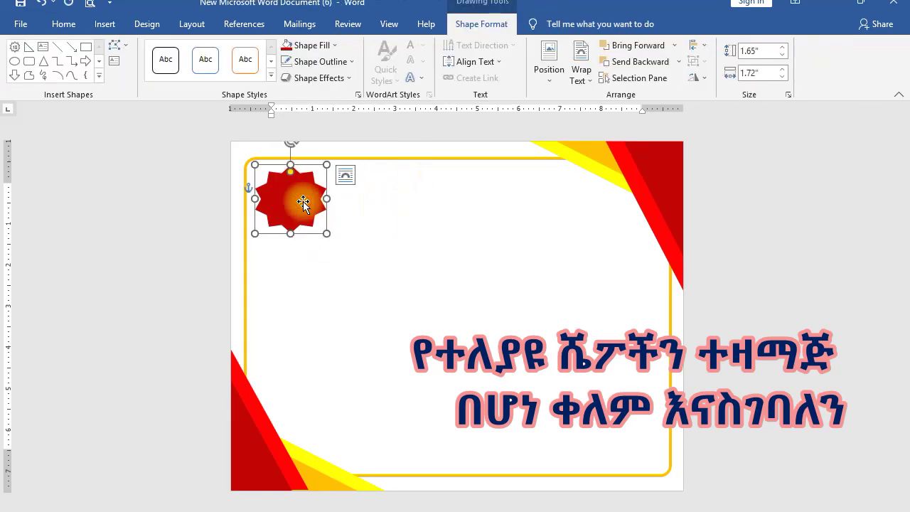
left_click(346, 222)
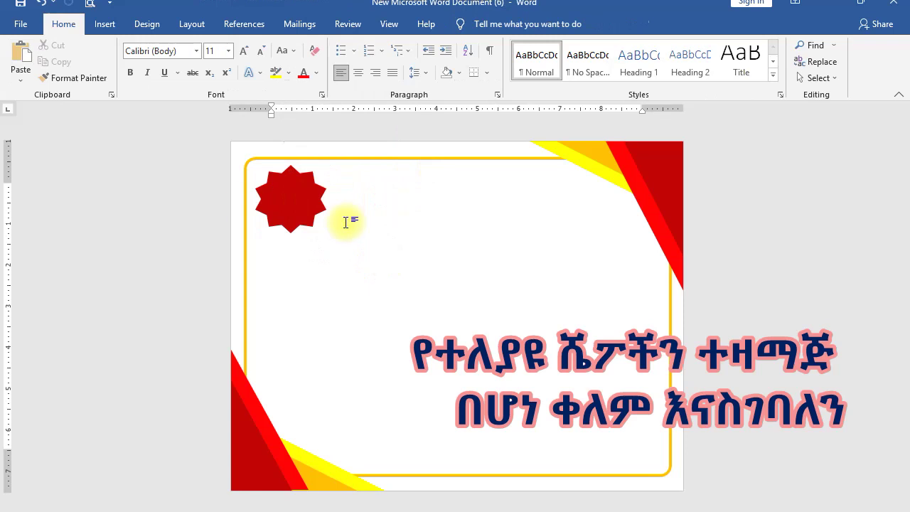
Step: Draw an oval over the red star
left_click(314, 208)
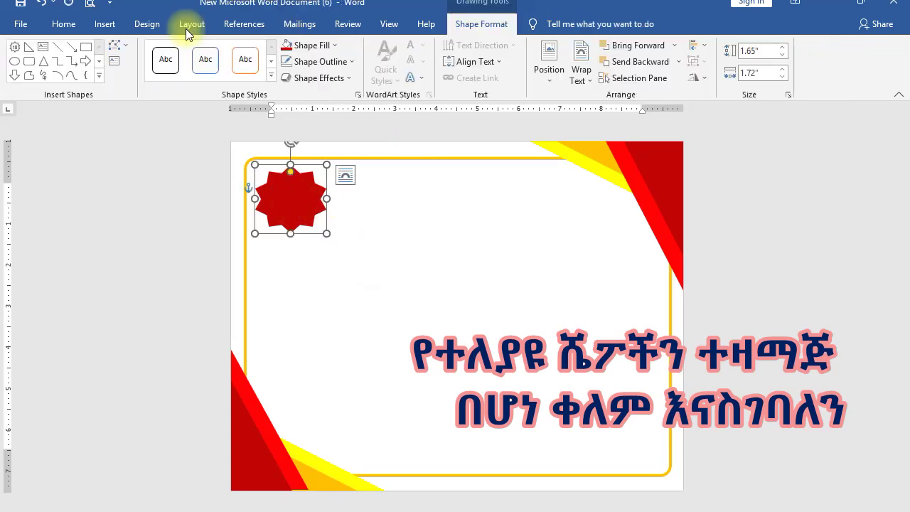
left_click(104, 24)
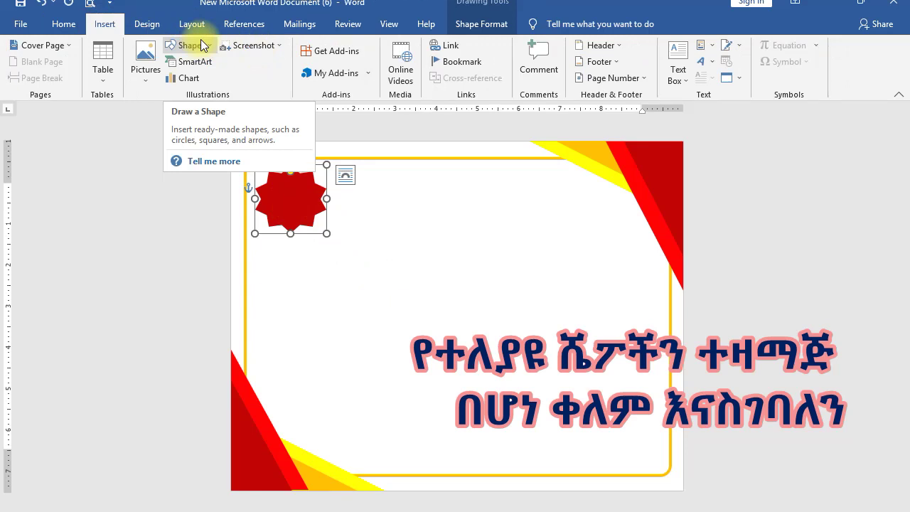
left_click(204, 44)
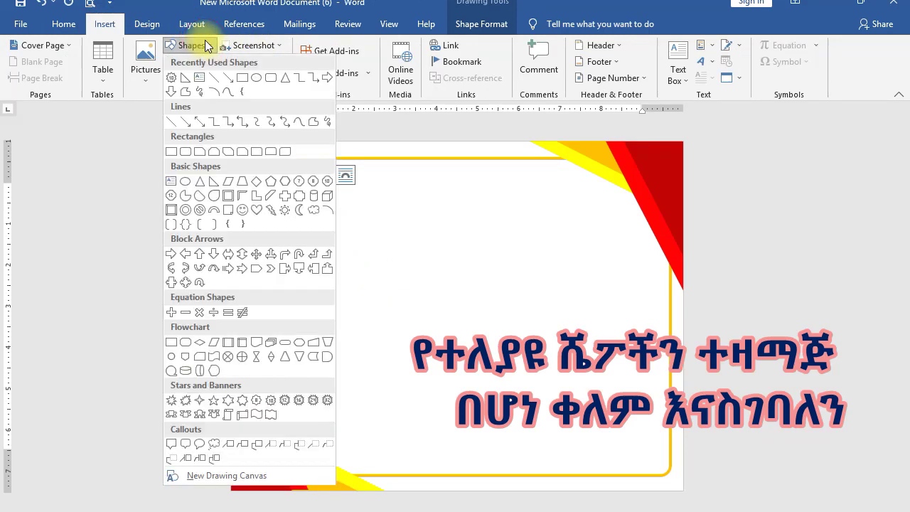
left_click(258, 76)
mouse_move(359, 223)
left_mouse_down()
mouse_move(413, 273)
mouse_move(281, 201)
mouse_move(295, 202)
left_mouse_up()
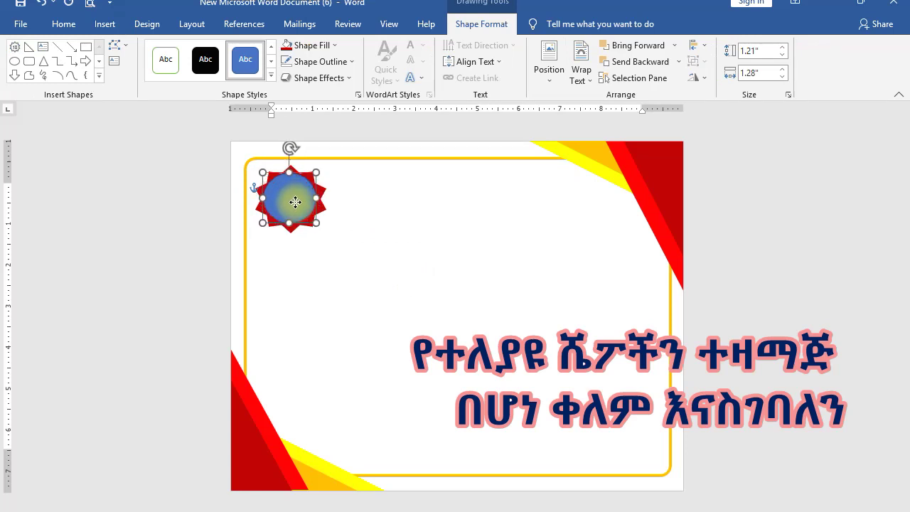
Step: Resize the oval into a 1.22" by 1.24" circle fitting inside the star
left_click(385, 239)
left_click(299, 206)
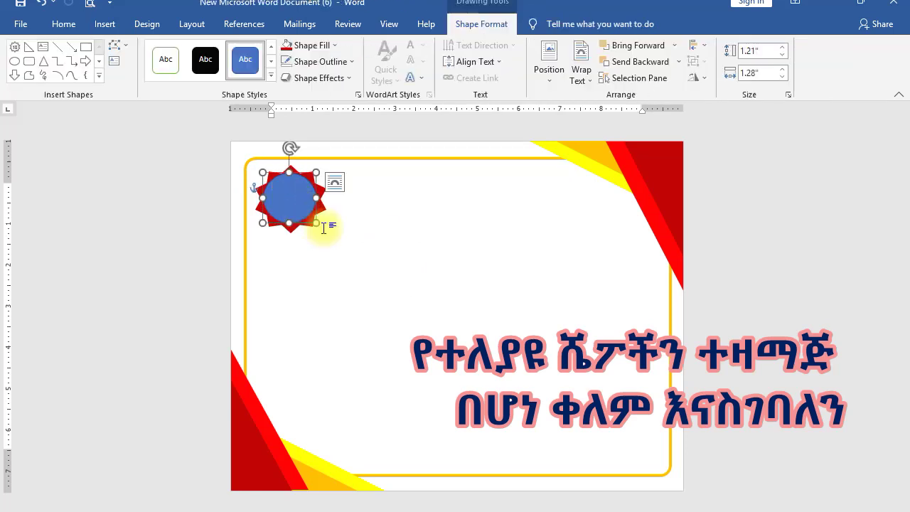
left_click(346, 230)
left_click(297, 196)
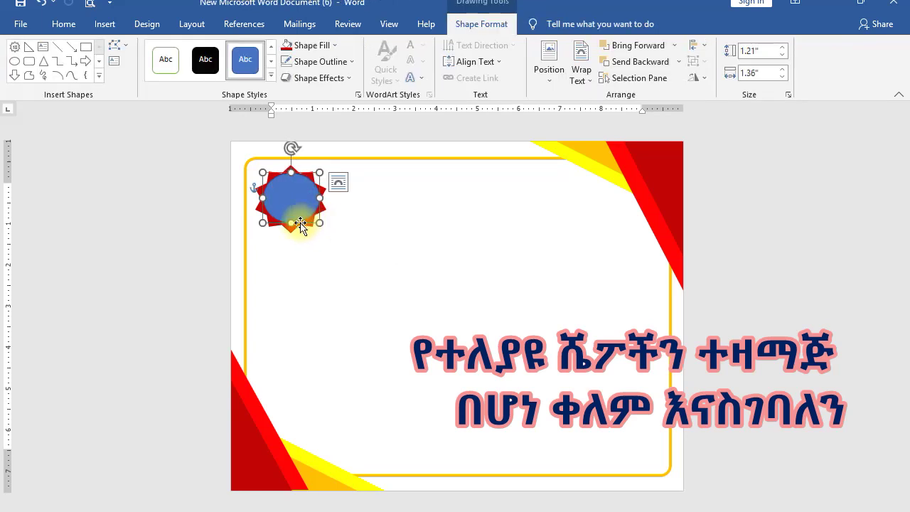
left_click_drag(290, 222, 291, 223)
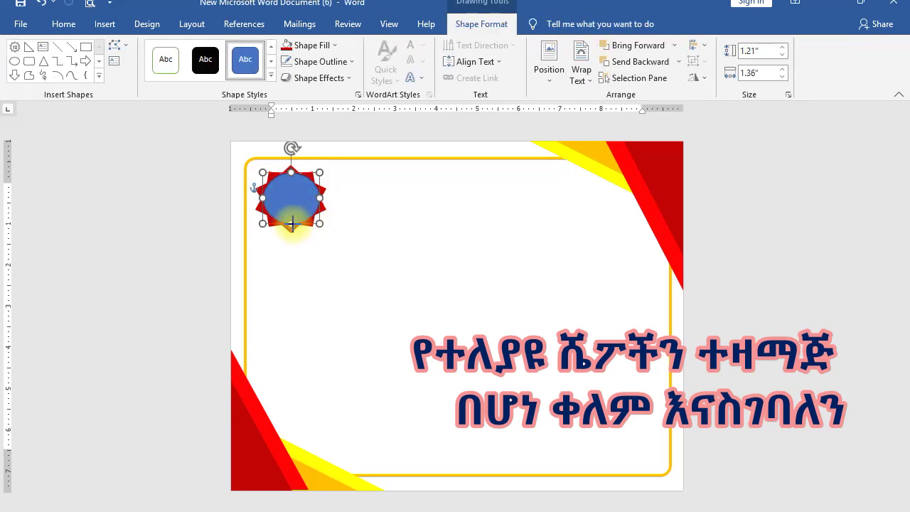
left_click(395, 224)
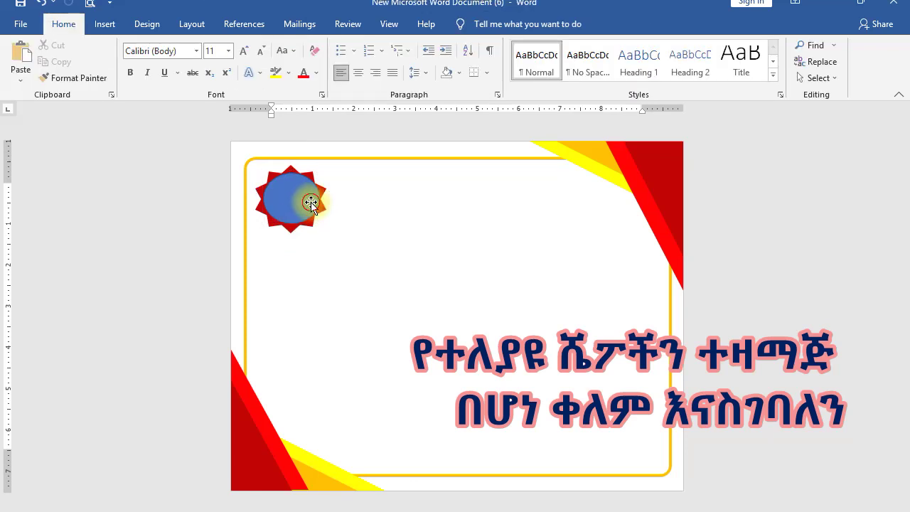
left_click(322, 204)
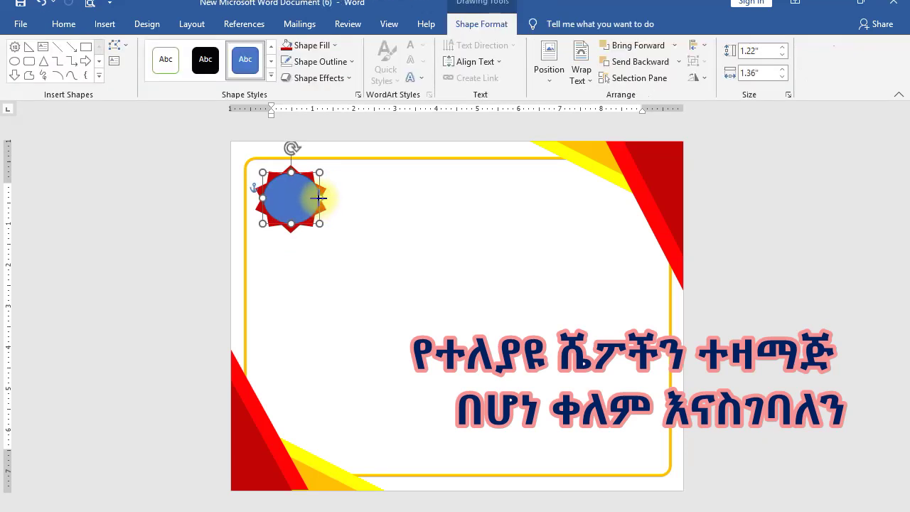
left_click_drag(317, 199, 321, 198)
left_click(324, 198)
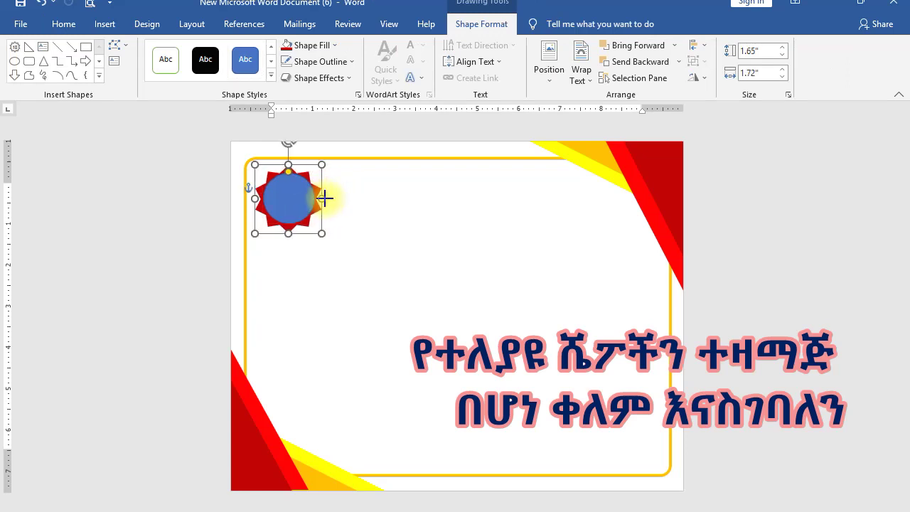
left_click(382, 207)
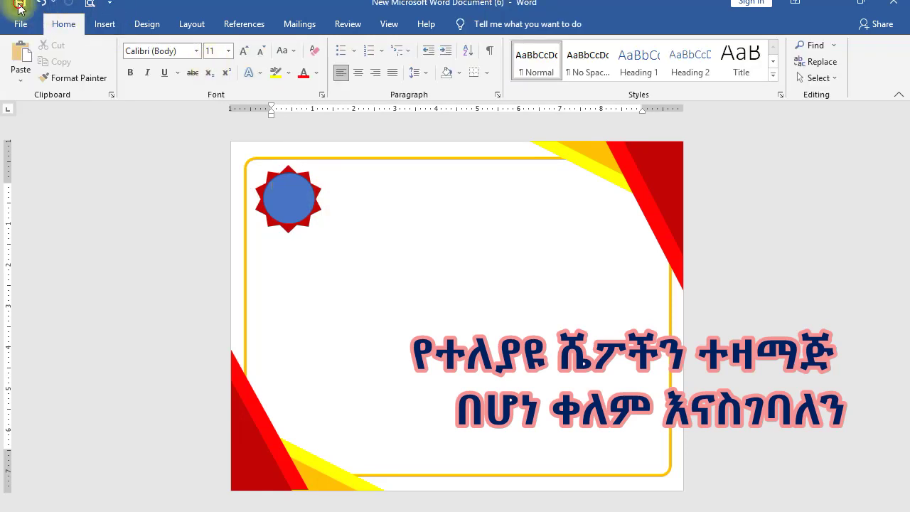
left_click(293, 193)
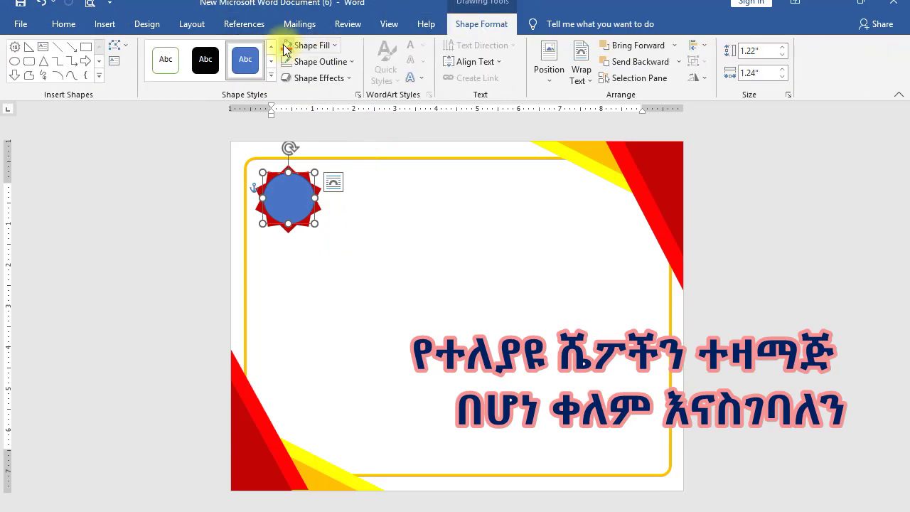
Step: Fill the circle over the dark red star with white
left_click(335, 44)
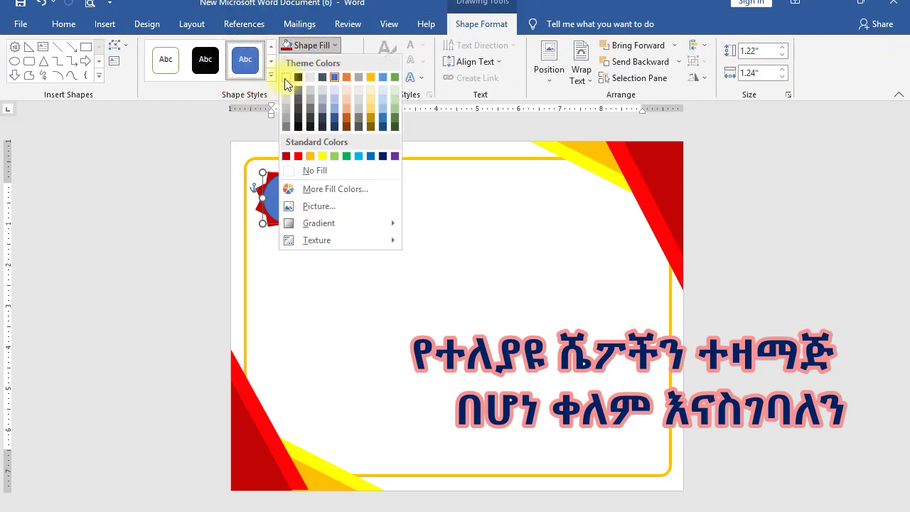
left_click(284, 78)
left_click(427, 211)
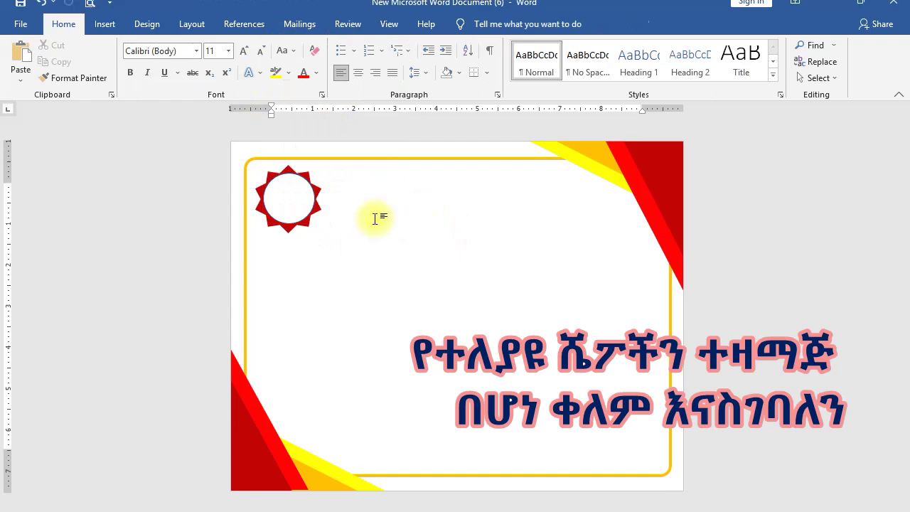
left_click(292, 208)
left_click(314, 239)
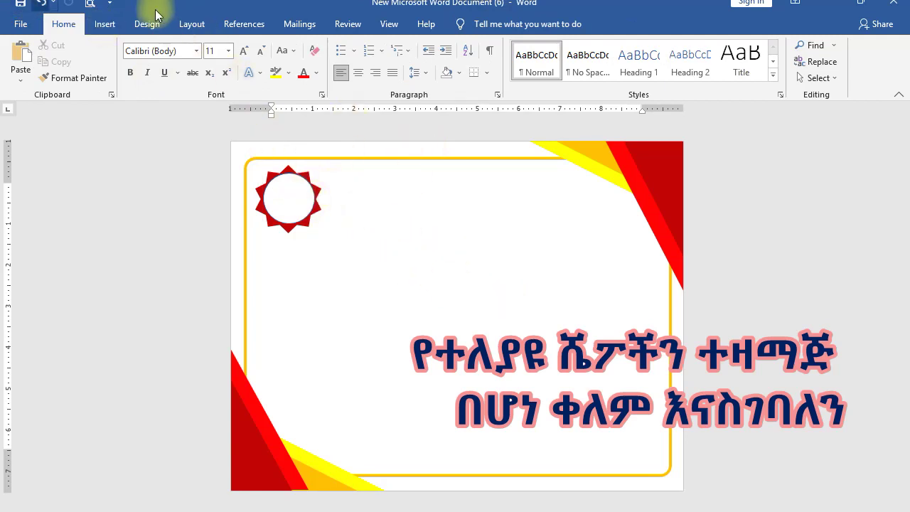
left_click(121, 25)
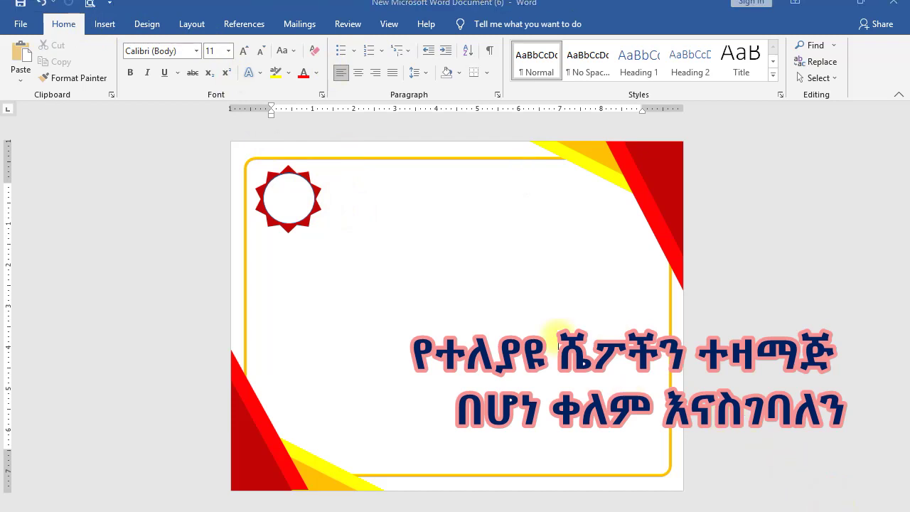
left_click(100, 25)
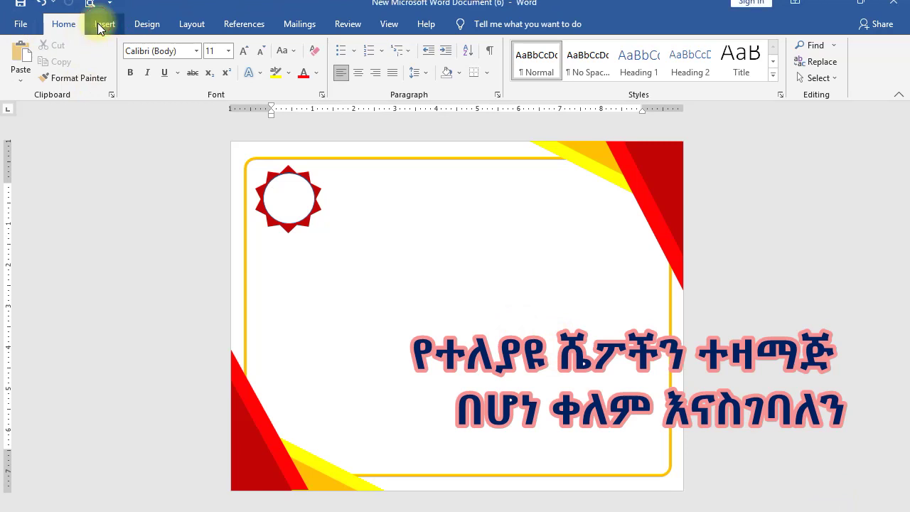
Step: Draw a notched right arrow just below the star
left_click(102, 26)
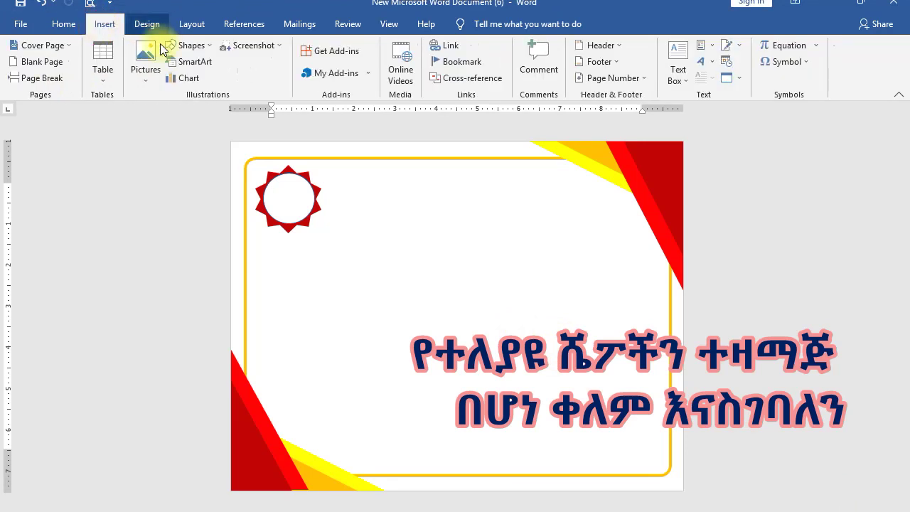
left_click(207, 46)
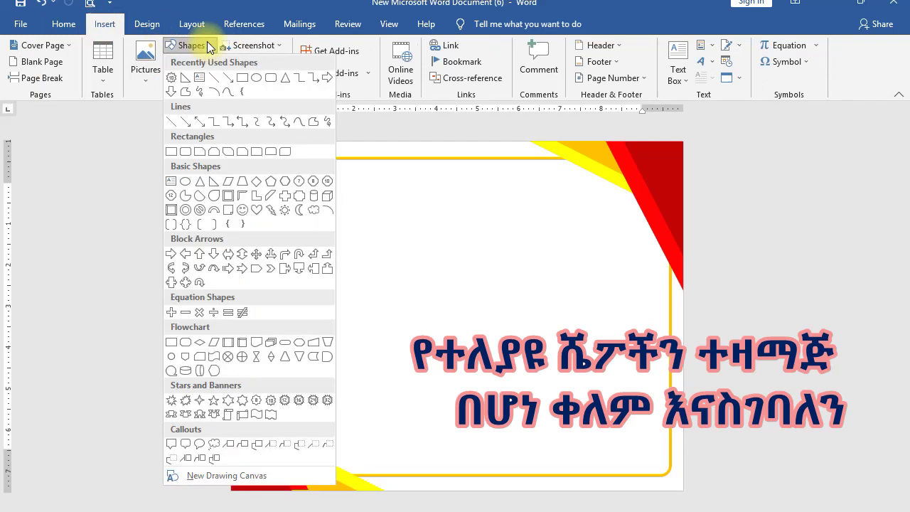
left_click(246, 268)
mouse_move(302, 240)
left_mouse_down()
mouse_move(359, 278)
mouse_move(377, 275)
left_mouse_up()
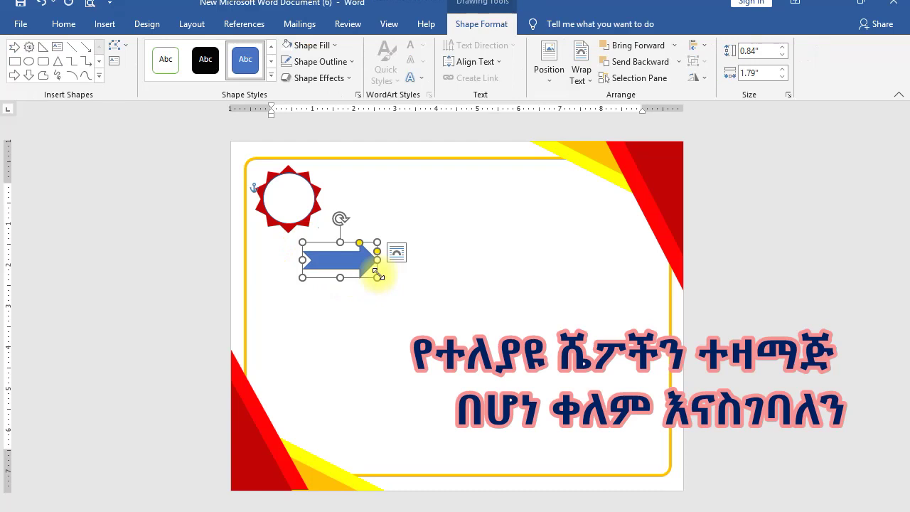
Step: Fill the arrow orange with no outline and rotate it to point up-right
left_click(337, 44)
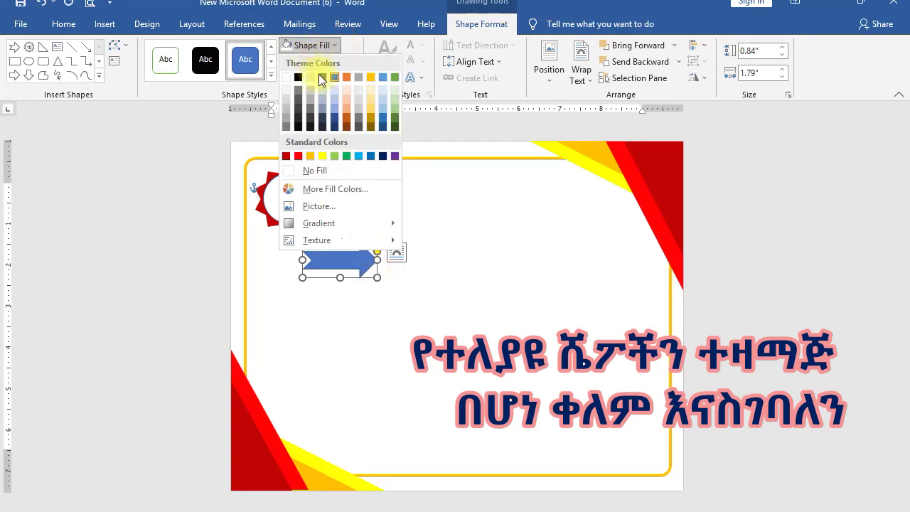
left_click(310, 156)
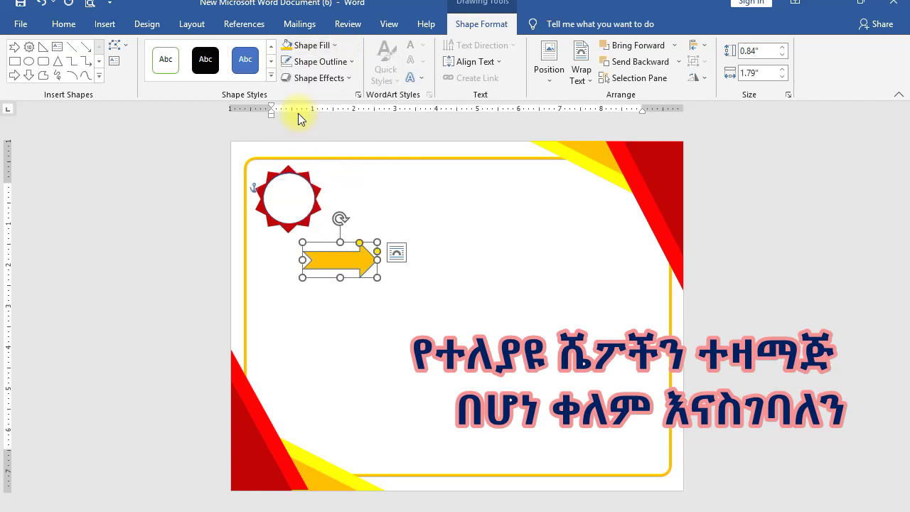
left_click(349, 62)
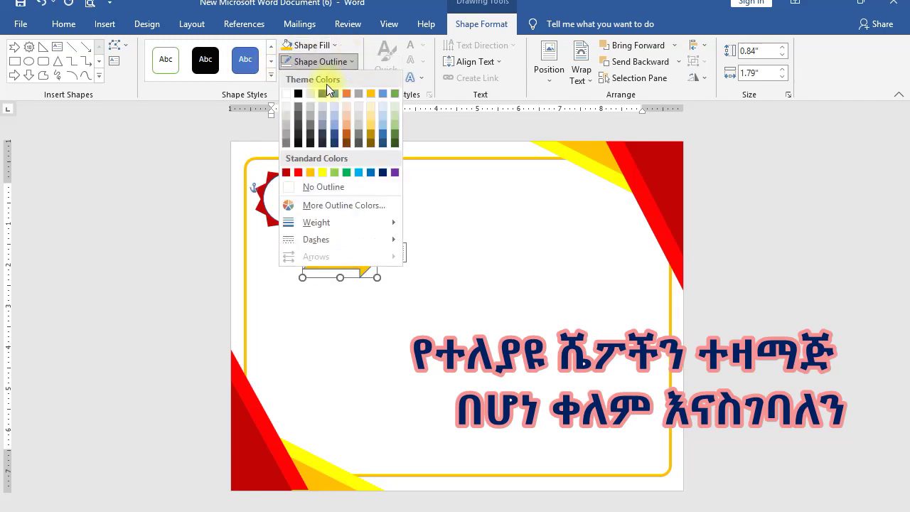
left_click(319, 187)
mouse_move(336, 217)
left_mouse_down()
mouse_move(307, 253)
mouse_move(280, 223)
left_mouse_up()
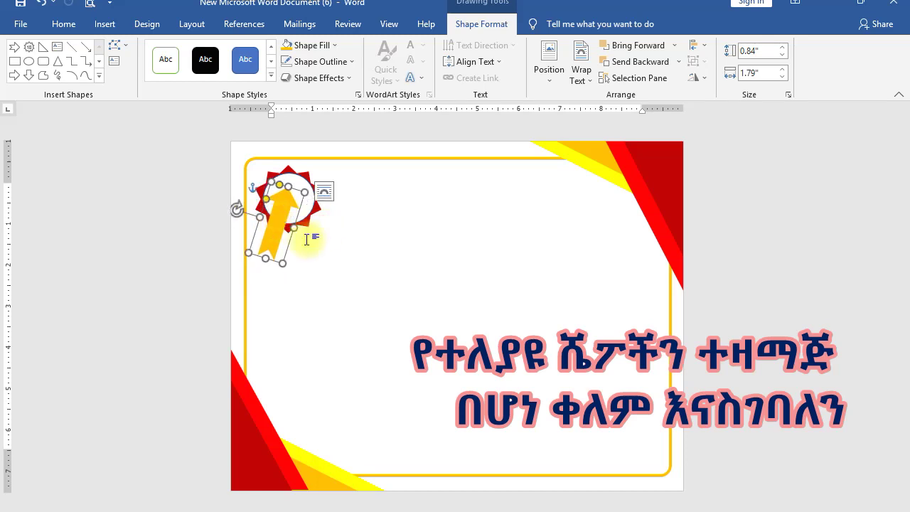
Step: Duplicate the orange arrow and tilt the copy the opposite way as a second ribbon tail
left_click(274, 234)
right_click(274, 235)
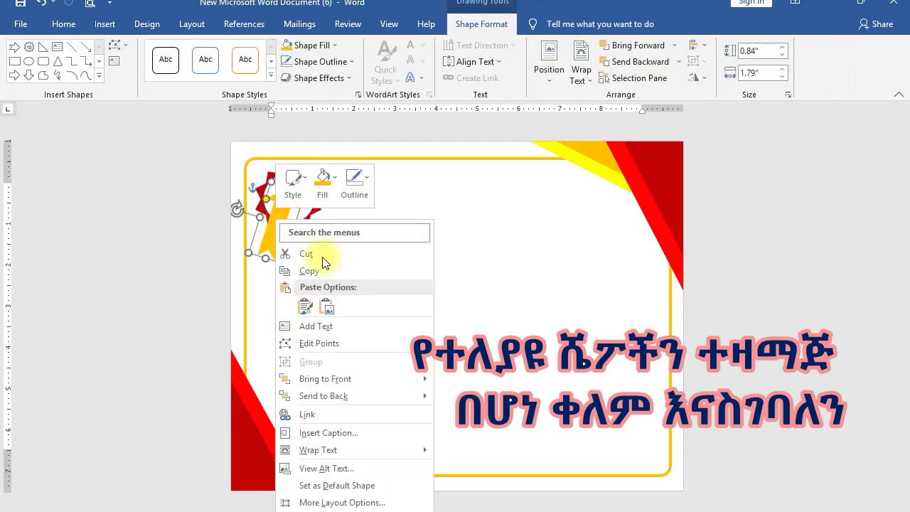
left_click(319, 268)
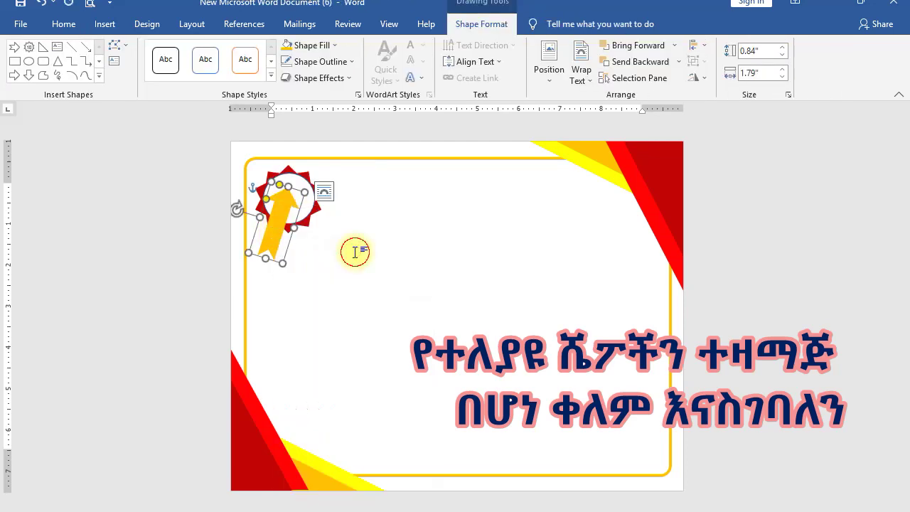
left_click(355, 251)
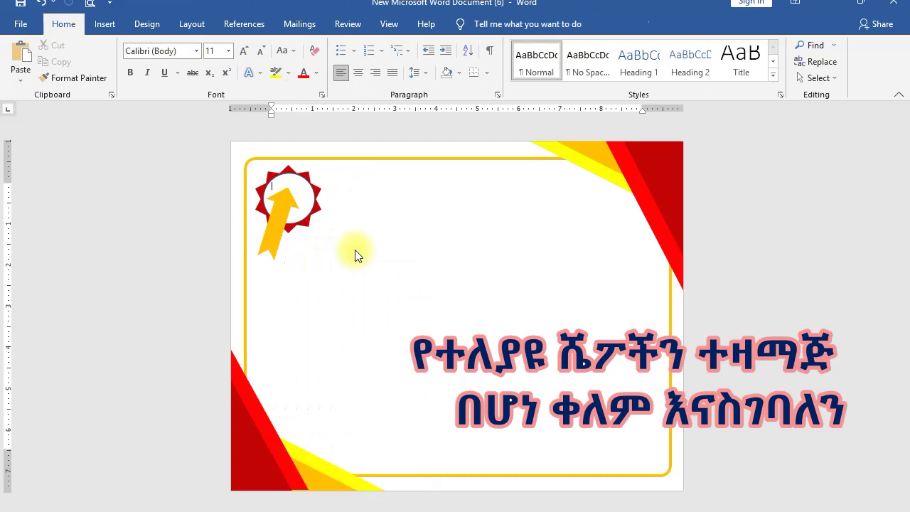
key("ctrl+v")
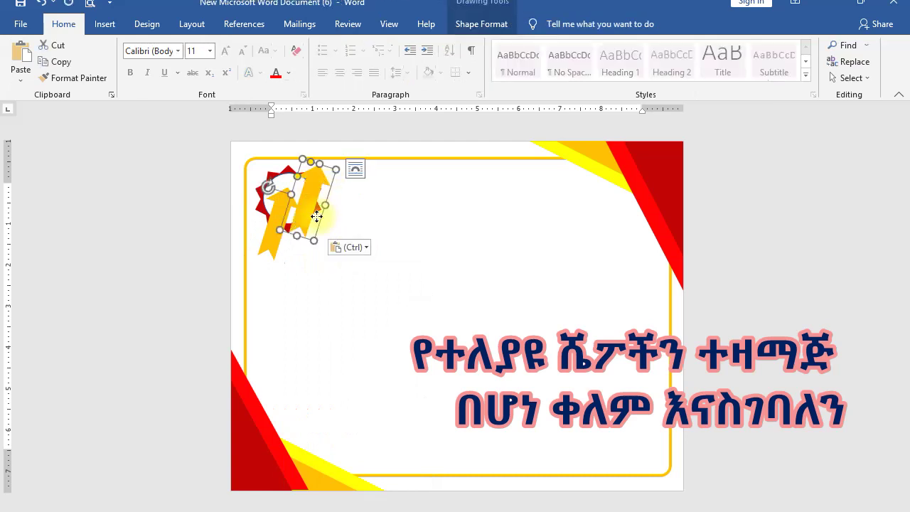
left_click_drag(316, 215, 321, 244)
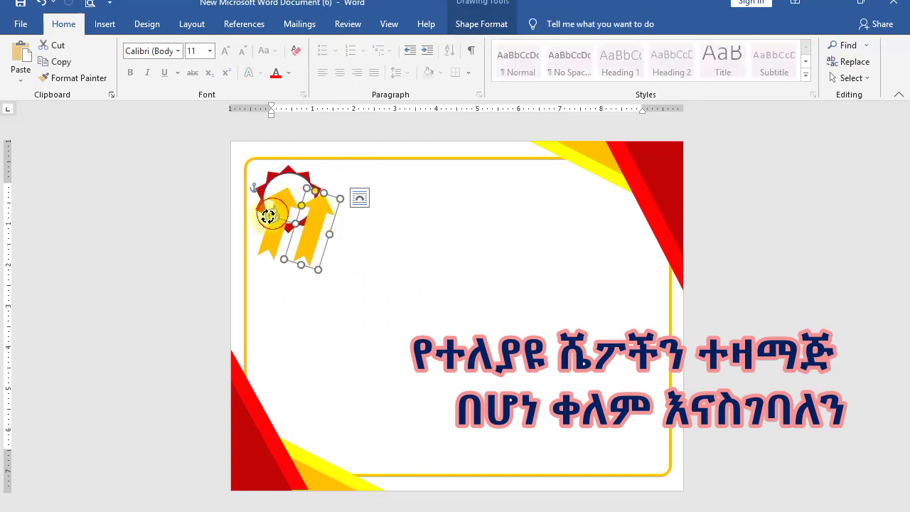
left_click_drag(268, 216, 268, 243)
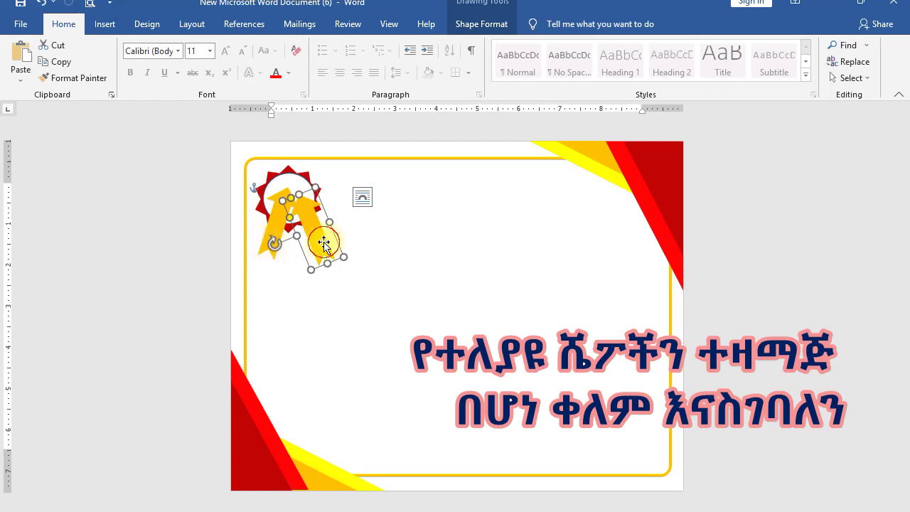
left_click_drag(323, 243, 305, 237)
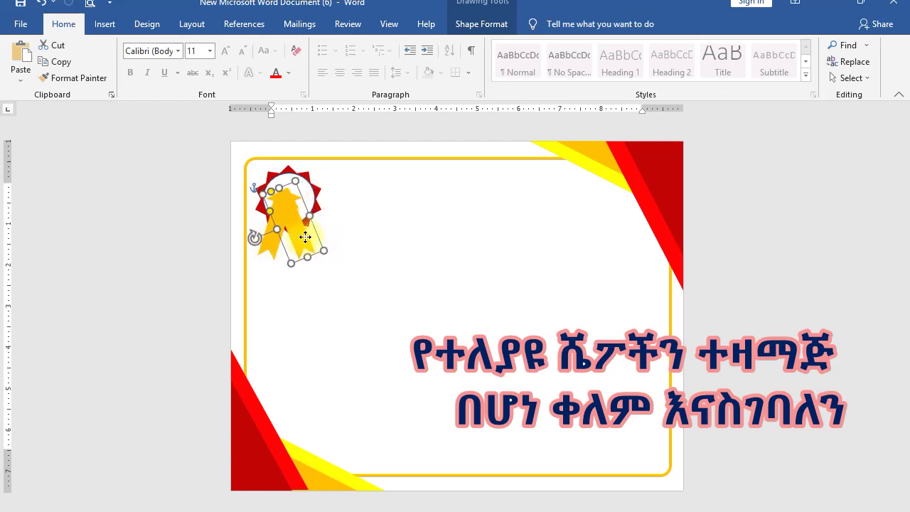
left_click_drag(255, 237, 241, 210)
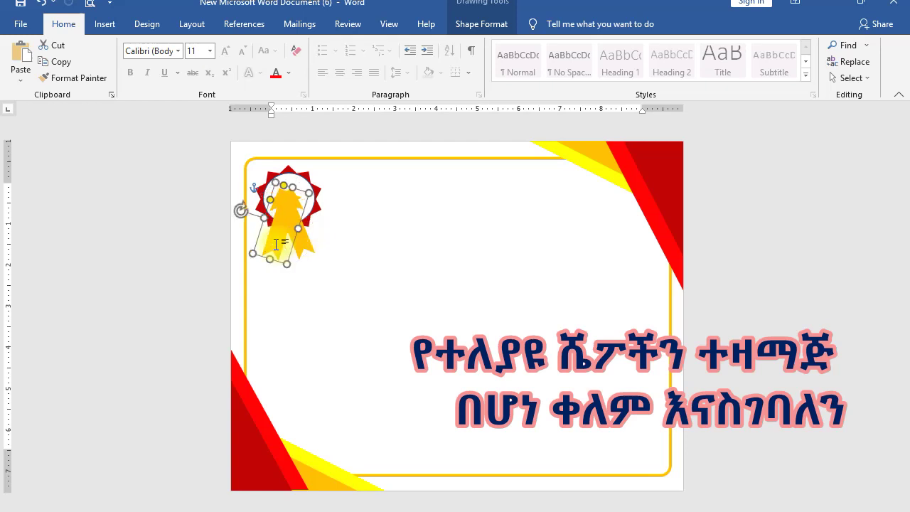
Step: Nudge the ribbon tail slightly upward under the badge
left_click(337, 245)
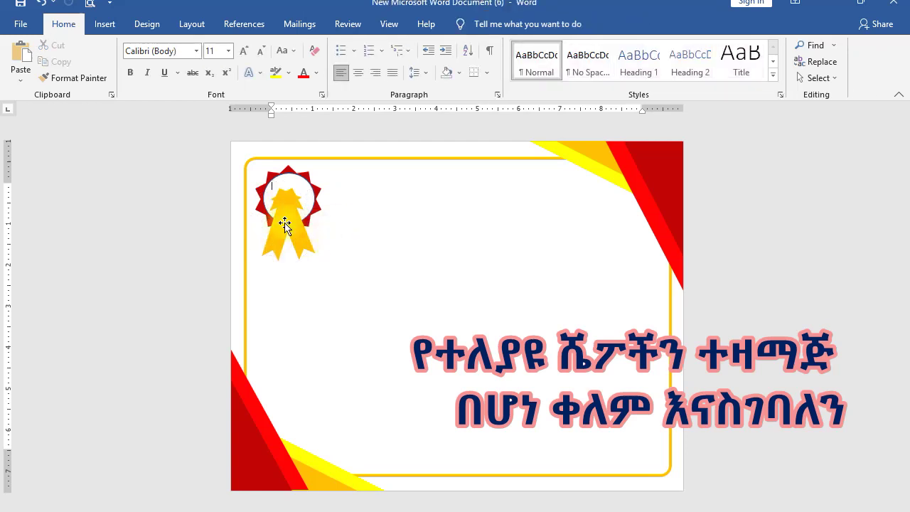
left_click(329, 243)
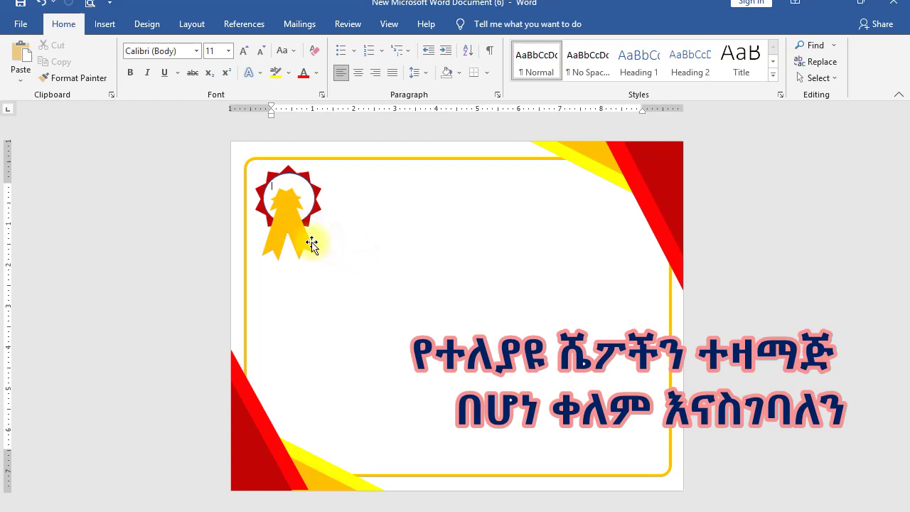
left_click(303, 250)
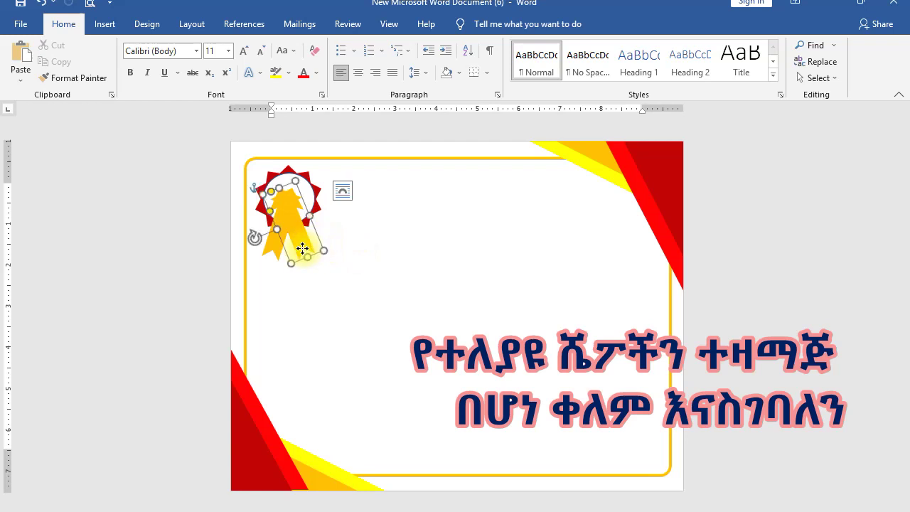
left_click_drag(300, 250, 299, 247)
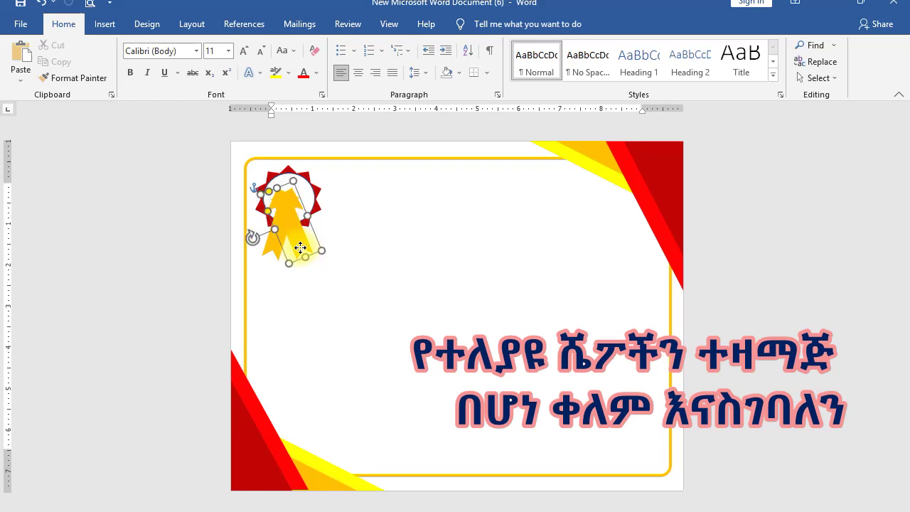
left_click(348, 244)
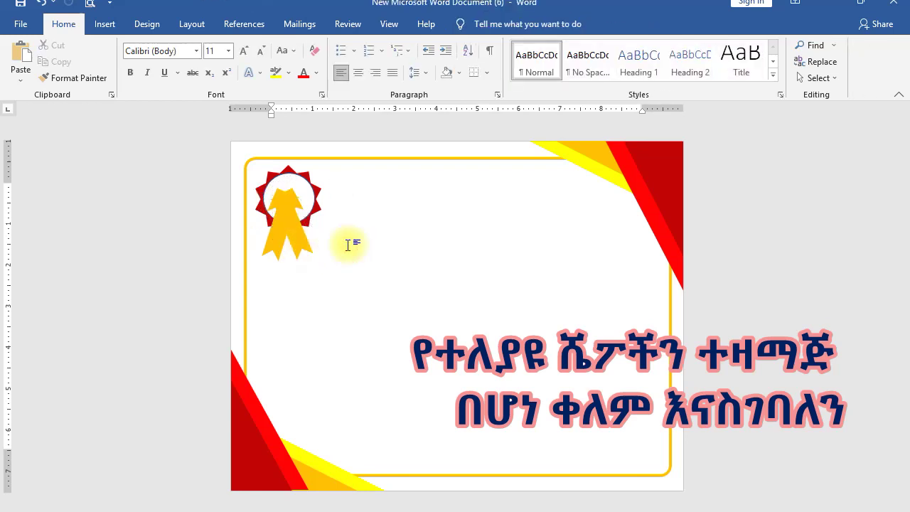
left_click(283, 231)
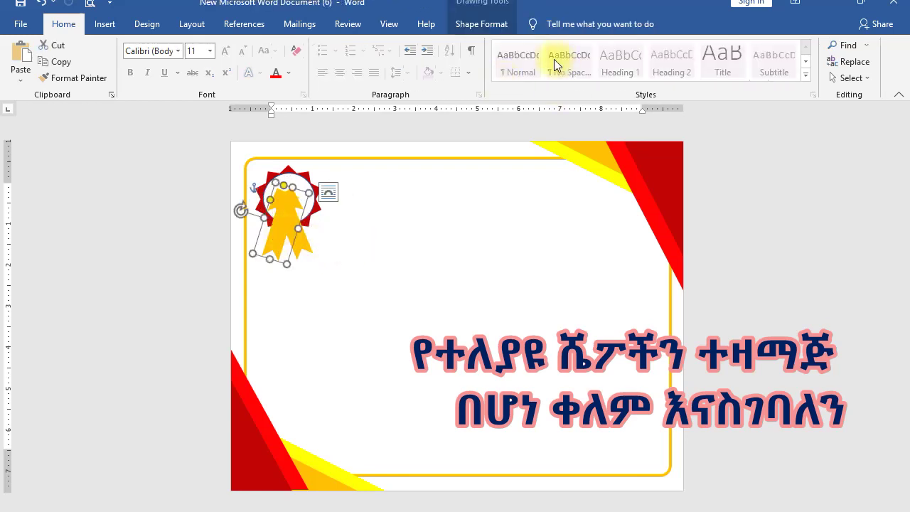
Step: Send the ribbon tail behind the badge's white circle and save the document
left_click(502, 25)
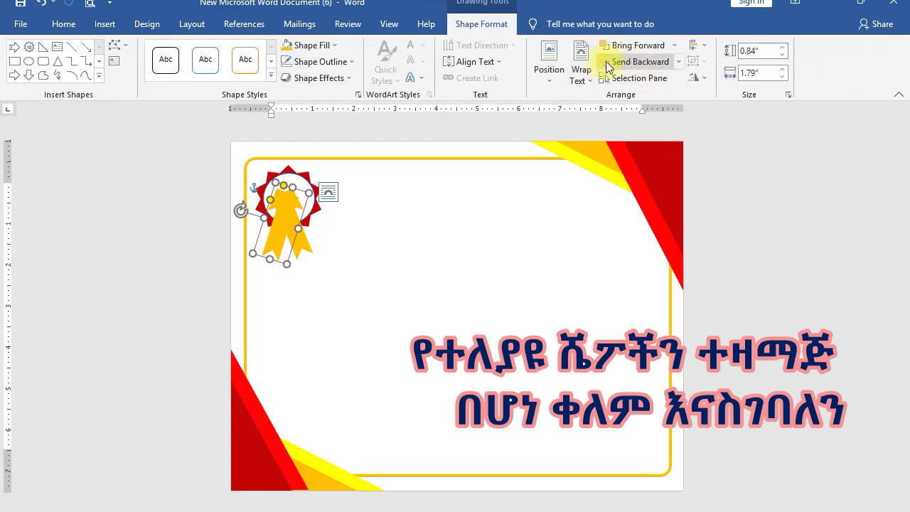
left_click(608, 65)
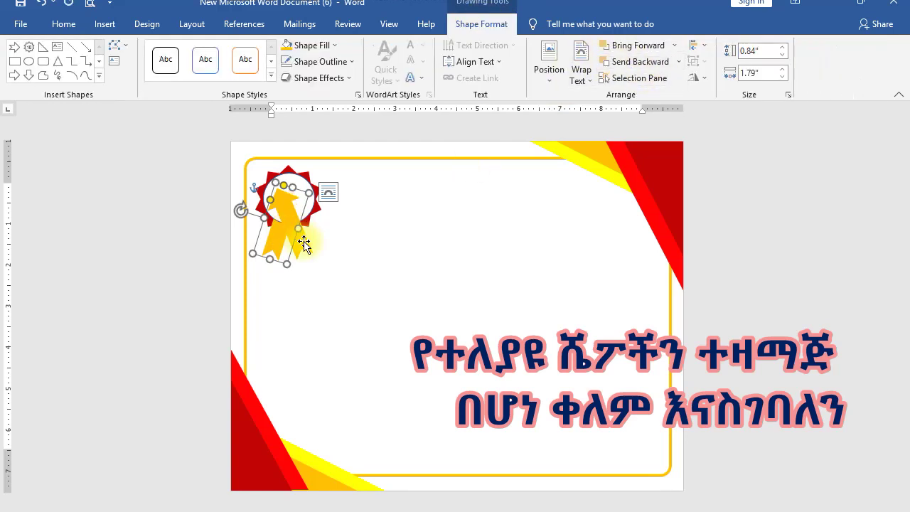
left_click(615, 66)
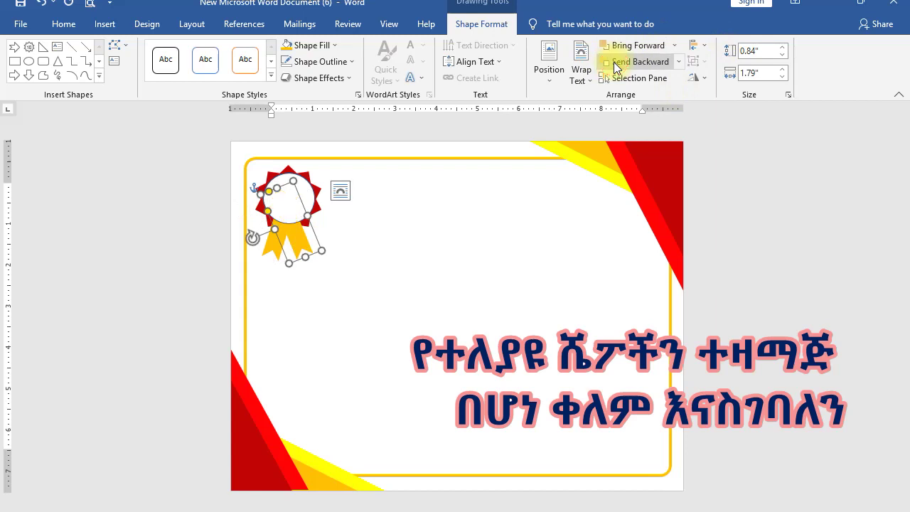
left_click(490, 238)
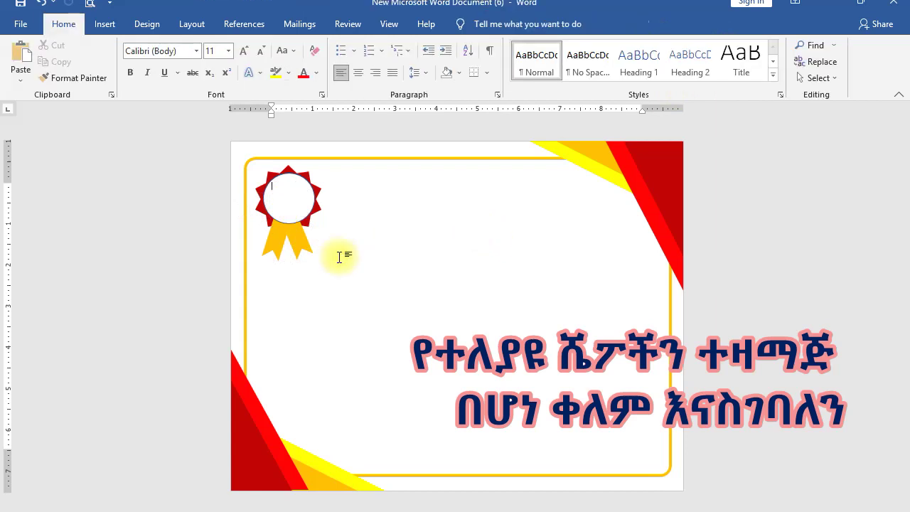
left_click(22, 8)
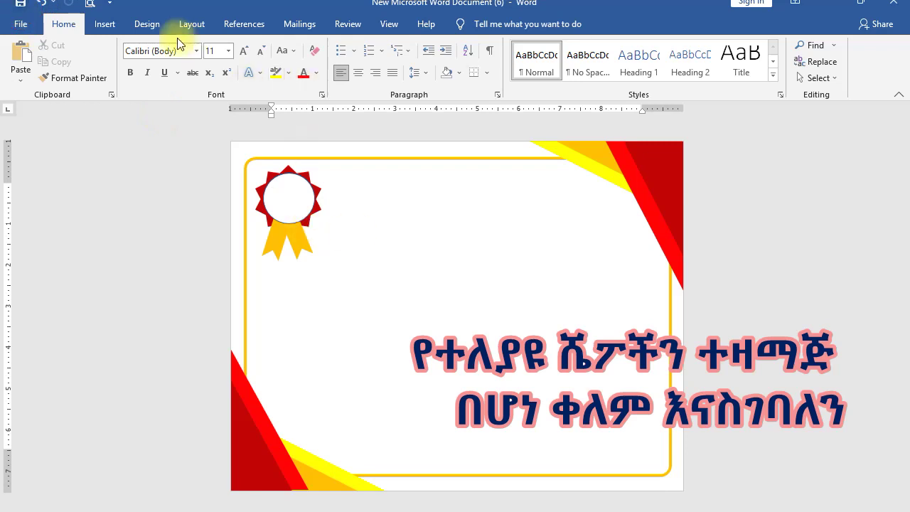
Step: Draw a gold curved up arrow beside the rosette, rotated counter-clockwise and shrunk
left_click(104, 24)
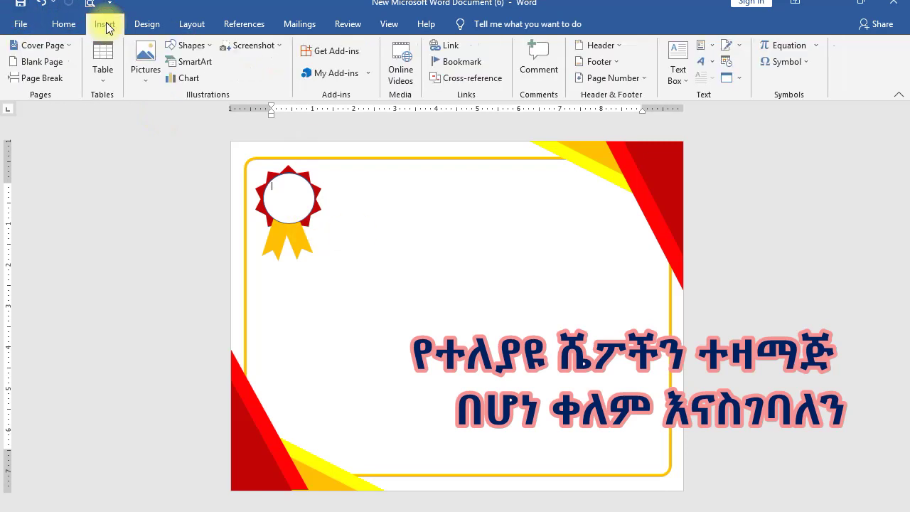
left_click(209, 46)
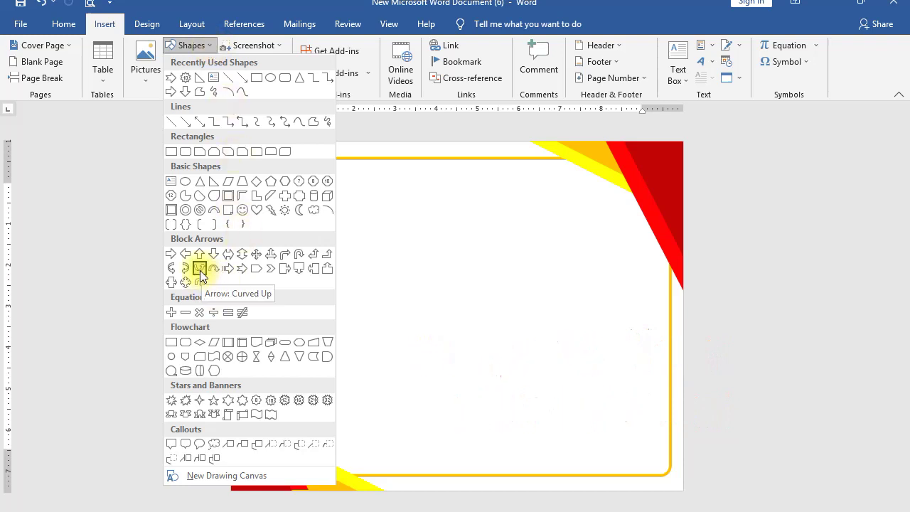
left_click(201, 271)
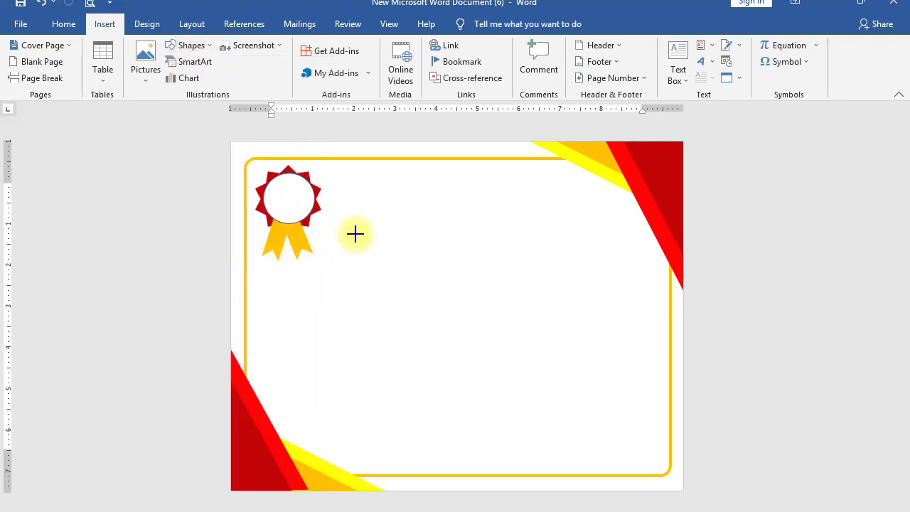
left_click_drag(354, 229, 405, 264)
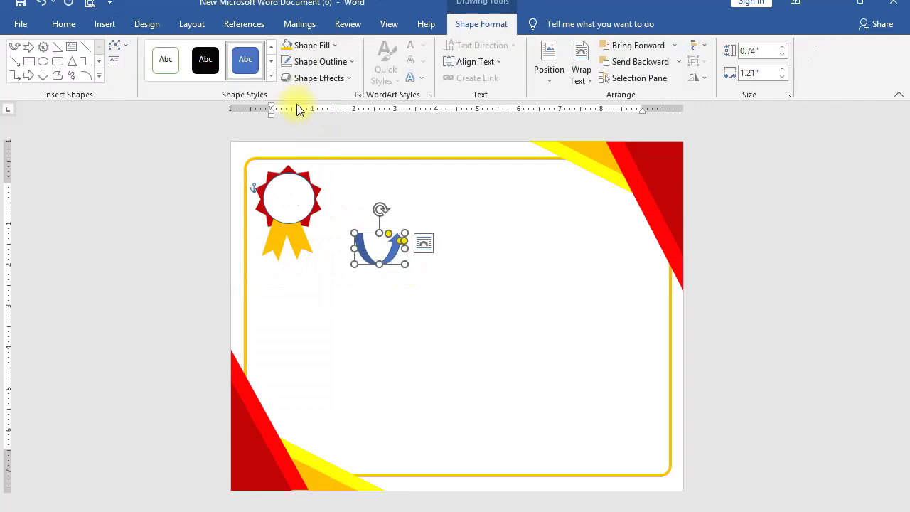
left_click(284, 45)
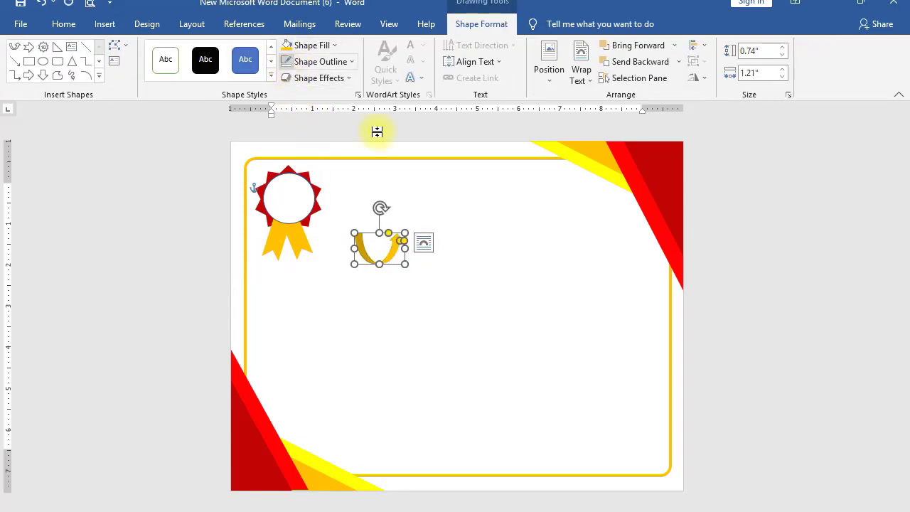
mouse_move(356, 206)
left_mouse_down()
mouse_move(352, 251)
mouse_move(339, 243)
left_mouse_up()
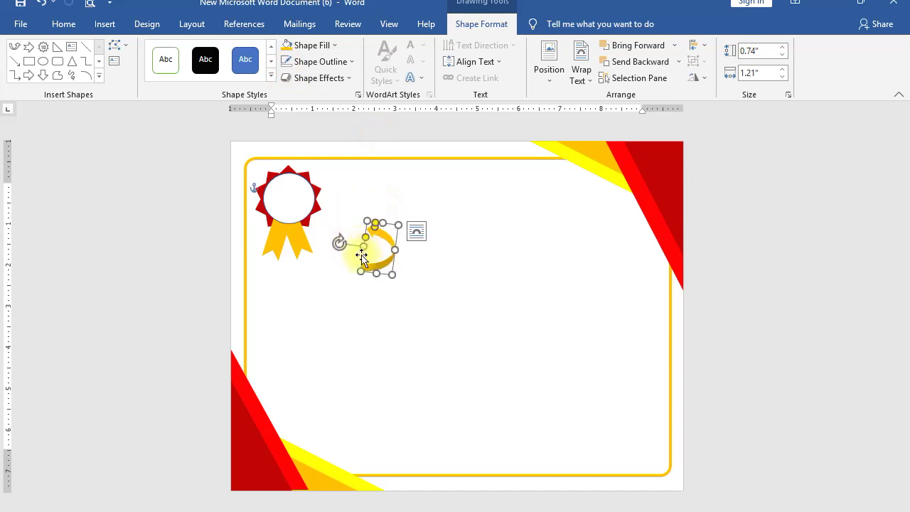
left_click_drag(390, 271, 382, 268)
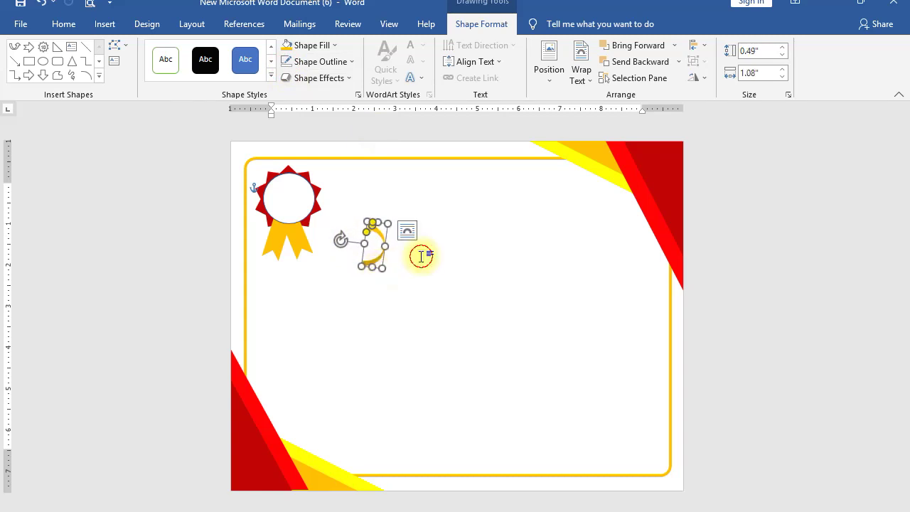
Step: Move the curved arrow into the rosette's white circle, angled along its edge
left_click(422, 254)
left_click(376, 257)
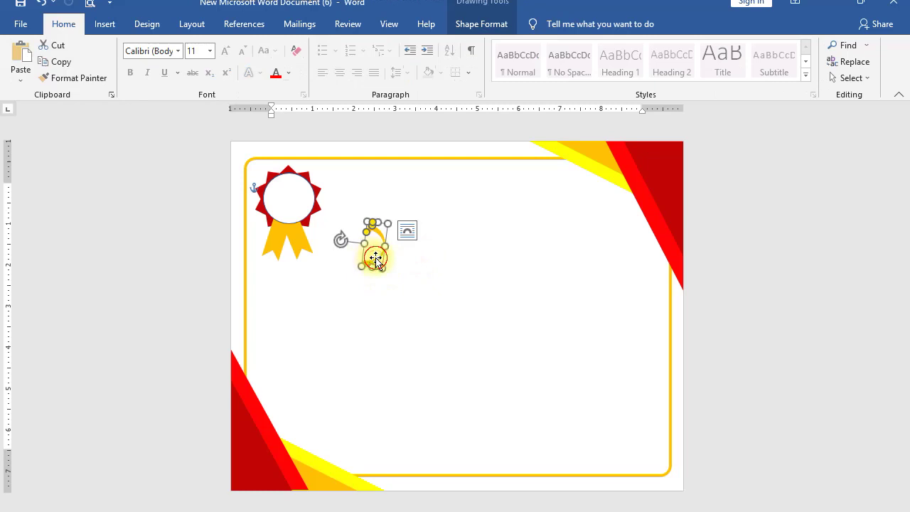
left_click_drag(376, 257, 305, 212)
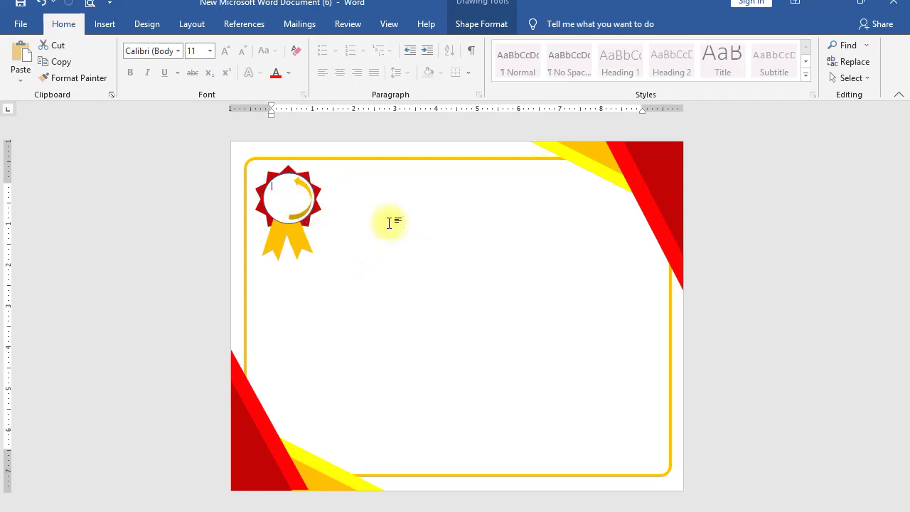
left_click(384, 222)
left_click(304, 190)
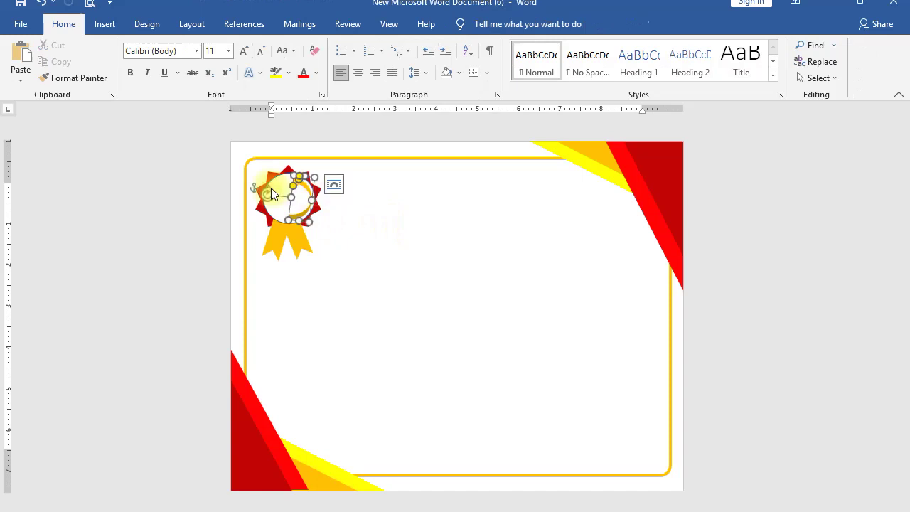
left_click_drag(258, 187, 267, 198)
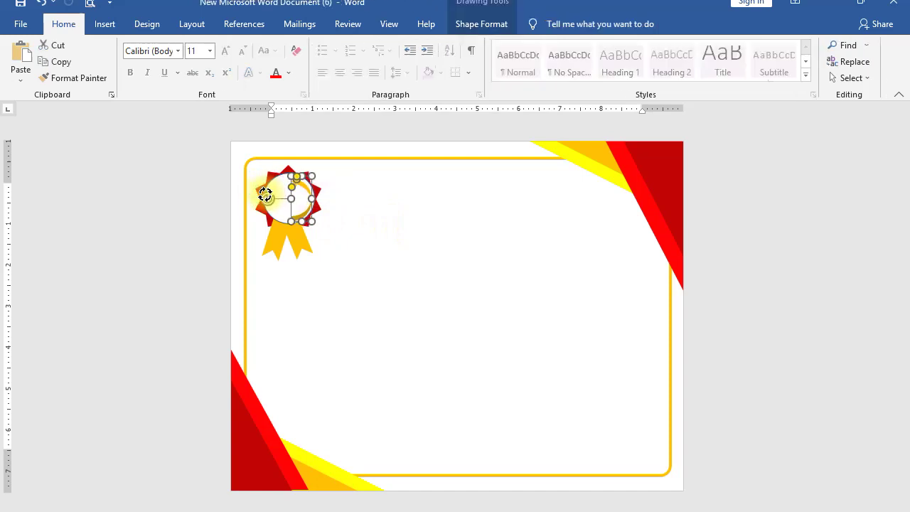
left_click(359, 217)
Step: Copy the curved arrow for reuse
left_click(303, 206)
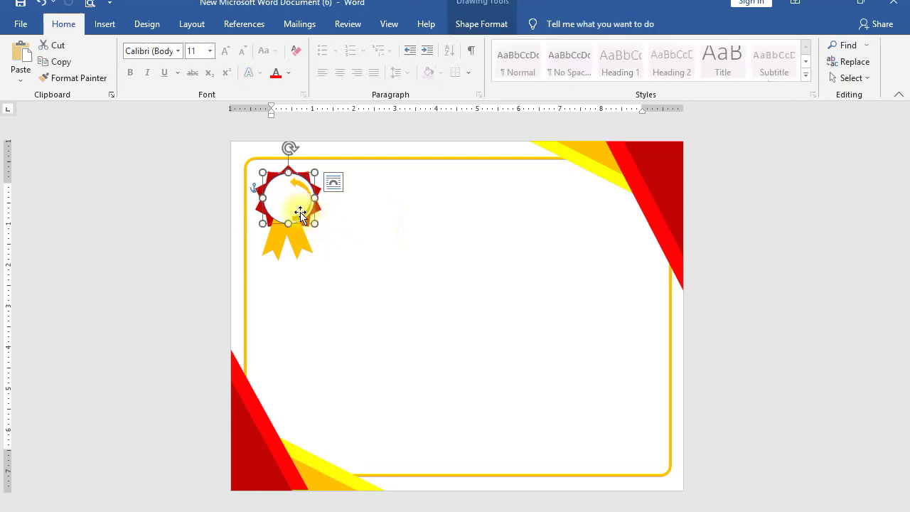
left_click(302, 212)
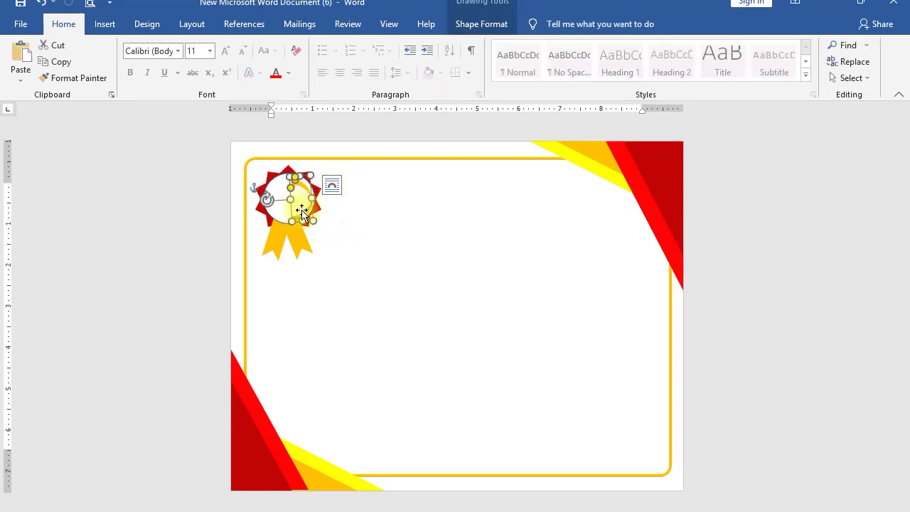
left_click(301, 210)
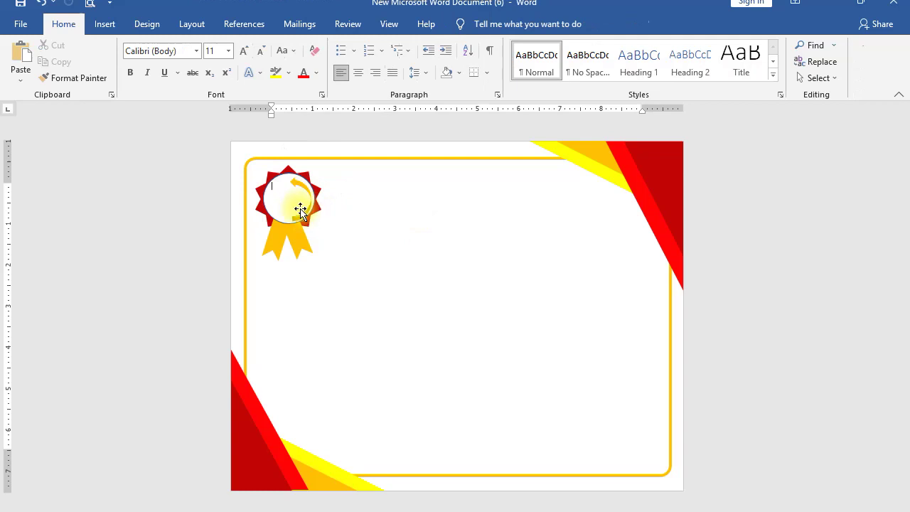
left_click(300, 209)
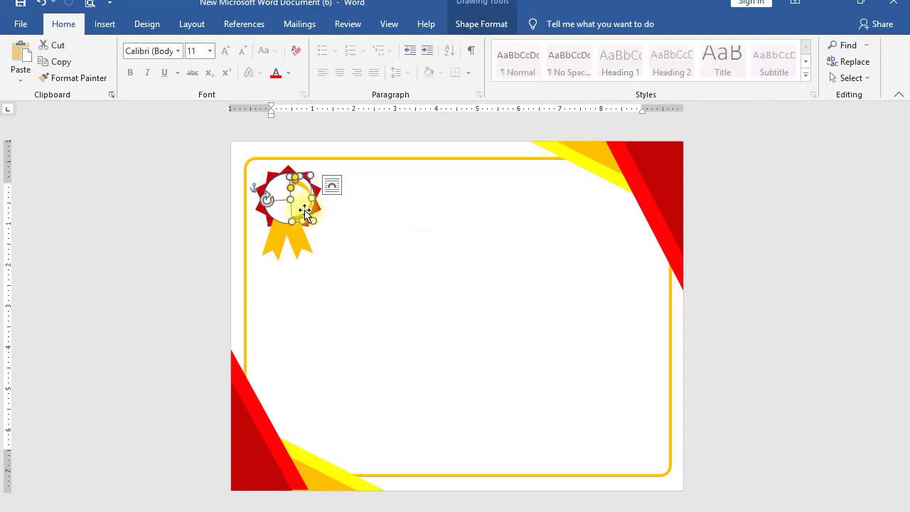
right_click(304, 210)
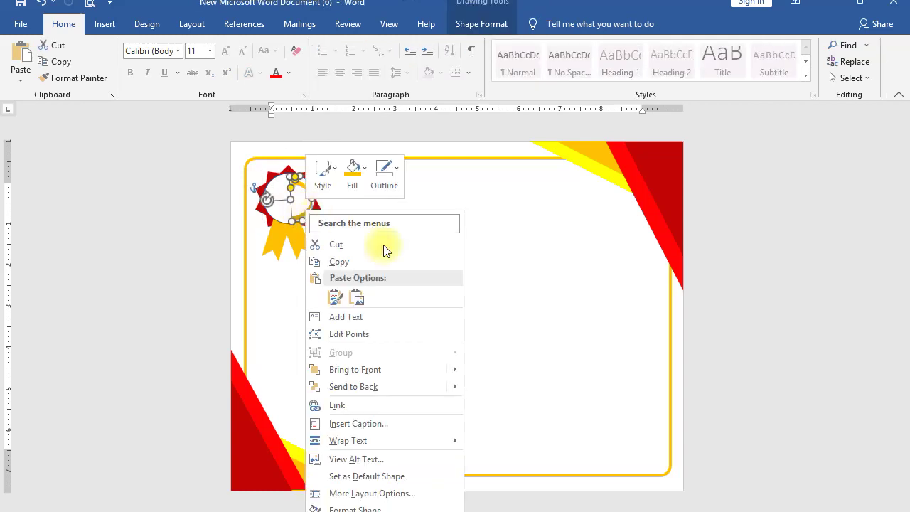
left_click(362, 259)
left_click(370, 254)
right_click(371, 254)
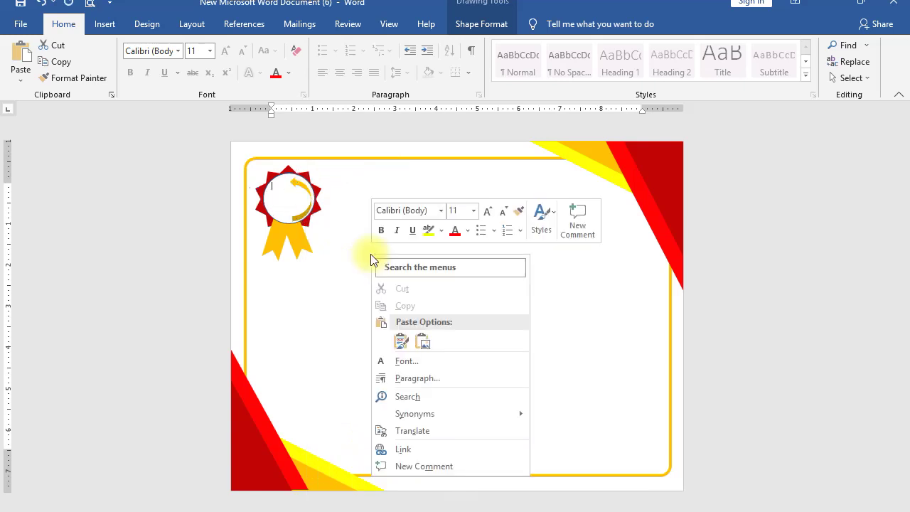
left_click(341, 262)
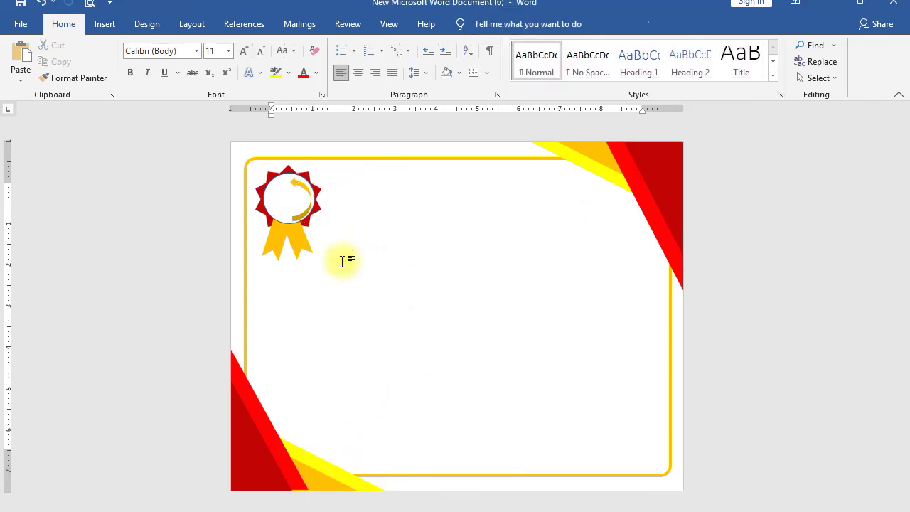
Step: Paste a copy of the gold curved arrow and rotate it to mirror the first inside the rosette circle
key("ctrl+v")
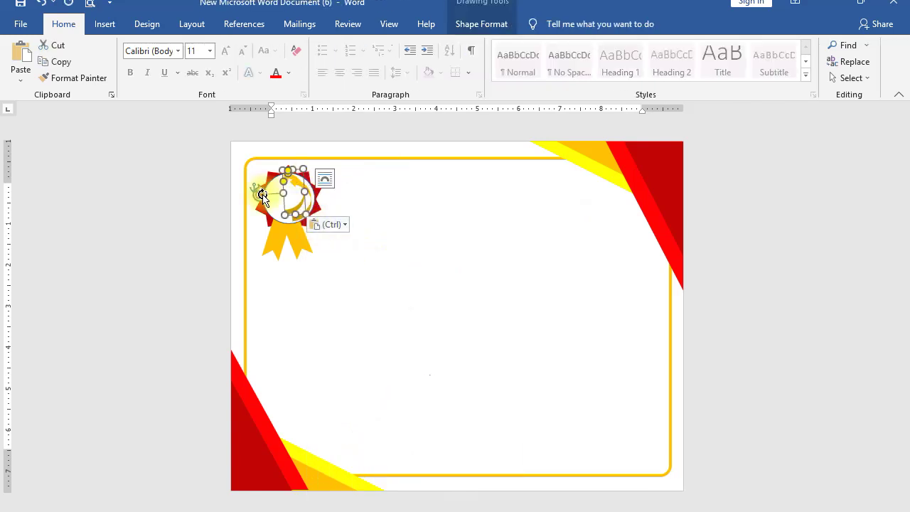
mouse_move(262, 194)
left_mouse_down()
mouse_move(321, 199)
mouse_move(273, 185)
left_mouse_up()
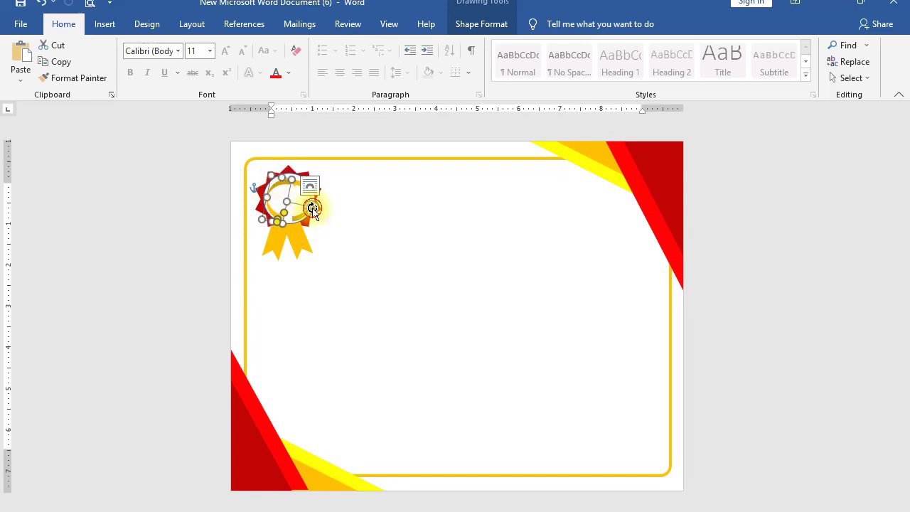
left_click_drag(311, 206, 318, 199)
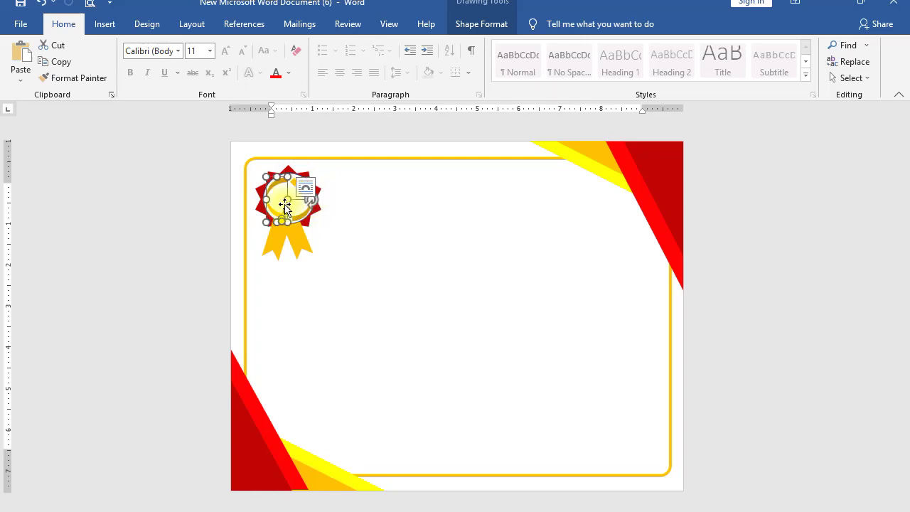
left_click_drag(281, 207, 281, 207)
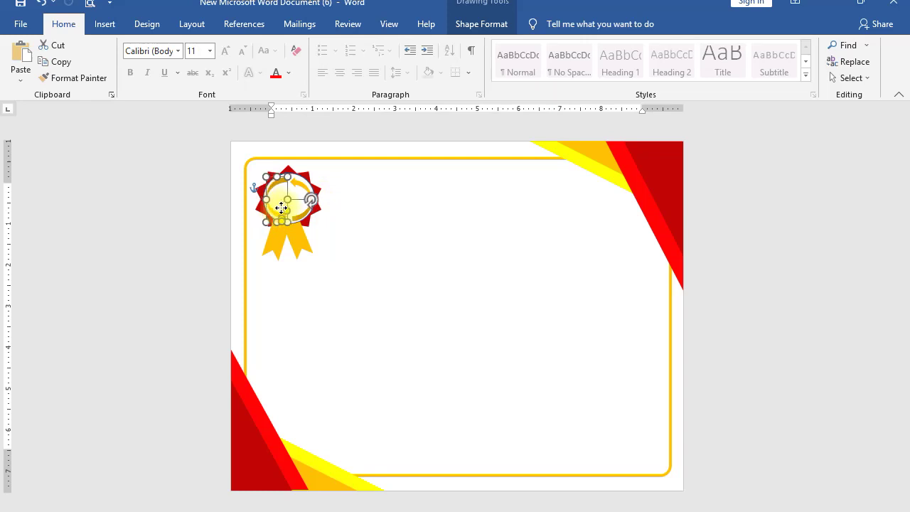
left_click(437, 223)
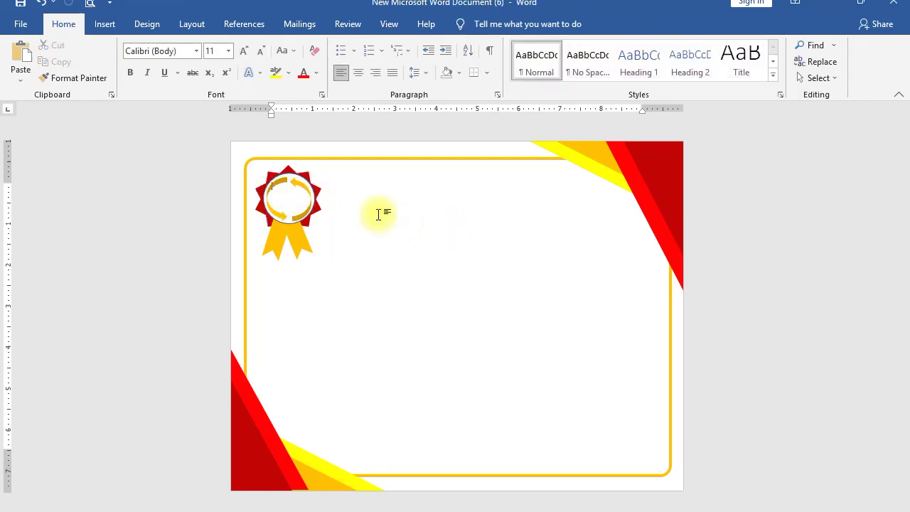
left_click(298, 183)
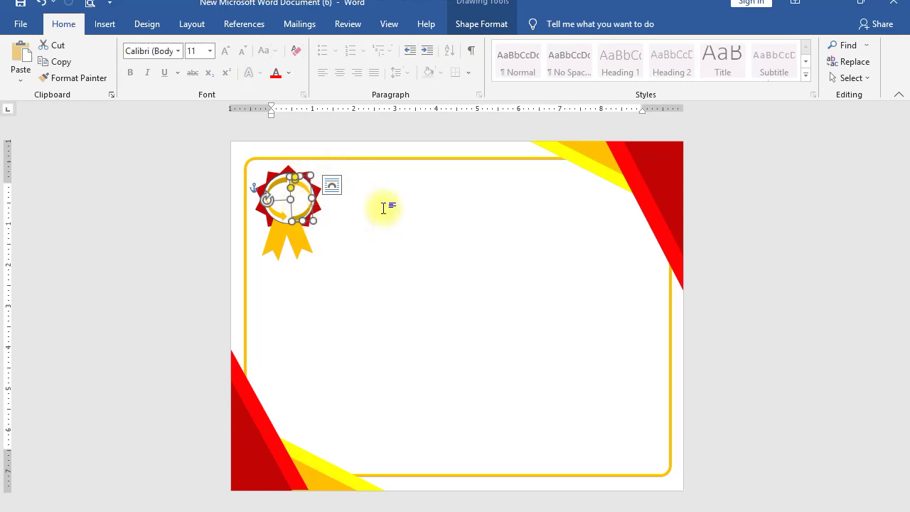
left_click(410, 205)
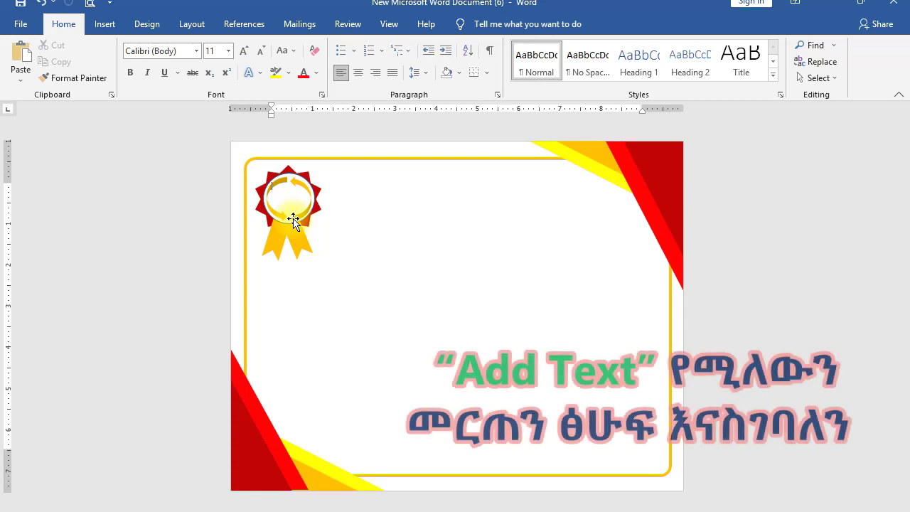
Step: Add the text 'The Best' inside the rosette's white circle and colour it blue
left_click(292, 201)
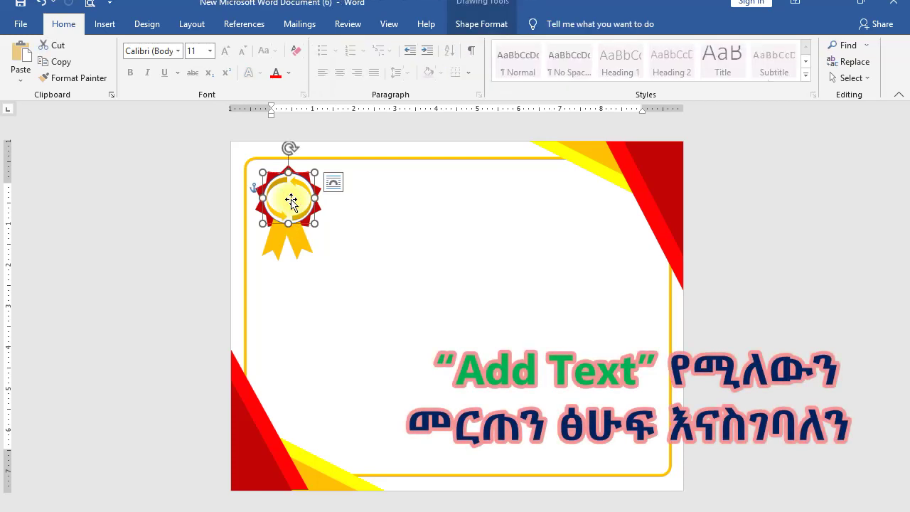
right_click(291, 201)
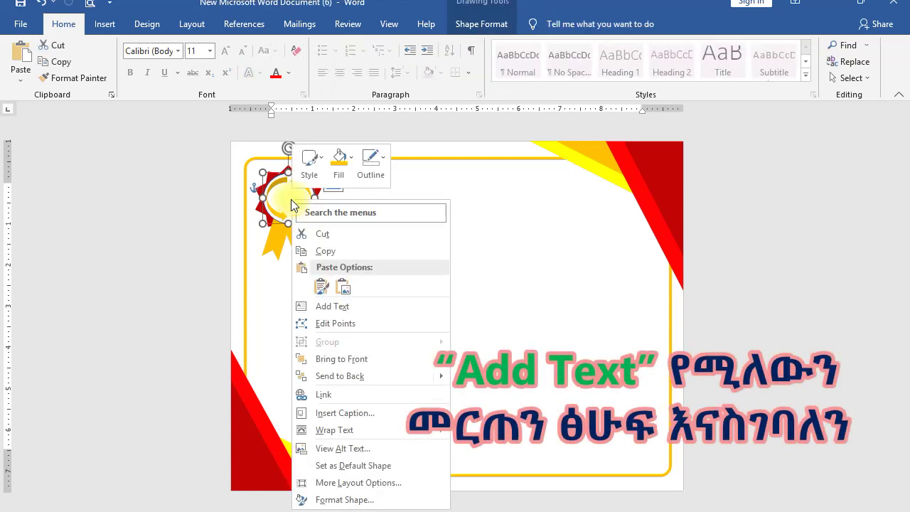
left_click(328, 307)
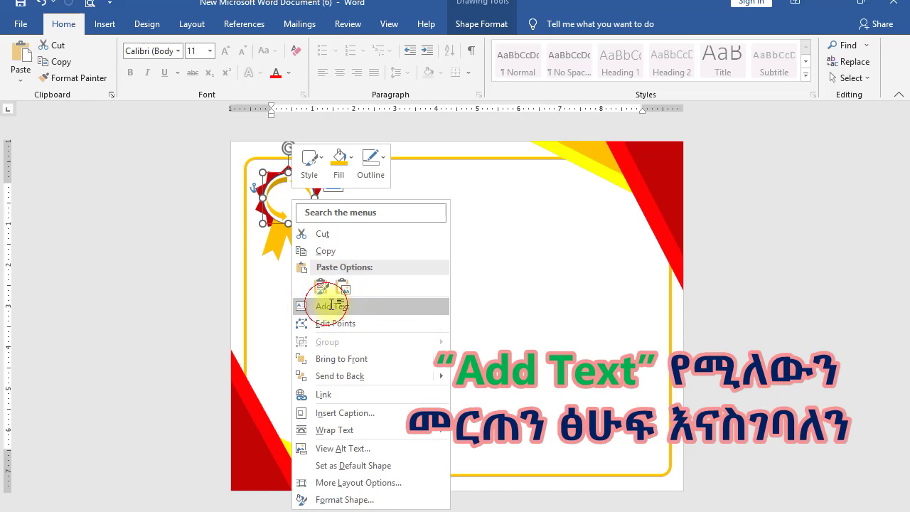
left_click(61, 23)
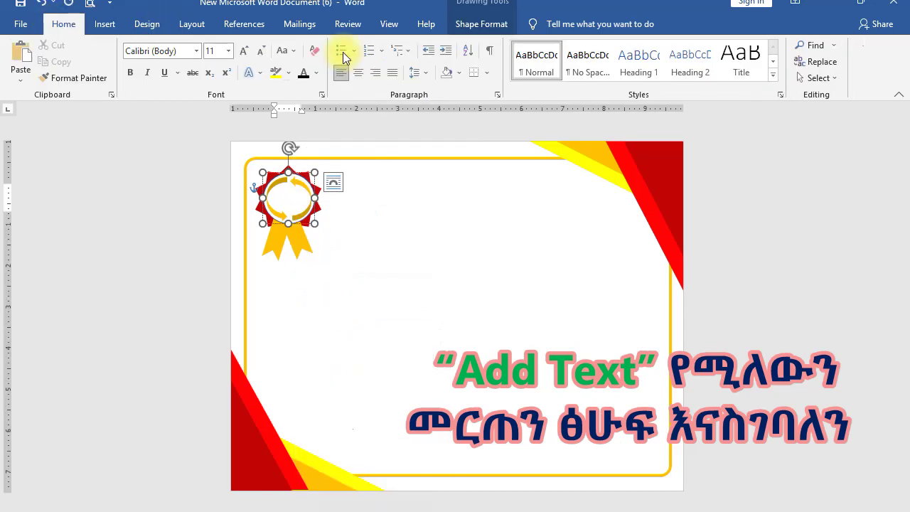
left_click(306, 72)
left_click(317, 73)
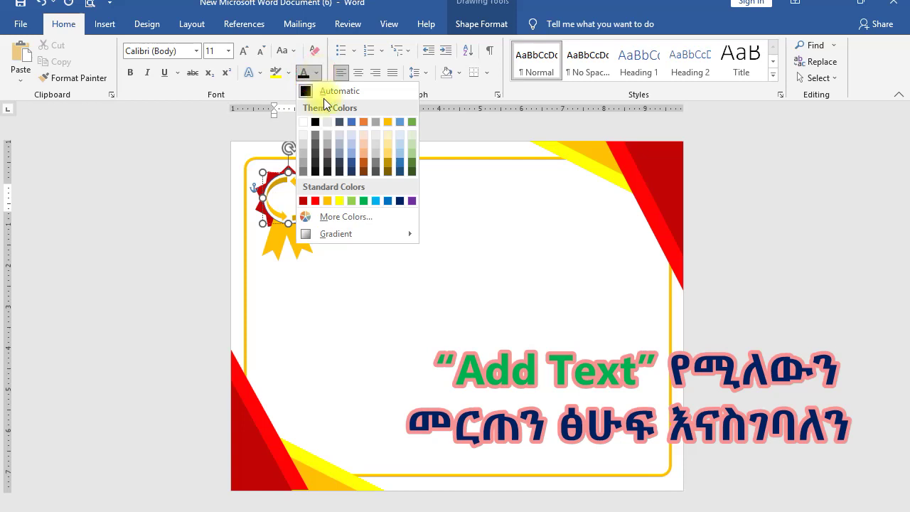
left_click(386, 201)
type("The Best")
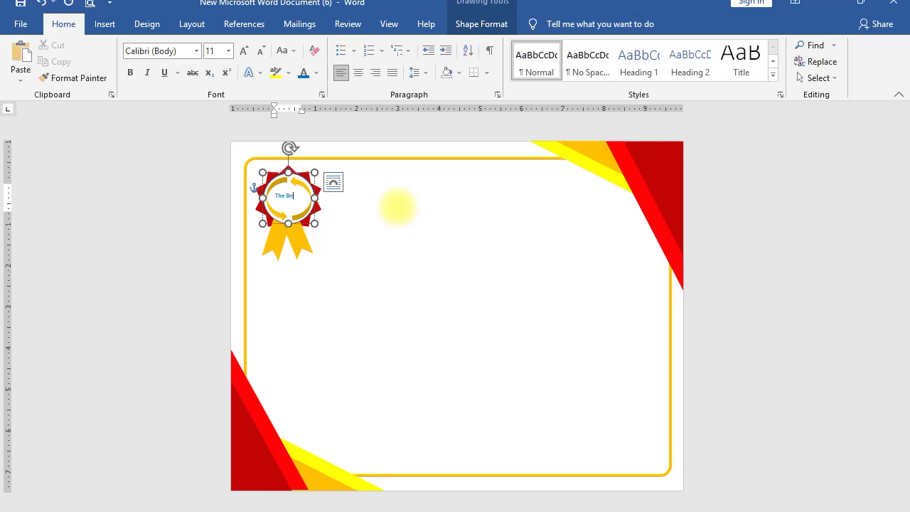
Step: Make 'The Best' bold, centred and 18 pt
left_click(295, 196)
triple_click(296, 195)
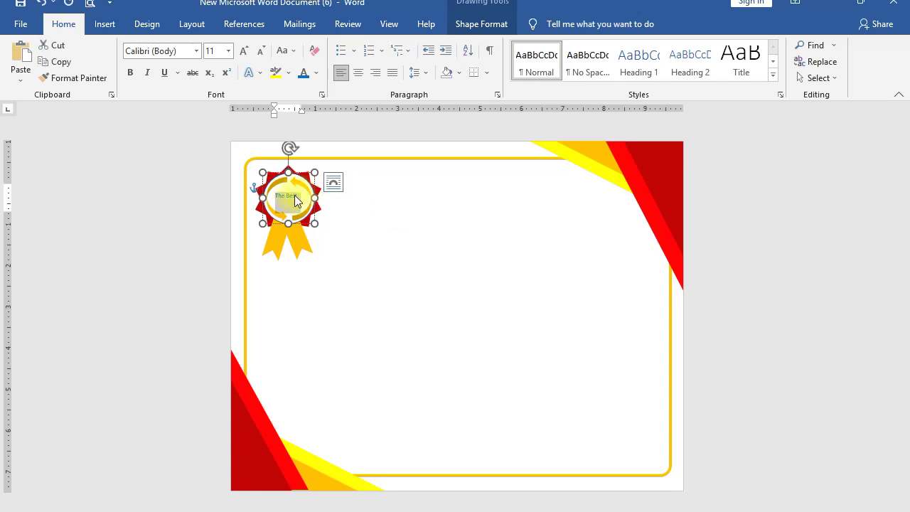
left_click(241, 54)
left_click(242, 54)
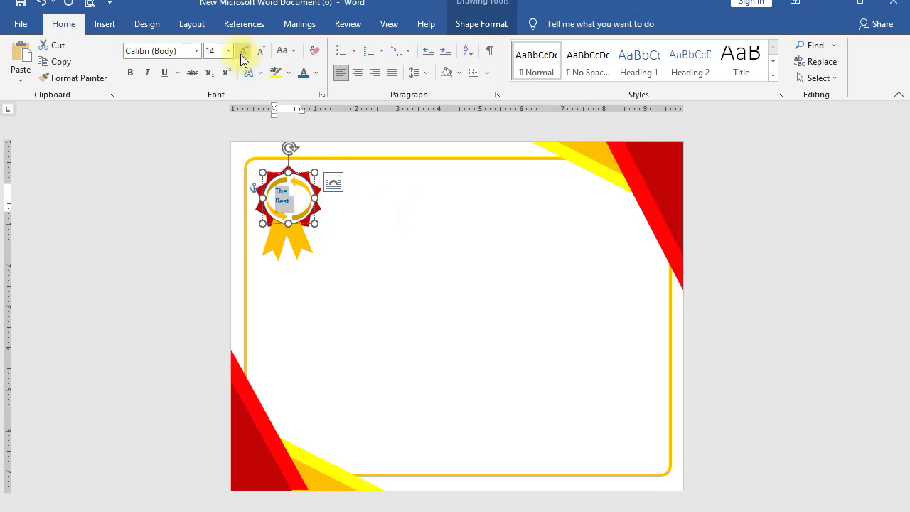
left_click(358, 73)
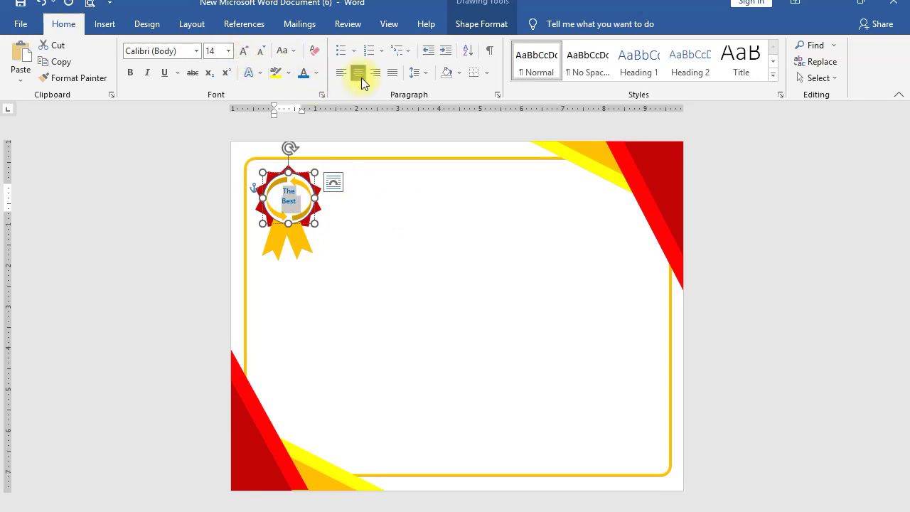
left_click(131, 74)
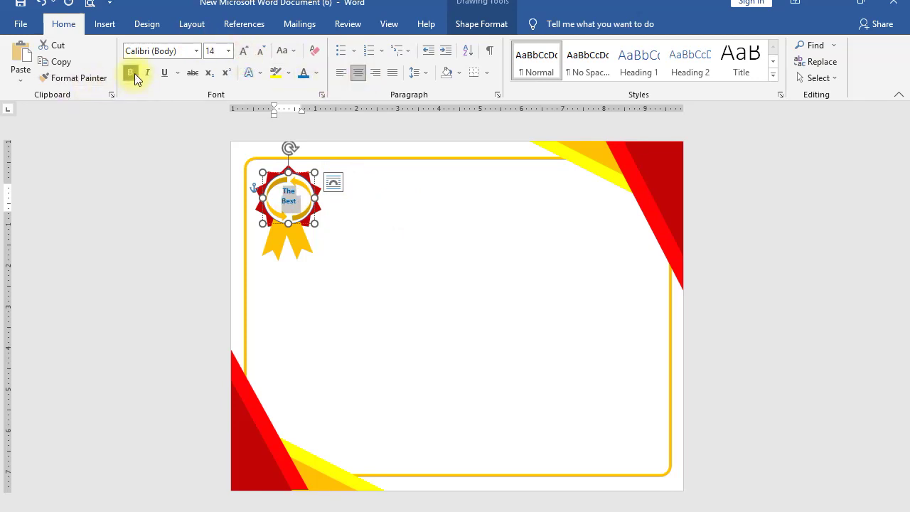
left_click(242, 54)
left_click(242, 54)
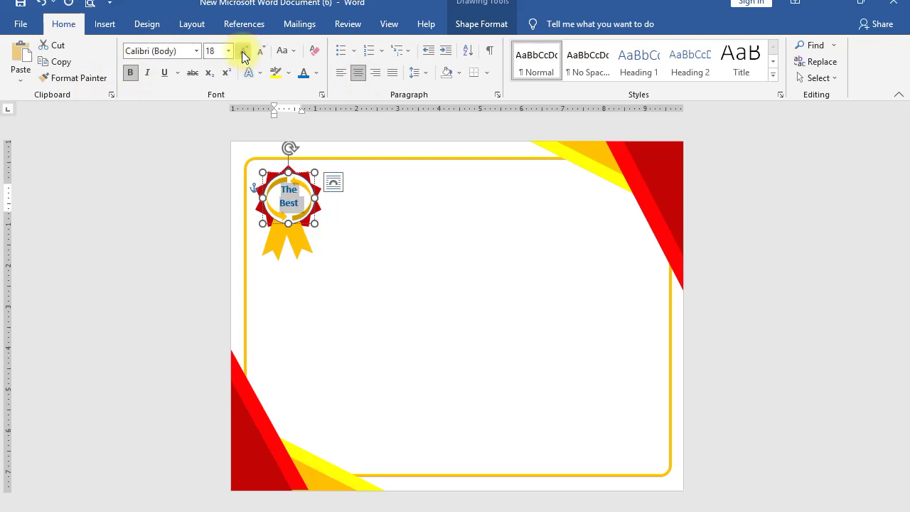
left_click(417, 227)
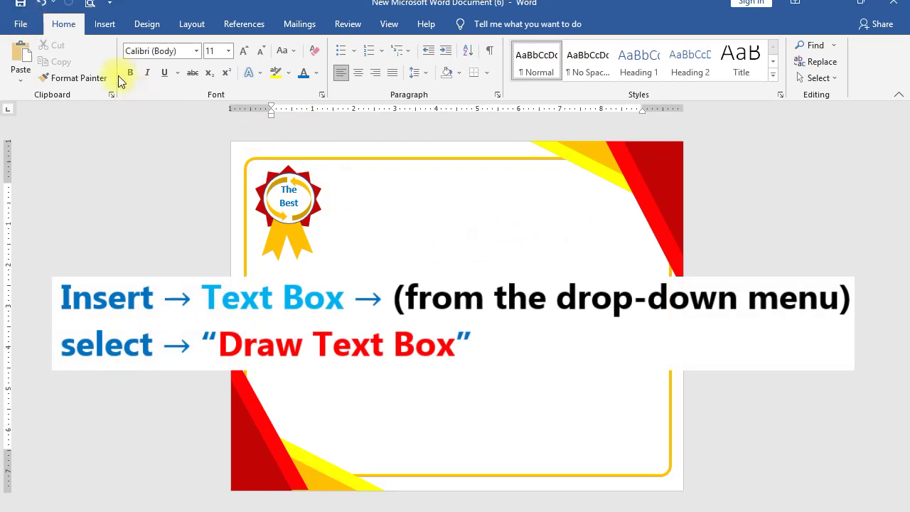
Step: Draw a text box to the right of the rosette and type 'Certificate' in it
left_click(103, 24)
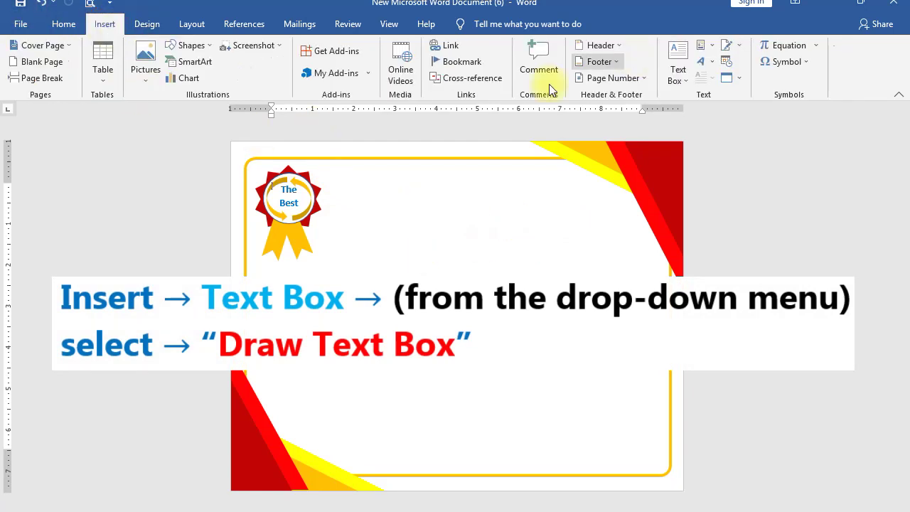
left_click(679, 75)
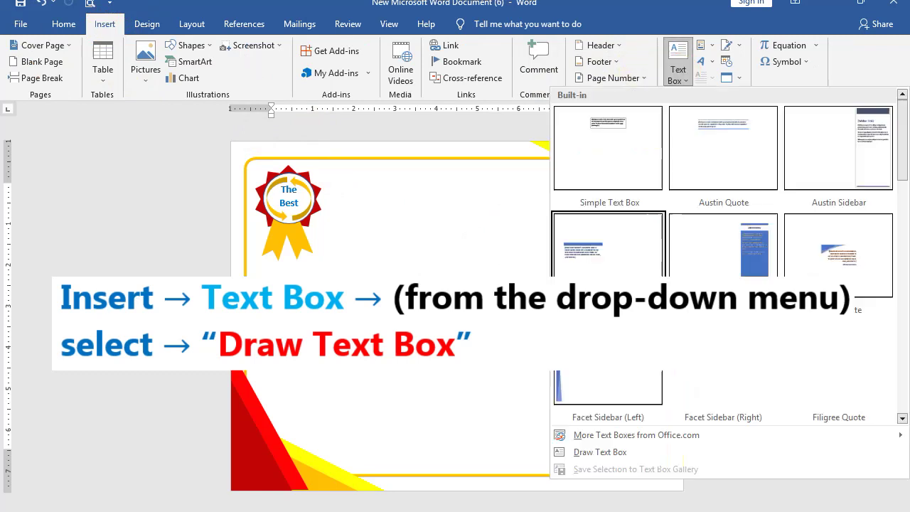
left_click(600, 455)
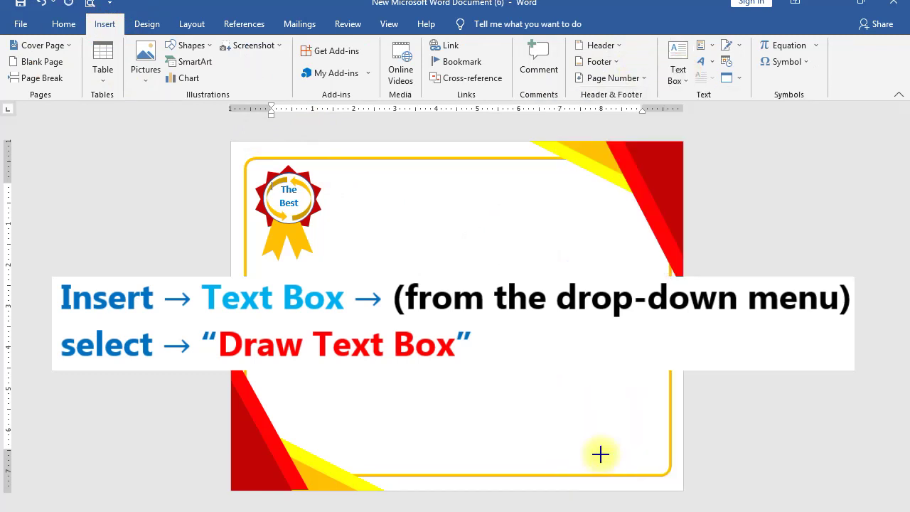
left_click_drag(350, 183, 523, 226)
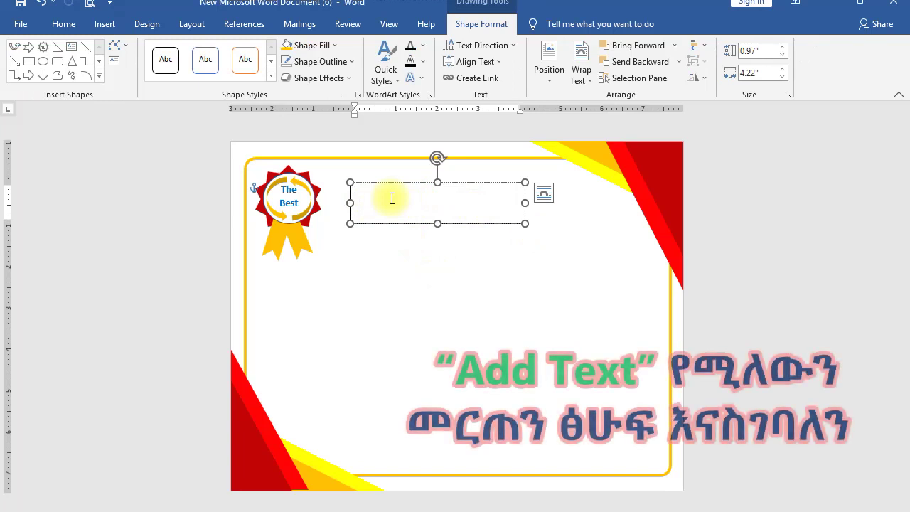
type("Certificate")
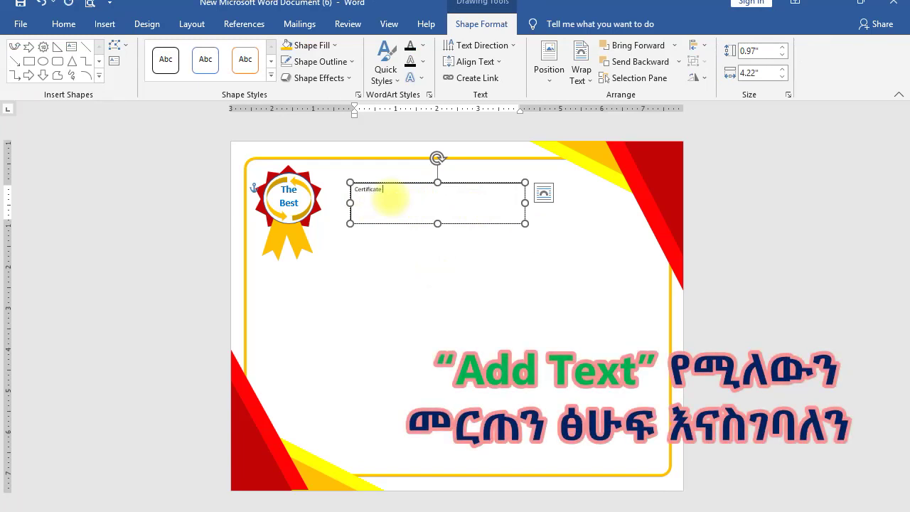
triple_click(391, 204)
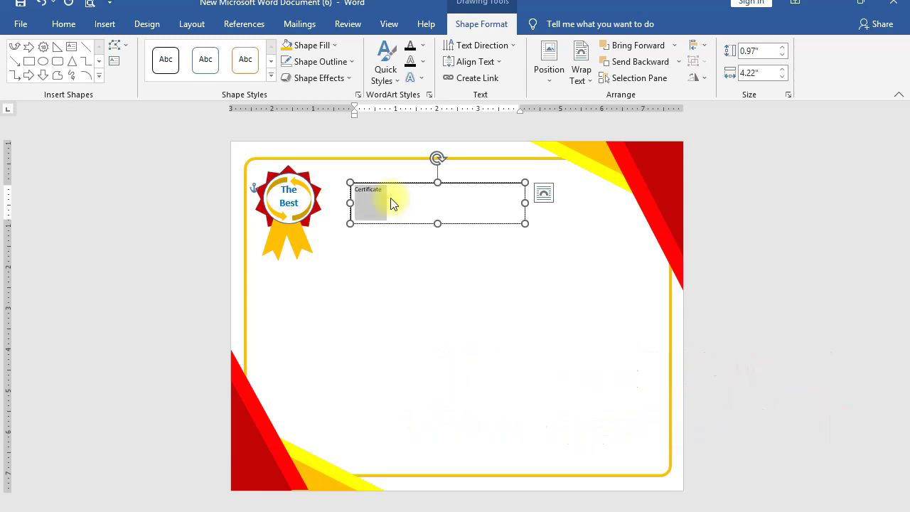
left_click(69, 25)
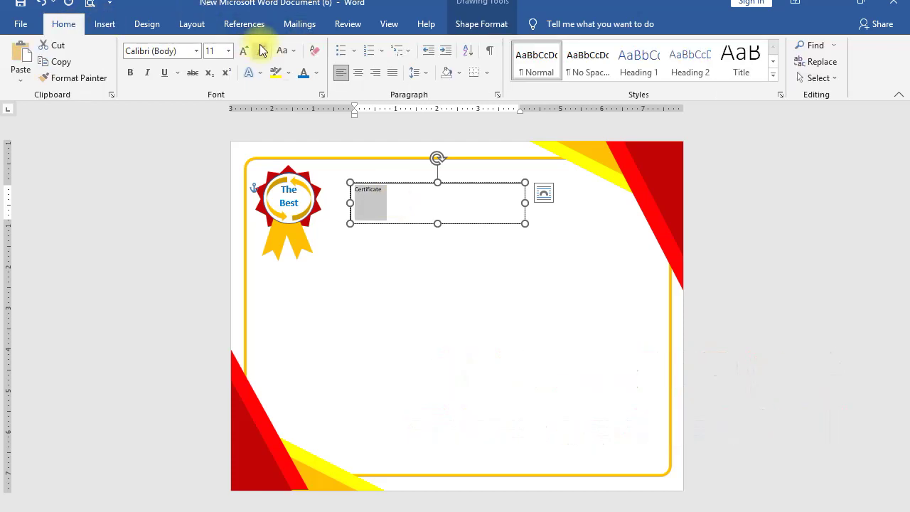
Step: Set the title to 72 pt Algerian and enlarge its box so CERTIFICATE fits fully
left_click(228, 51)
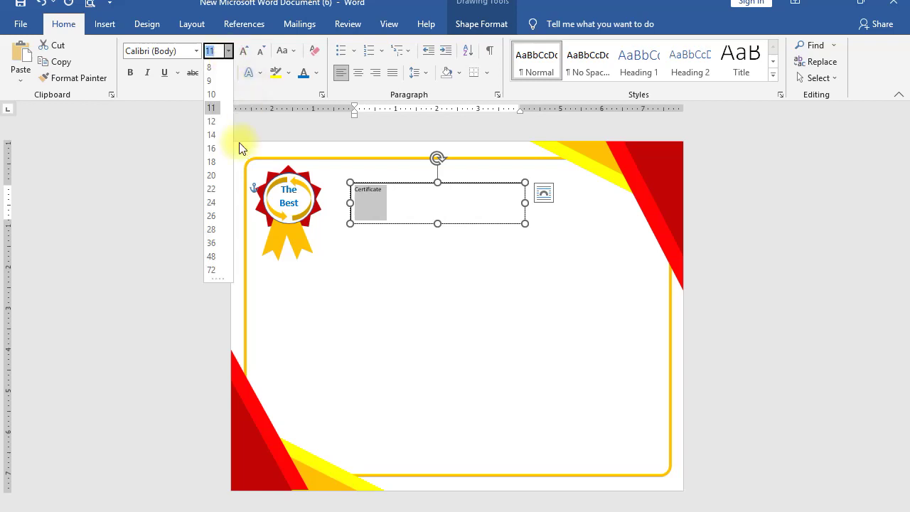
left_click(214, 267)
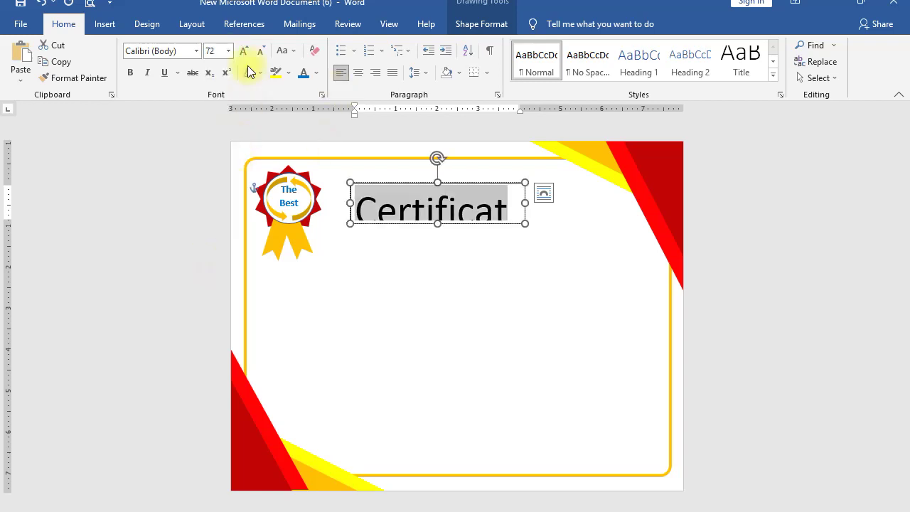
left_click(196, 51)
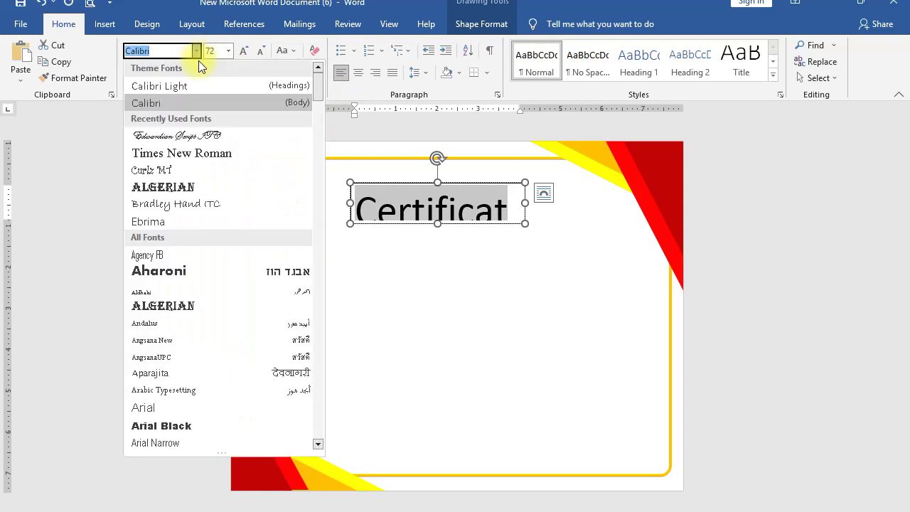
left_click(182, 187)
left_click_drag(524, 203, 612, 203)
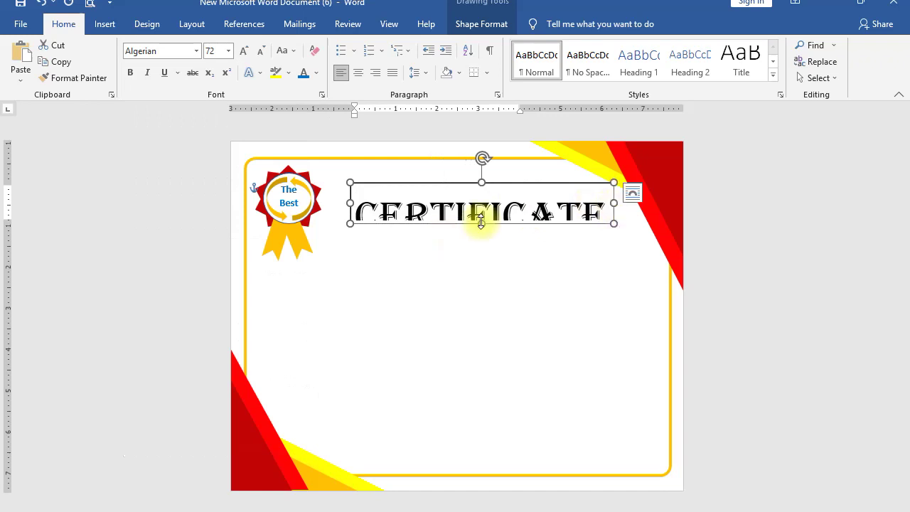
left_click_drag(481, 223, 477, 237)
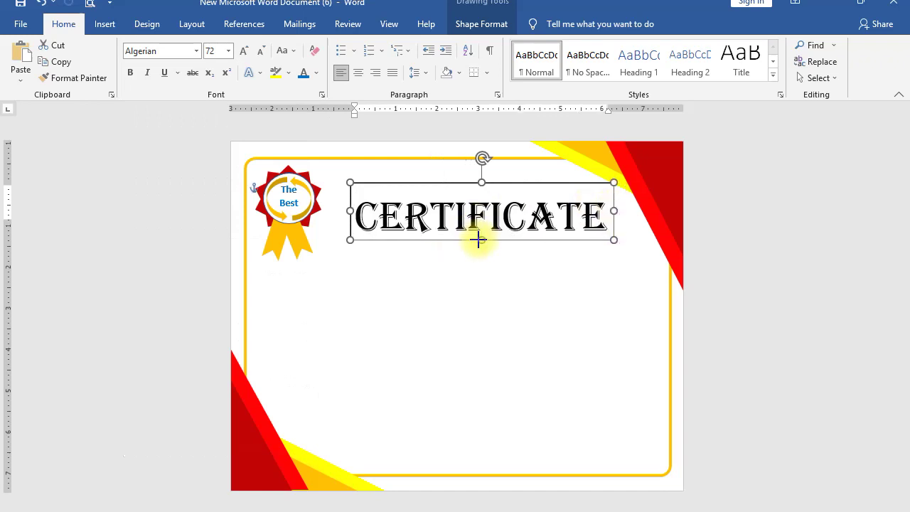
left_click_drag(500, 237, 481, 221)
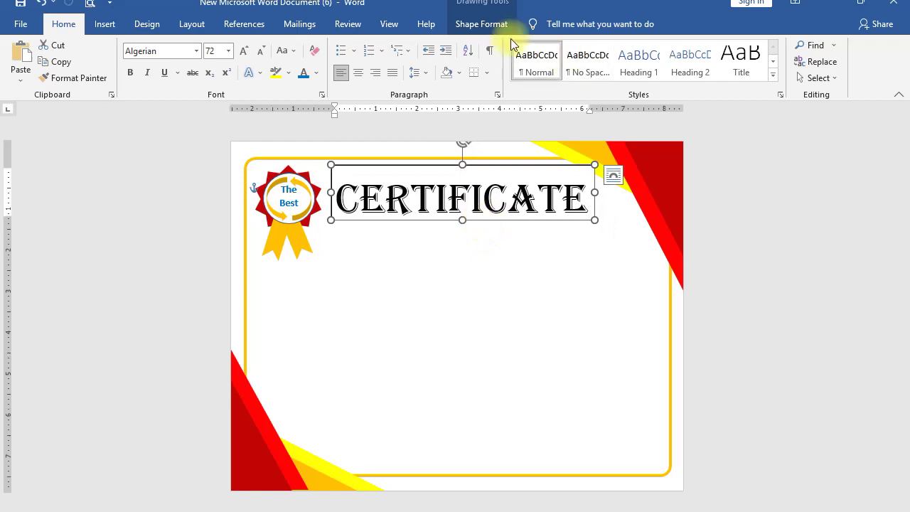
Step: Apply Send to Back to the CERTIFICATE text box
left_click(494, 24)
left_click(608, 64)
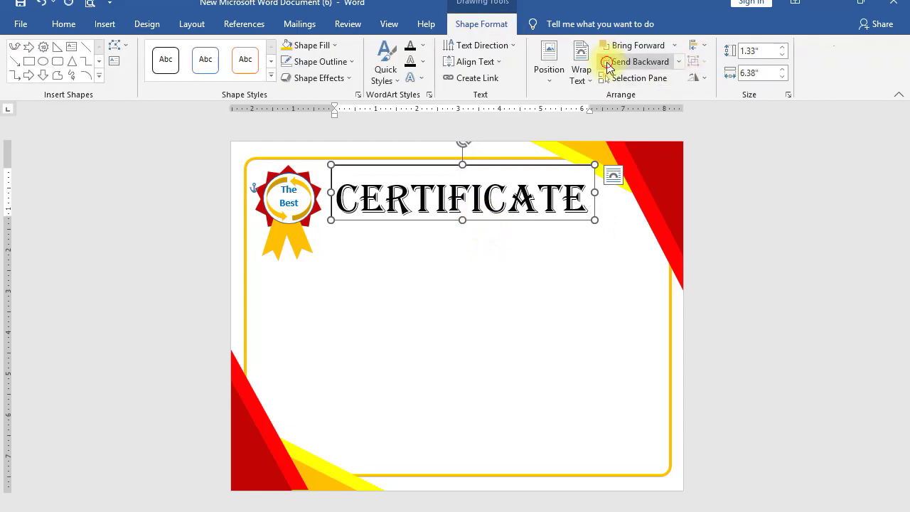
left_click(678, 62)
left_click(671, 96)
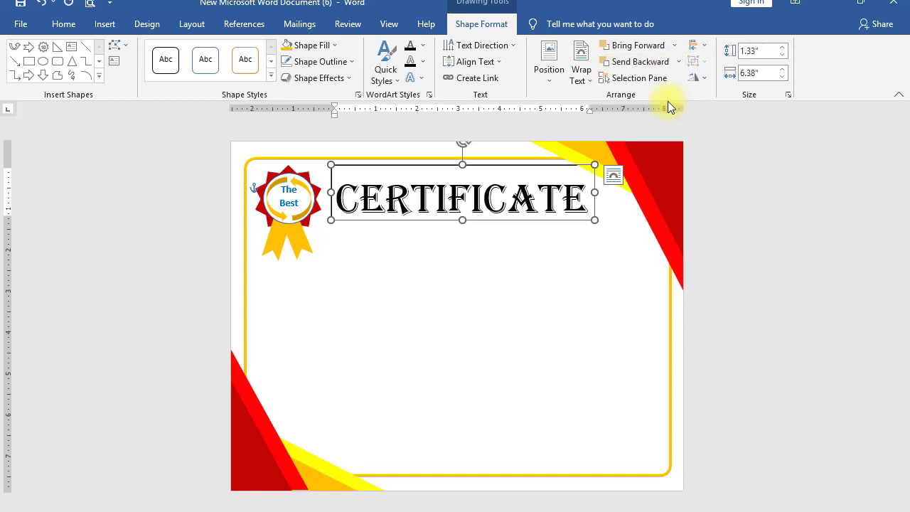
left_click(541, 251)
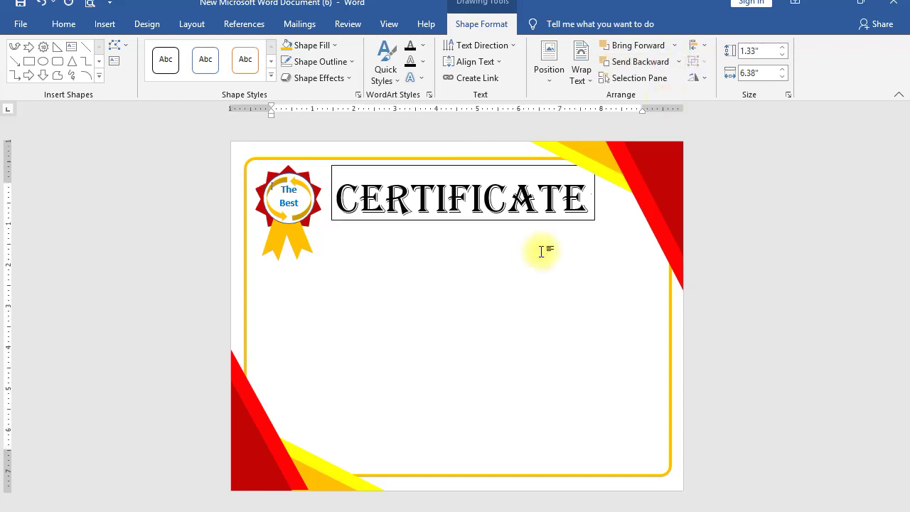
left_click(464, 219)
Step: Set the CERTIFICATE text box's outline to No line in Format Shape
right_click(465, 219)
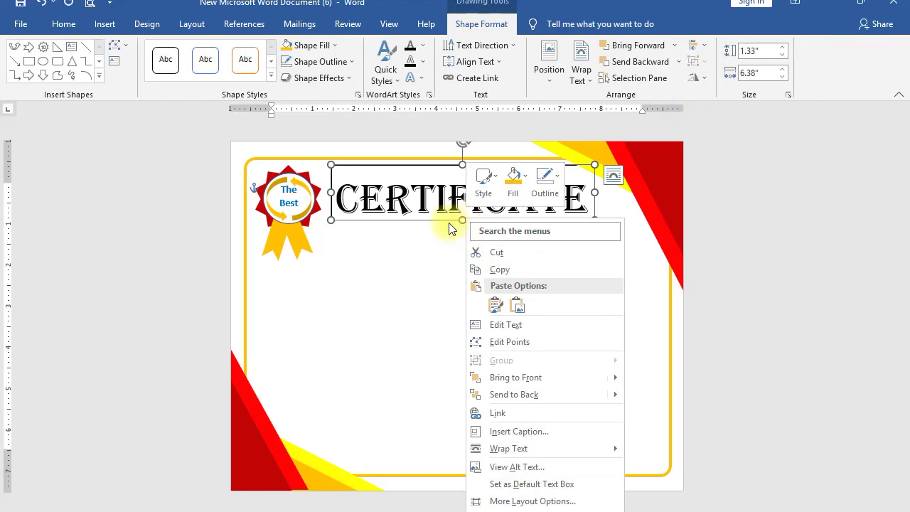
right_click(453, 221)
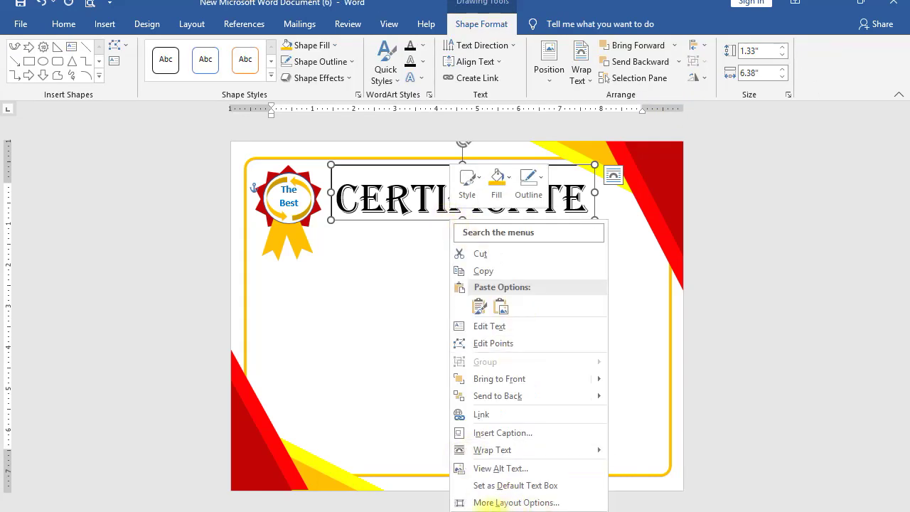
left_click(422, 165)
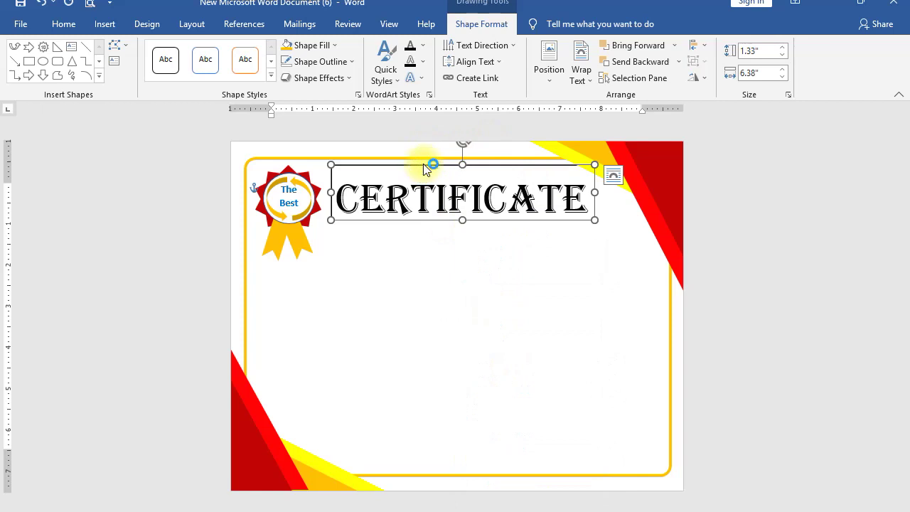
right_click(422, 164)
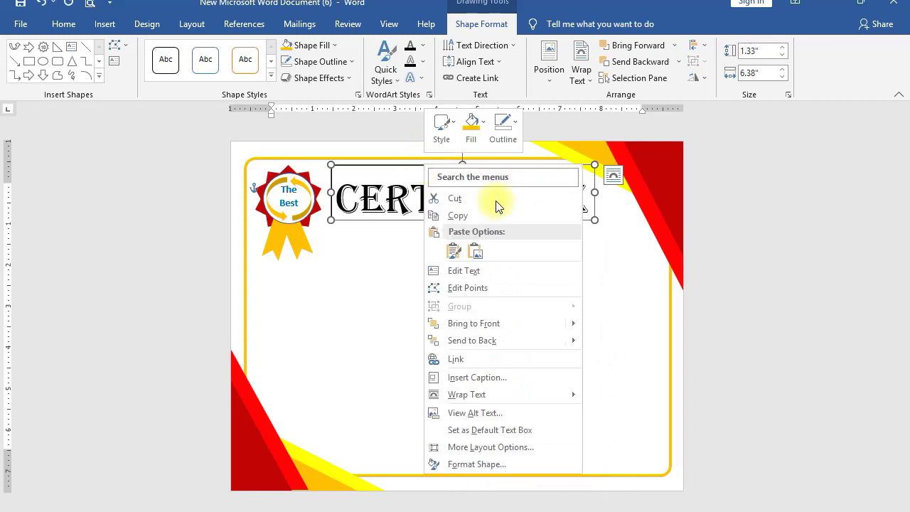
left_click(477, 464)
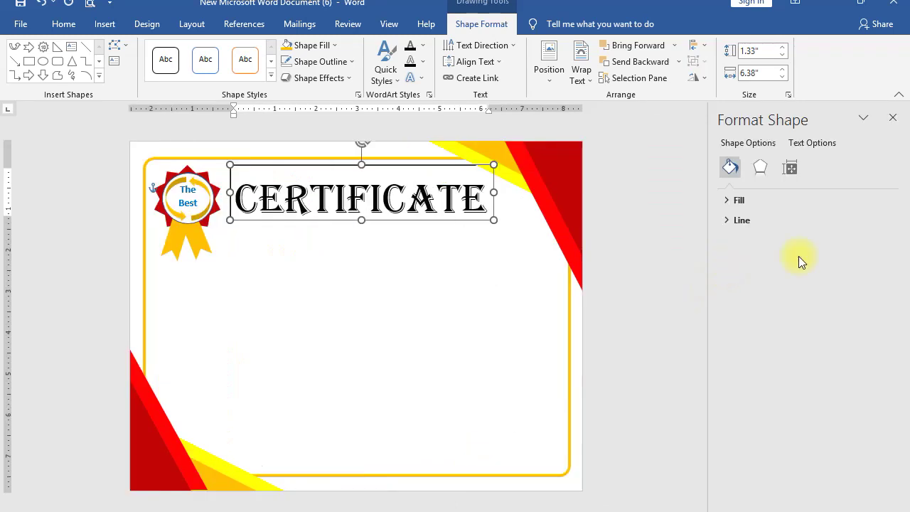
left_click(726, 220)
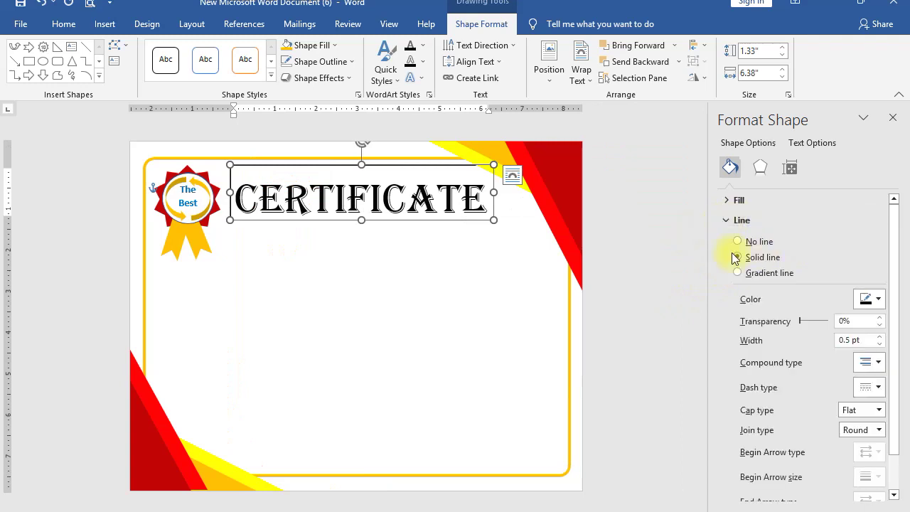
left_click(743, 244)
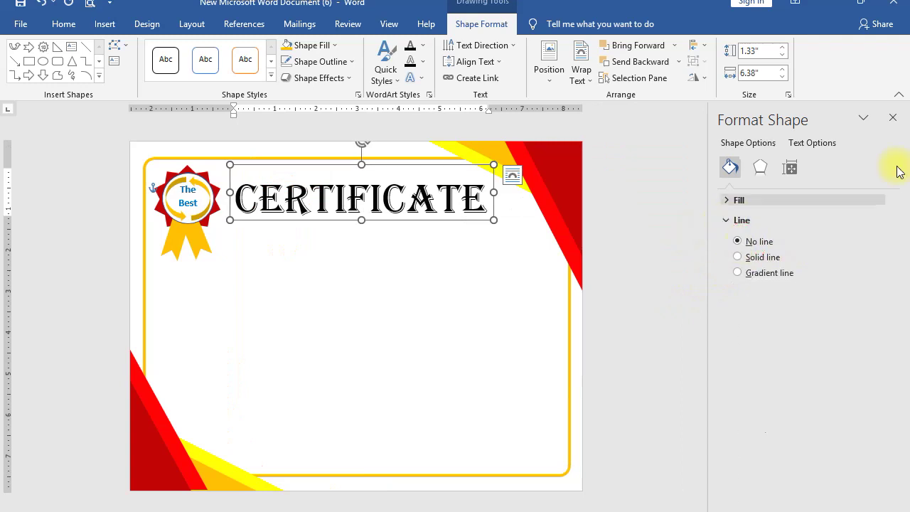
left_click(892, 119)
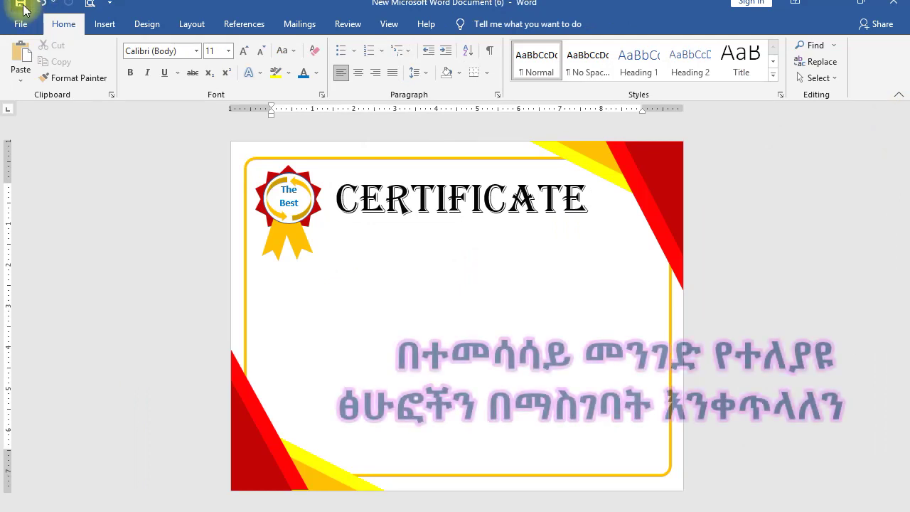
Step: Draw a text box just below CERTIFICATE and enter 'of appreciation'
left_click(106, 23)
left_click(669, 80)
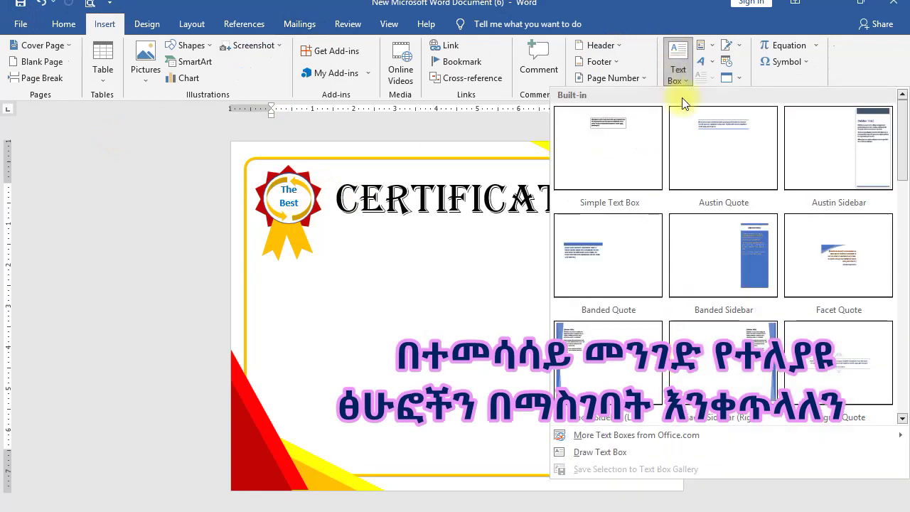
left_click(619, 459)
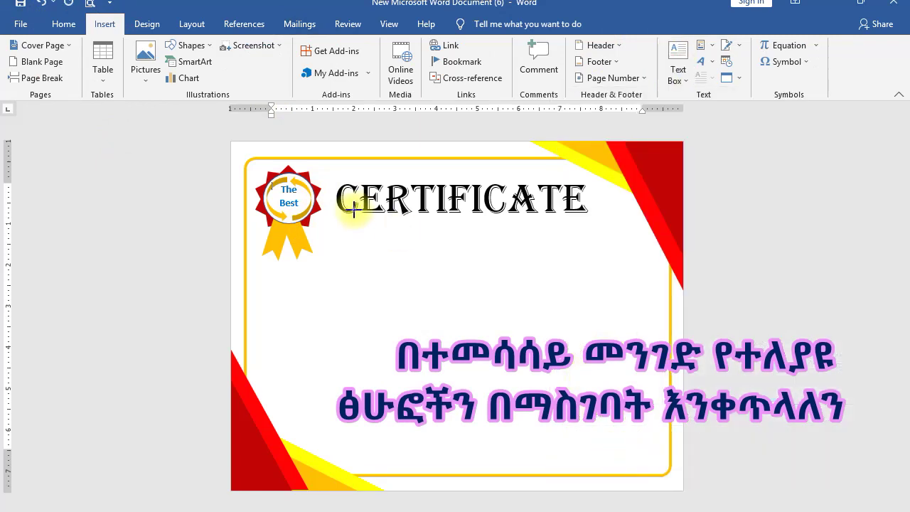
left_click_drag(372, 224, 507, 245)
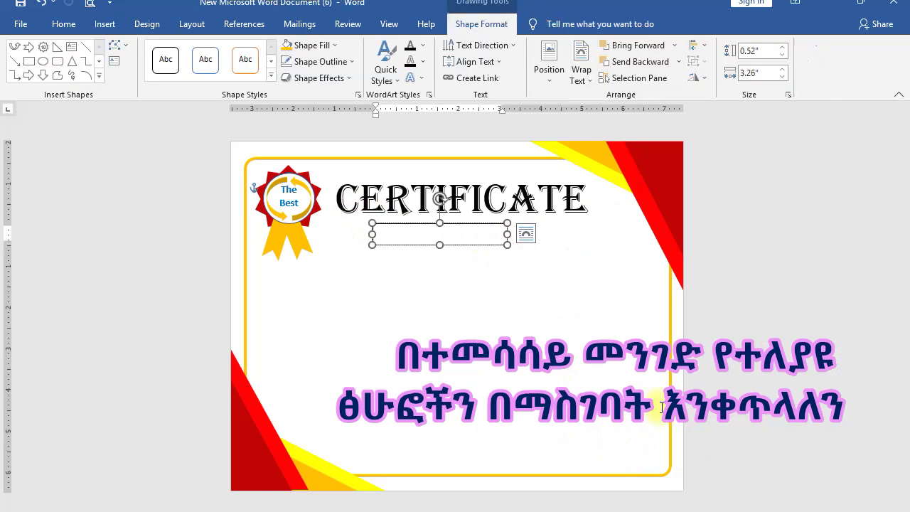
left_click(417, 234)
type("of appreciation")
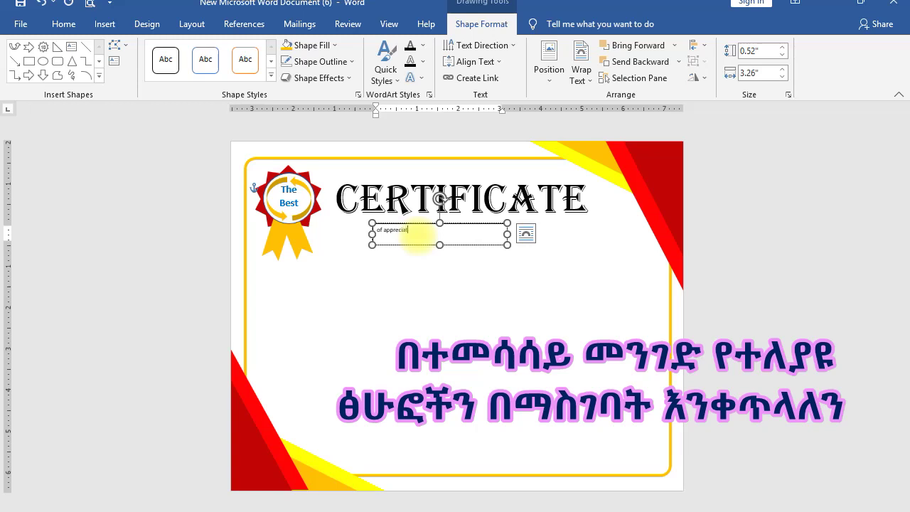
Step: Format 'of appreciation' as 36 pt Curlz MT, enlarge its box and move it under CERTIFICATE
triple_click(418, 236)
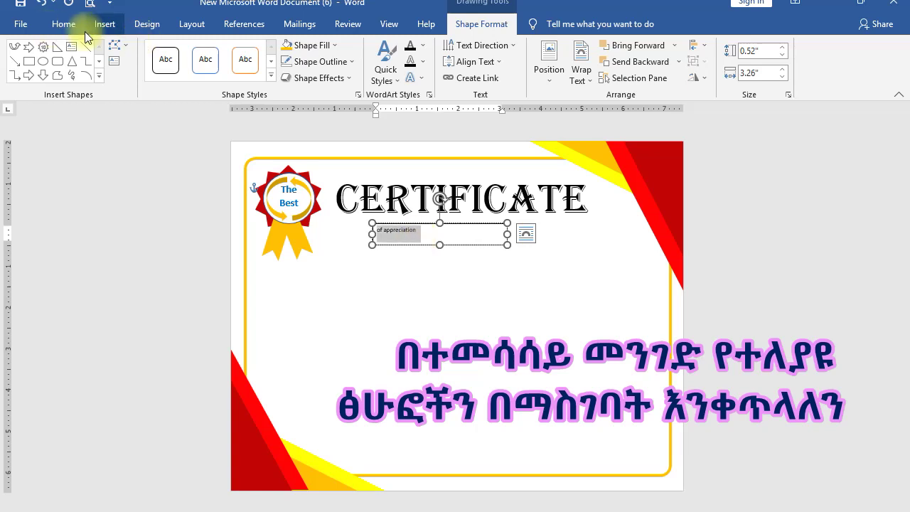
left_click(64, 25)
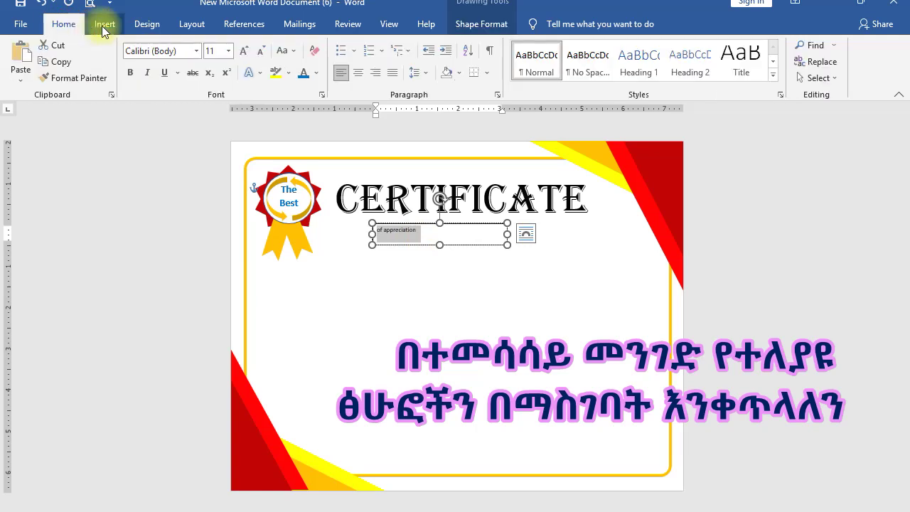
left_click(230, 53)
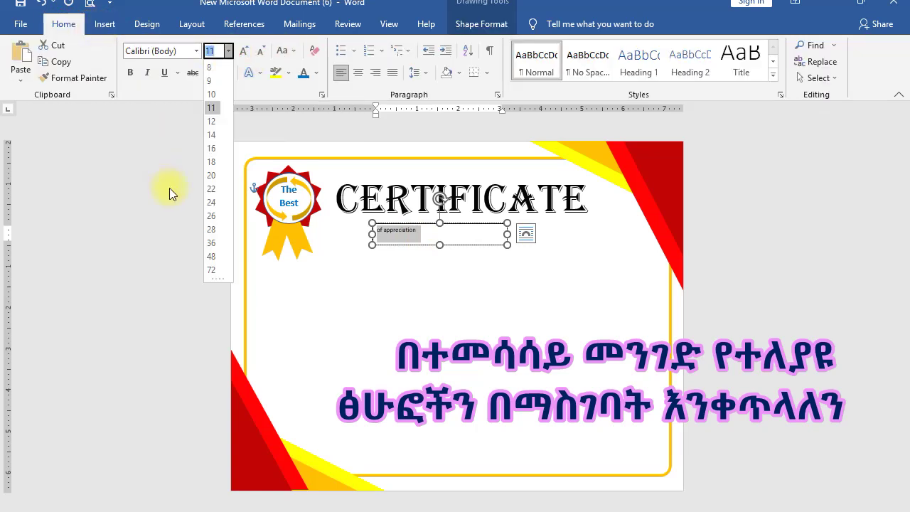
left_click(216, 242)
left_click_drag(510, 233, 569, 233)
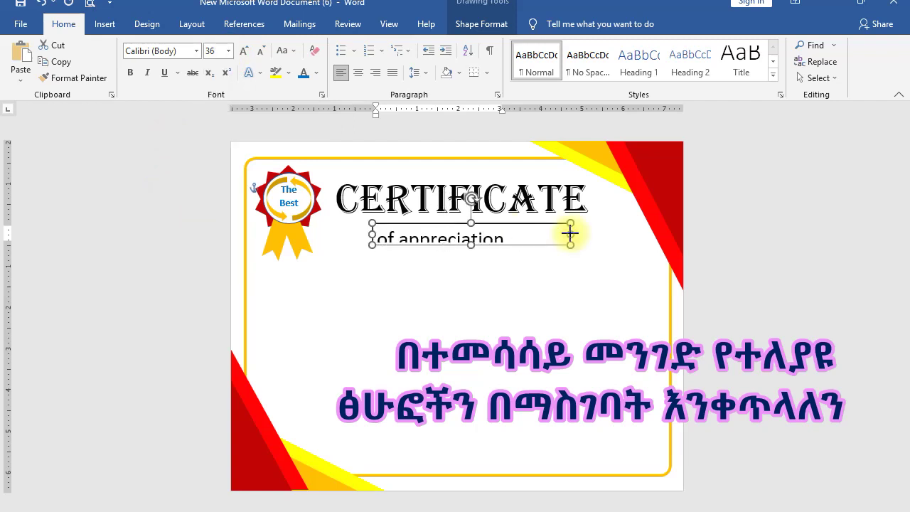
left_click_drag(471, 244, 470, 251)
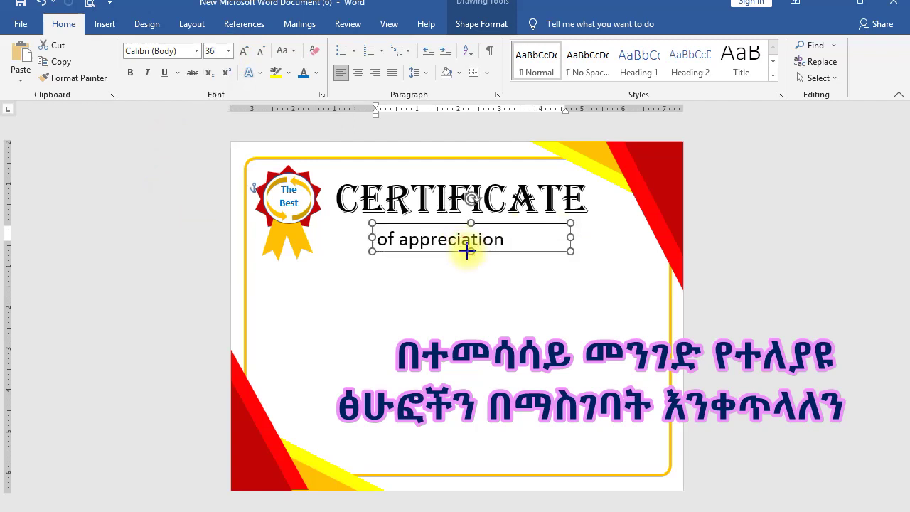
left_click(196, 52)
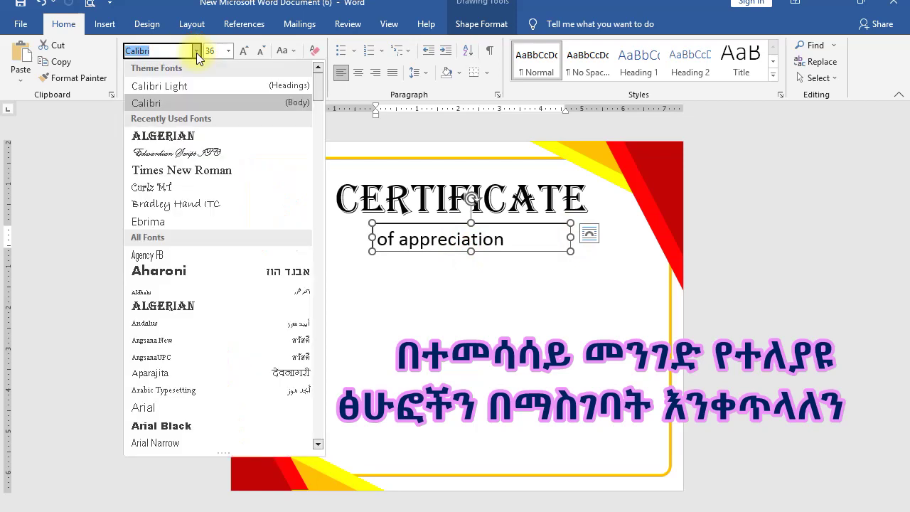
left_click(159, 191)
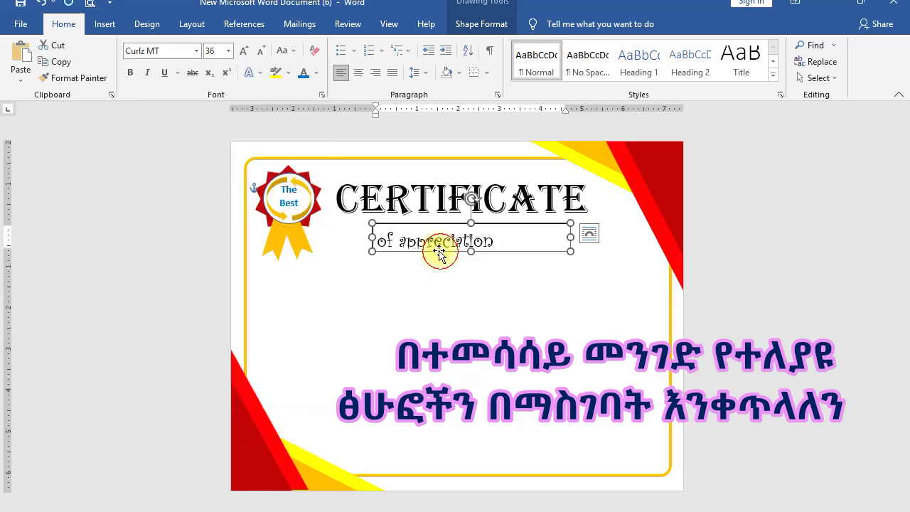
mouse_move(441, 248)
left_mouse_down()
mouse_move(429, 242)
mouse_move(453, 236)
left_mouse_up()
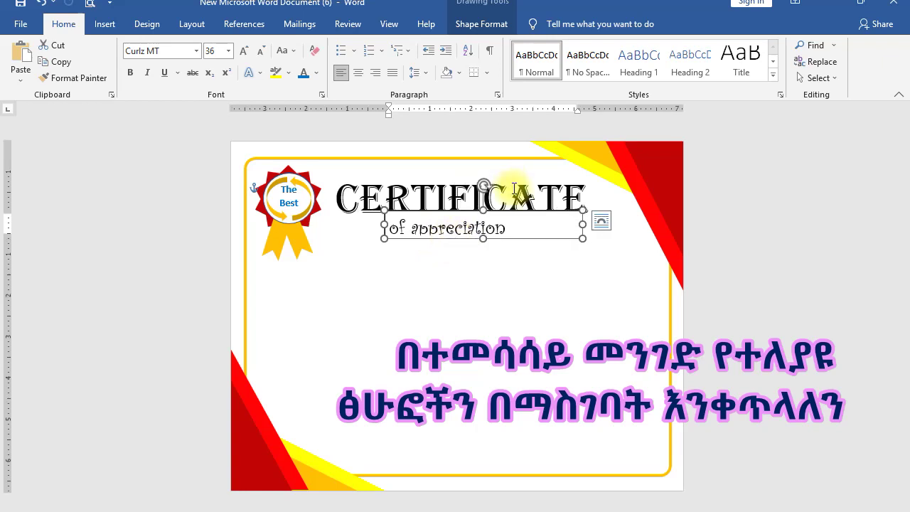
Step: Nudge CERTIFICATE up slightly and narrow the 'of appreciation' box to hug its text beneath it
left_click(513, 169)
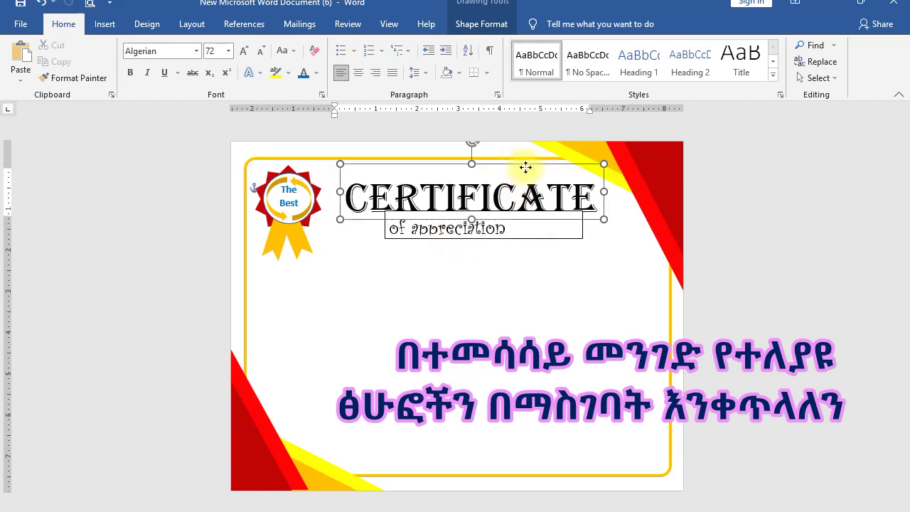
left_click_drag(525, 167, 527, 169)
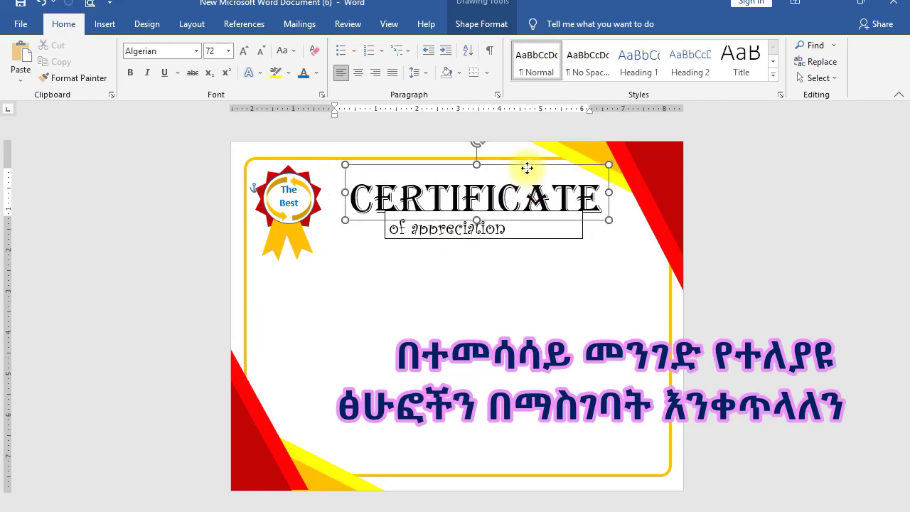
left_click_drag(527, 168, 525, 165)
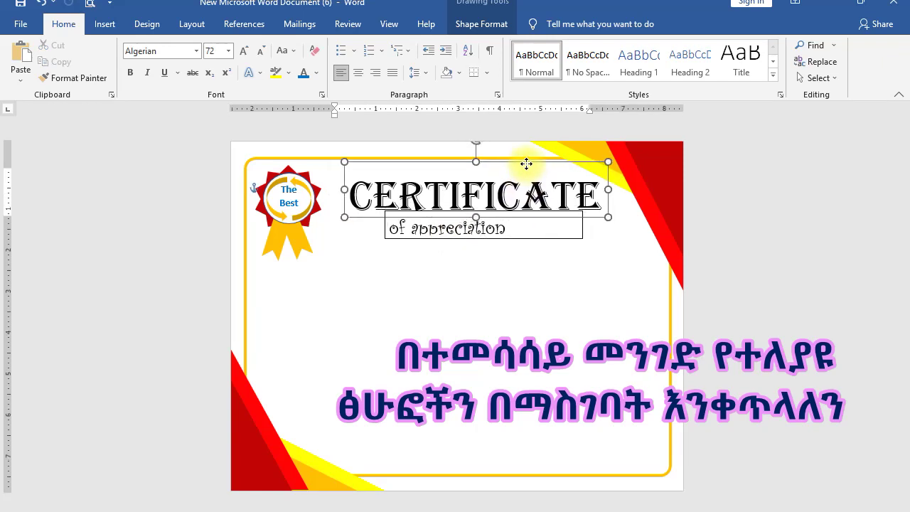
left_click(520, 244)
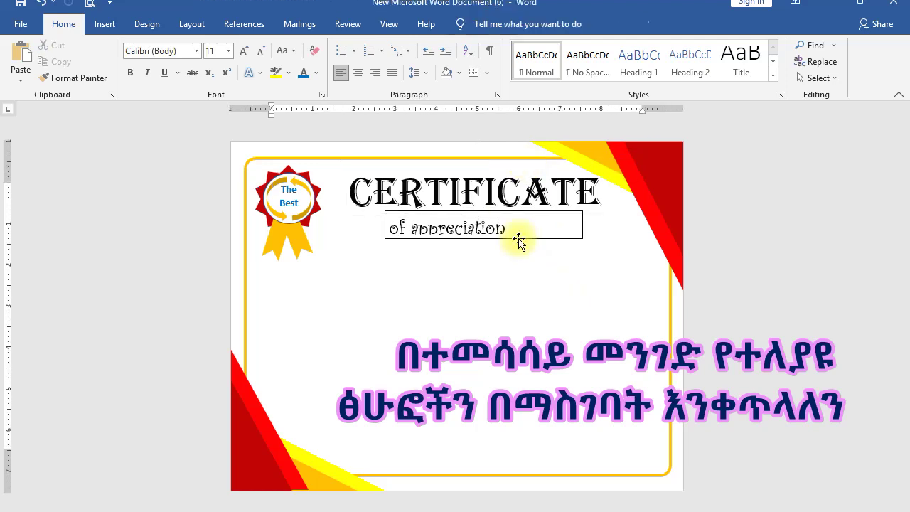
left_click(519, 241)
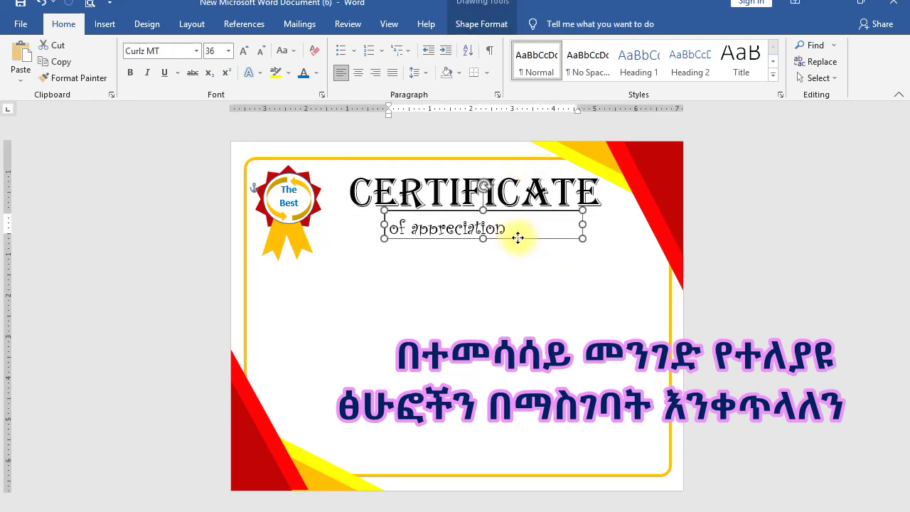
left_click_drag(517, 239, 527, 238)
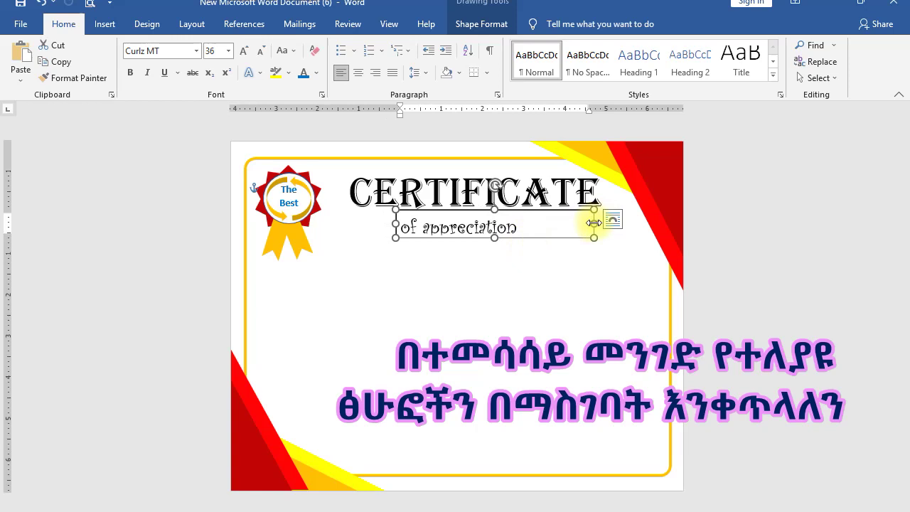
left_click_drag(593, 224, 527, 225)
Step: Remove the subtitle box's outline by setting its line to No line
right_click(487, 240)
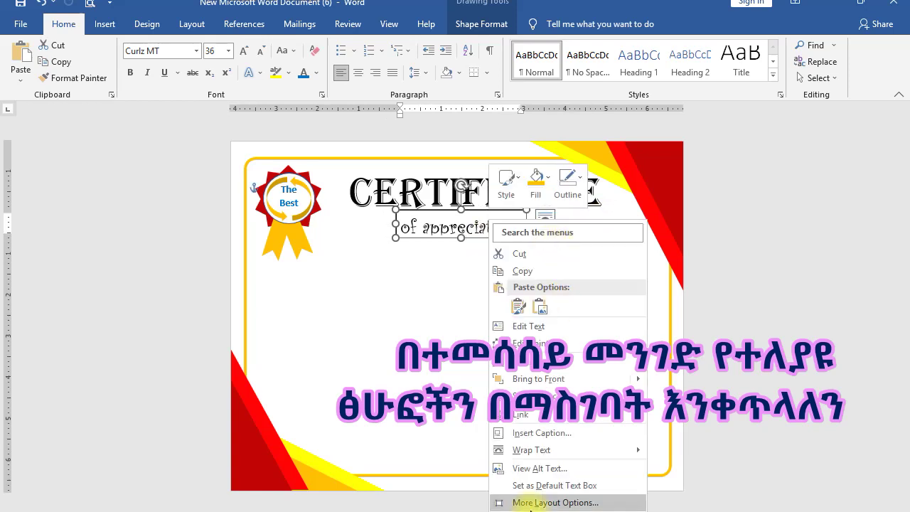
left_click(439, 216)
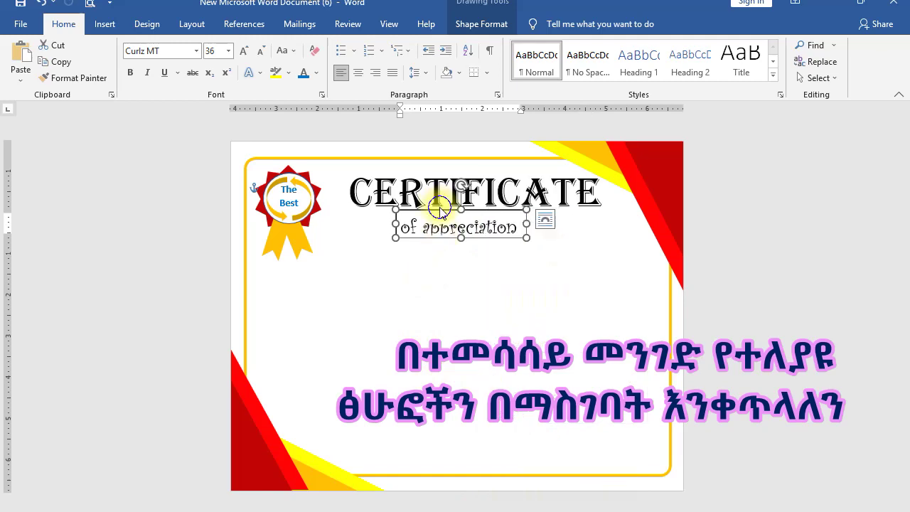
right_click(439, 211)
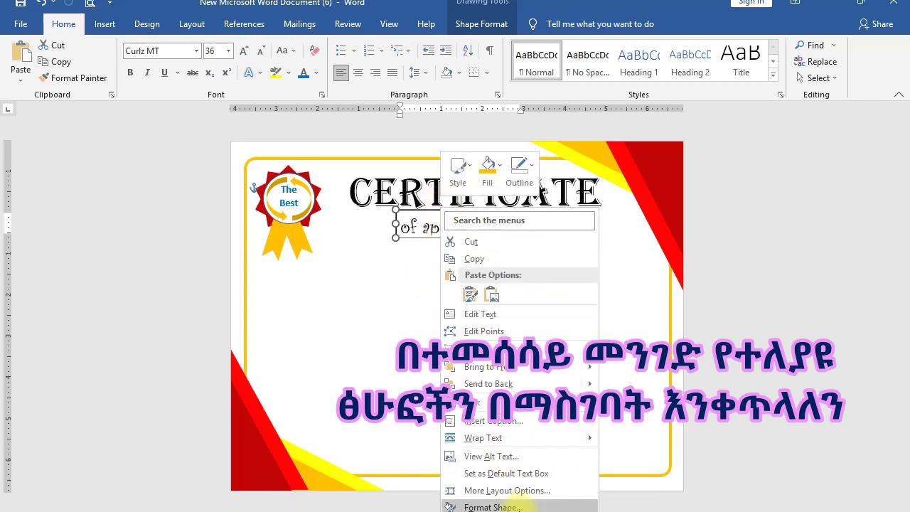
left_click(494, 506)
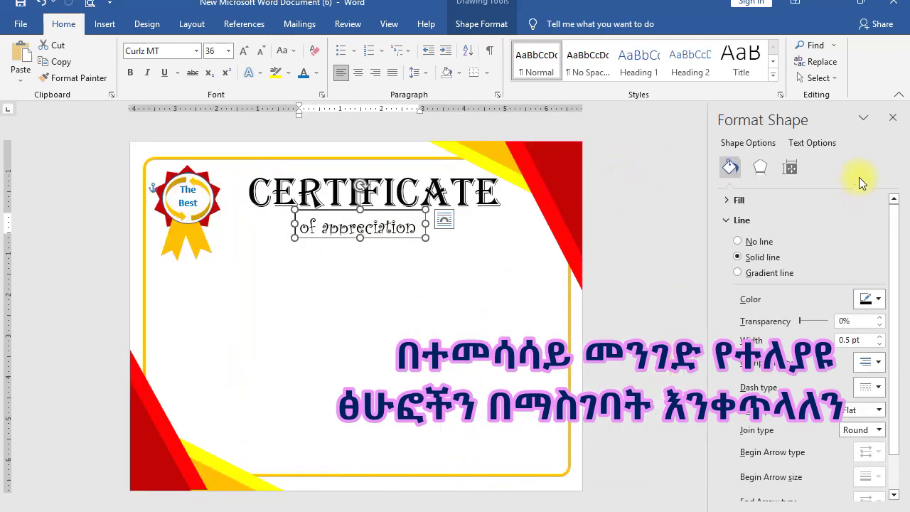
left_click(749, 242)
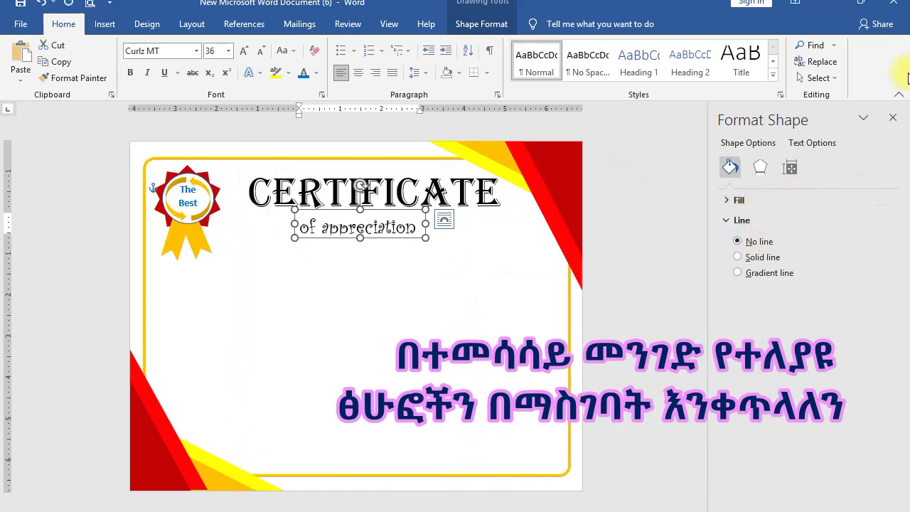
left_click(458, 245)
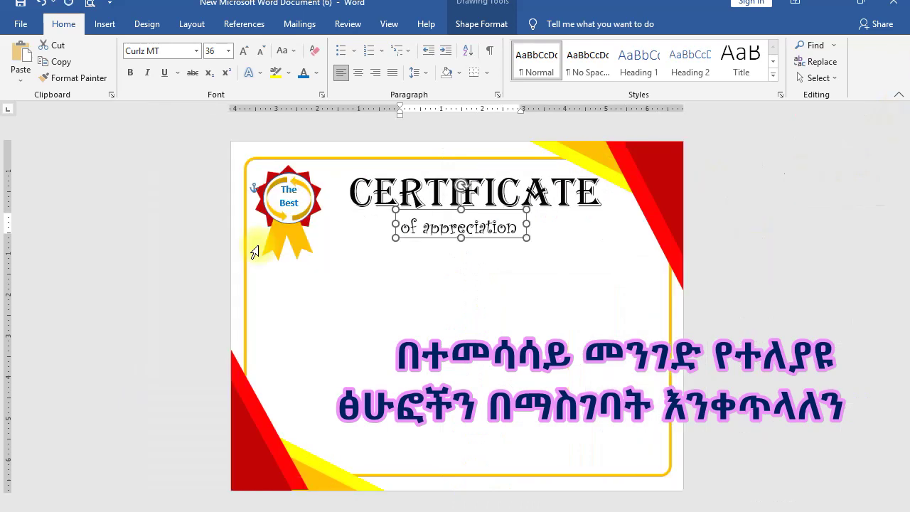
Step: Adjust the subtitle box under CERTIFICATE and make 'of appreciation' bold
left_click(463, 242)
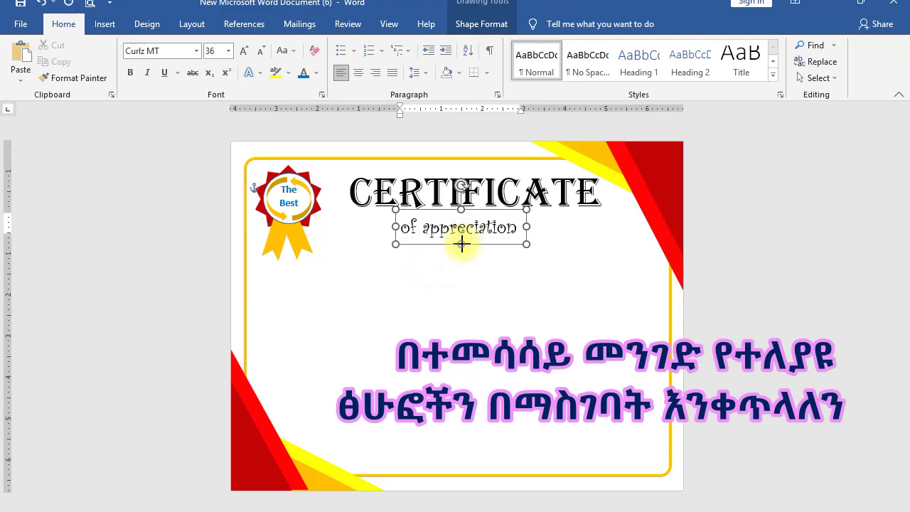
left_click_drag(462, 244, 486, 242)
left_click(463, 242)
left_click(488, 258)
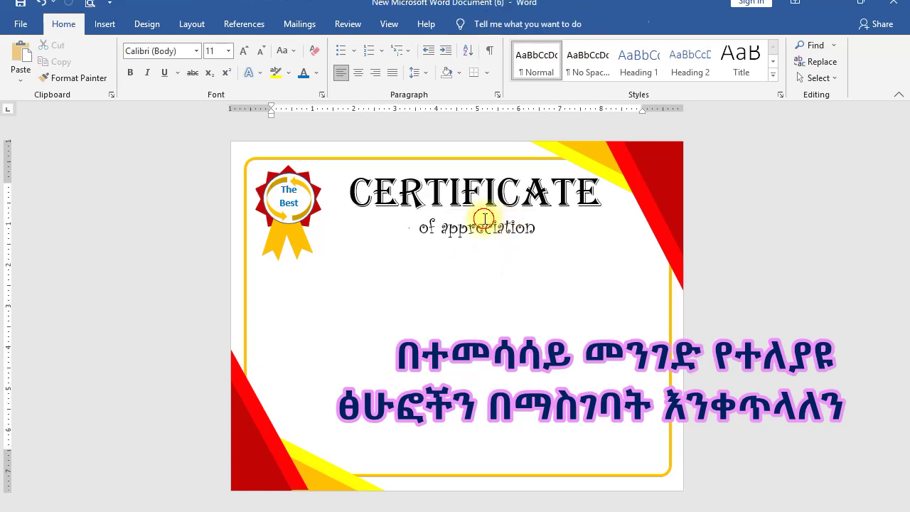
left_click(483, 226)
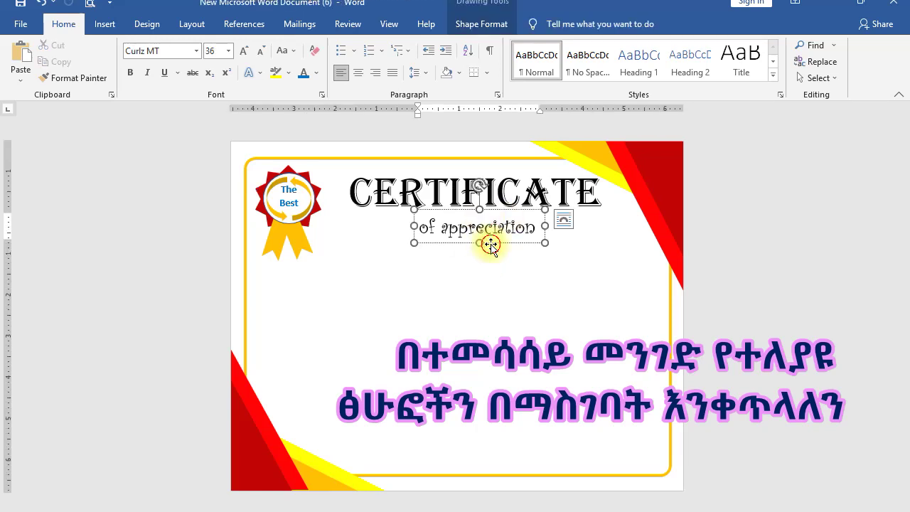
left_click(130, 72)
left_click(517, 294)
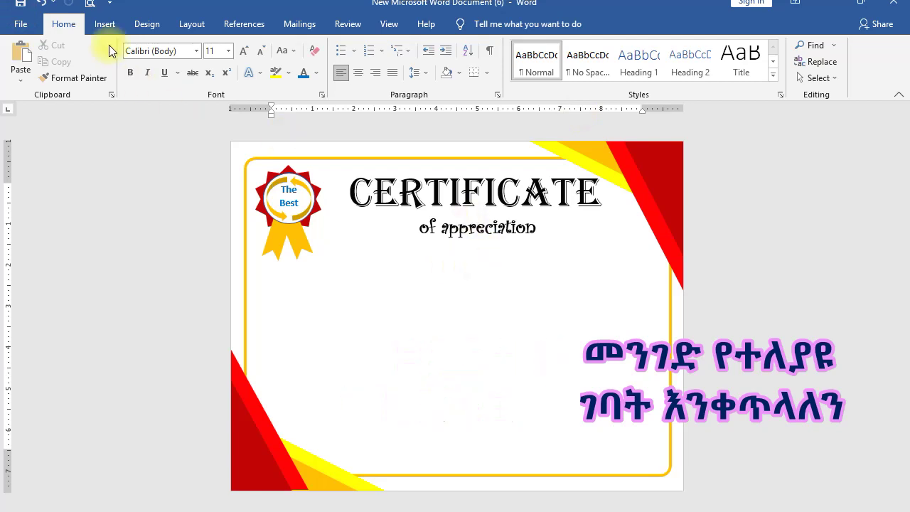
Step: Draw a new empty 0.69" by 6.03" text box beneath the 'of appreciation' subtitle
left_click(103, 24)
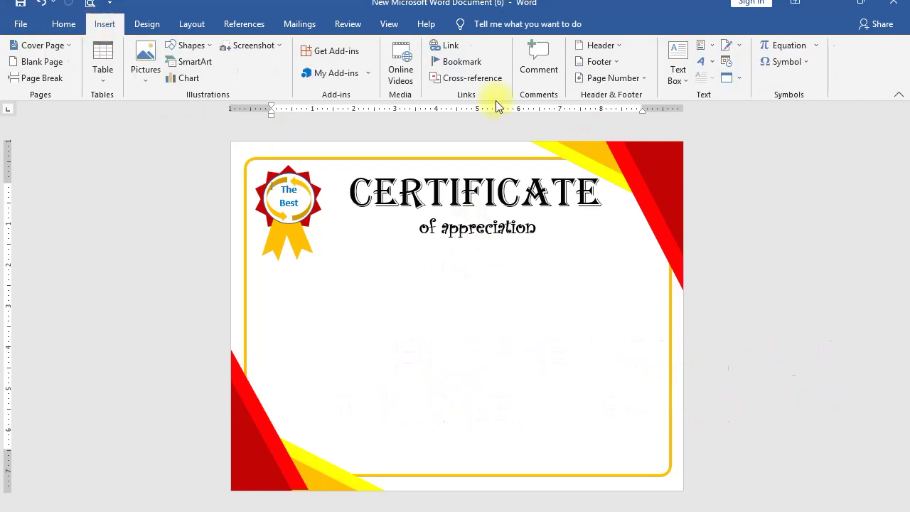
left_click(671, 73)
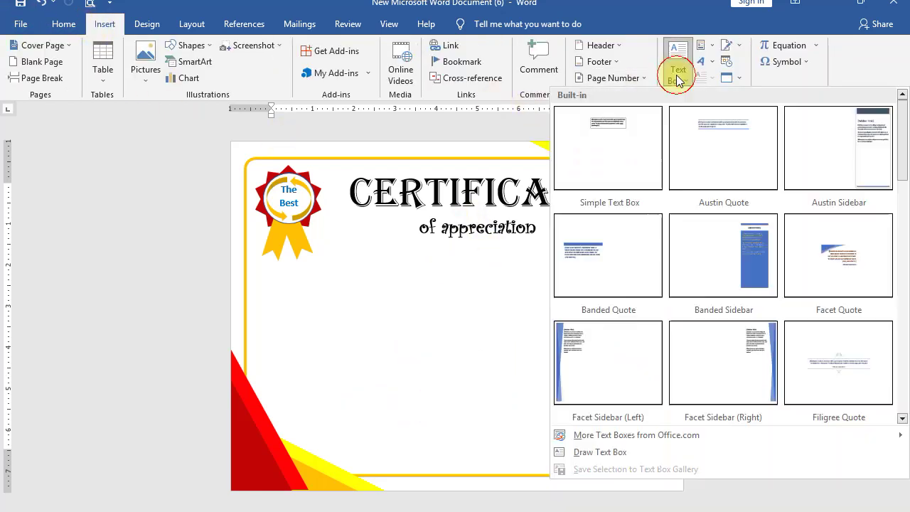
left_click(587, 452)
left_click_drag(341, 264, 589, 292)
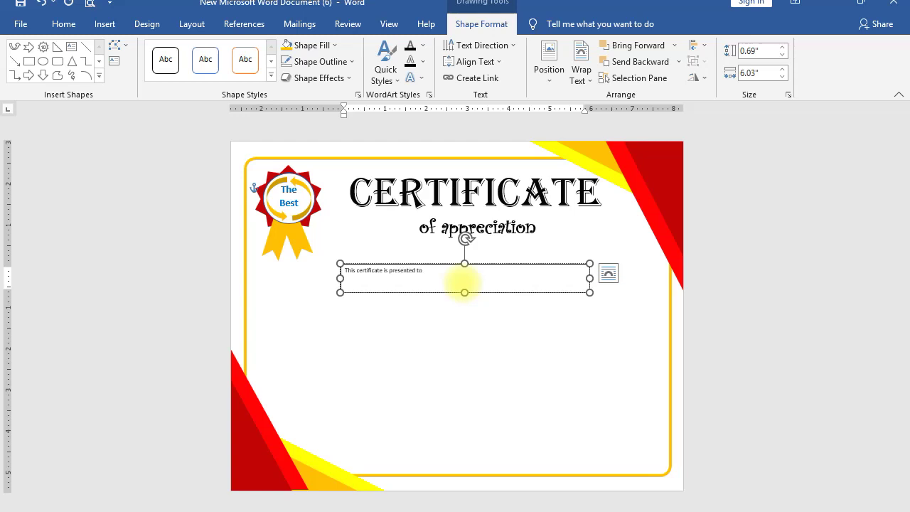
Step: Make the presented-to line centred, UPPERCASE and bold in Times New Roman
left_click(400, 291)
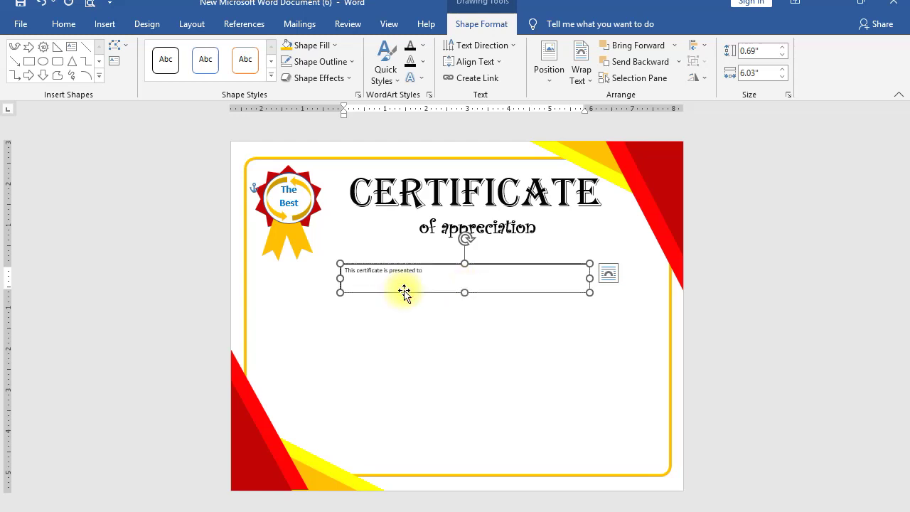
left_click(63, 23)
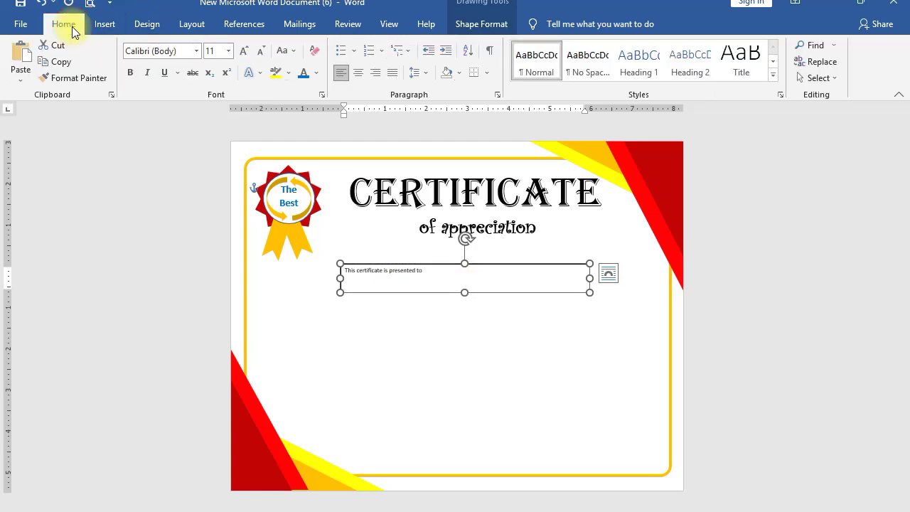
left_click(361, 73)
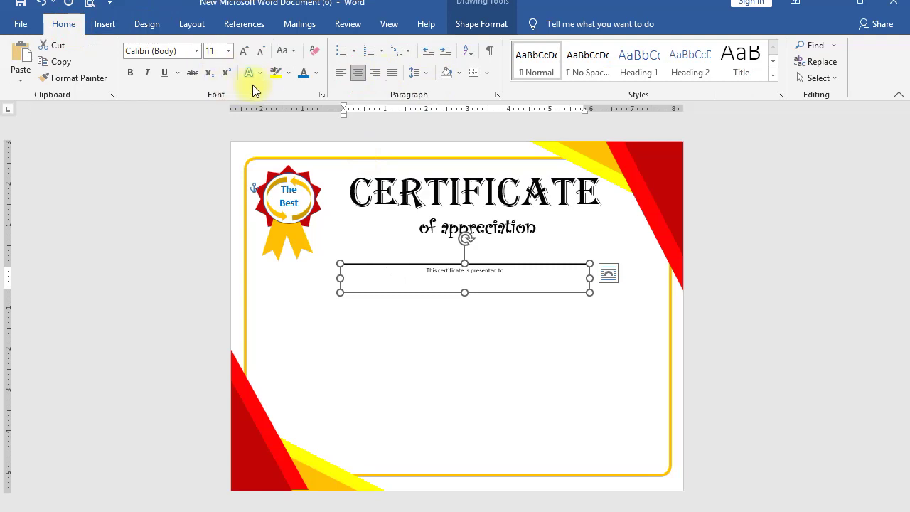
left_click(293, 51)
left_click(321, 102)
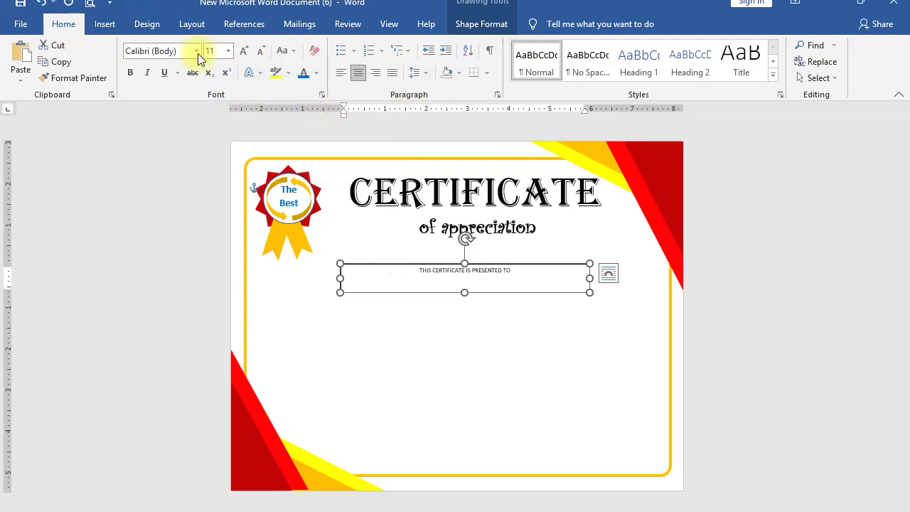
left_click(130, 72)
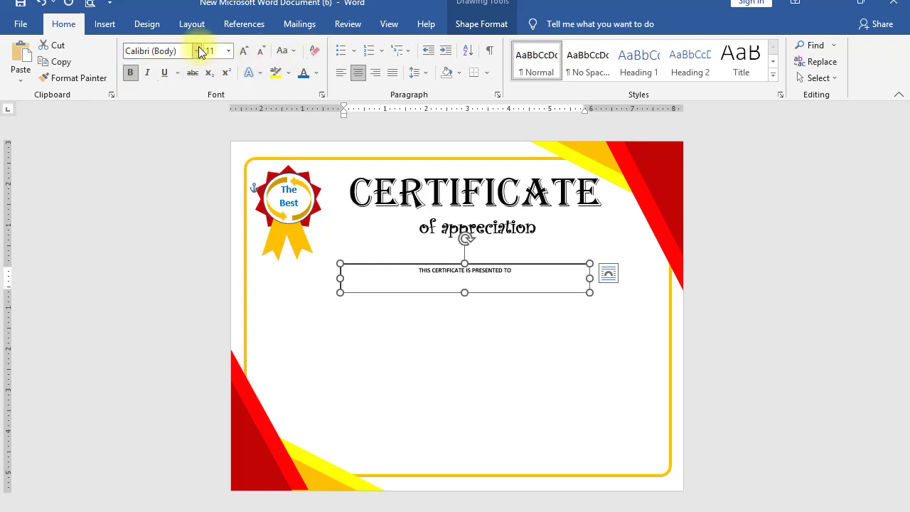
left_click(199, 52)
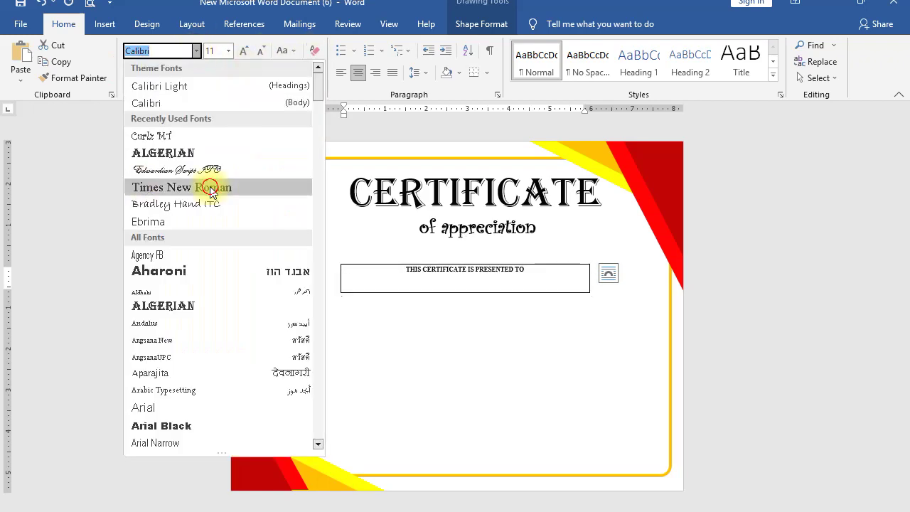
left_click(211, 188)
Step: Enlarge the presented-to text, widen its box and move it up under the subtitle
left_click(247, 51)
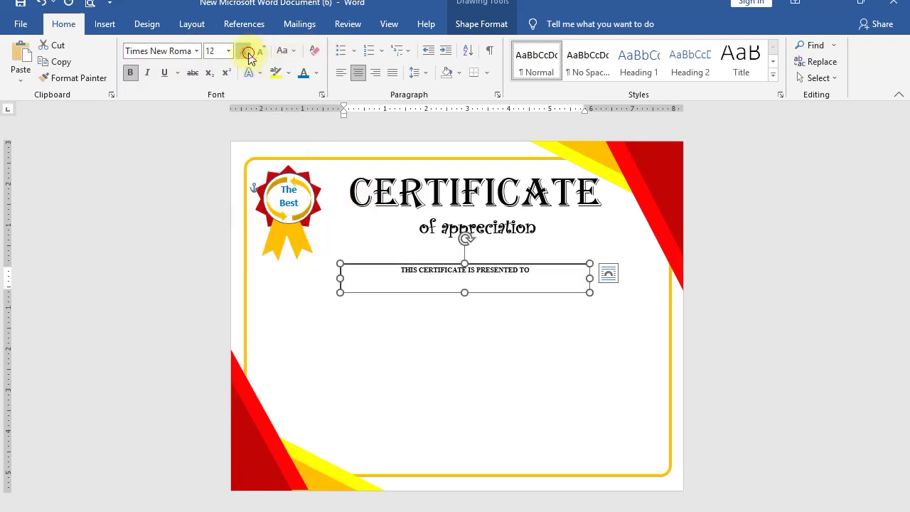
left_click(247, 52)
left_click(247, 52)
left_click(246, 51)
left_click(246, 51)
left_click(247, 51)
left_click(246, 51)
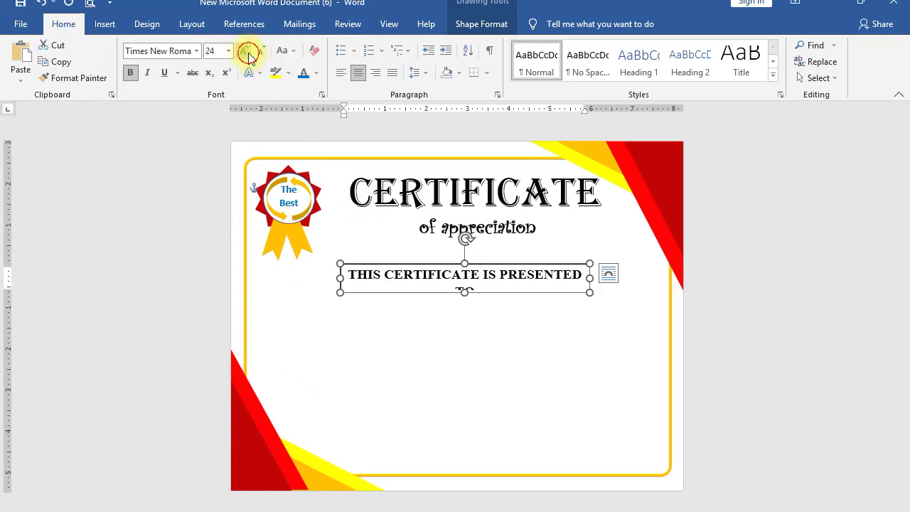
left_click(246, 52)
left_click_drag(590, 279, 639, 277)
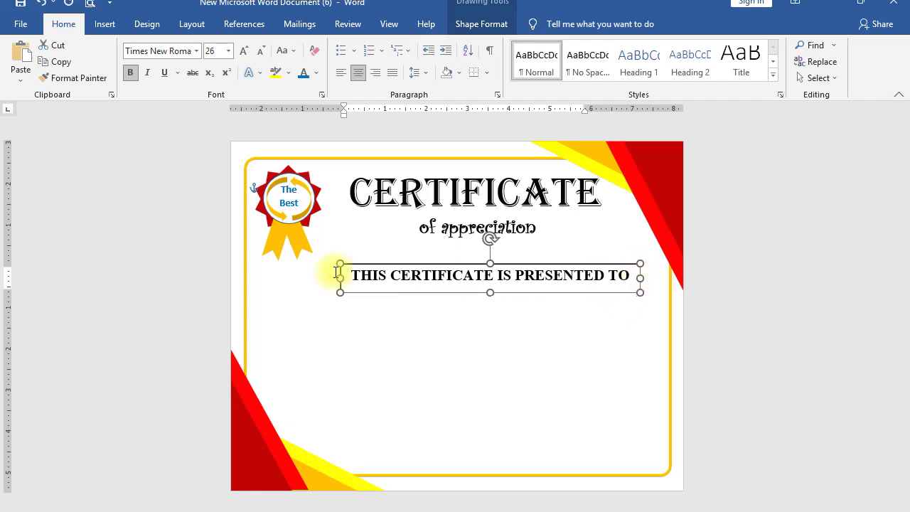
left_click_drag(426, 292, 412, 282)
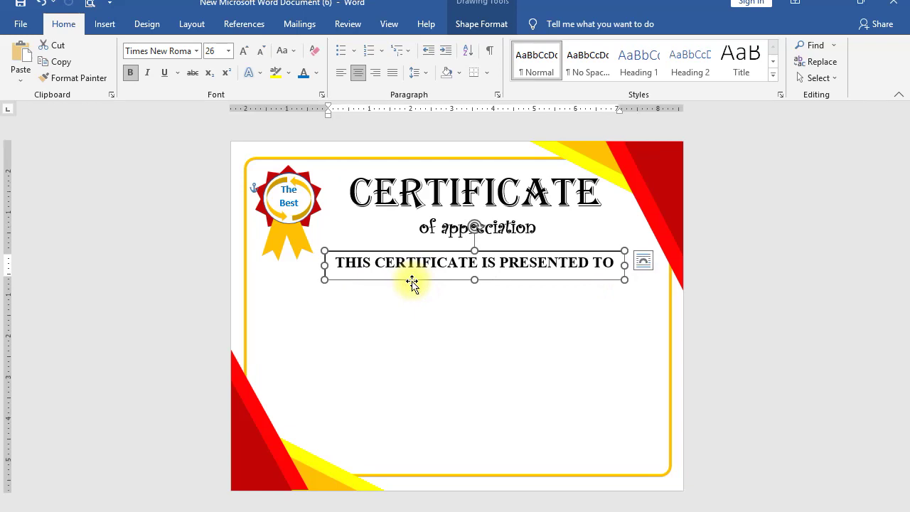
Step: Bring the text to 28 pt and stretch both box edges so it fits one line
left_click(245, 51)
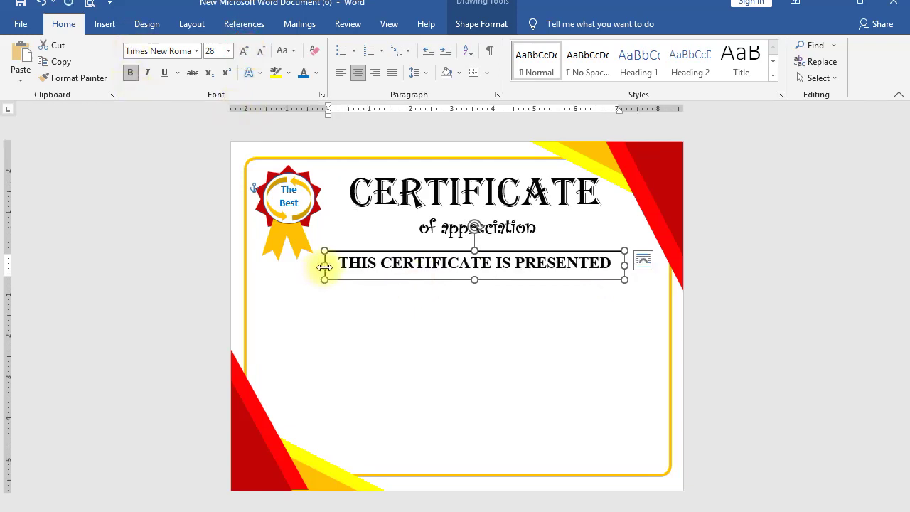
left_click_drag(324, 265, 314, 265)
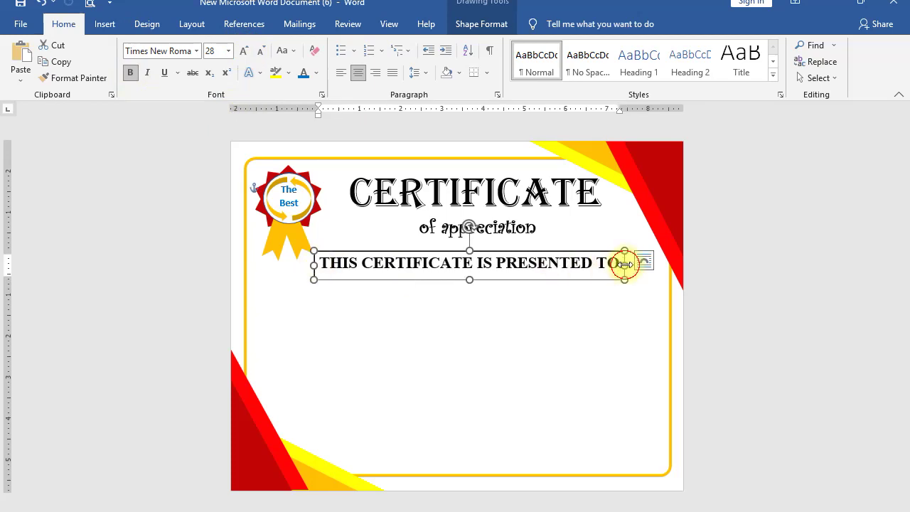
left_click_drag(625, 264, 632, 265)
left_click(480, 285)
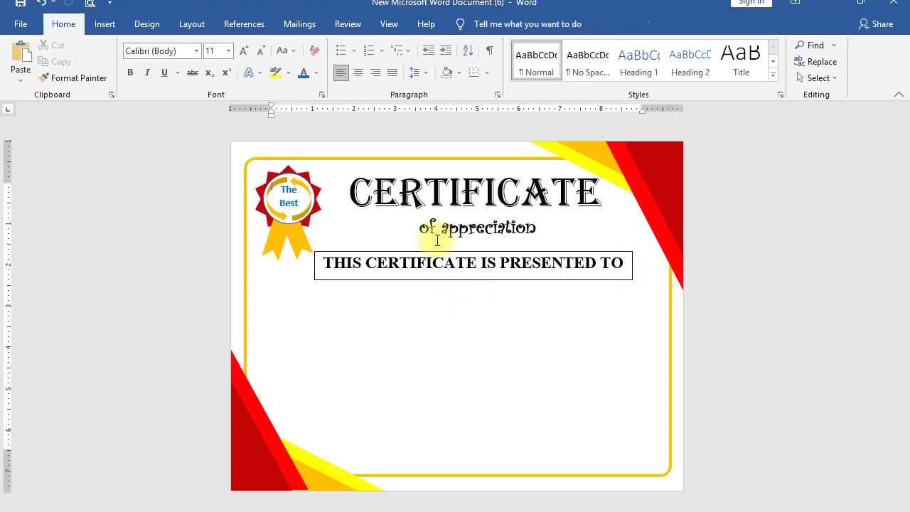
Step: Set the presented-to text box outline to No line and save the document
left_click(460, 280)
right_click(461, 280)
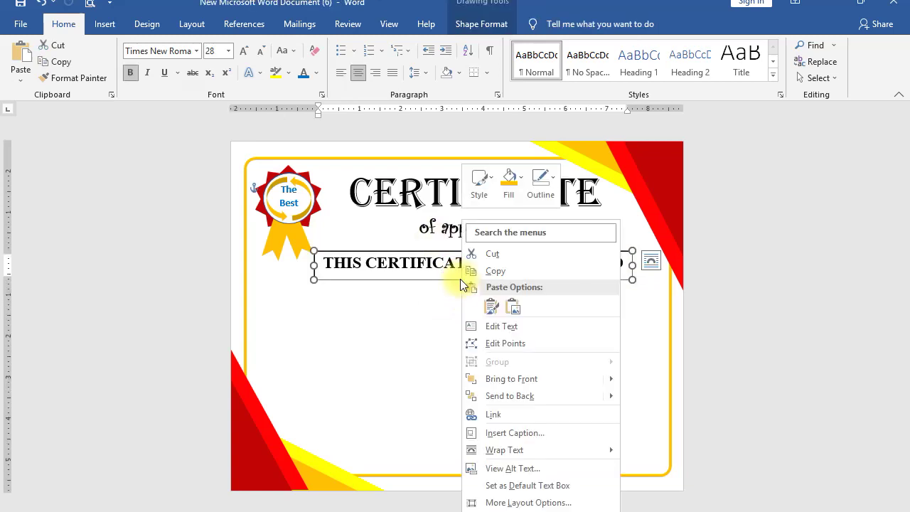
key("Escape")
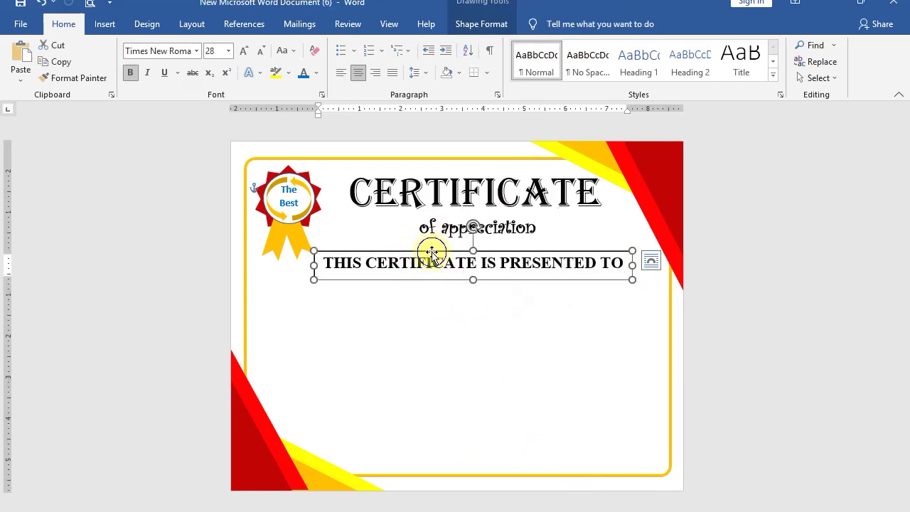
right_click(431, 252)
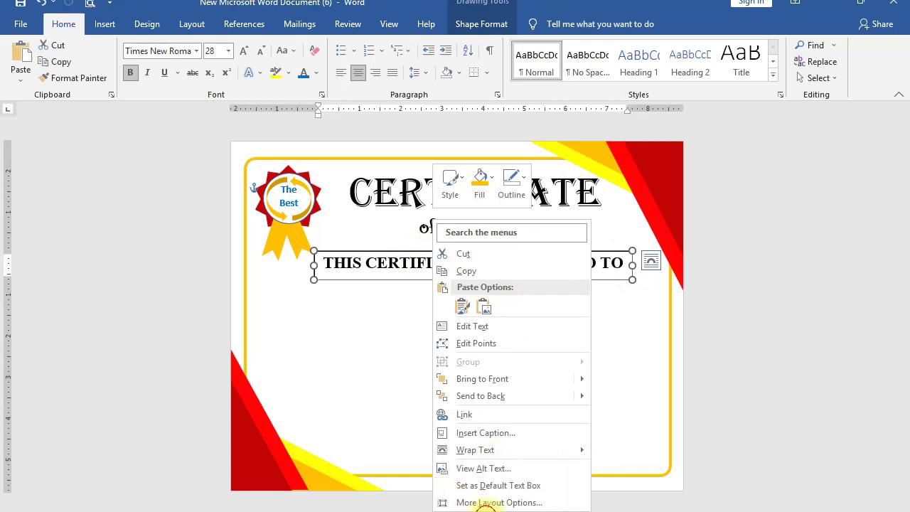
left_click(469, 509)
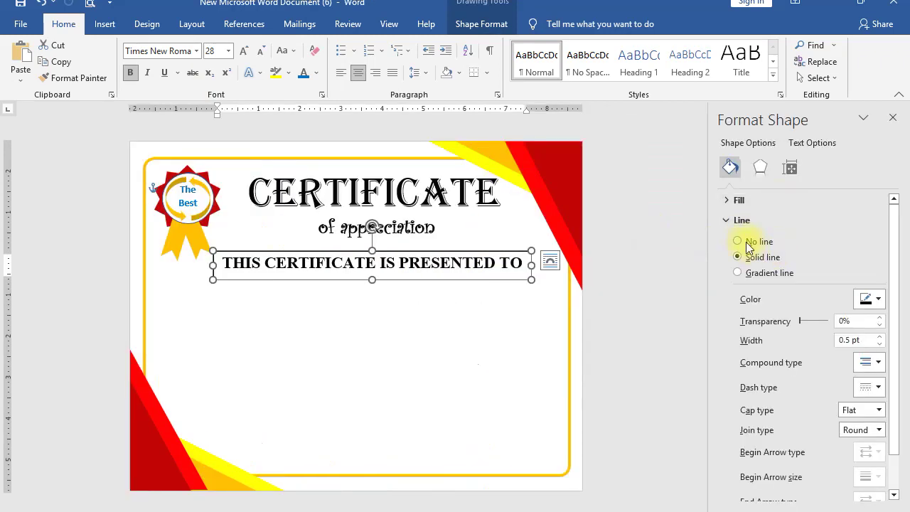
left_click(737, 241)
left_click(891, 118)
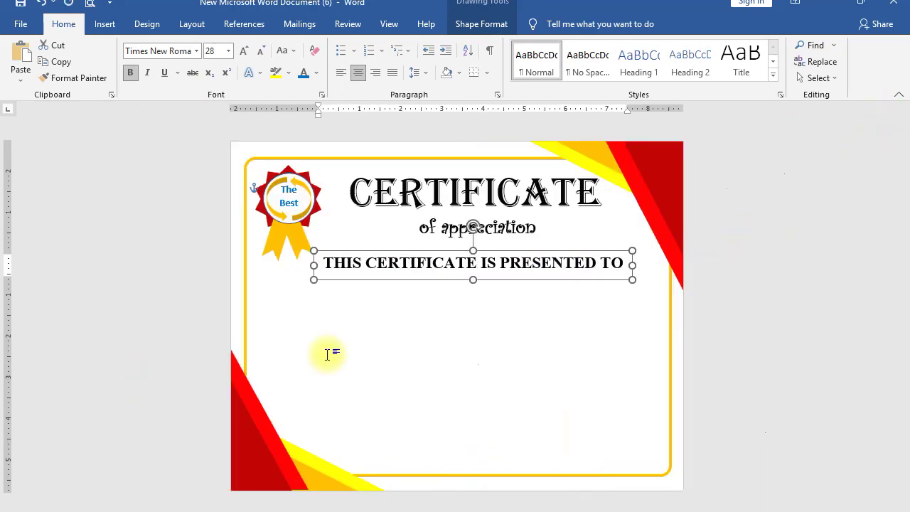
left_click(395, 329)
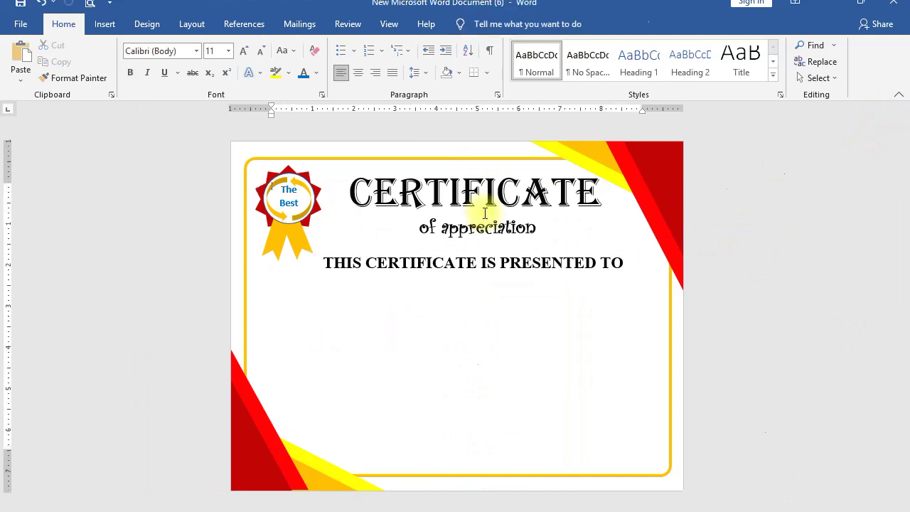
left_click(20, 5)
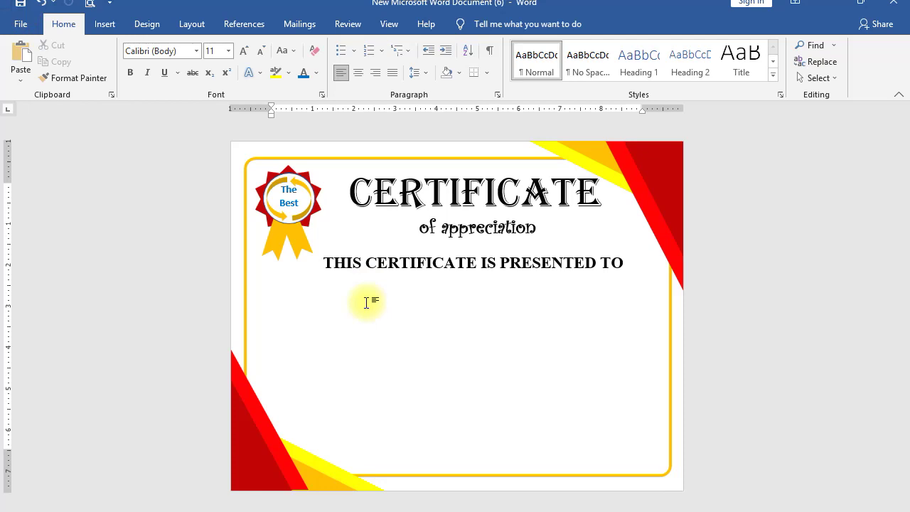
Step: Draw a text box below the presented-to line containing 'Name and father's name'
left_click(104, 24)
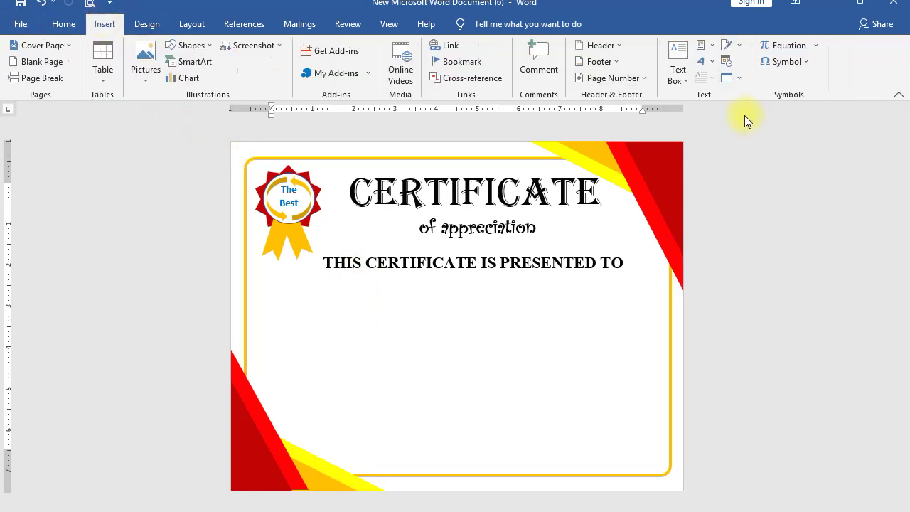
left_click(671, 75)
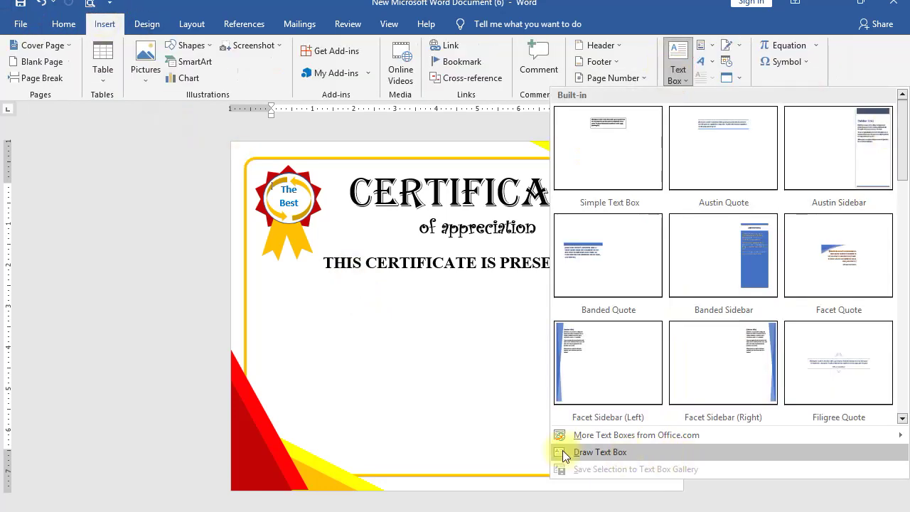
left_click(670, 460)
left_click_drag(371, 285, 525, 312)
type("Name and father's name")
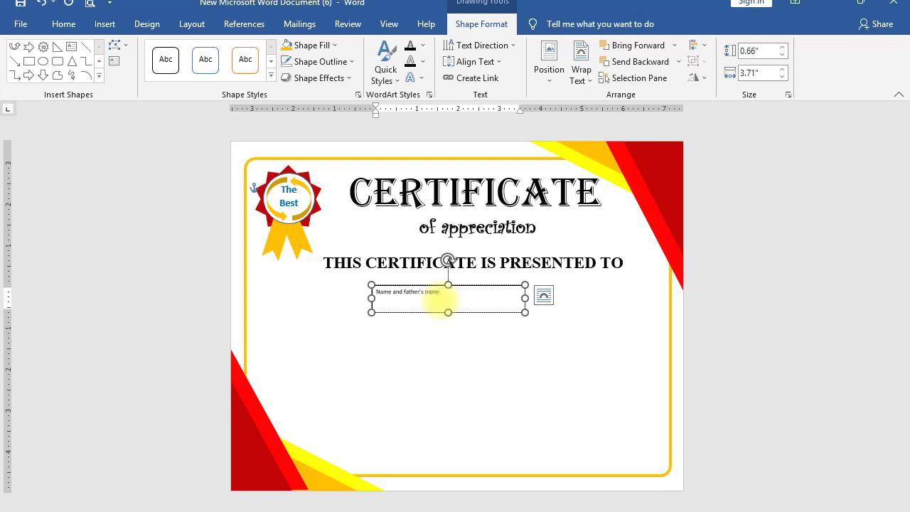
left_click(440, 302)
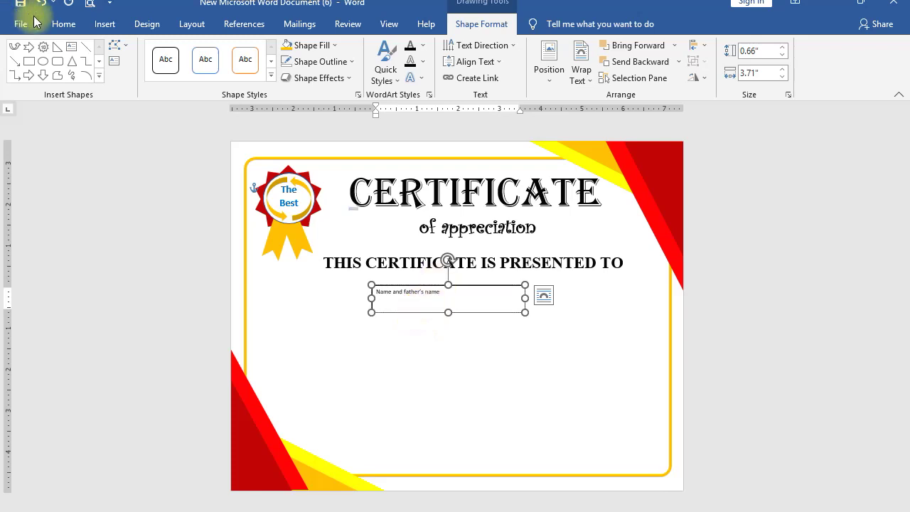
Step: Format the name text as bold, red Edwardian Script ITC at 36 pt
left_click(63, 23)
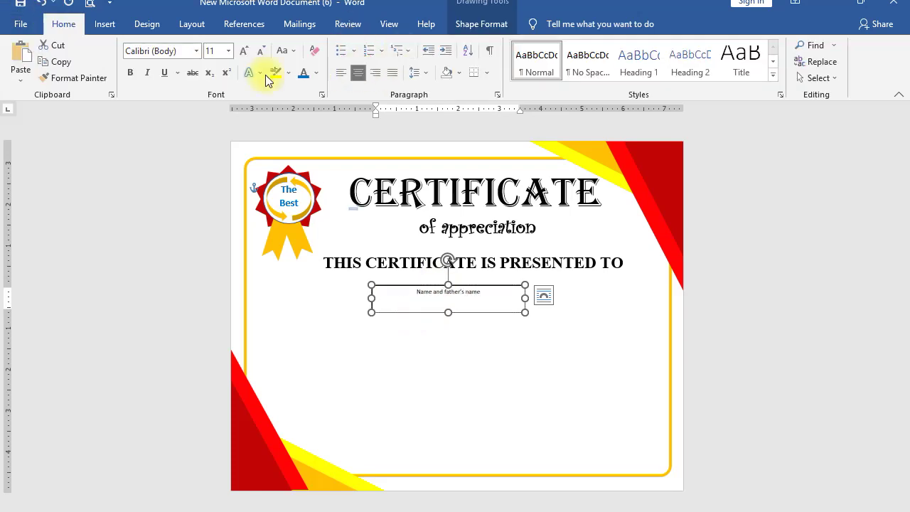
left_click(195, 50)
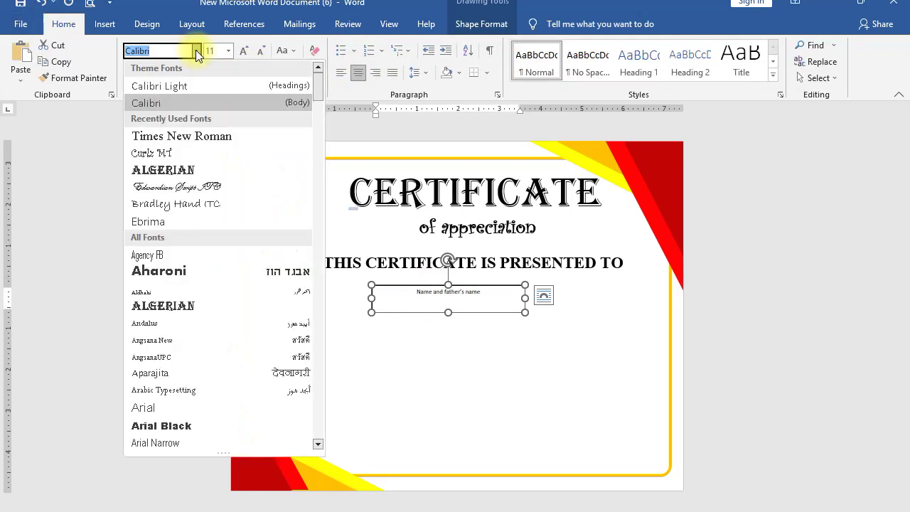
left_click(166, 187)
left_click(242, 50)
left_click(242, 50)
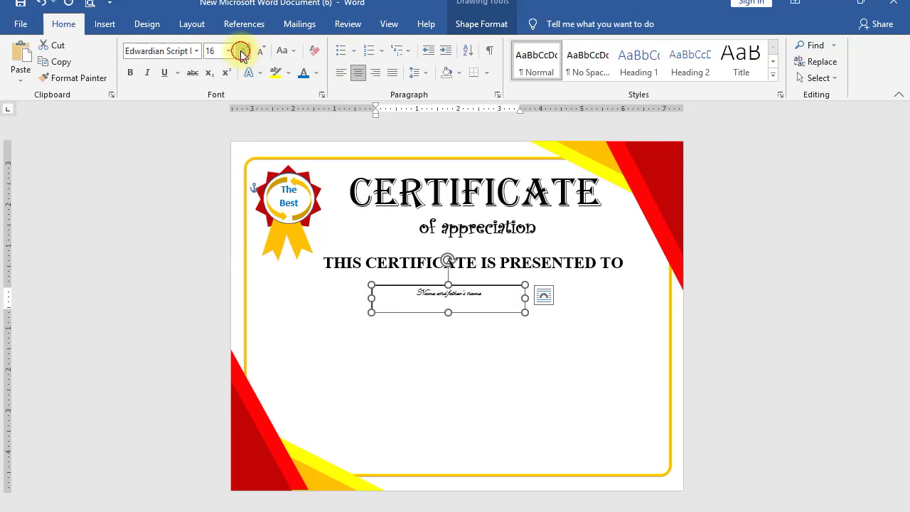
left_click(242, 50)
left_click(242, 51)
left_click(242, 50)
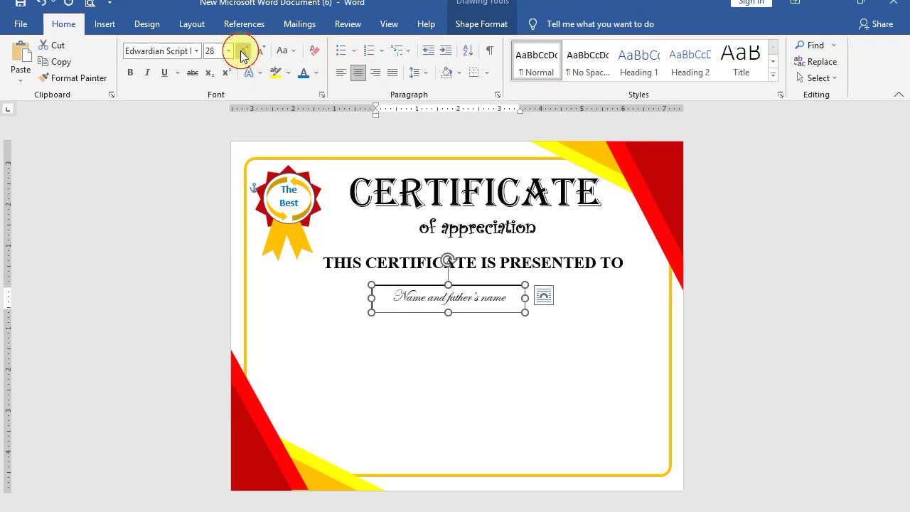
left_click(242, 51)
left_click(137, 72)
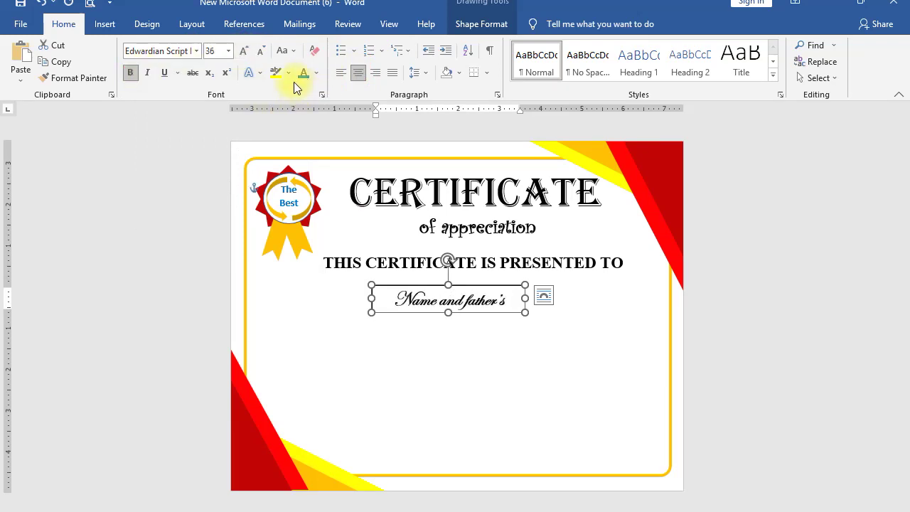
left_click(317, 73)
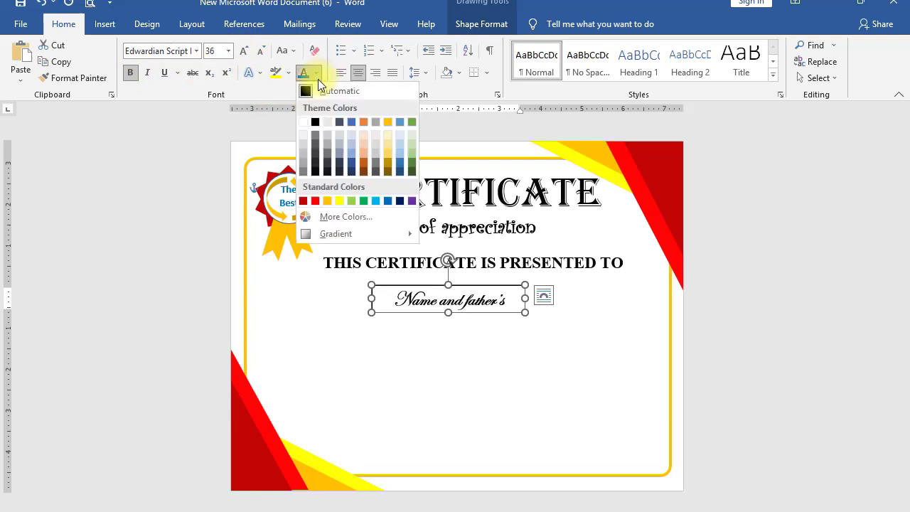
left_click(318, 200)
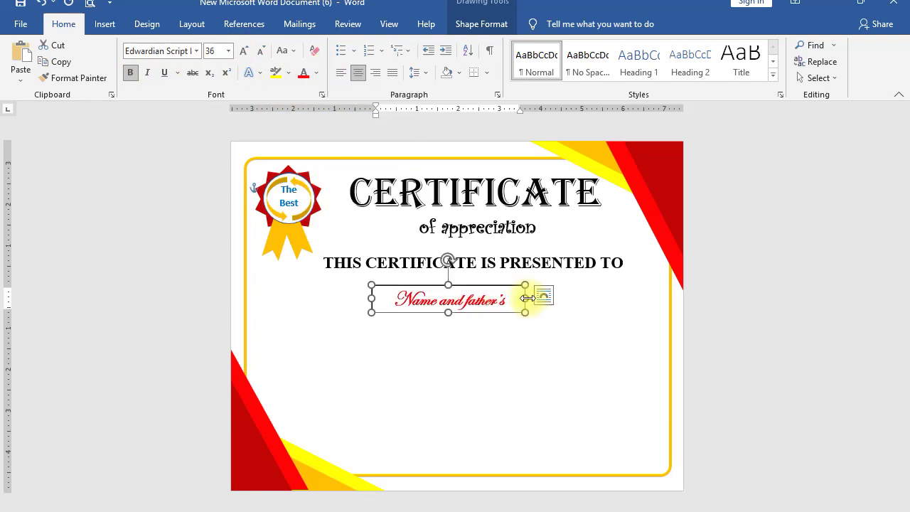
Step: Widen the name box, enlarge the text, place it under the heading, then set 72 pt
left_click_drag(524, 298, 587, 299)
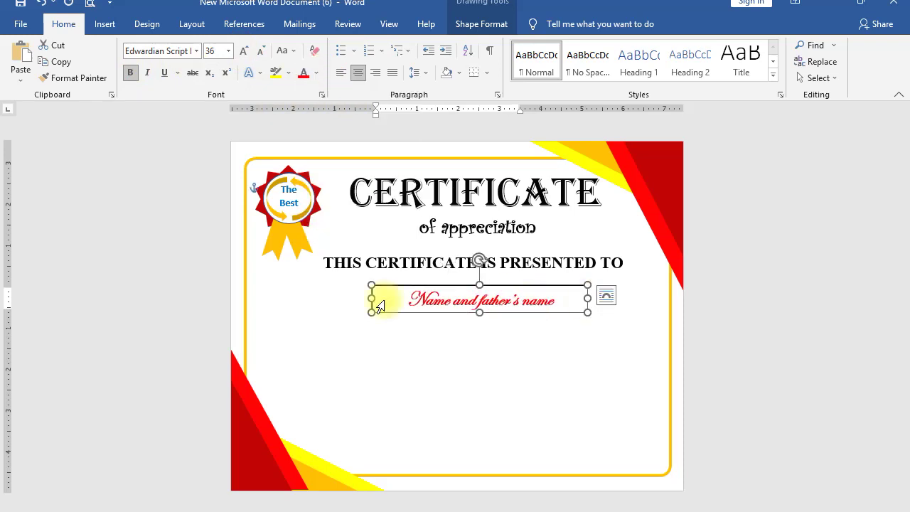
mouse_move(371, 299)
left_mouse_down()
mouse_move(325, 297)
mouse_move(333, 297)
left_mouse_up()
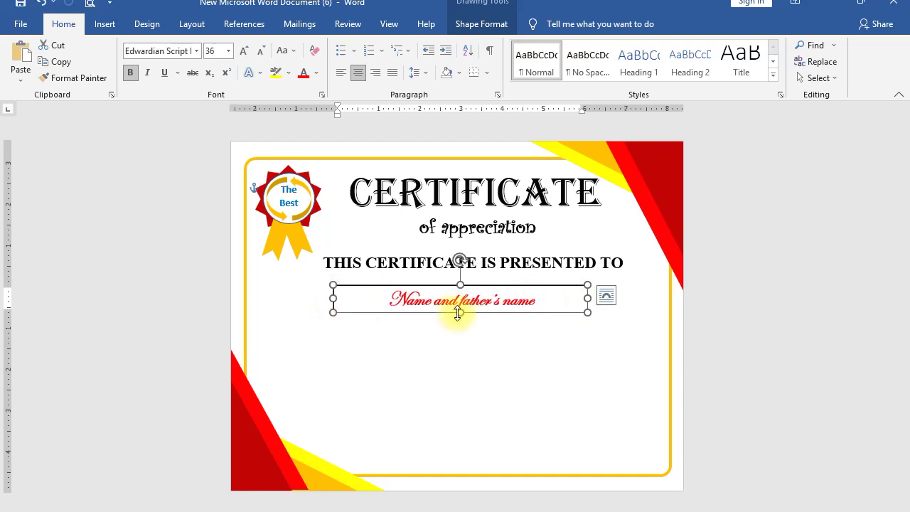
left_click(247, 53)
left_click(248, 52)
left_click(247, 53)
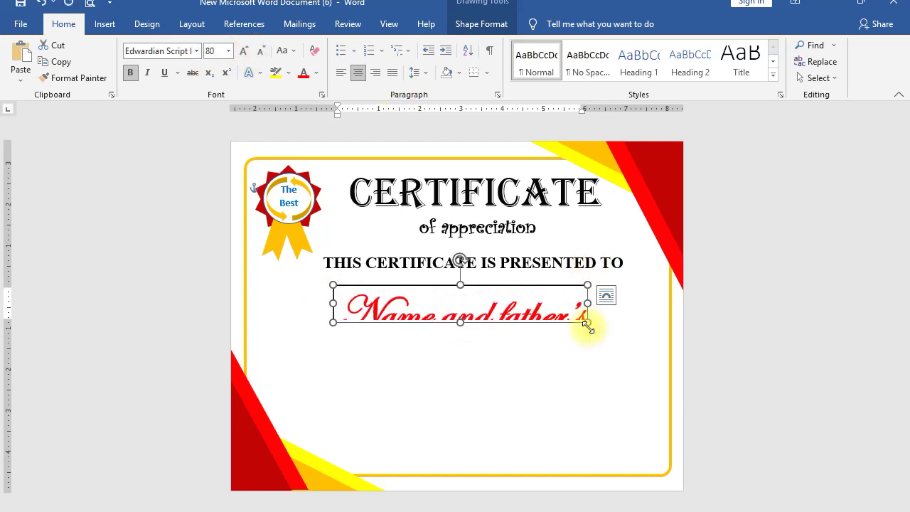
left_click_drag(586, 324, 614, 335)
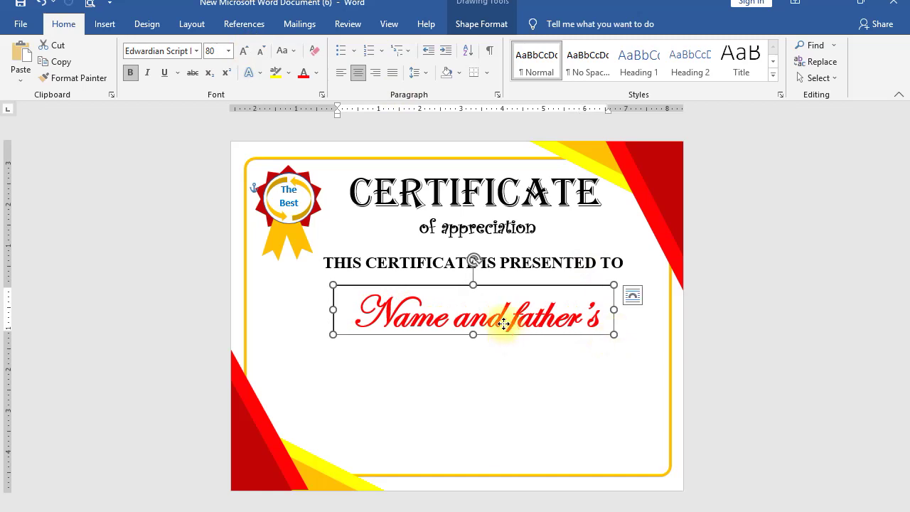
left_click_drag(507, 334, 502, 322)
key("Right")
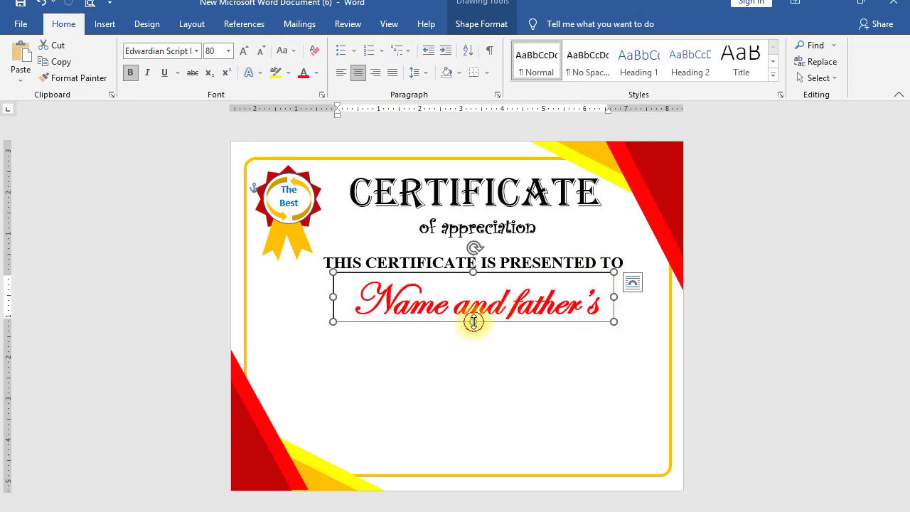
left_click_drag(472, 321, 475, 328)
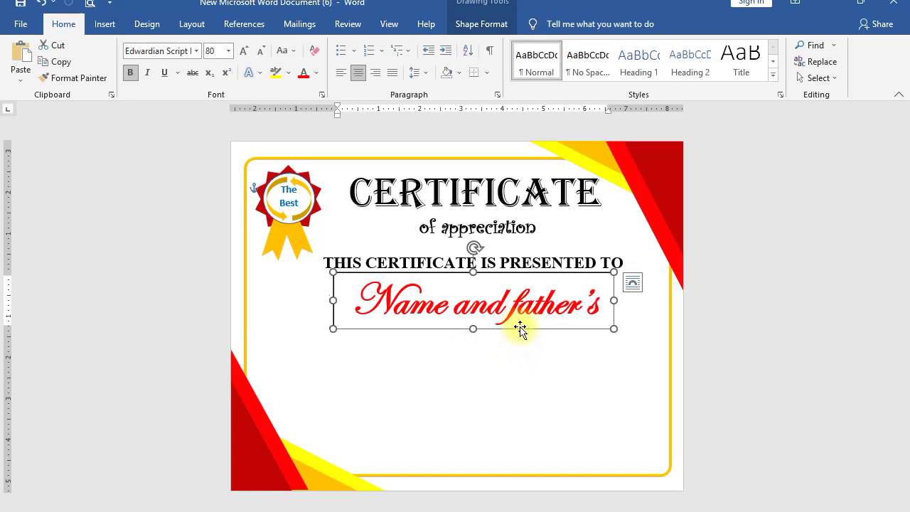
left_click(260, 51)
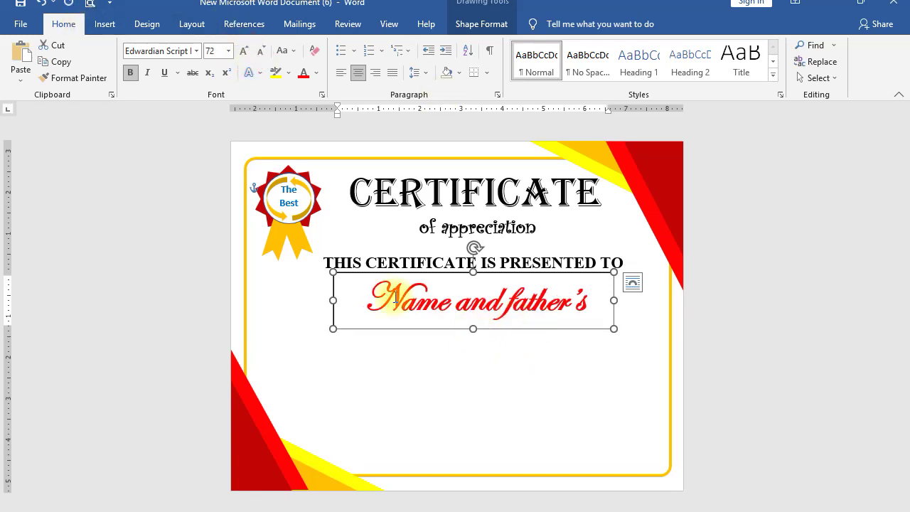
Step: Underline the red script name text
left_click_drag(366, 299, 587, 295)
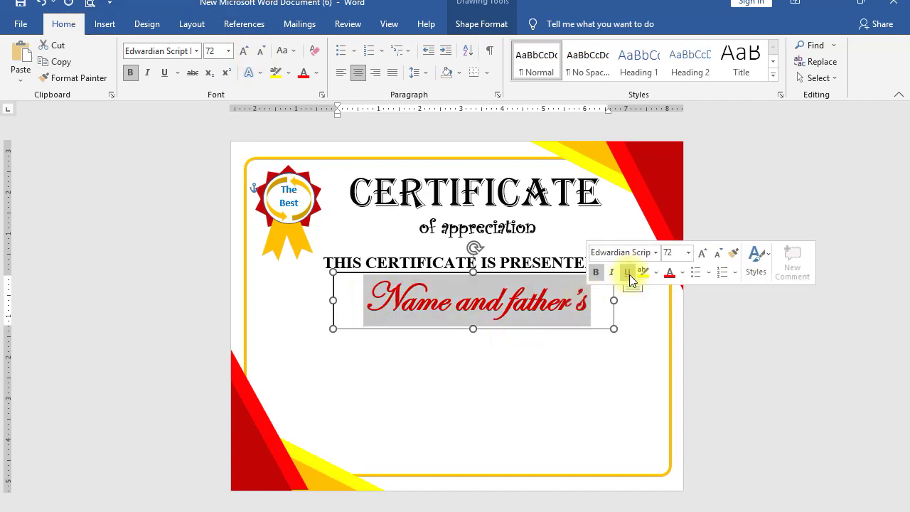
left_click(627, 272)
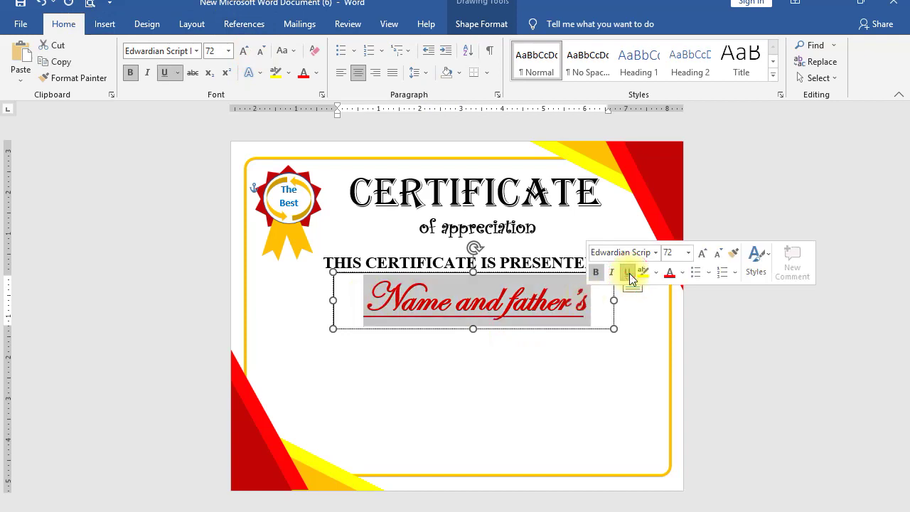
left_click(490, 329)
right_click(490, 326)
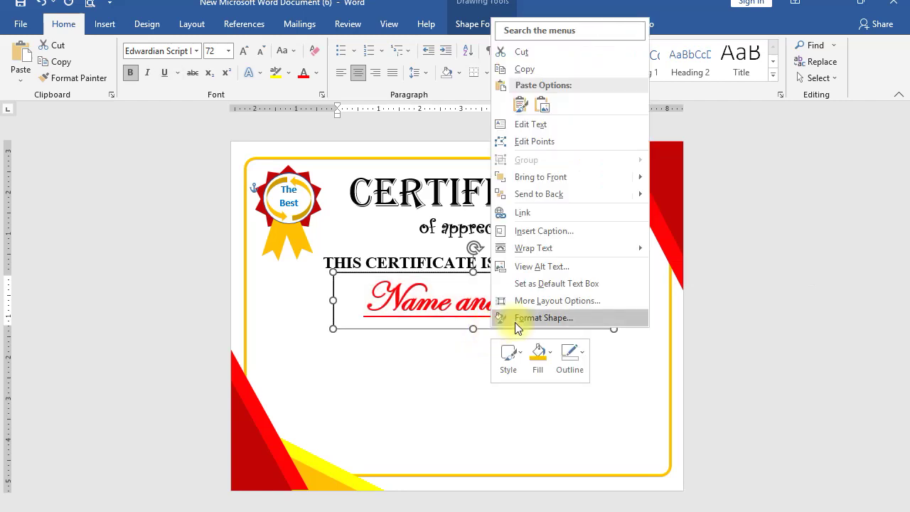
left_click(553, 318)
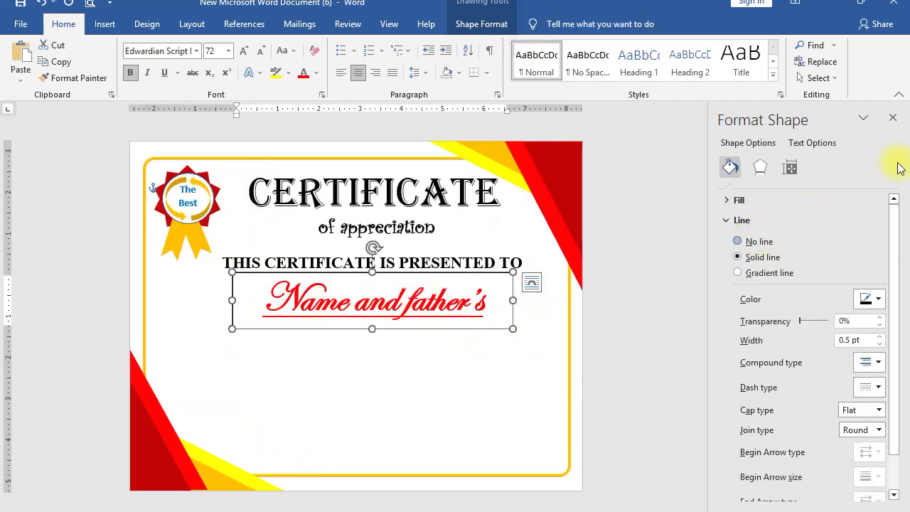
left_click(892, 117)
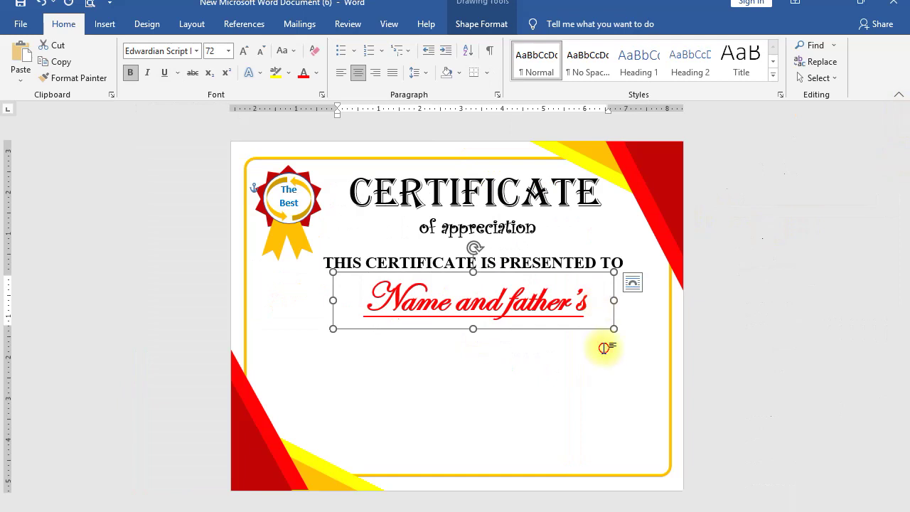
left_click(604, 348)
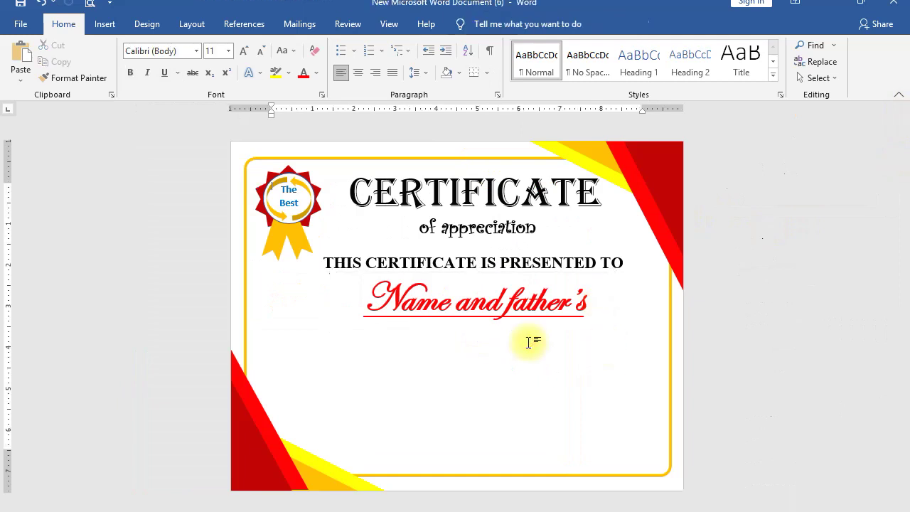
Step: Shift the name box slightly left so it sits centred under the heading
left_click(450, 315)
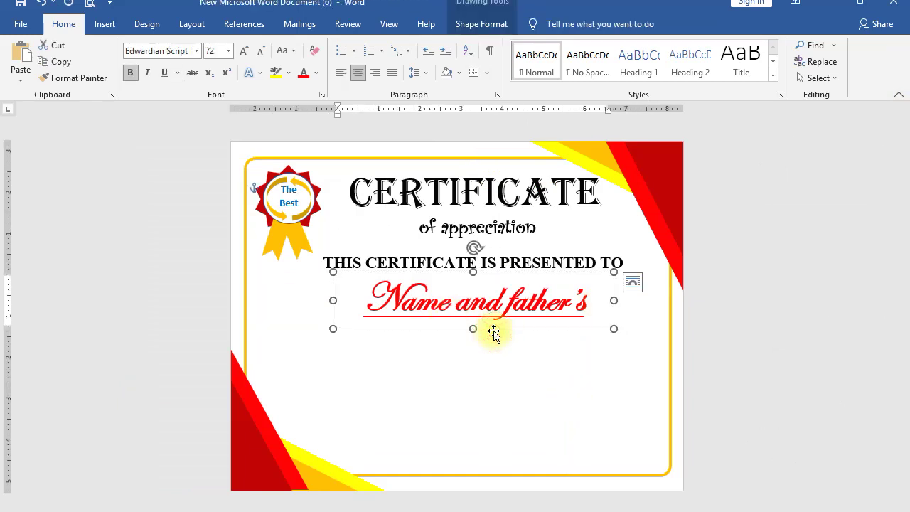
left_click_drag(494, 331, 489, 330)
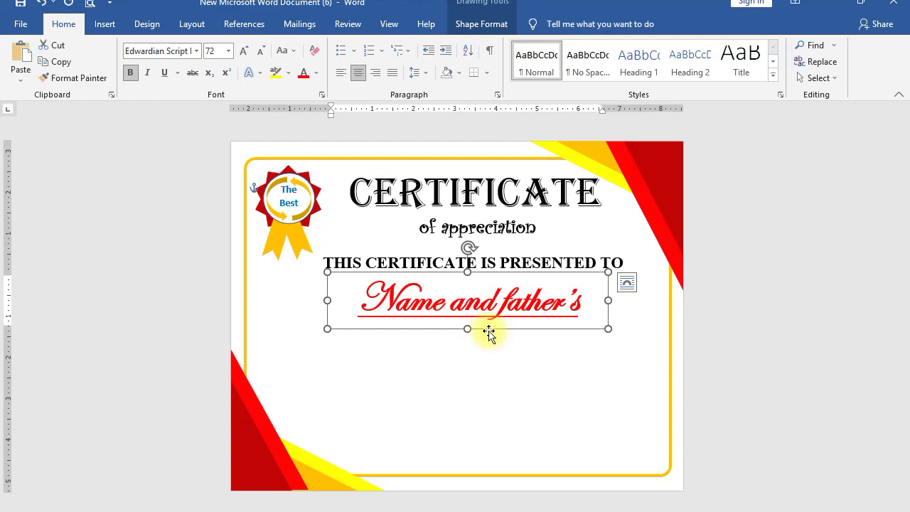
left_click(814, 334)
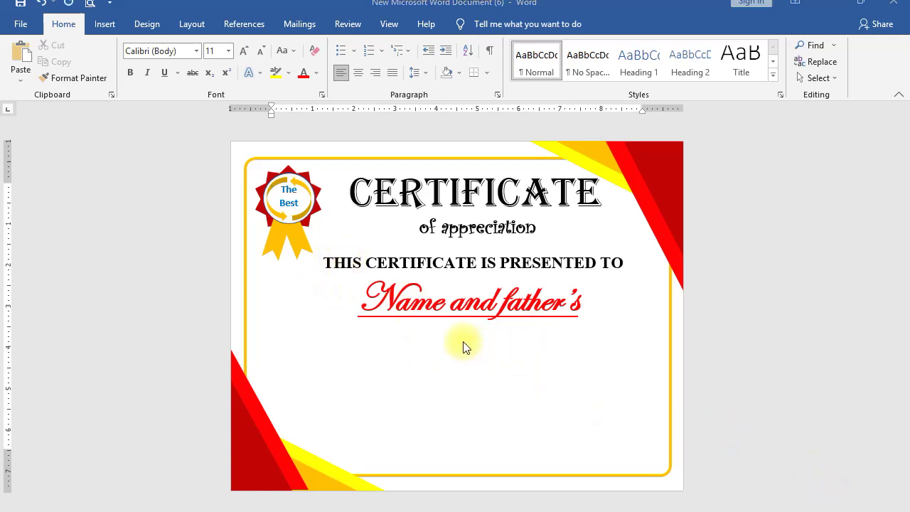
Step: Draw a text box below the name and paste the appreciation paragraph as Keep Text Only
left_click(104, 23)
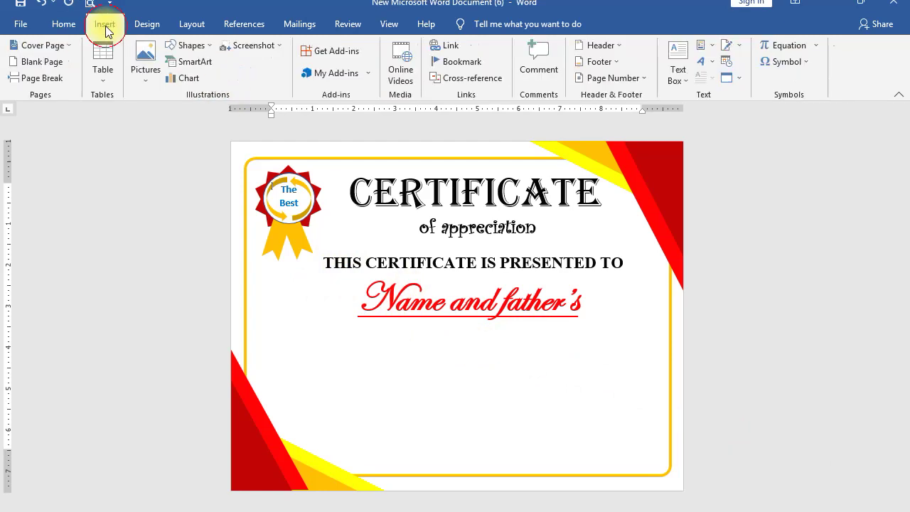
left_click(677, 71)
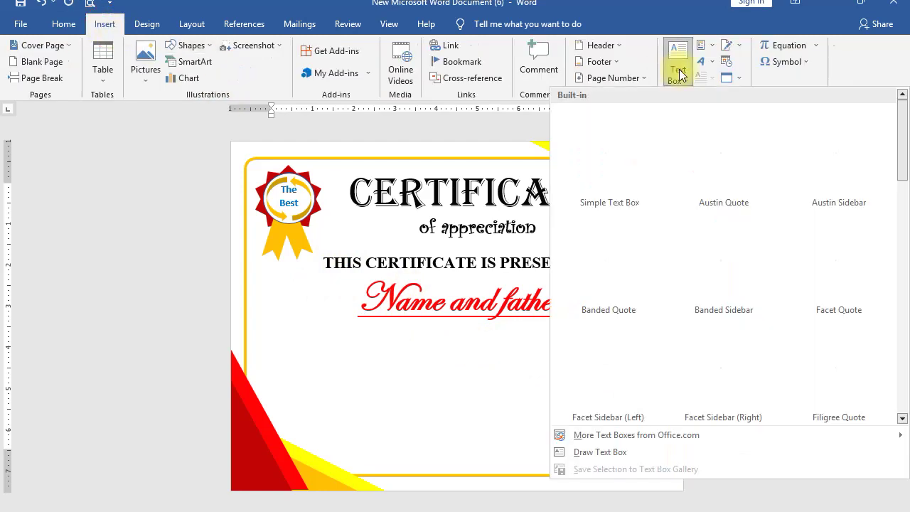
left_click(589, 452)
mouse_move(312, 331)
left_mouse_down()
mouse_move(613, 376)
mouse_move(613, 394)
left_mouse_up()
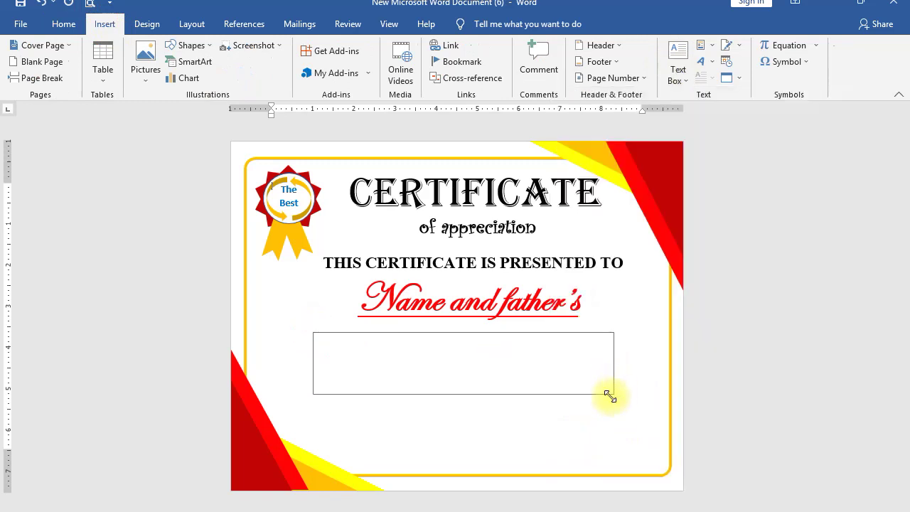
right_click(383, 347)
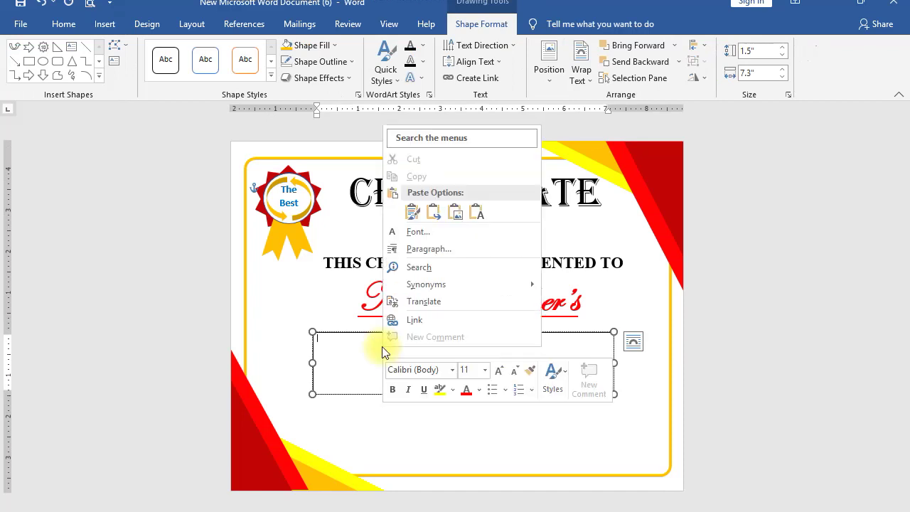
left_click(477, 214)
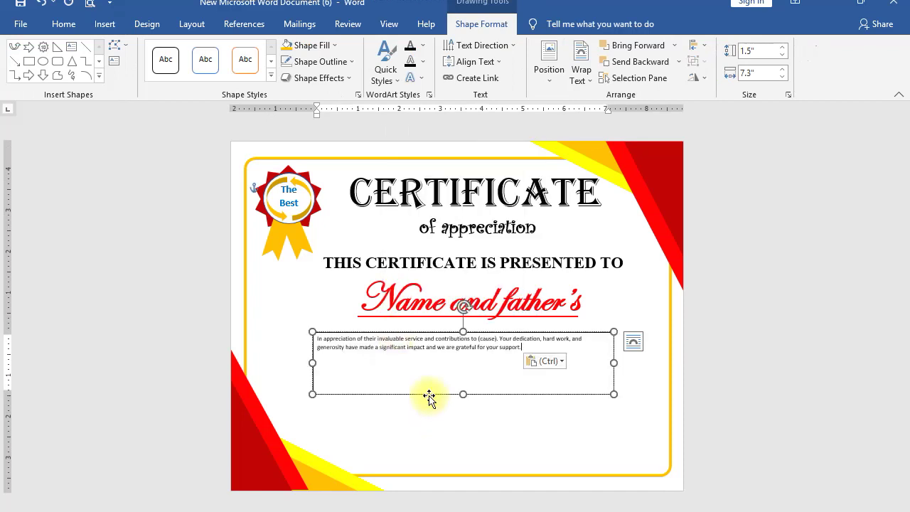
Step: Centre the appreciation paragraph in Times New Roman at 22 pt
left_click(62, 25)
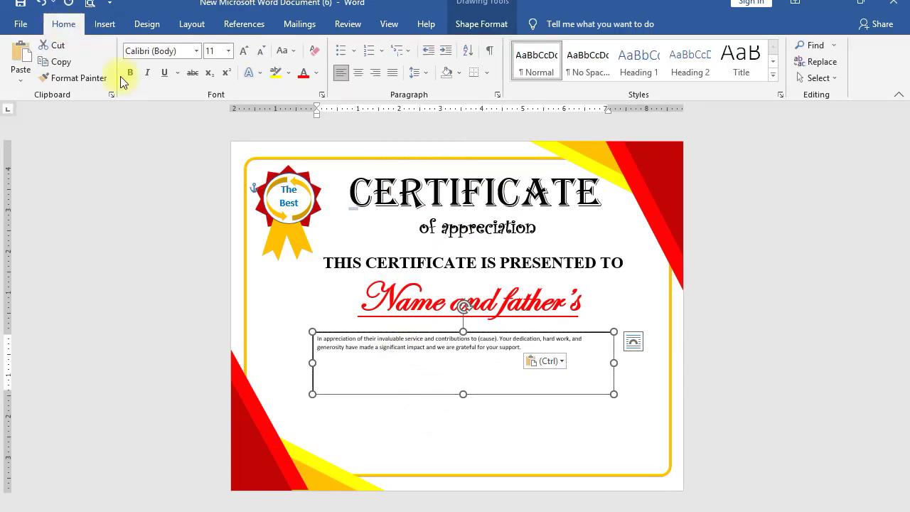
left_click(358, 73)
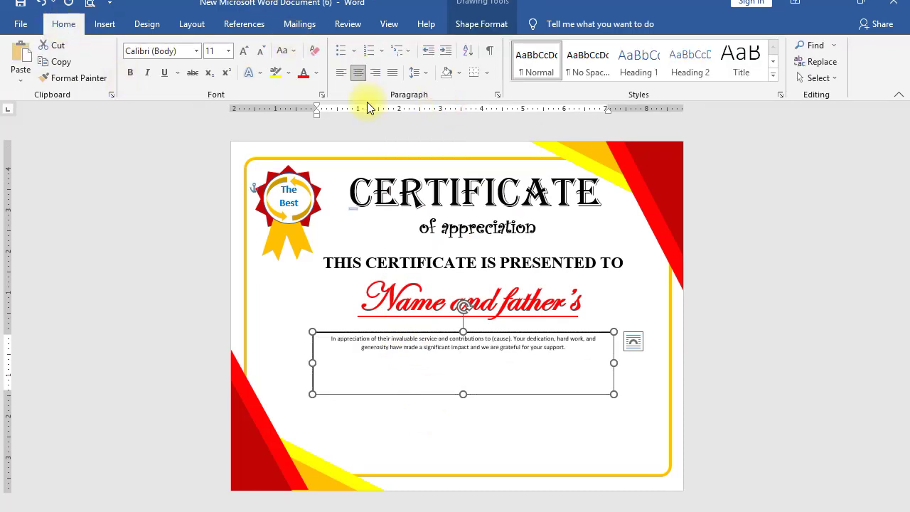
left_click(196, 52)
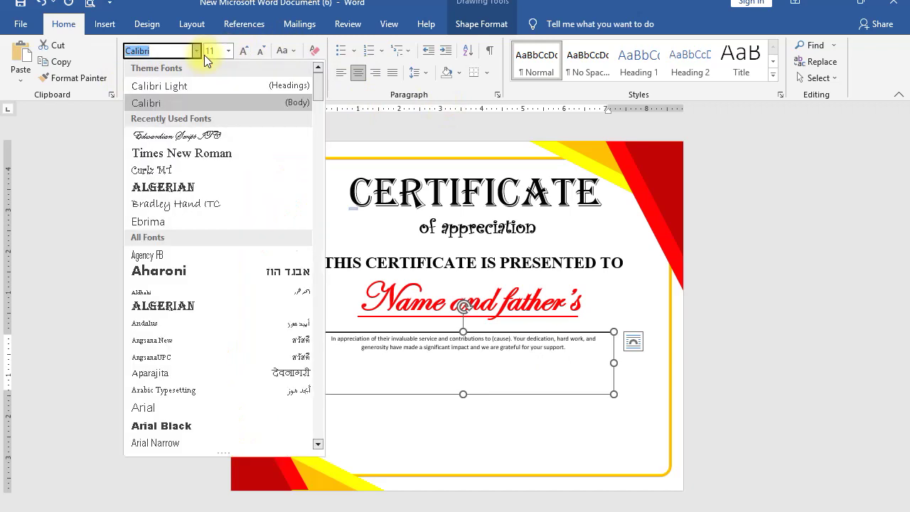
left_click(203, 152)
left_click(244, 51)
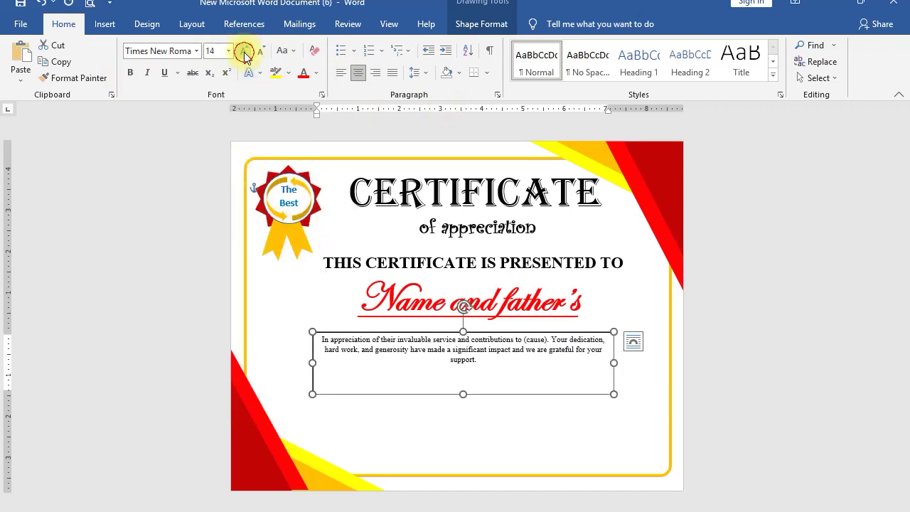
left_click(244, 51)
left_click(243, 51)
left_click(244, 51)
left_click(244, 51)
left_click(244, 51)
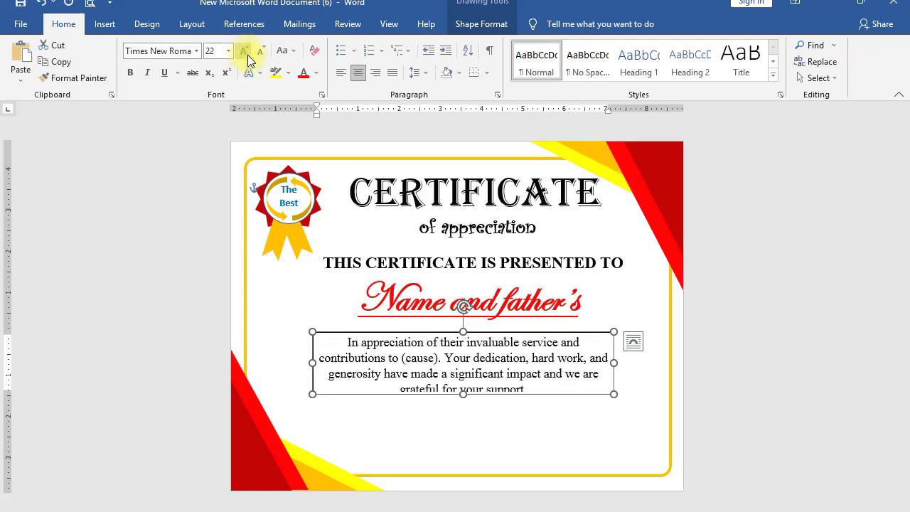
Step: Widen the paragraph box on both sides and move it up toward the name
left_click_drag(312, 364, 290, 364)
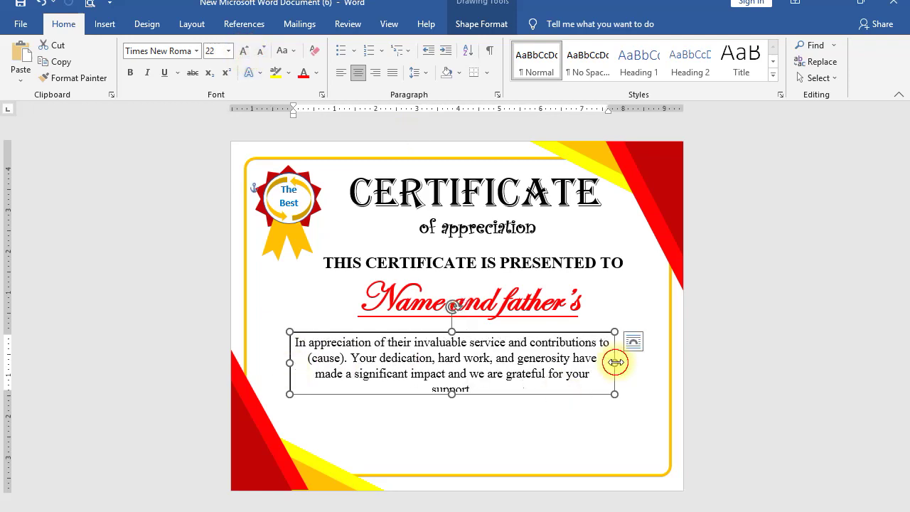
left_click_drag(614, 363, 638, 362)
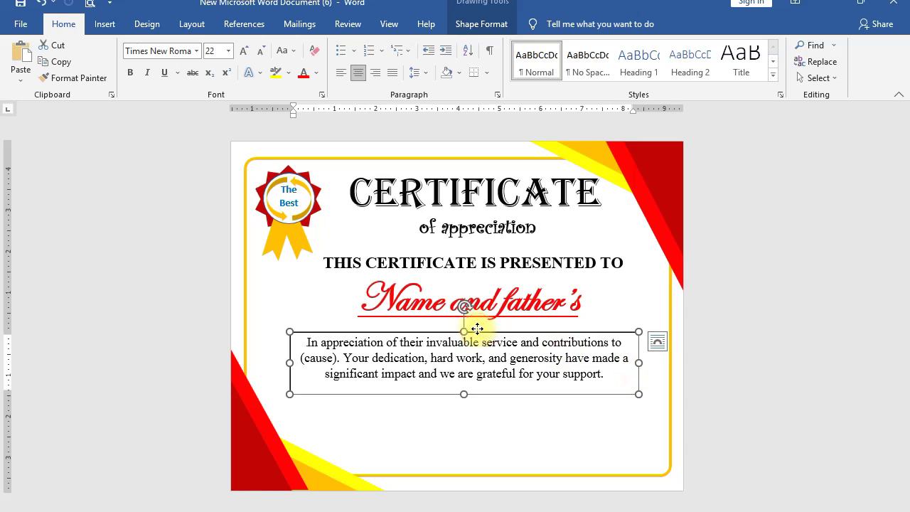
left_click_drag(477, 328, 473, 324)
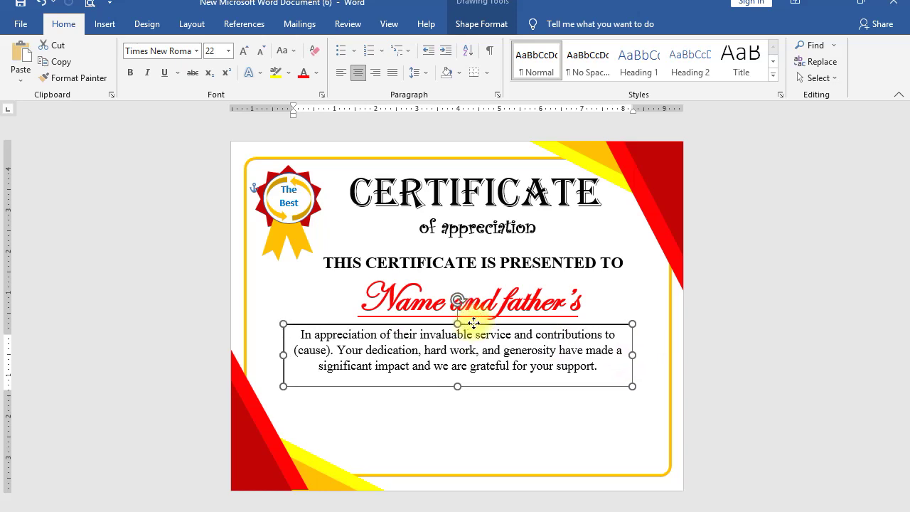
Step: Save, make the appreciation paragraph bold, and widen its box slightly to the right
left_click(23, 7)
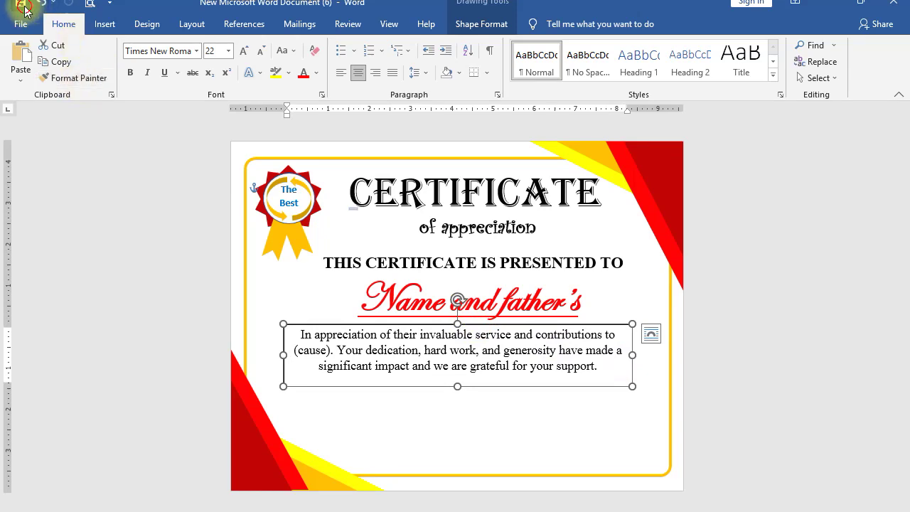
left_click(134, 74)
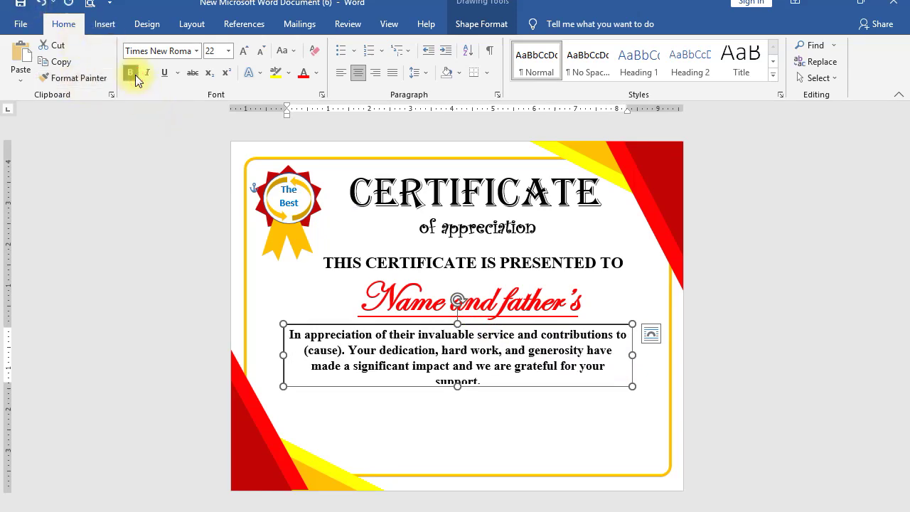
left_click_drag(634, 355, 639, 354)
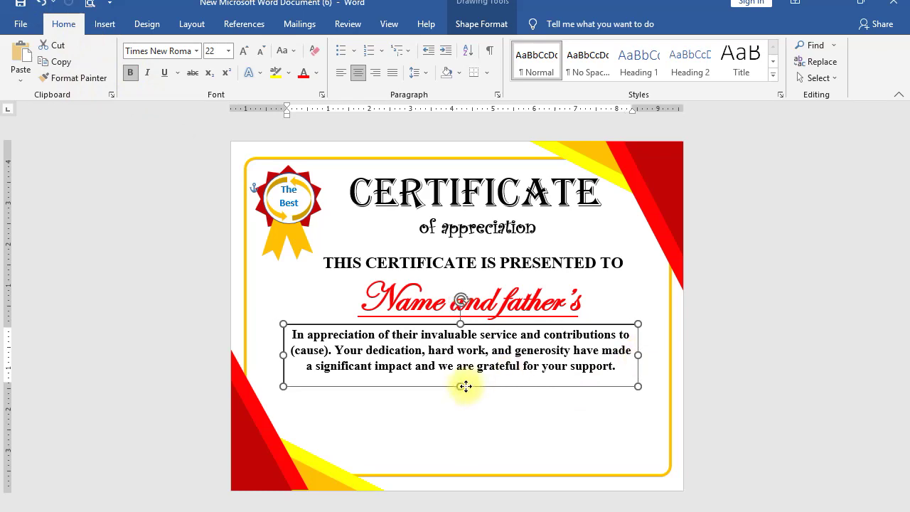
Step: Set the paragraph text box's outline to No line in Format Shape
left_click(531, 391)
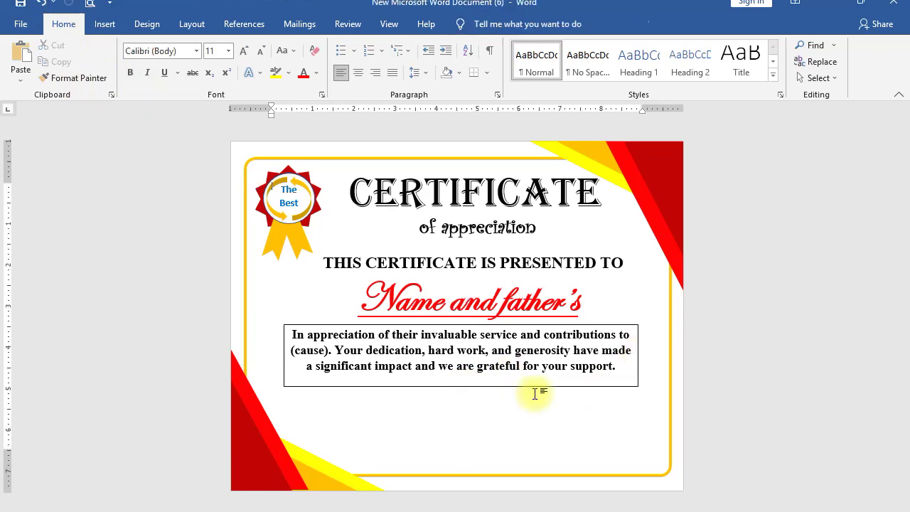
left_click(444, 385)
right_click(430, 386)
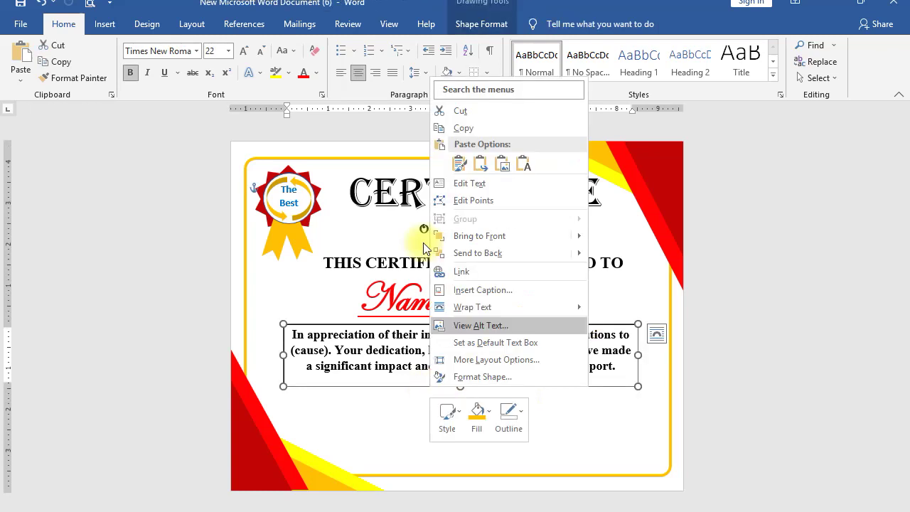
left_click(497, 381)
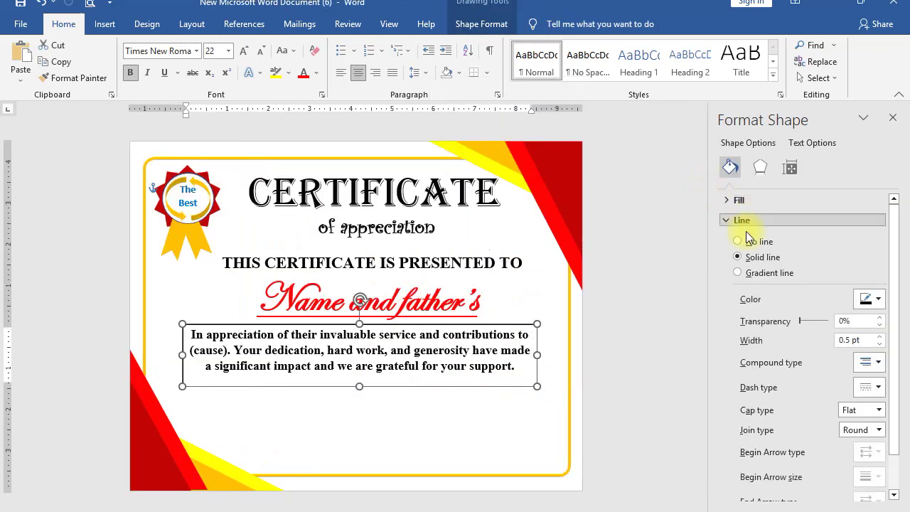
left_click(746, 241)
left_click(892, 117)
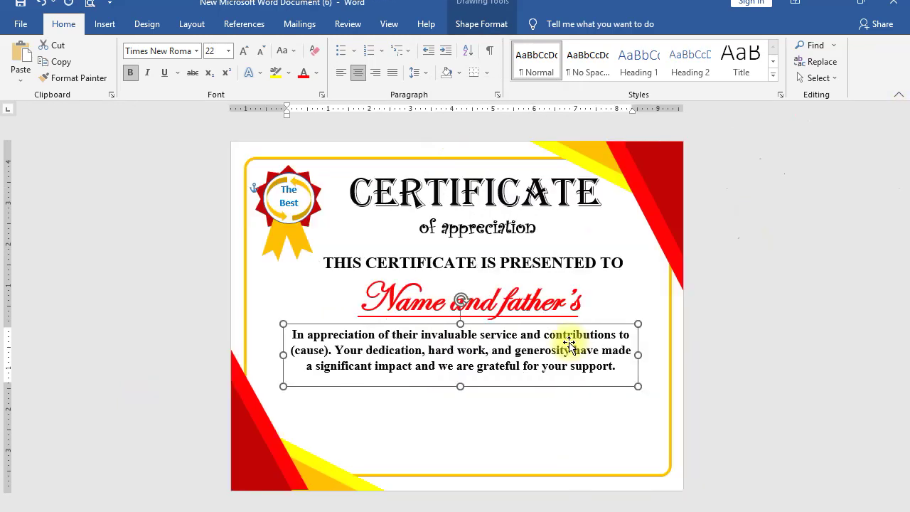
left_click(578, 402)
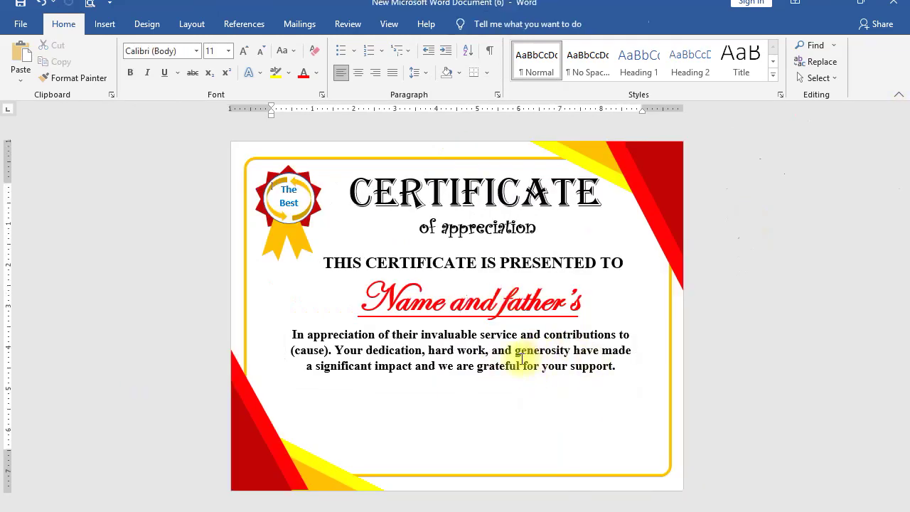
Step: Underline the placeholder word '(cause)' in the appreciation paragraph and save
left_click(299, 352)
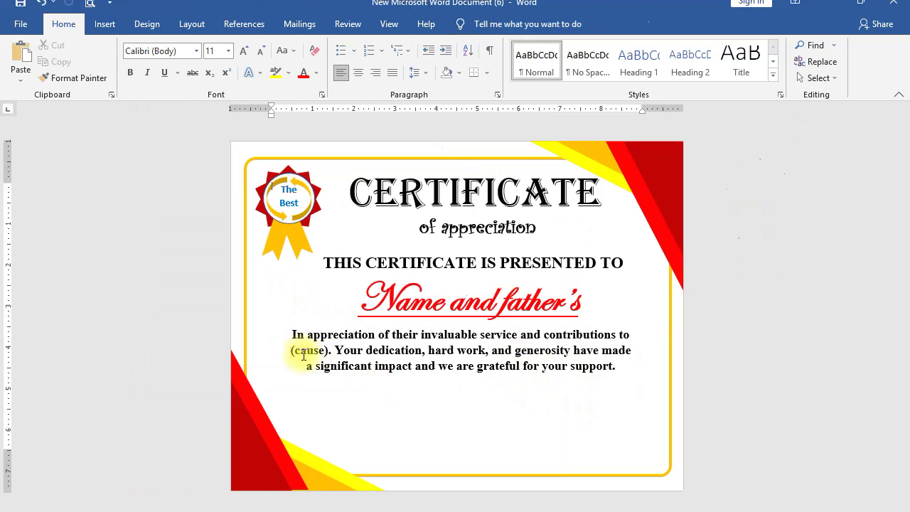
left_click_drag(292, 349, 329, 349)
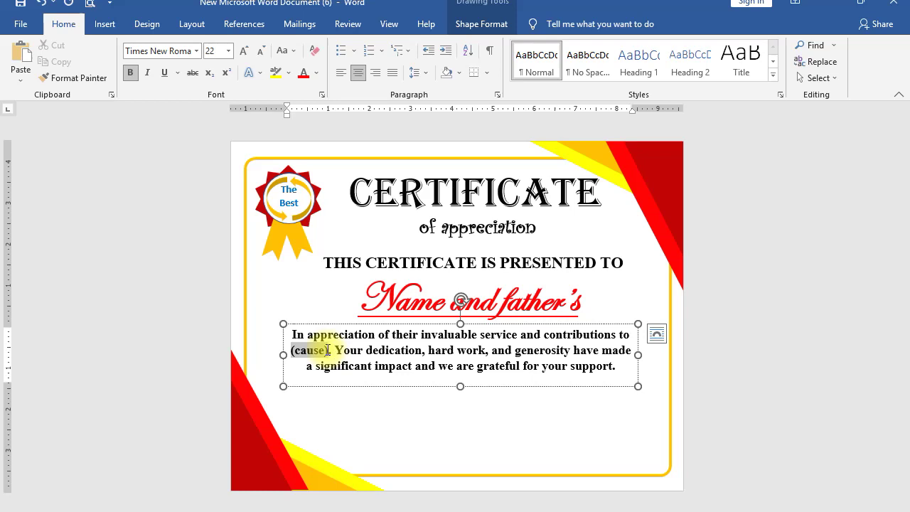
left_click_drag(327, 350, 316, 351)
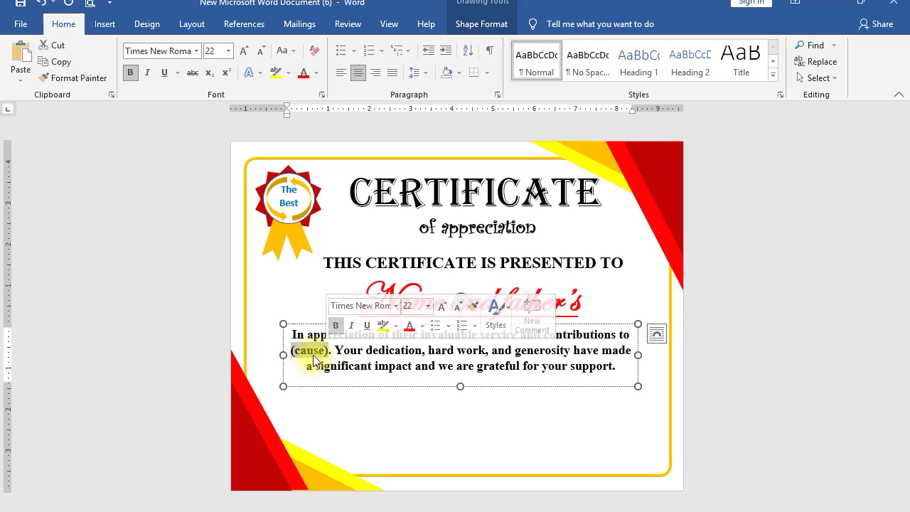
left_click(363, 326)
left_click(498, 423)
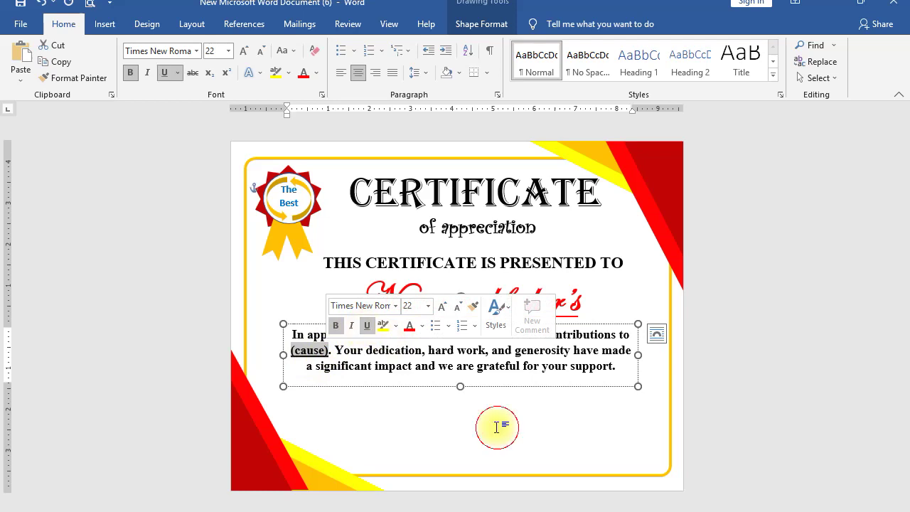
left_click(17, 6)
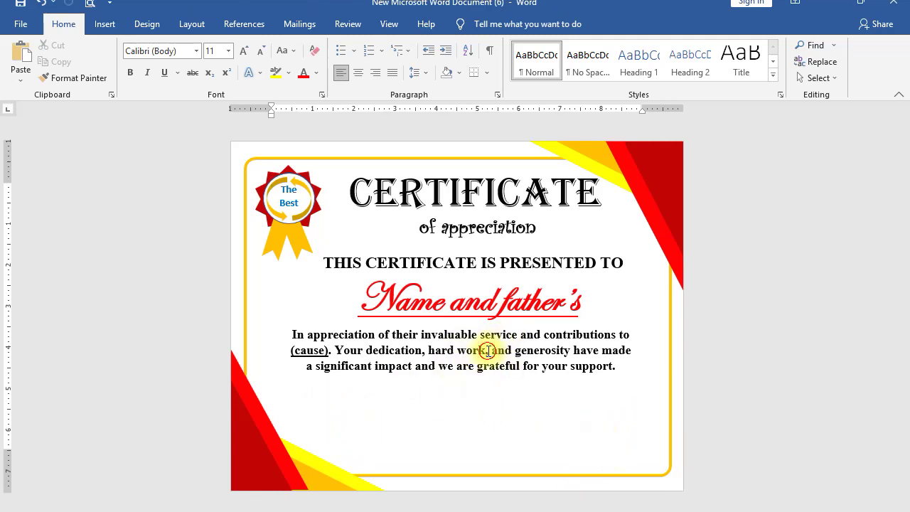
left_click(488, 350)
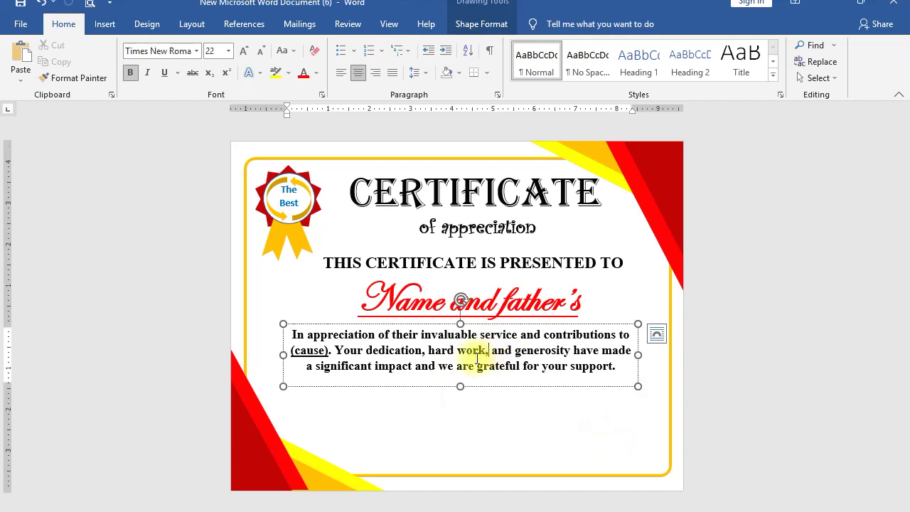
left_click(459, 399)
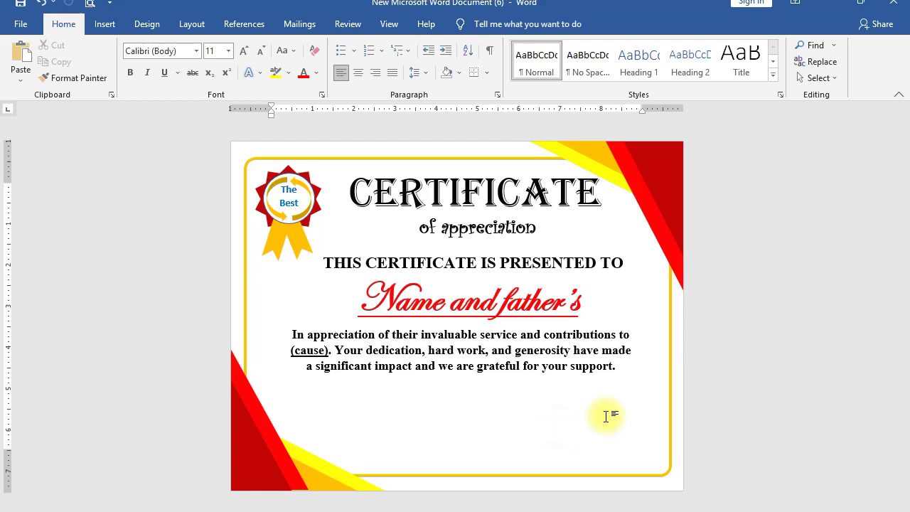
Step: Draw a straight signature line at the lower left below the paragraph
left_click(105, 23)
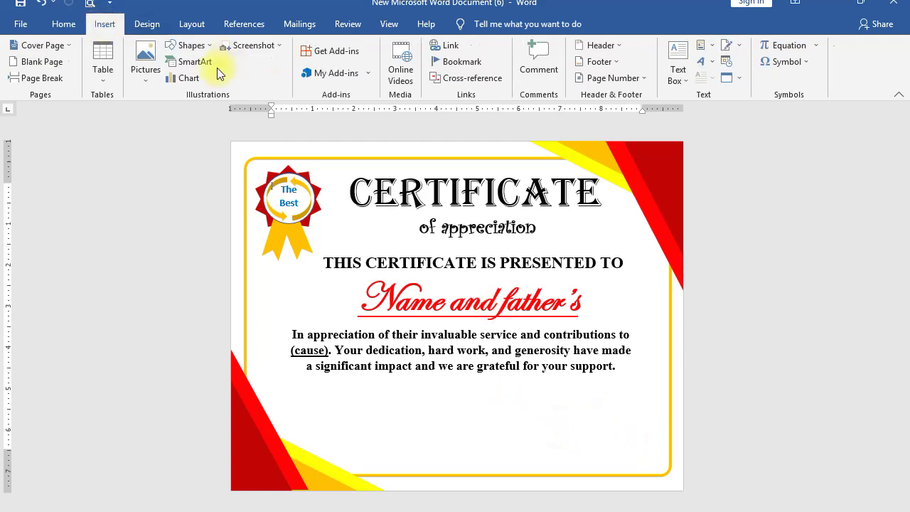
left_click(209, 46)
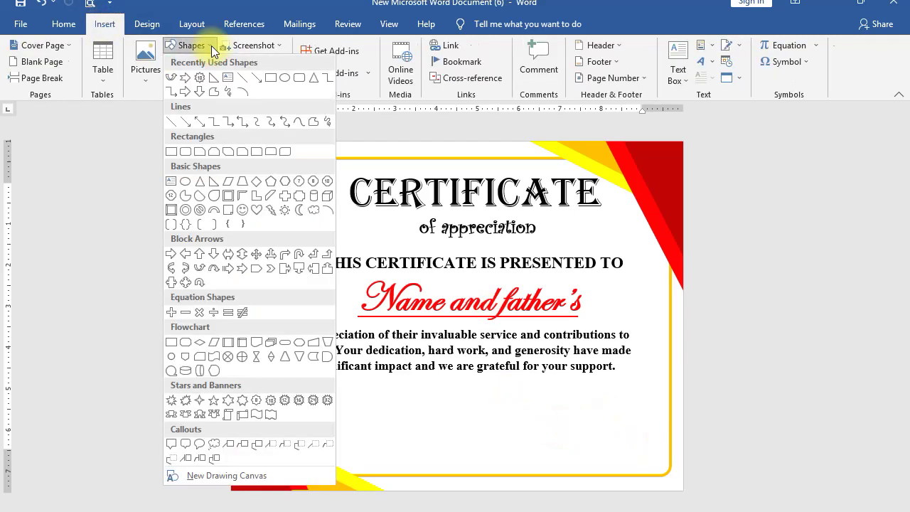
left_click(242, 80)
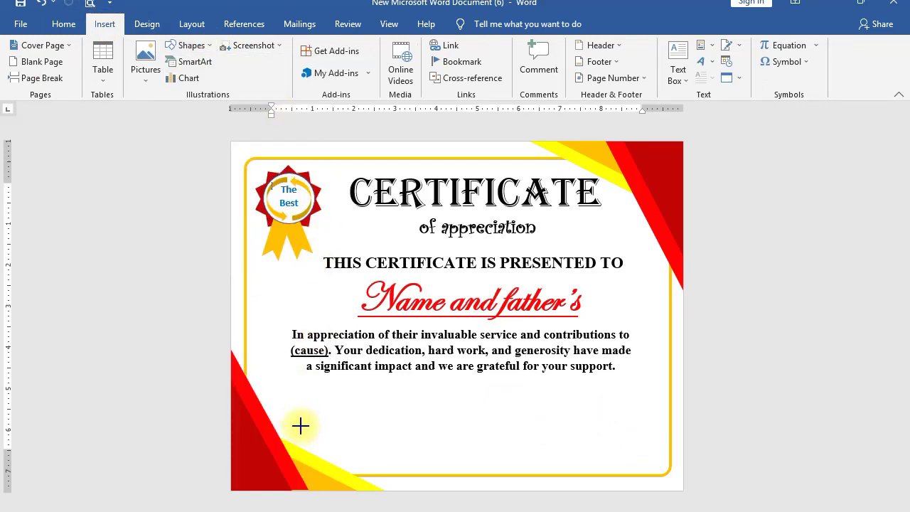
left_click_drag(299, 421, 397, 419)
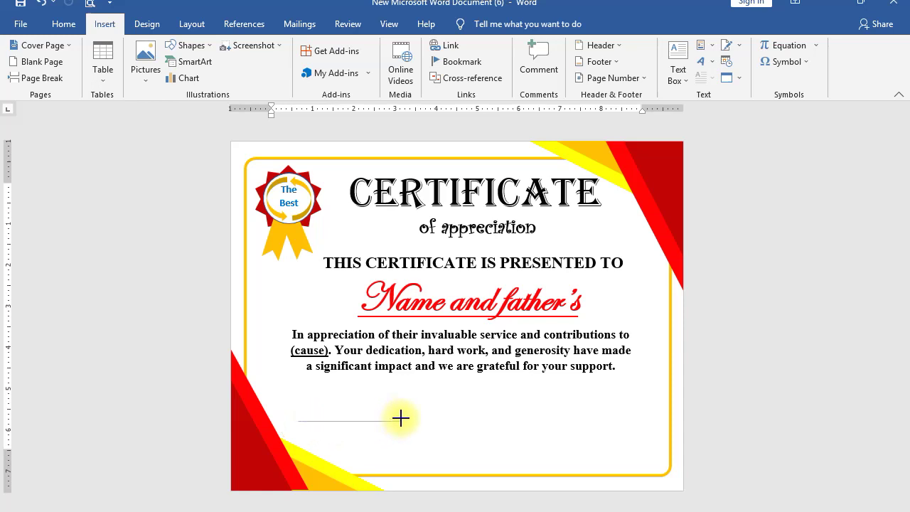
left_click_drag(400, 418, 401, 421)
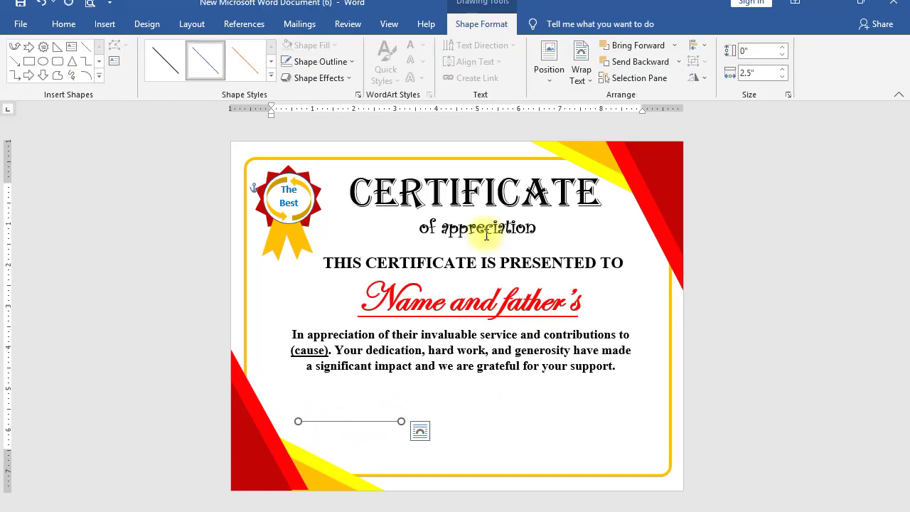
Step: Give the signature line a thicker black outline and lengthen it
left_click(348, 62)
mouse_move(369, 222)
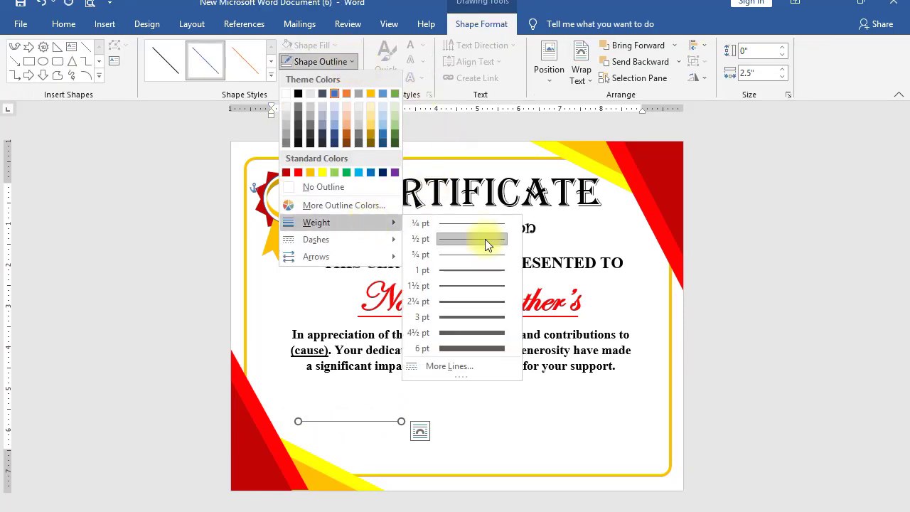
left_click(483, 314)
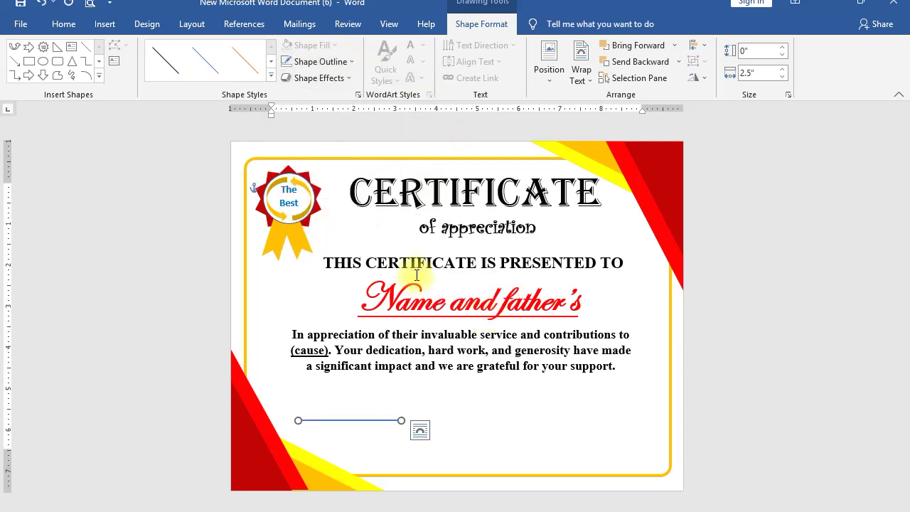
left_click(355, 63)
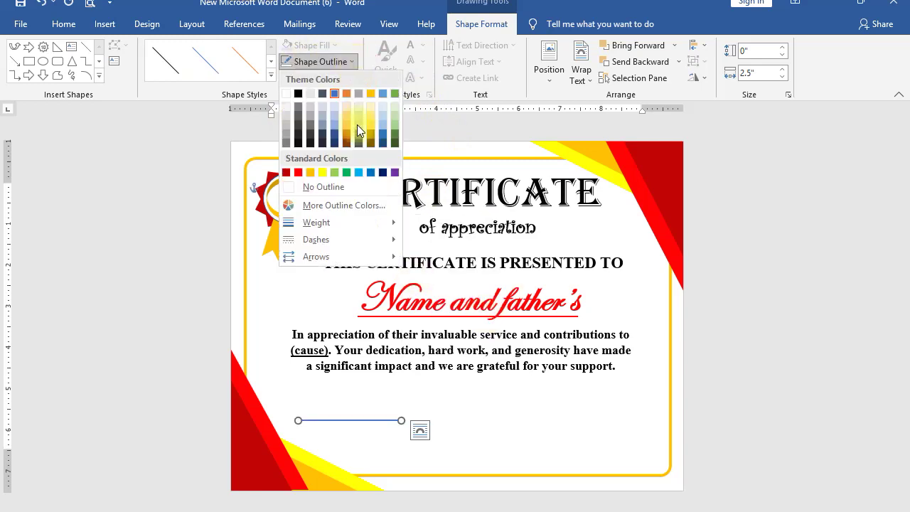
left_click(298, 93)
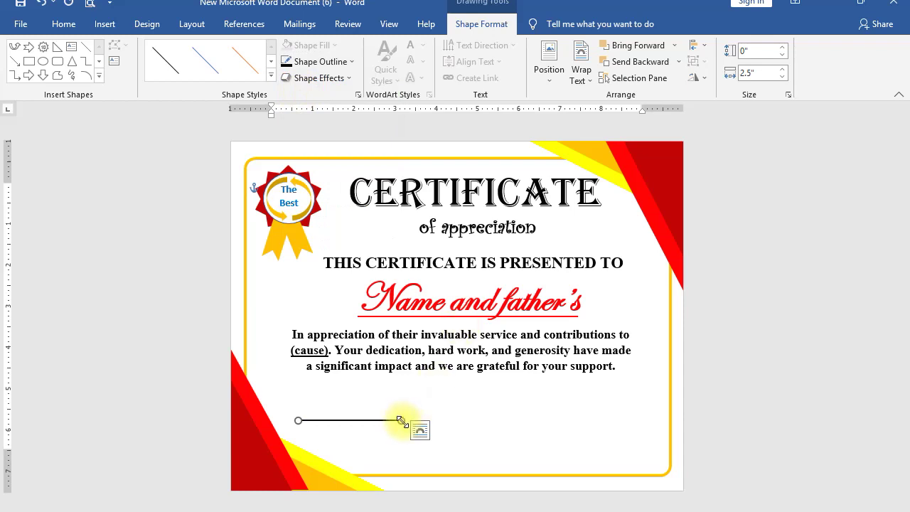
mouse_move(400, 420)
left_mouse_down()
mouse_move(413, 417)
mouse_move(399, 428)
mouse_move(372, 424)
left_mouse_up()
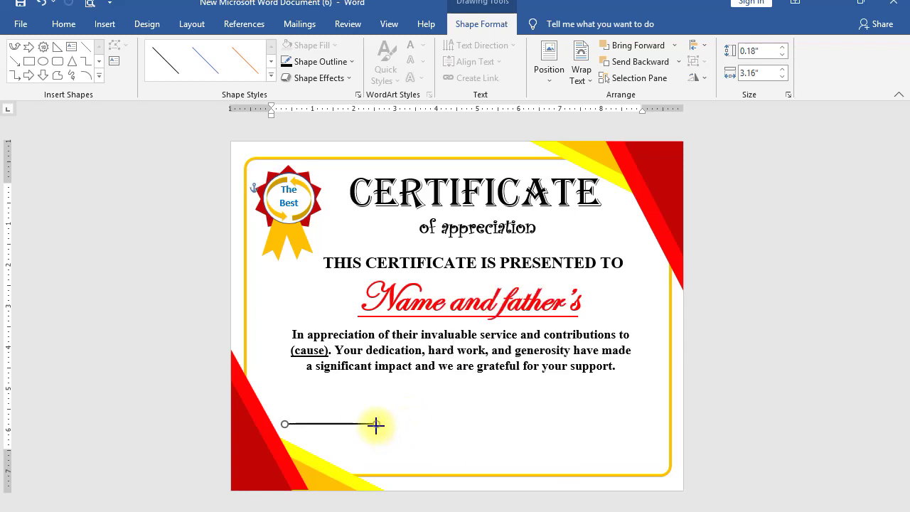
Step: Lengthen the lower-left signature line to about 2.76 inches, level it, and nudge it right
left_click_drag(373, 424, 375, 425)
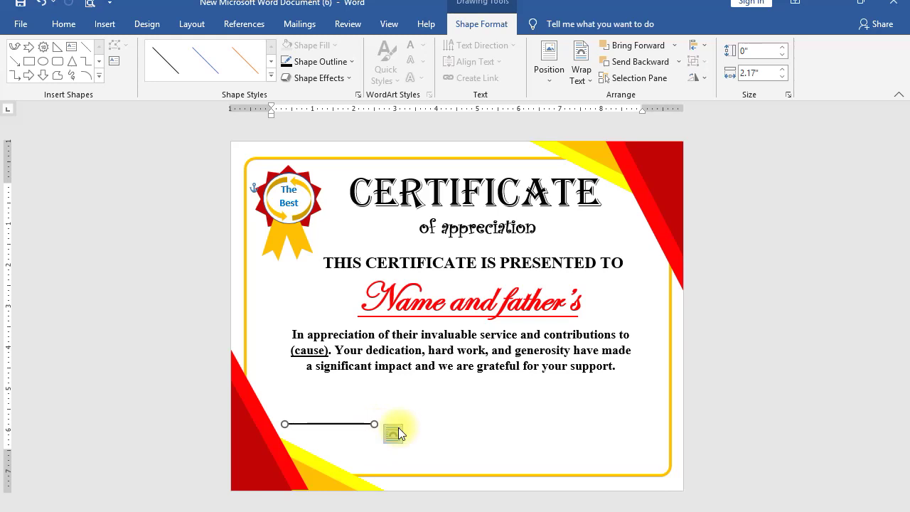
left_click(399, 408)
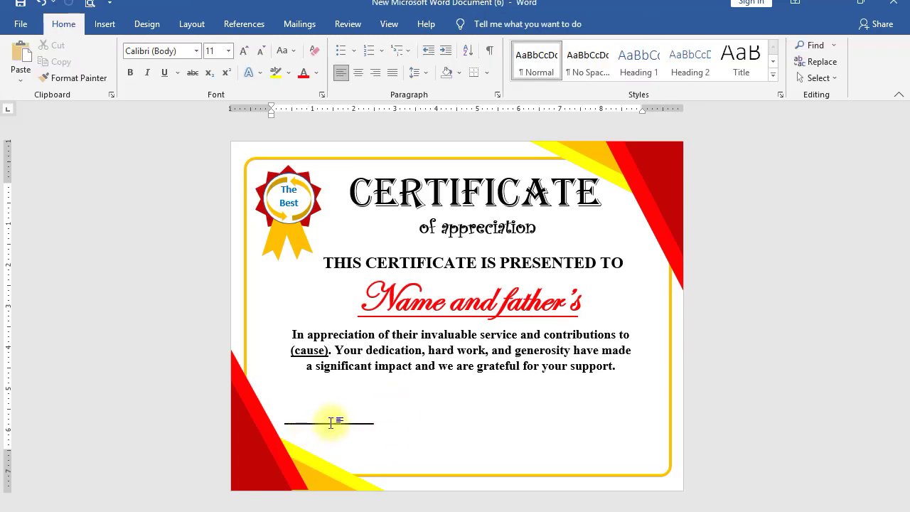
left_click(331, 424)
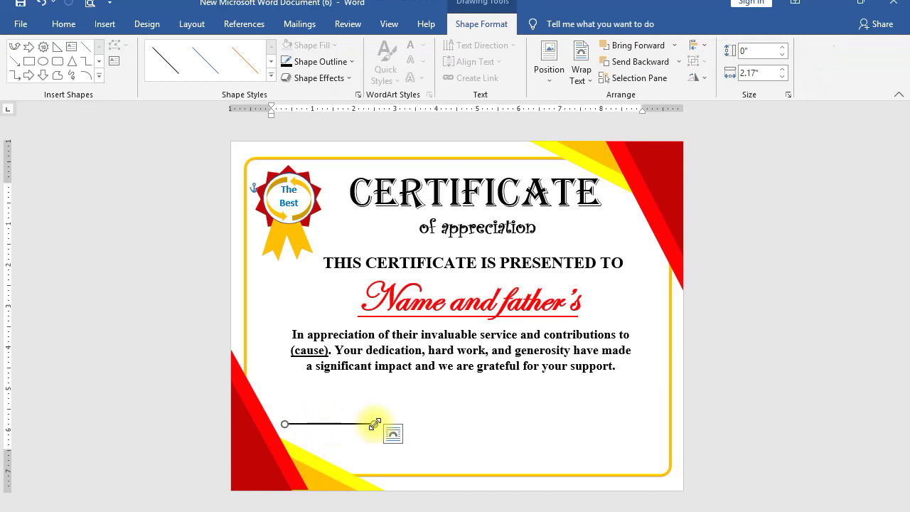
left_click_drag(375, 424, 398, 425)
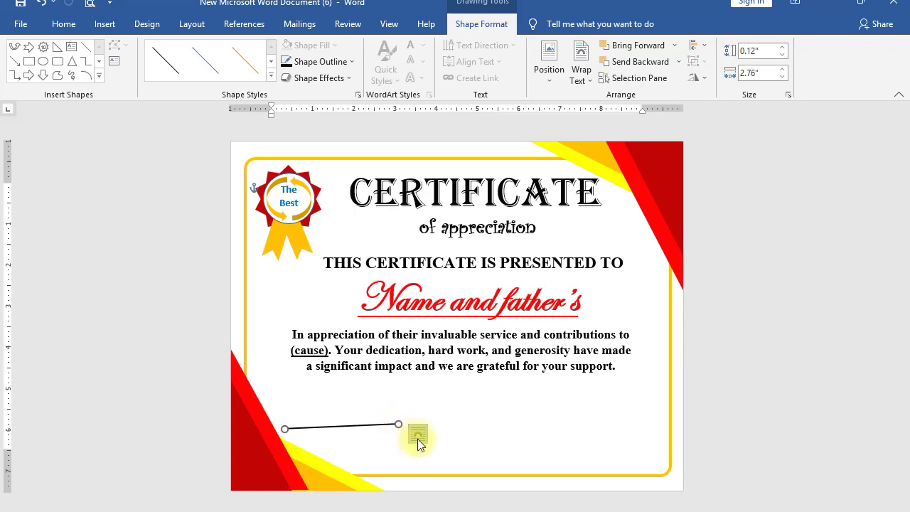
left_click(417, 436)
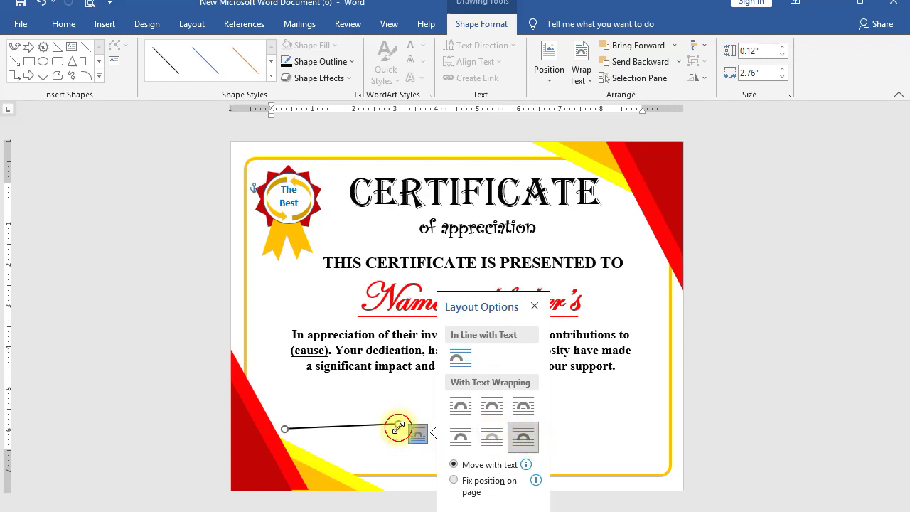
left_click_drag(399, 425, 396, 429)
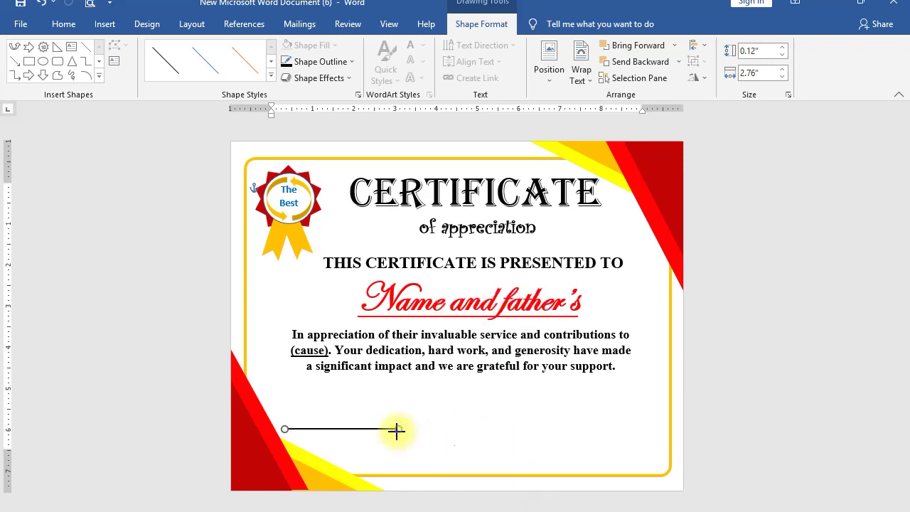
left_click(379, 431)
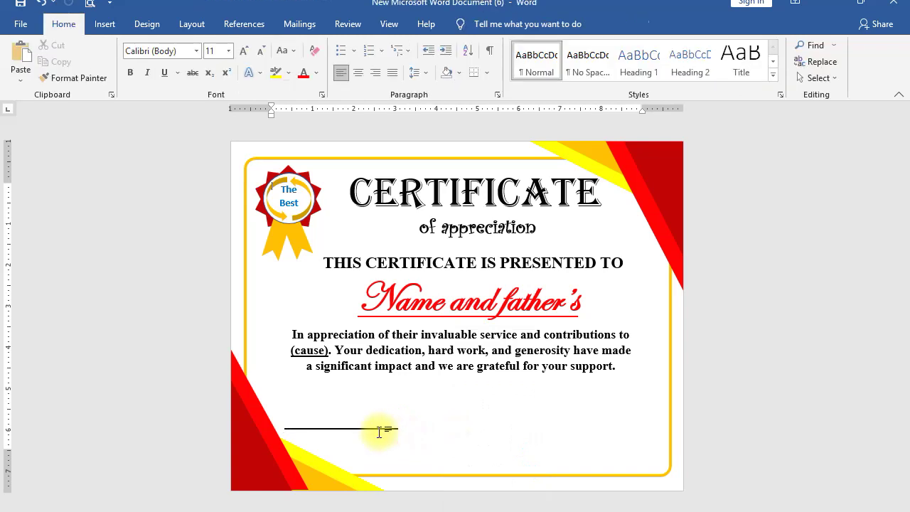
left_click(377, 429)
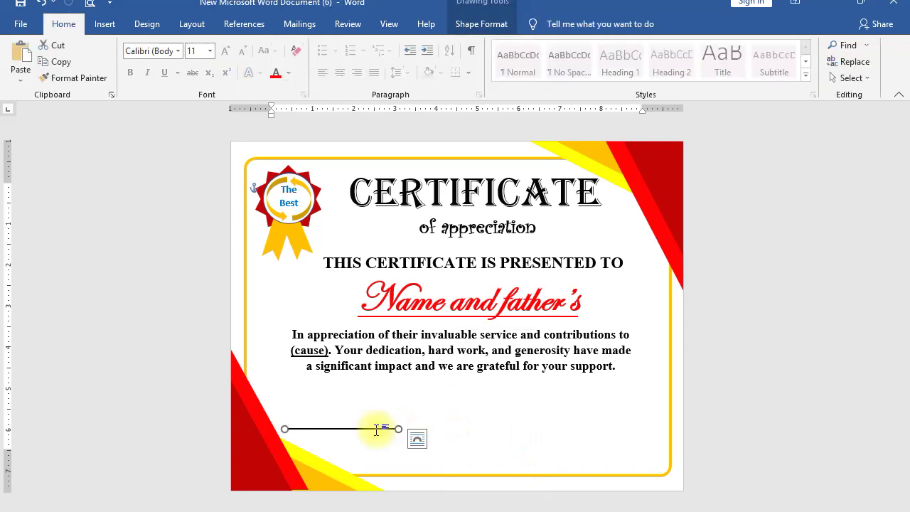
key("Right")
key("Right")
key("Right")
key("Right")
key("Right")
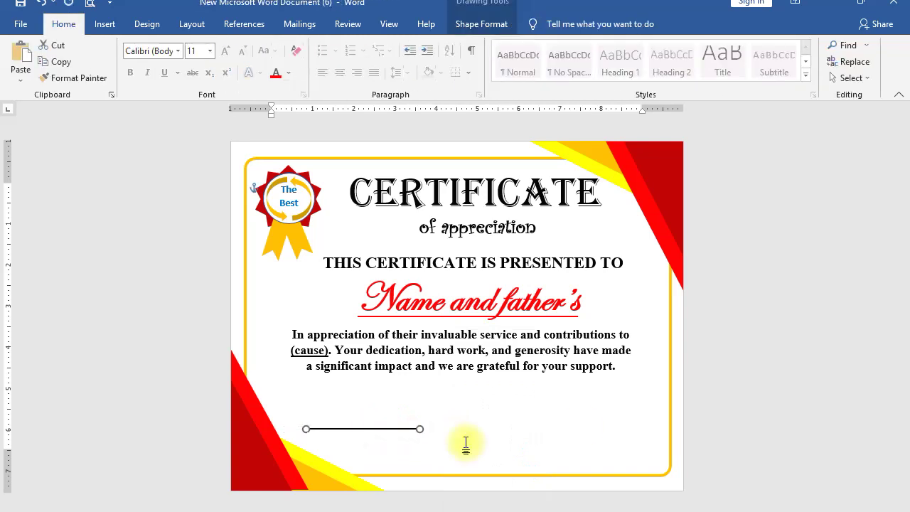
Step: Paste a copy of the signature line and move it to the lower right of the page
left_click(392, 438)
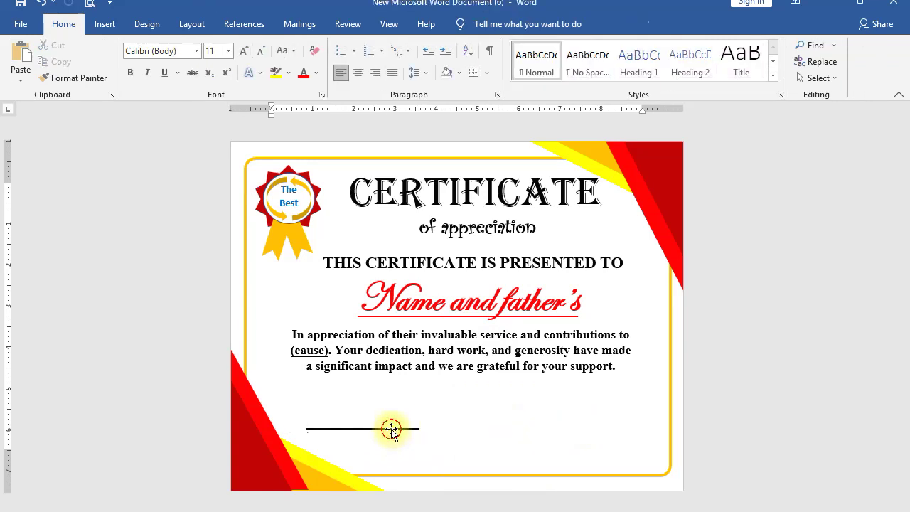
left_click(391, 429)
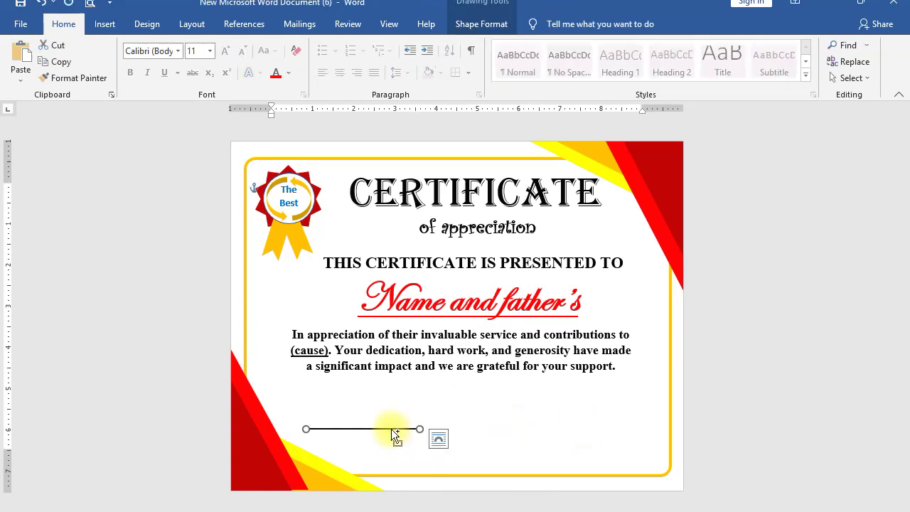
left_click(461, 419)
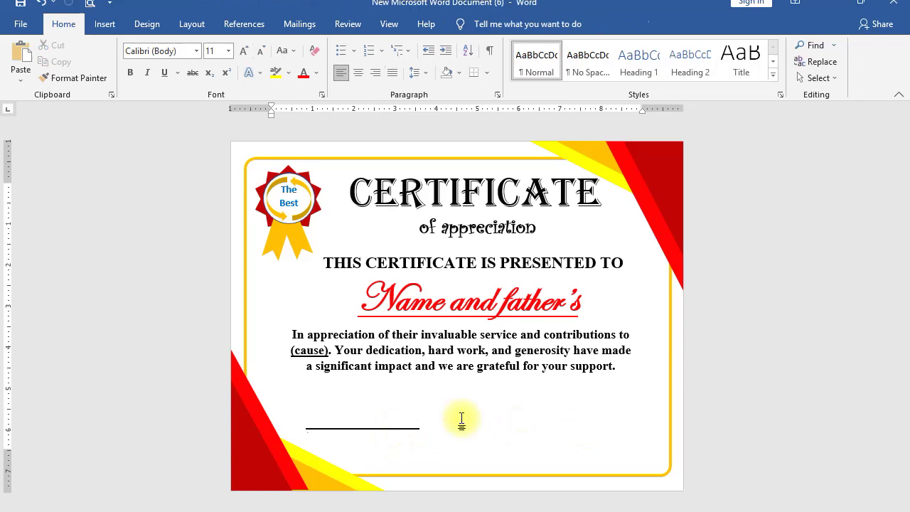
key("ctrl+v")
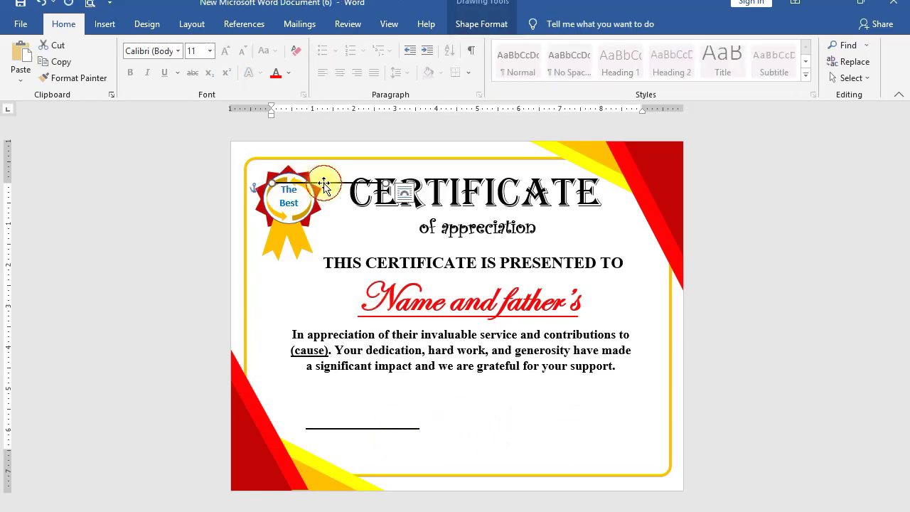
left_click_drag(323, 184, 584, 422)
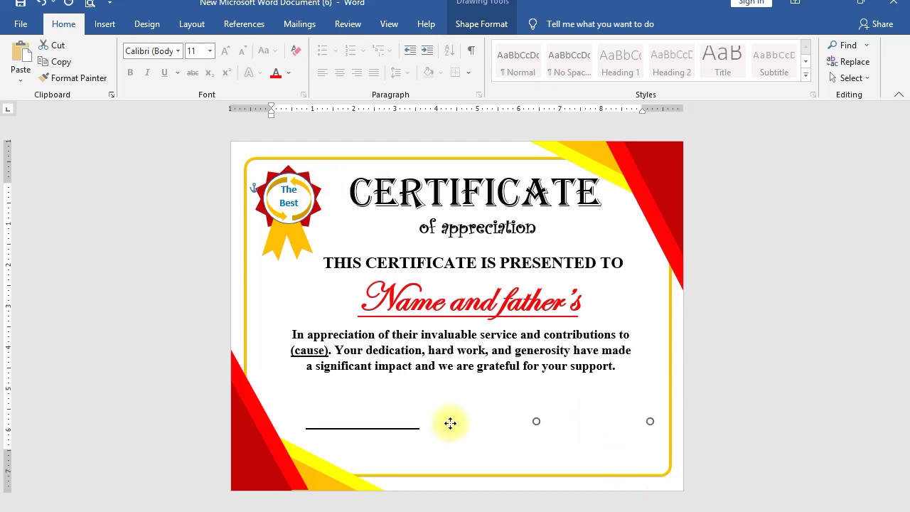
Step: Nudge the right and left signature lines so they sit level and aligned
left_click_drag(584, 424, 583, 426)
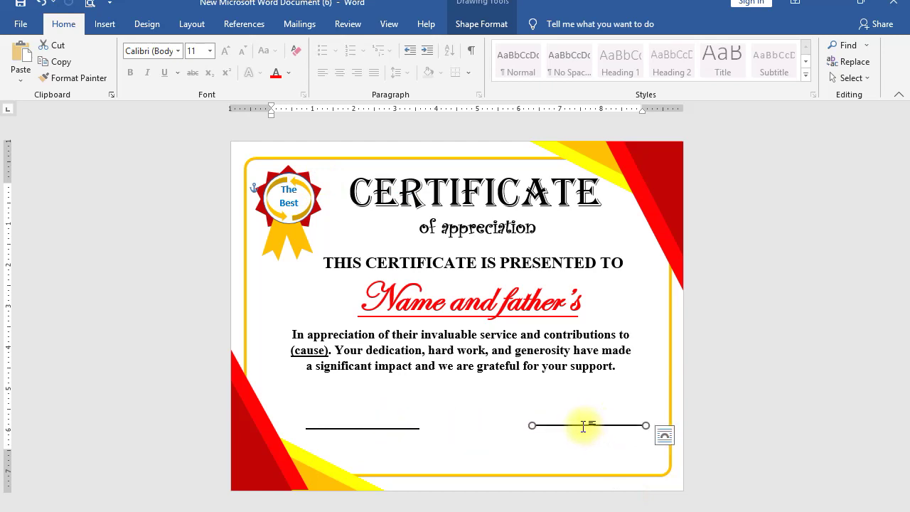
left_click(624, 446)
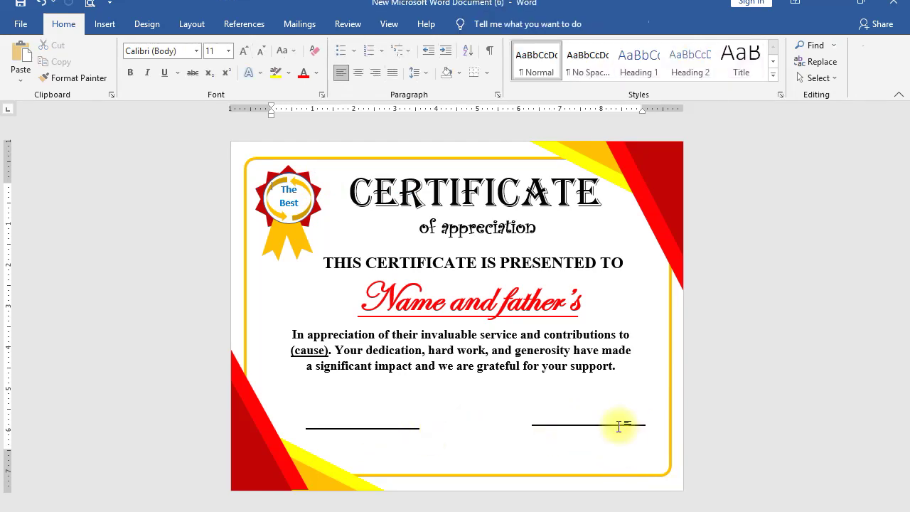
left_click(618, 425)
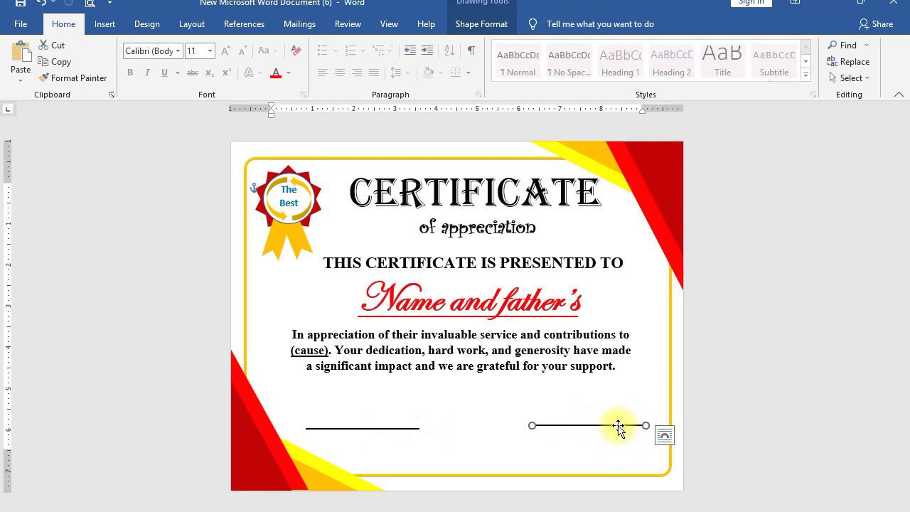
left_click_drag(618, 427, 617, 426)
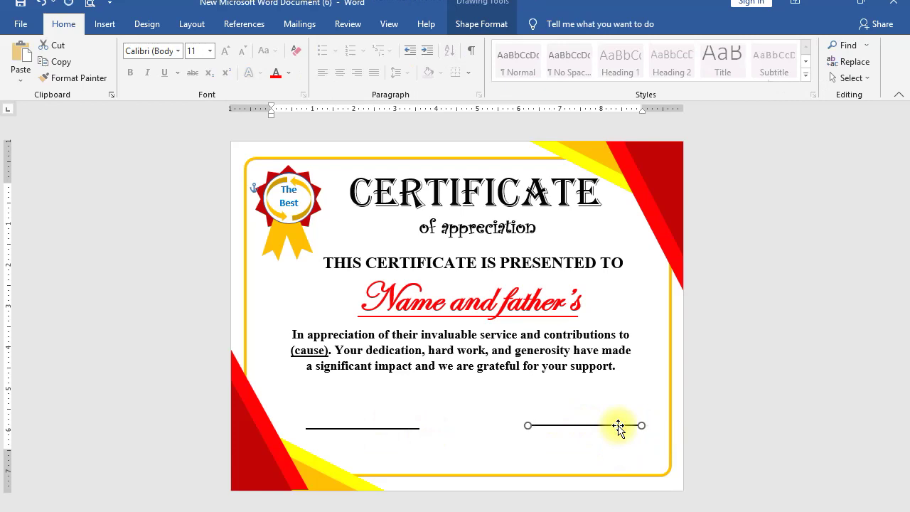
left_click(345, 429)
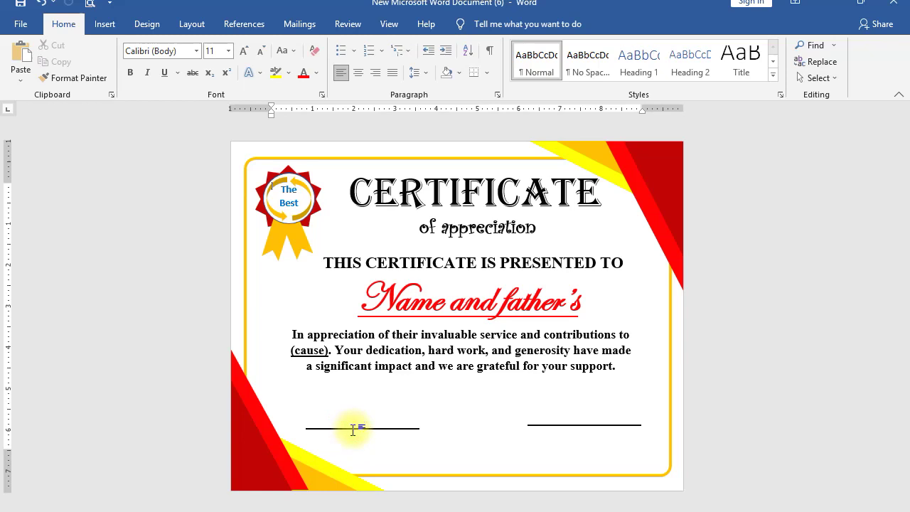
left_click(353, 428)
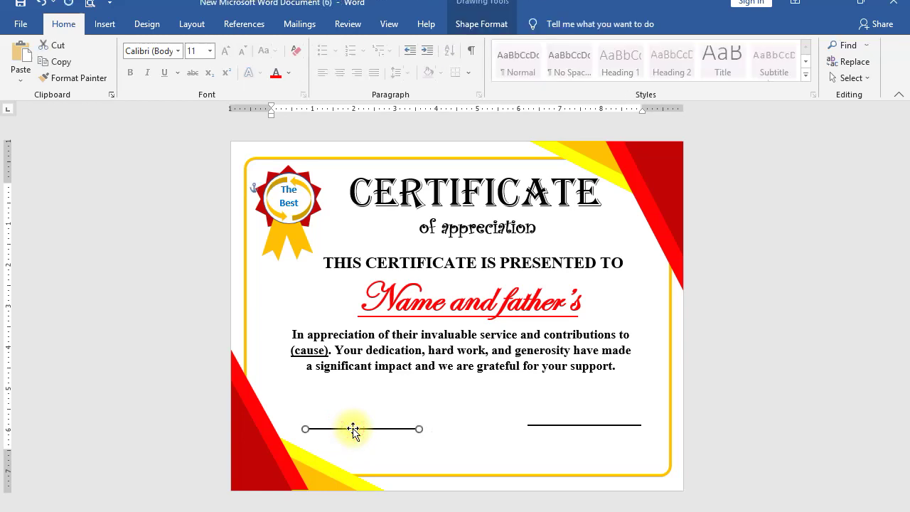
key("Left")
key("Left")
key("Left")
key("Left")
key("Left")
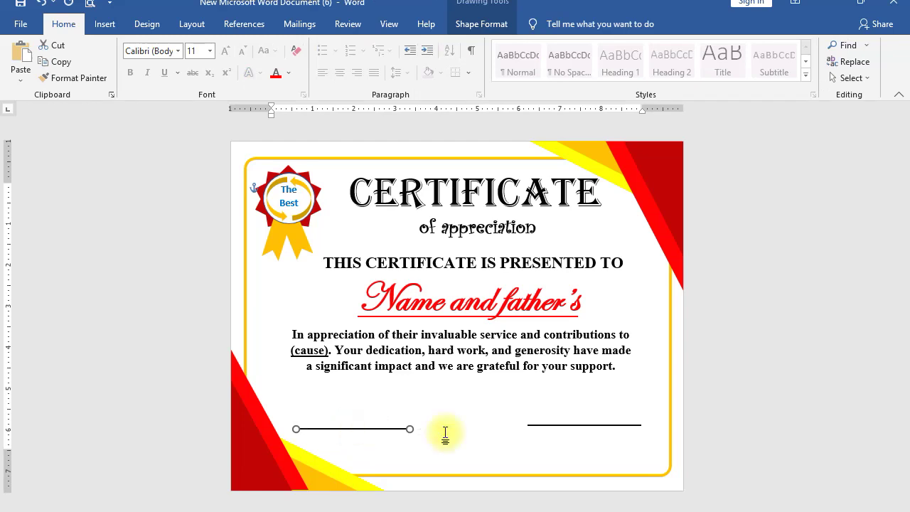
Step: Check the right signature line's position and save the certificate
left_click(584, 427)
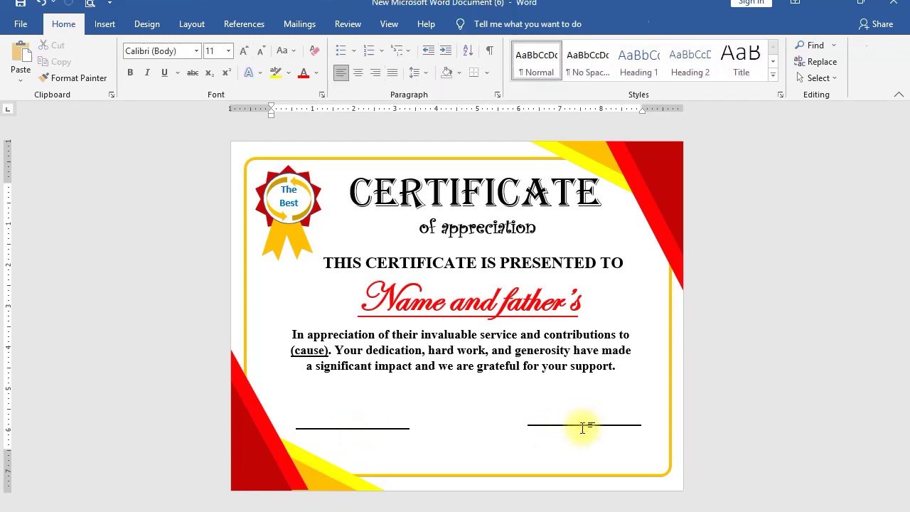
left_click(587, 424)
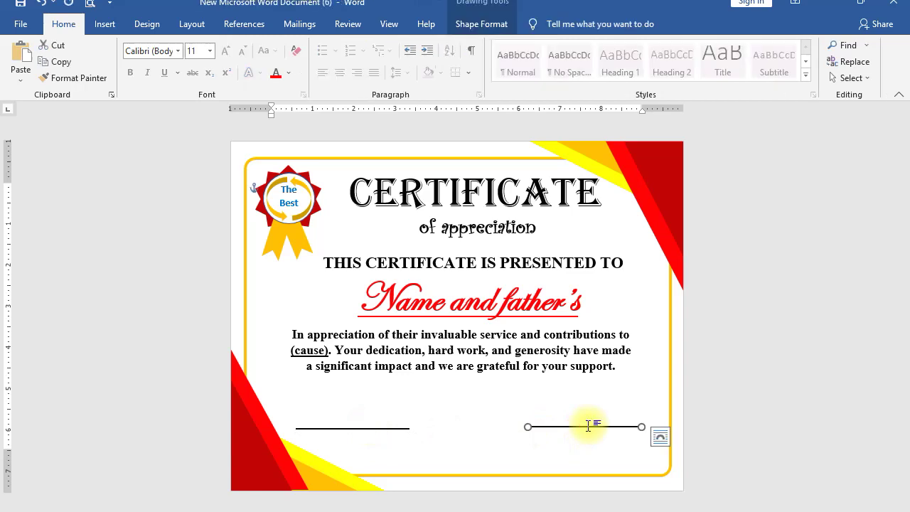
left_click(738, 424)
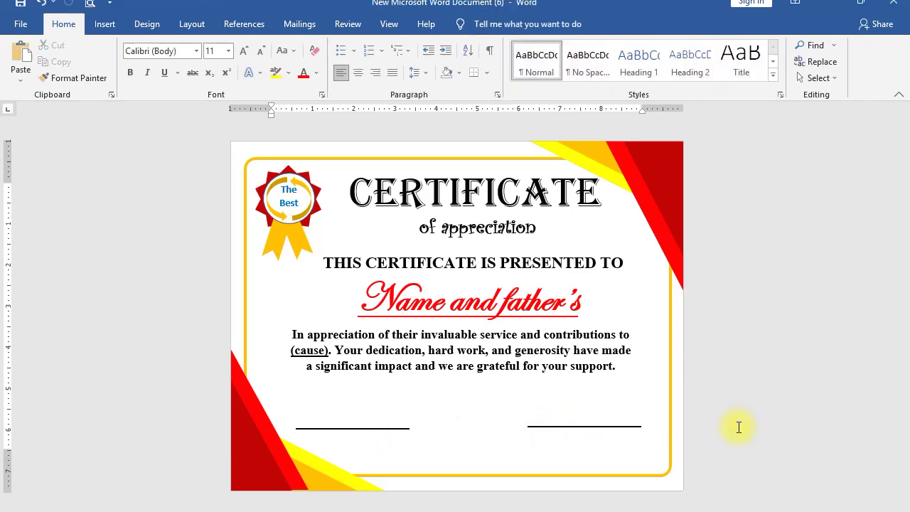
left_click(20, 5)
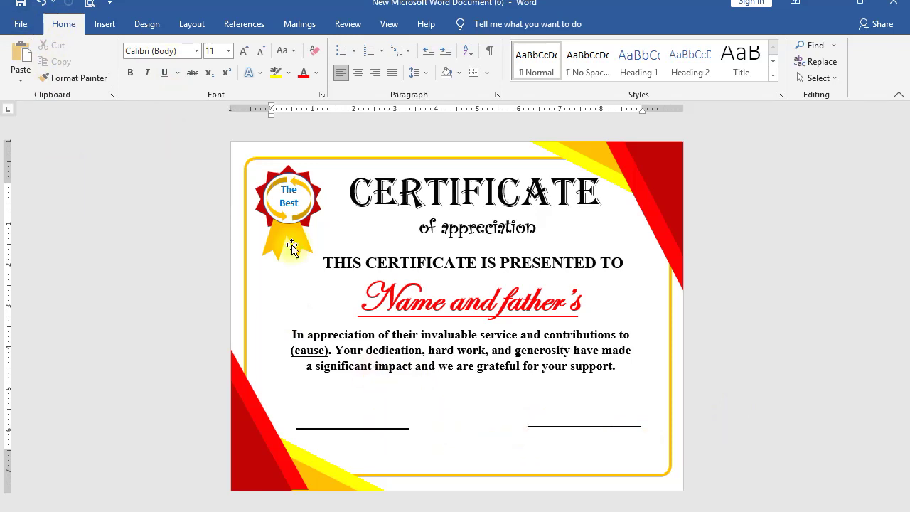
Step: Draw a simple text box below the left signature line for the label
left_click(103, 26)
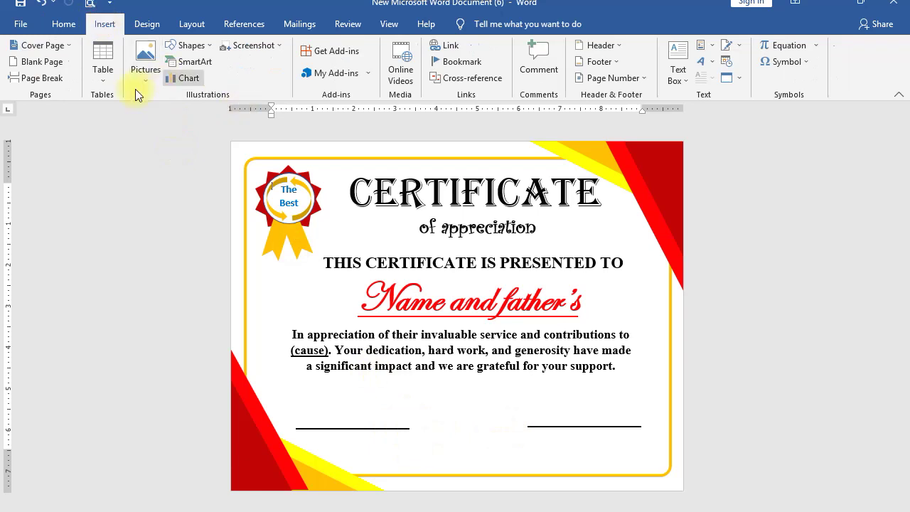
left_click(678, 77)
left_click(599, 452)
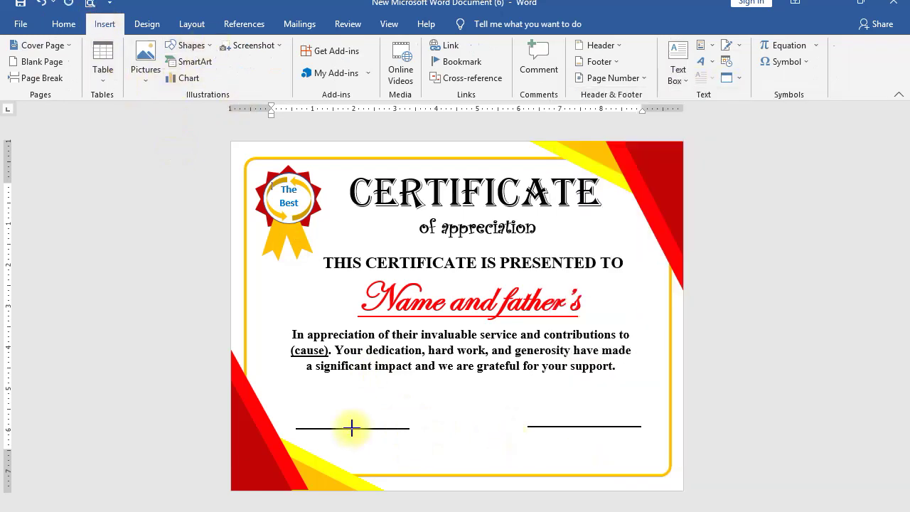
left_click_drag(299, 434, 405, 448)
type("Name of the Authority")
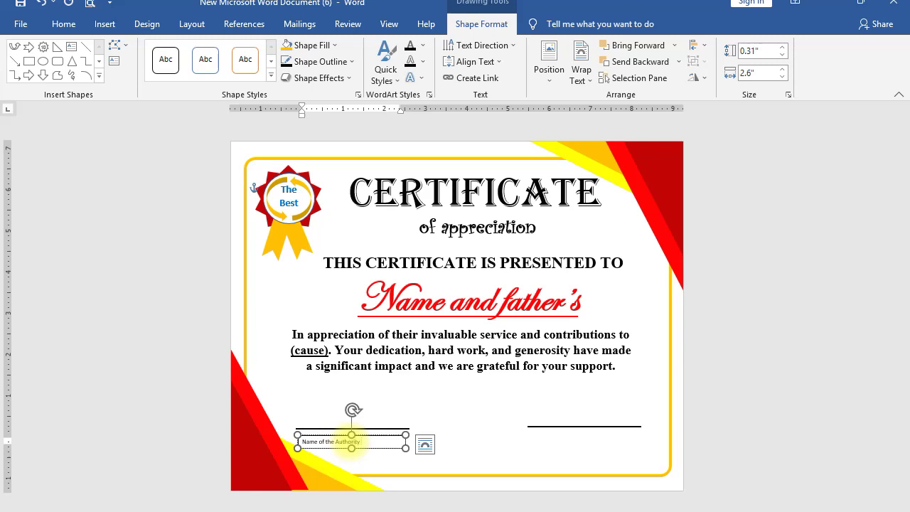
Step: Make the 'Name of the Authority' text centred, bold and 16 point
double_click(348, 441)
key("ctrl+shift+Left")
key("ctrl+shift+Left")
left_click(64, 29)
left_click(357, 73)
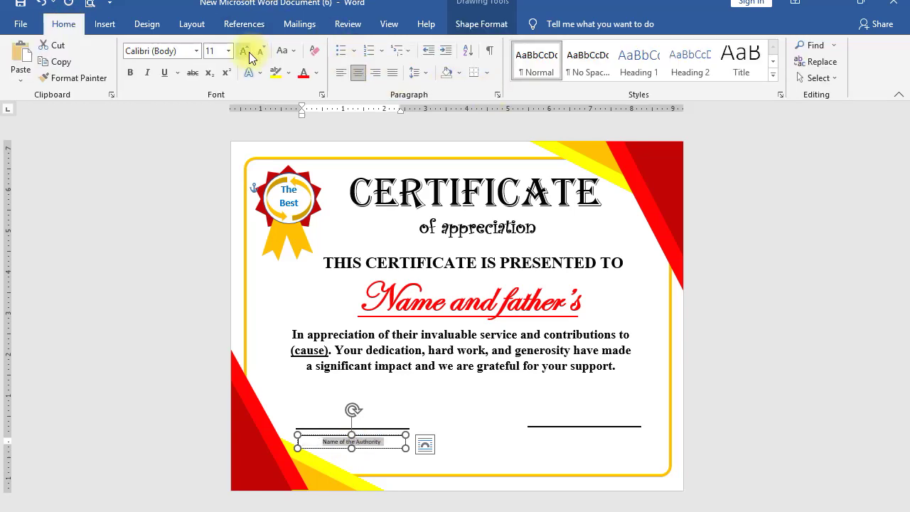
left_click(131, 72)
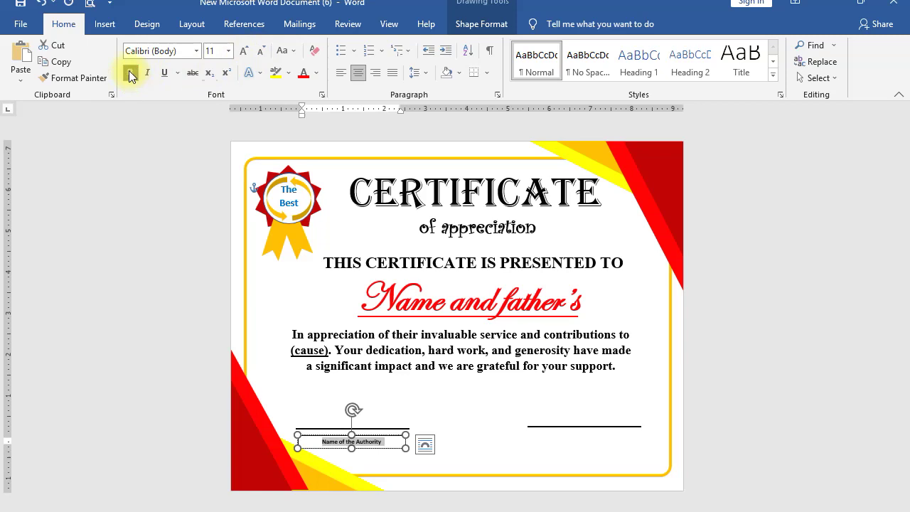
left_click(243, 52)
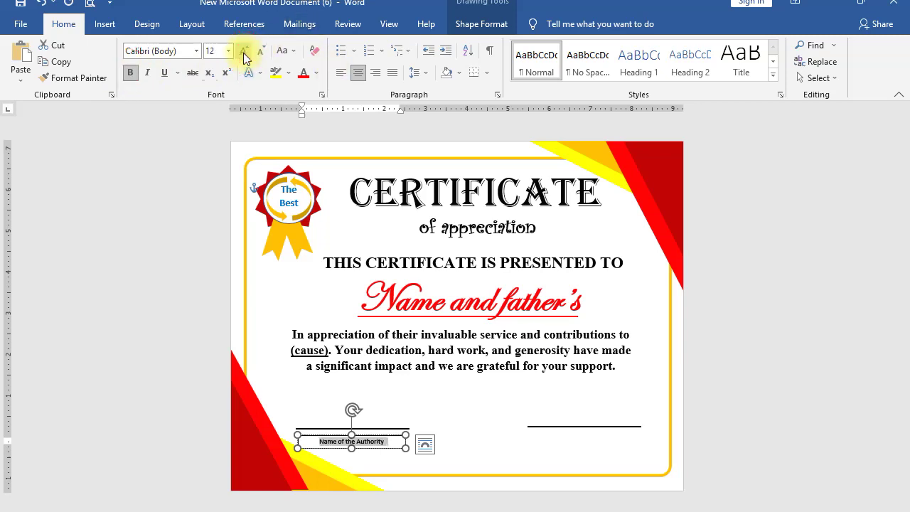
left_click(244, 52)
left_click(244, 53)
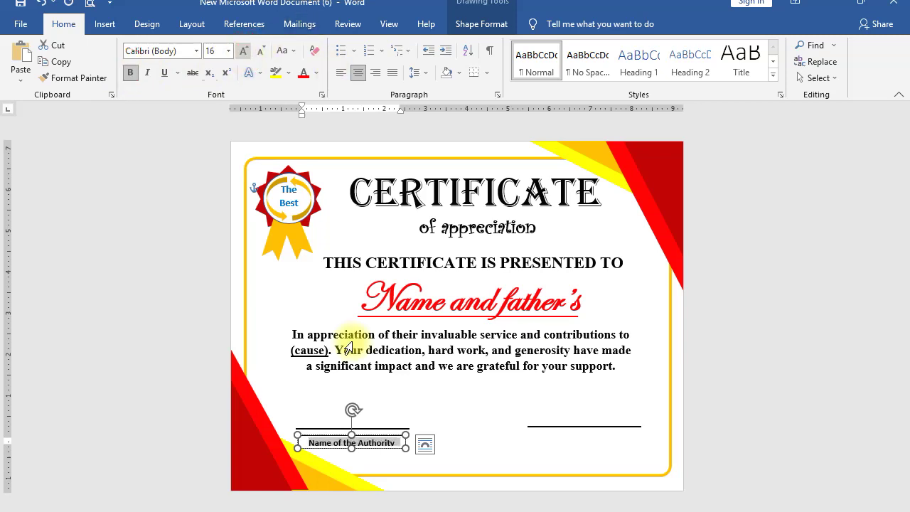
Step: Make the label box taller and nudge it up slightly
left_click_drag(351, 448, 359, 435)
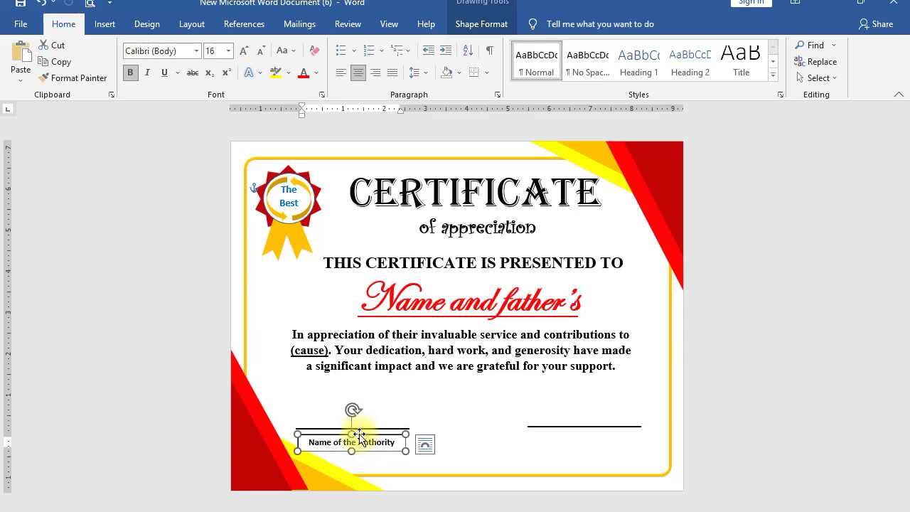
left_click(477, 366)
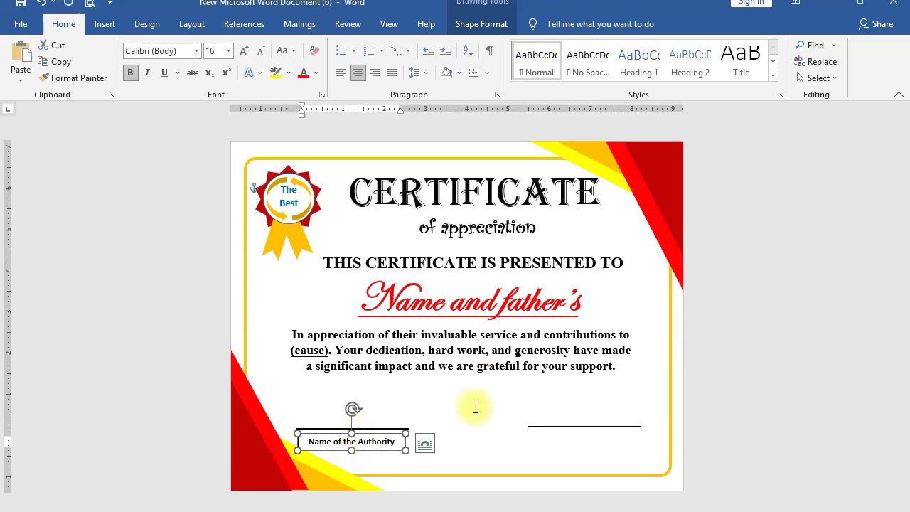
left_click(368, 450)
key("ctrl+Up")
key("ctrl+Up")
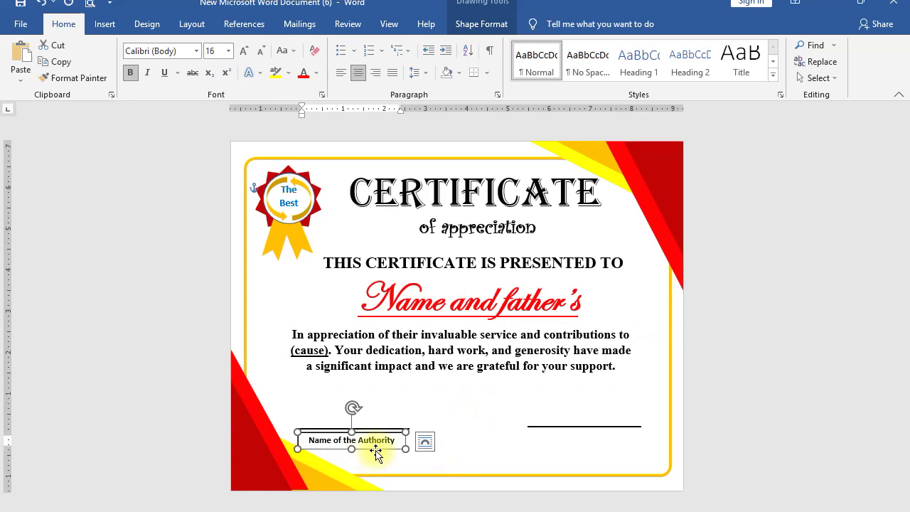
Step: Set the label box's outline to No line in Format Shape
right_click(377, 449)
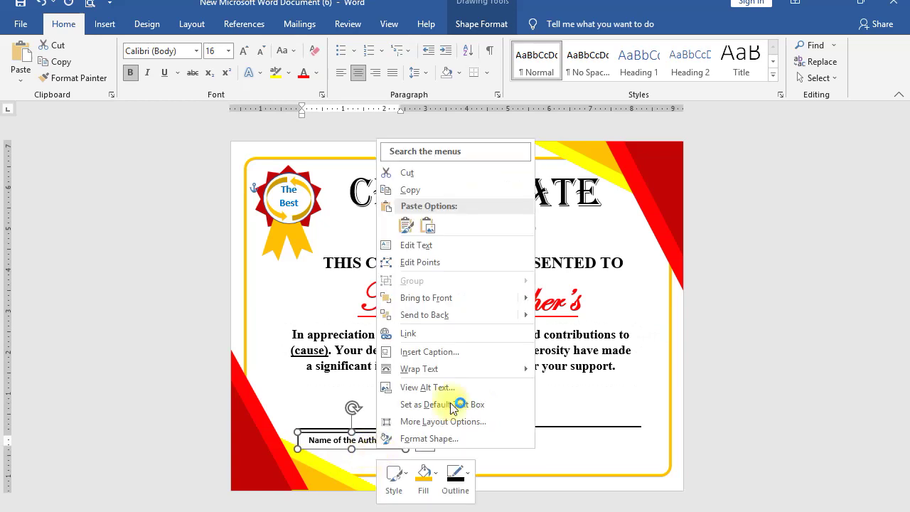
left_click(419, 438)
left_click(739, 241)
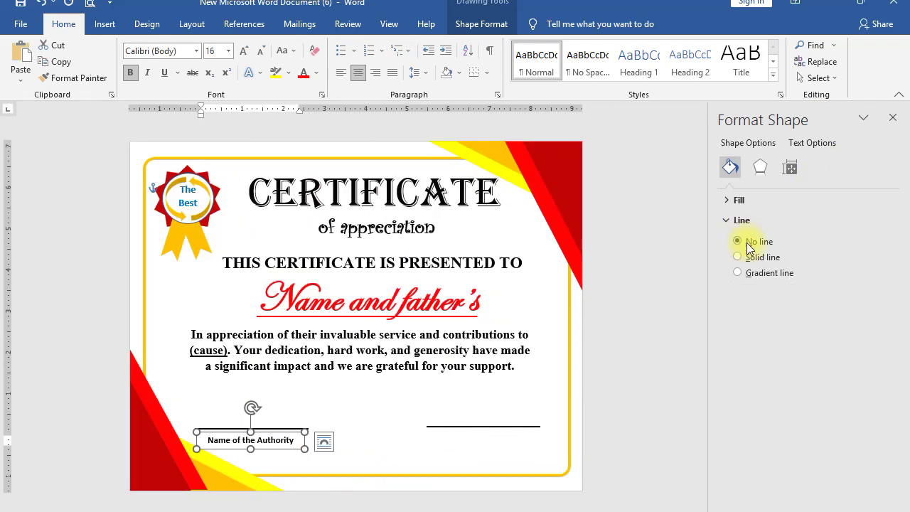
left_click(889, 120)
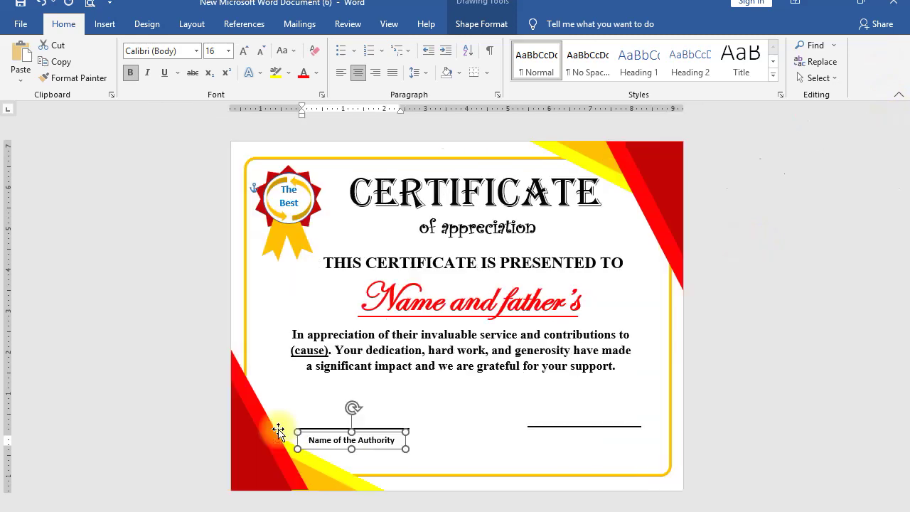
left_click(367, 446)
Step: Duplicate the 'Name of the Authority' label beneath the right signature line
left_click(367, 445)
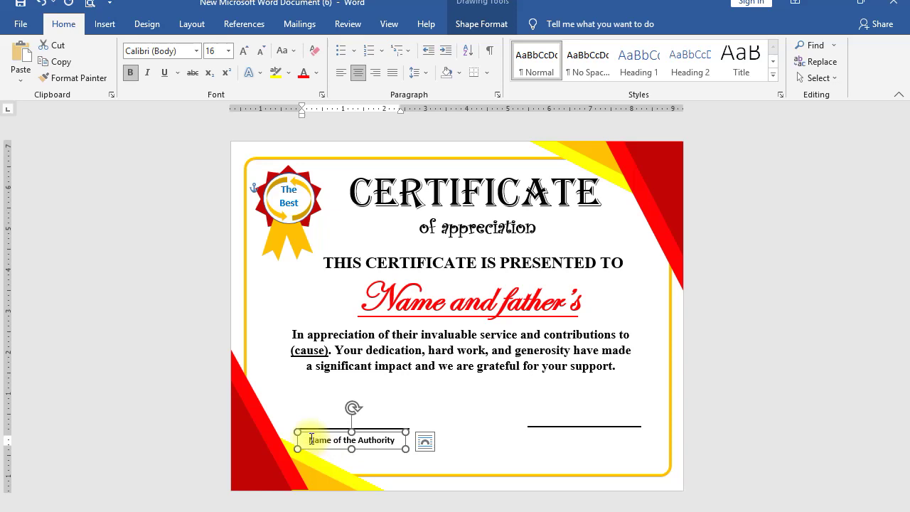
left_click(310, 440)
left_click(364, 449)
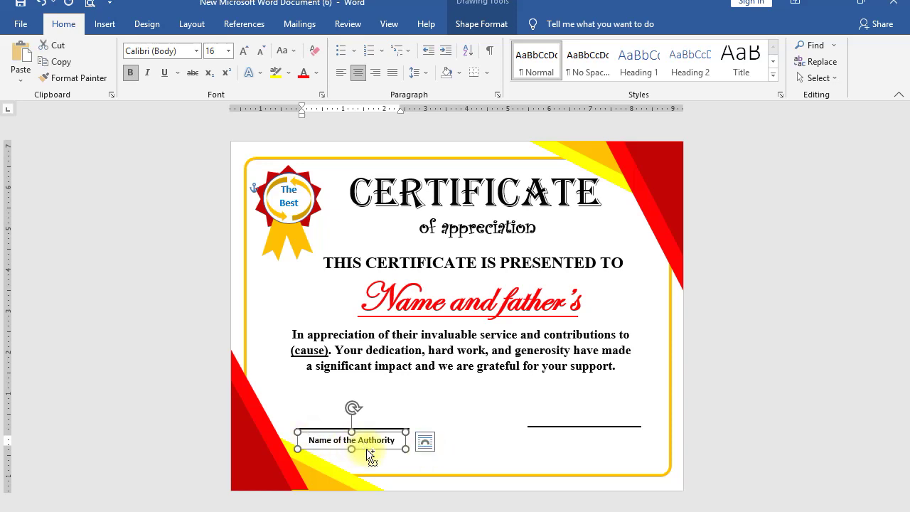
mouse_move(366, 449)
left_mouse_down("ctrl")
mouse_move(484, 448)
mouse_move(548, 434)
left_mouse_up("ctrl")
left_click(535, 439)
left_click_drag(599, 447, 591, 446)
Step: Replace 'Name' with 'Sign' in the right label so it reads 'Sign of the Authority'
left_click(591, 445)
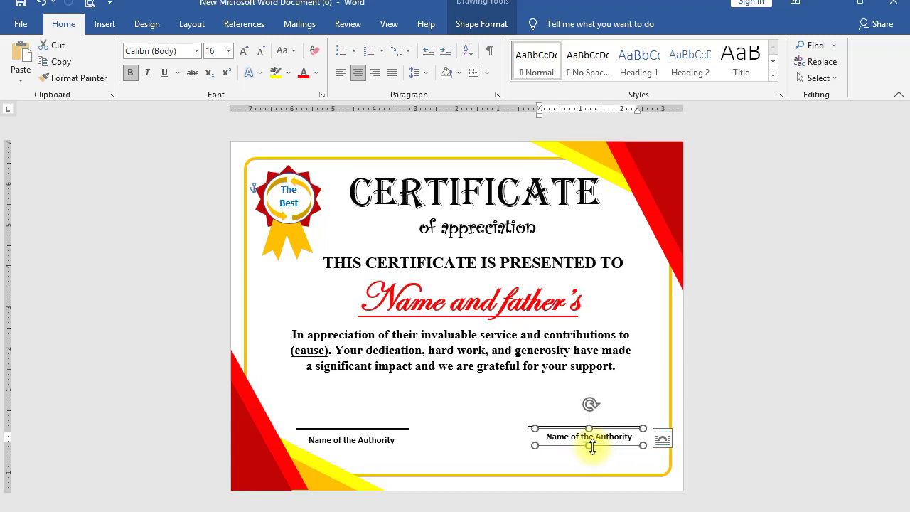
left_click(569, 437)
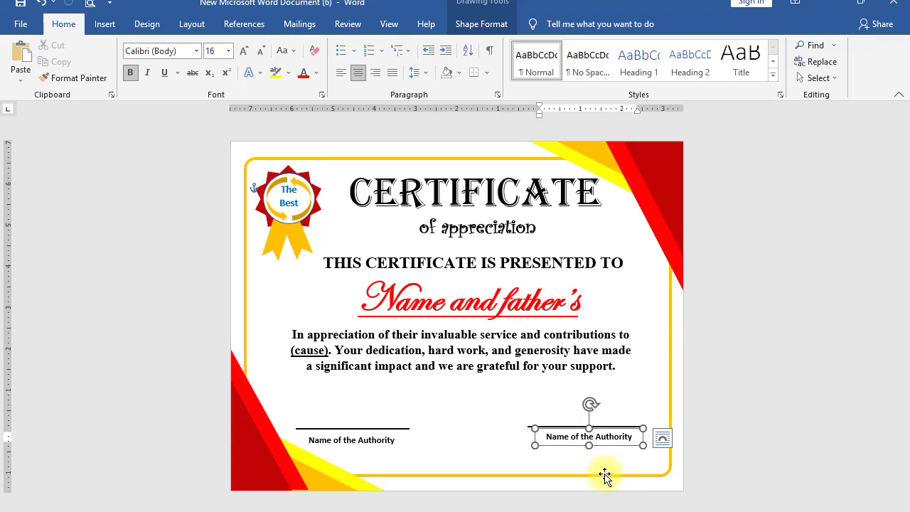
key("BackSpace")
key("BackSpace")
key("BackSpace")
key("BackSpace")
key("BackSpace")
type("S")
type("ign")
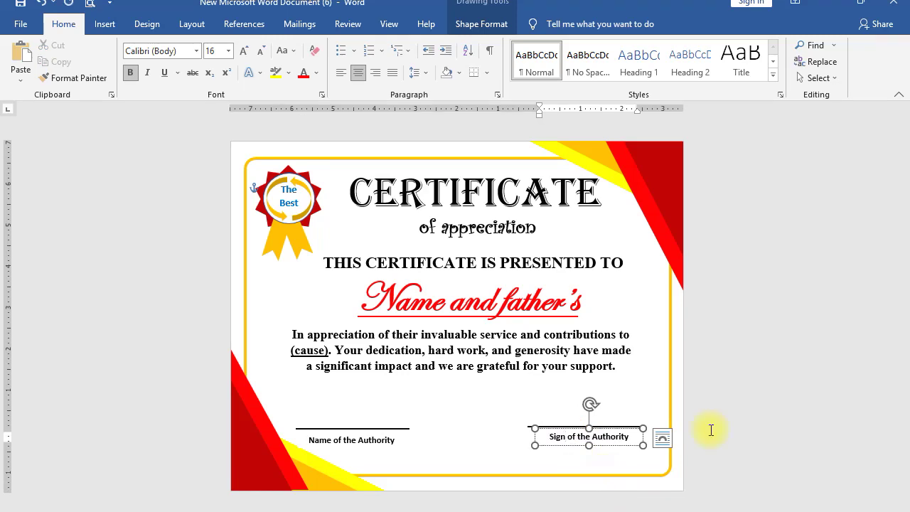
left_click(735, 400)
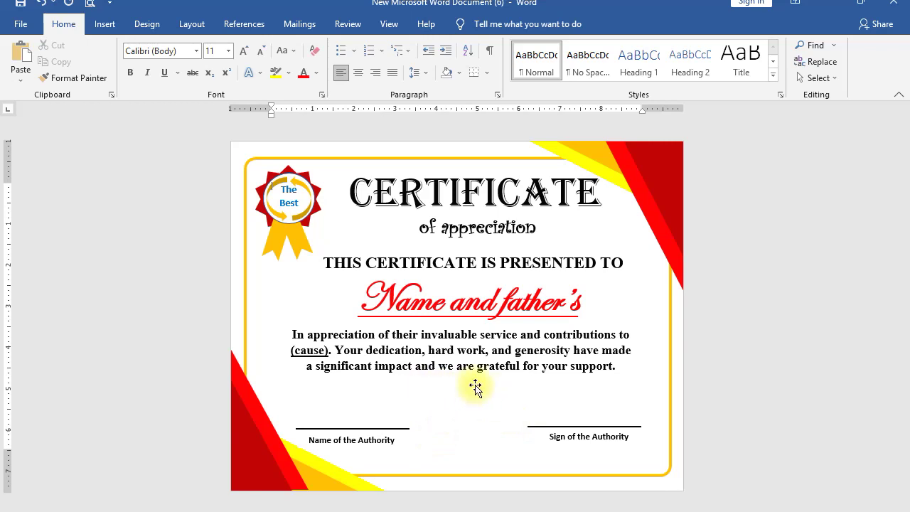
Step: Draw a text box below the appreciation paragraph for the Date
left_click(108, 24)
left_click(676, 71)
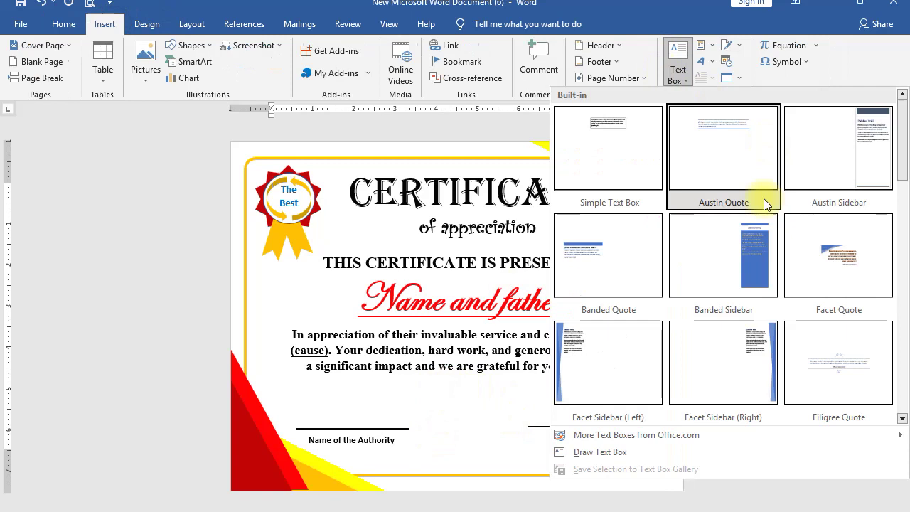
left_click(586, 452)
left_click_drag(421, 379, 516, 397)
type("Date")
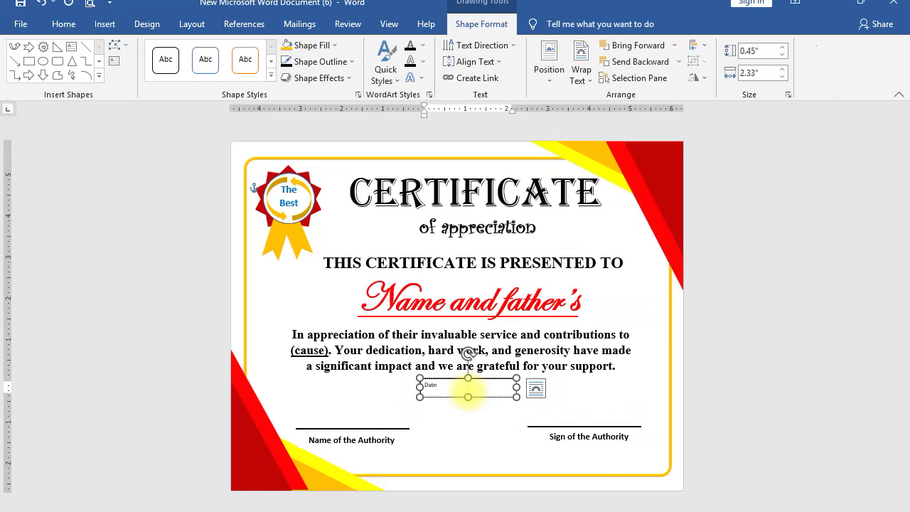
Step: Make the Date text centred, four sizes larger, bold, and bracketed as '(Date)'
key("ctrl+a")
left_click(63, 24)
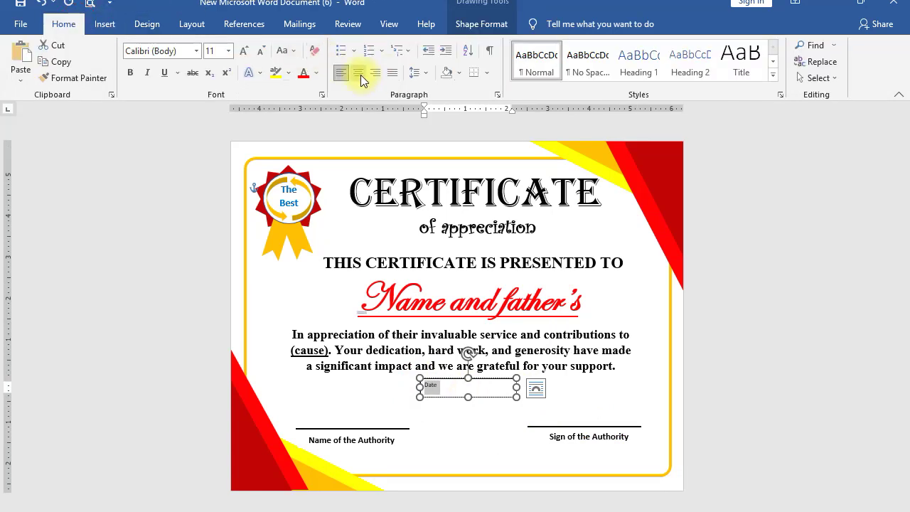
left_click(360, 74)
left_click(243, 51)
left_click(243, 51)
left_click(243, 52)
left_click(243, 52)
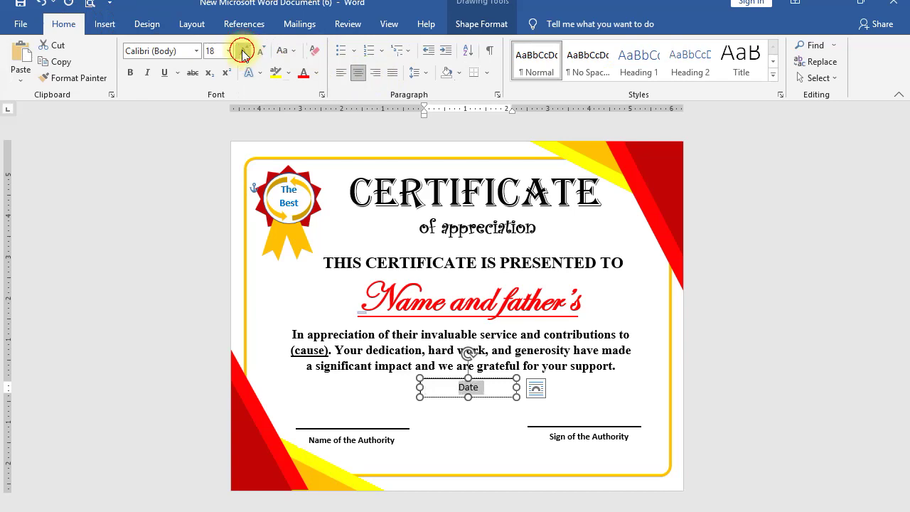
left_click(244, 51)
left_click(243, 51)
left_click(133, 75)
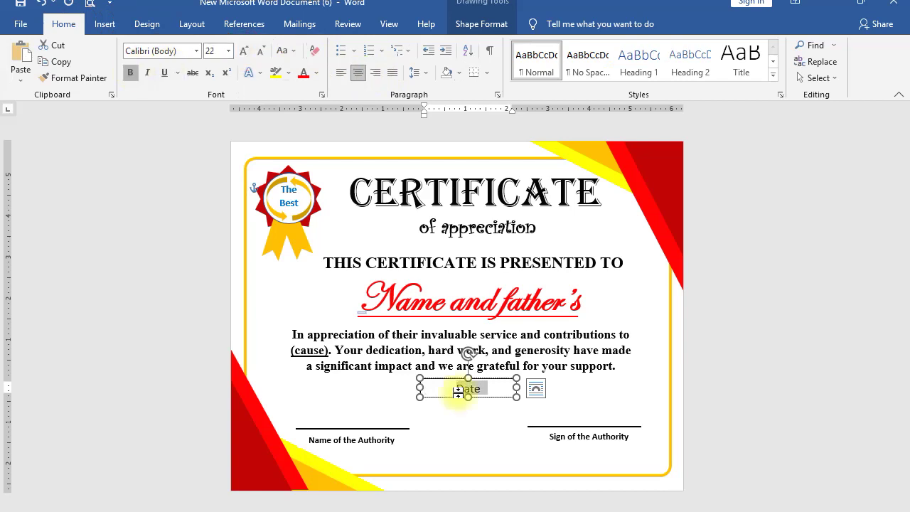
left_click_drag(468, 397, 468, 400)
left_click(456, 386)
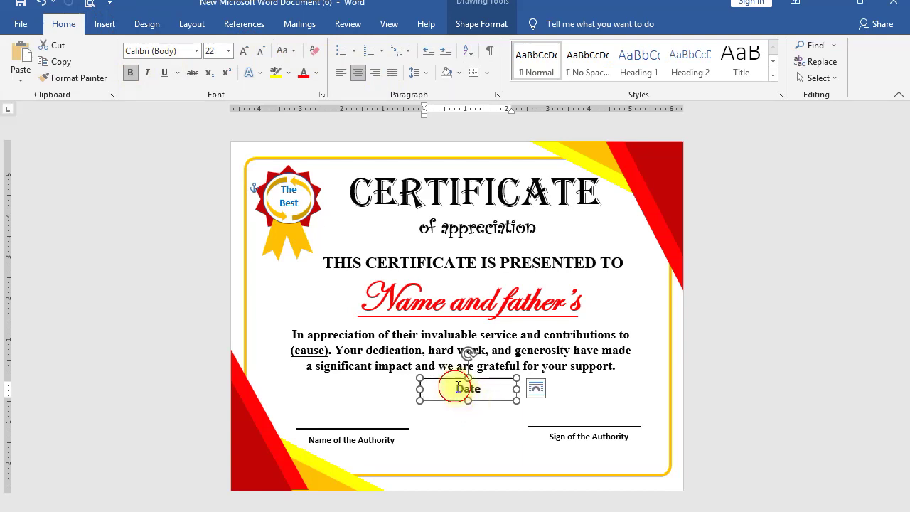
type("(Date")
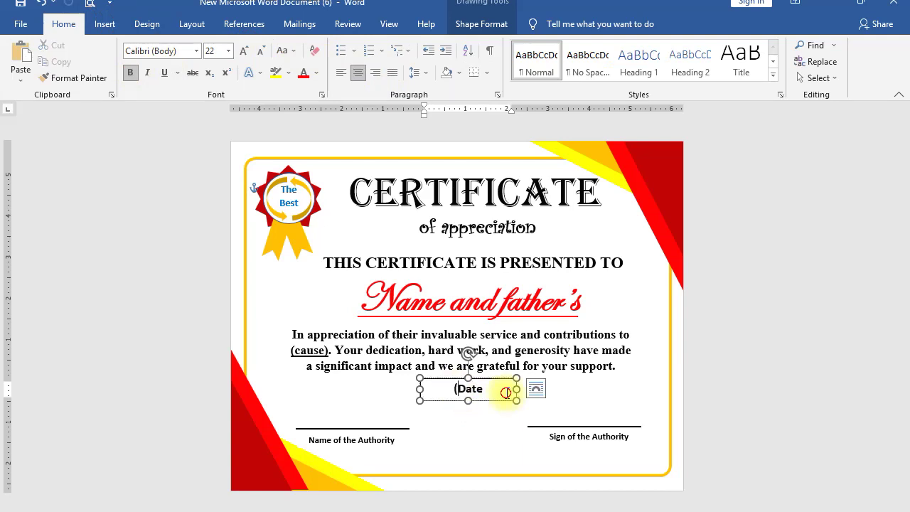
type(")")
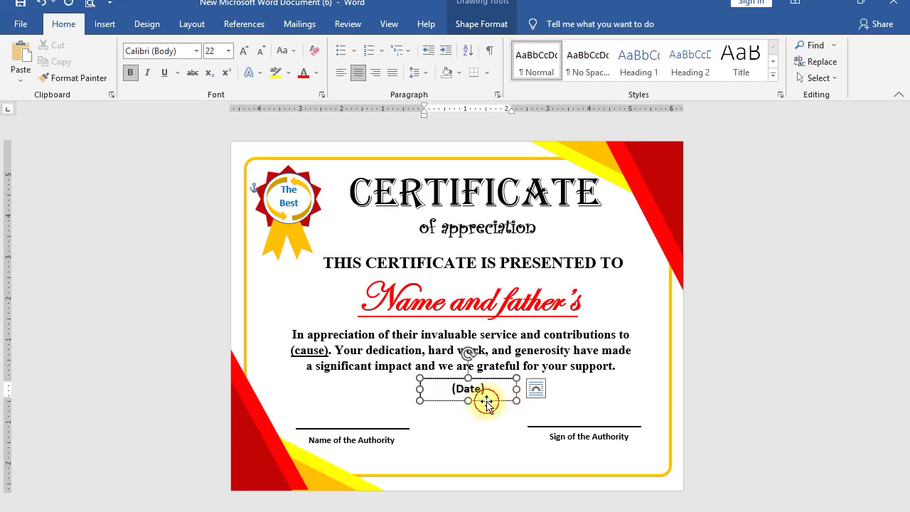
Step: Remove the (Date) box's outline and save the document
left_click(498, 400)
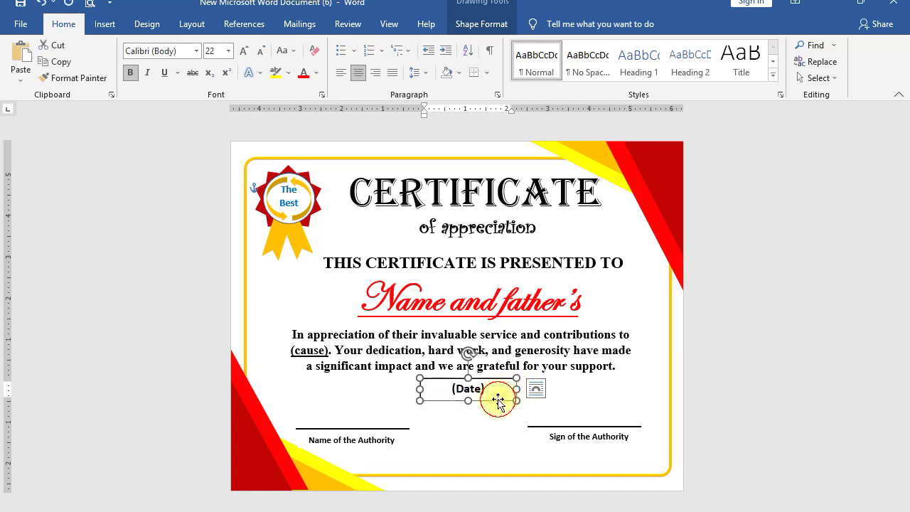
right_click(499, 377)
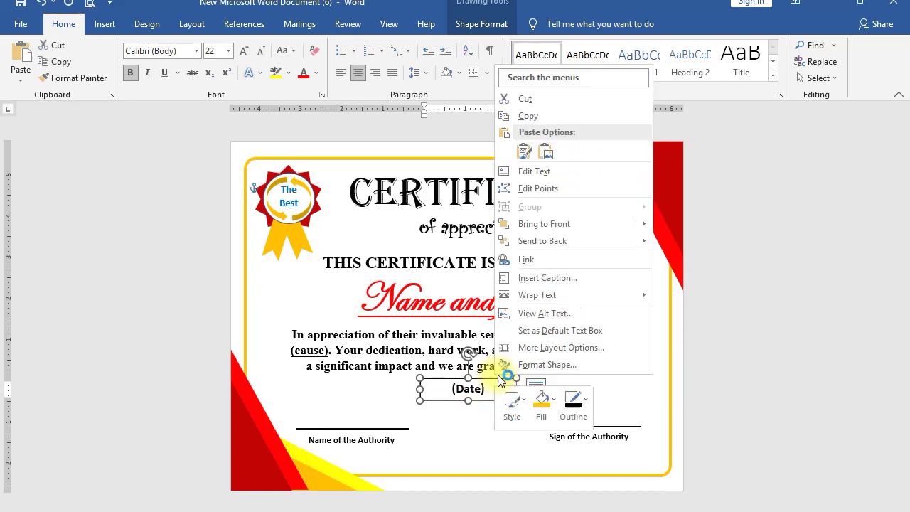
left_click(544, 365)
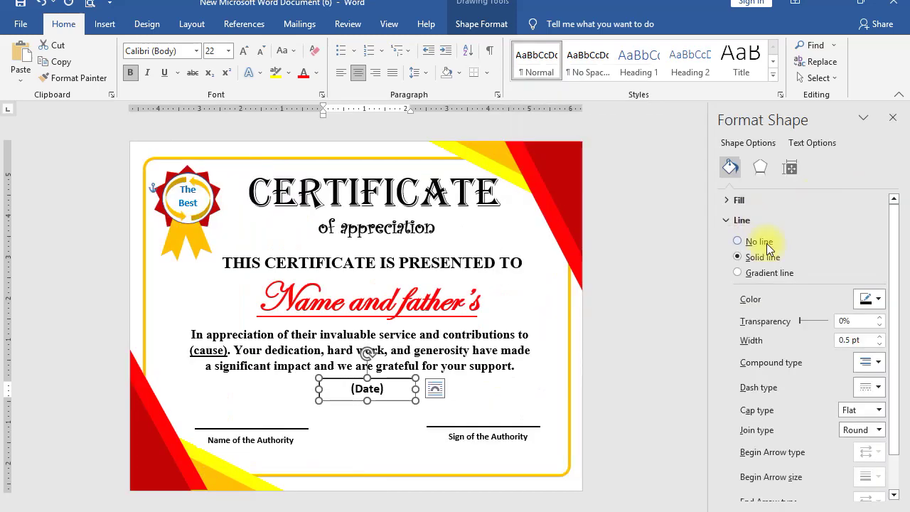
left_click(766, 243)
left_click(892, 118)
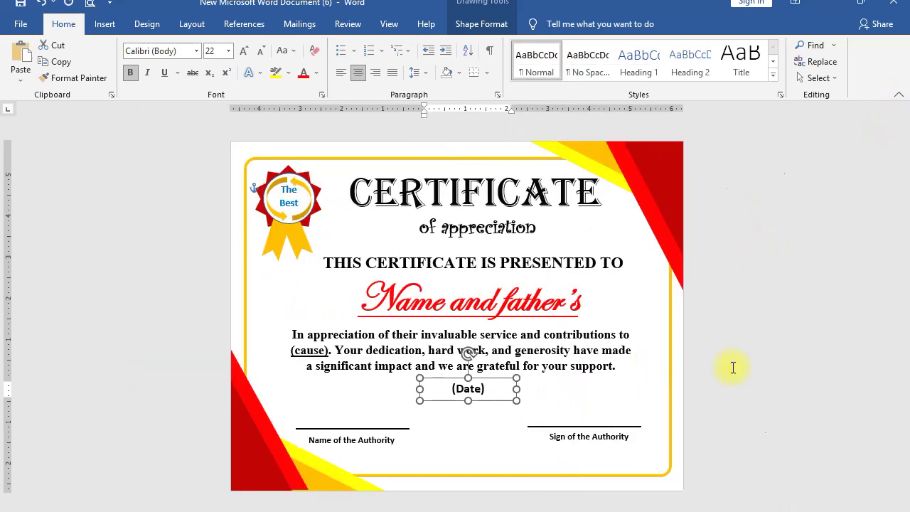
left_click(732, 367)
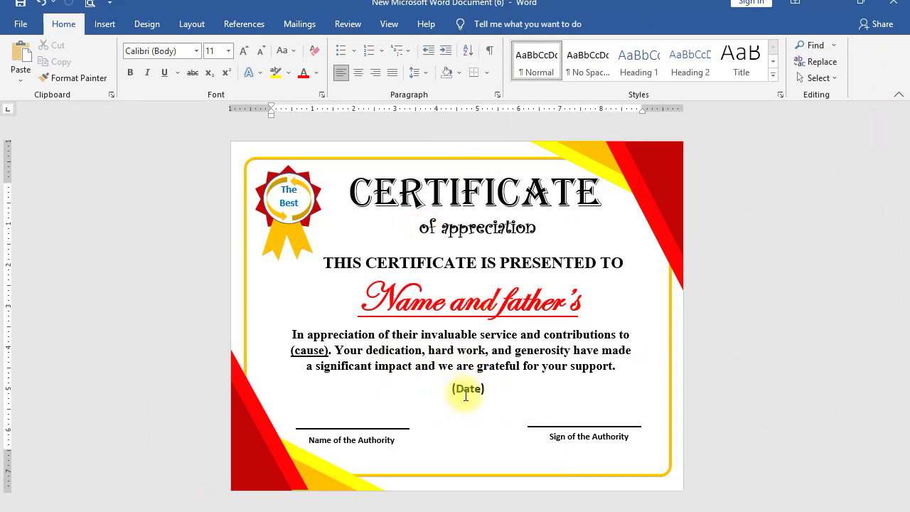
left_click(17, 6)
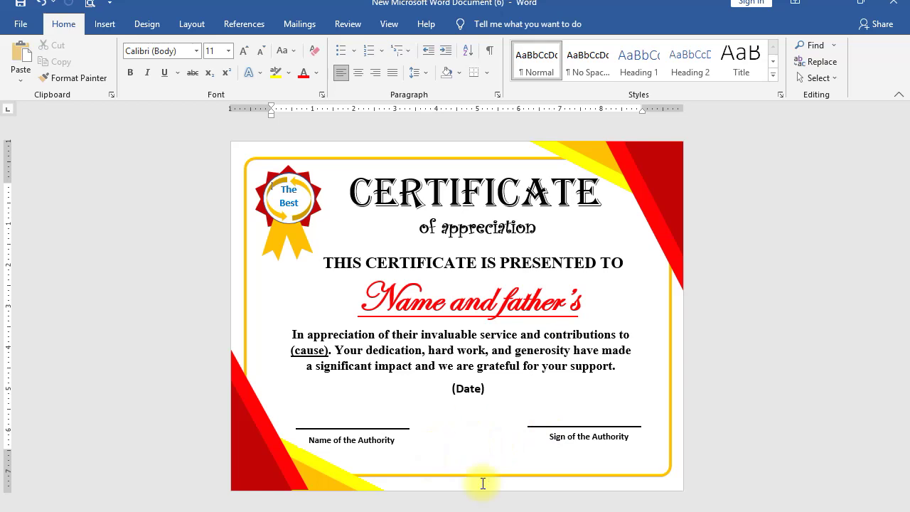
Step: Insert the PVA Education picture from the Desktop folder
left_click(104, 23)
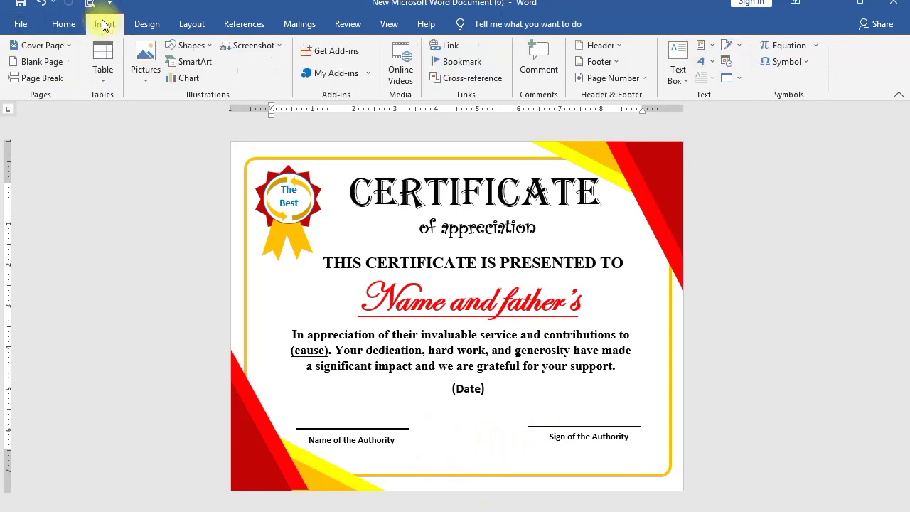
left_click(136, 78)
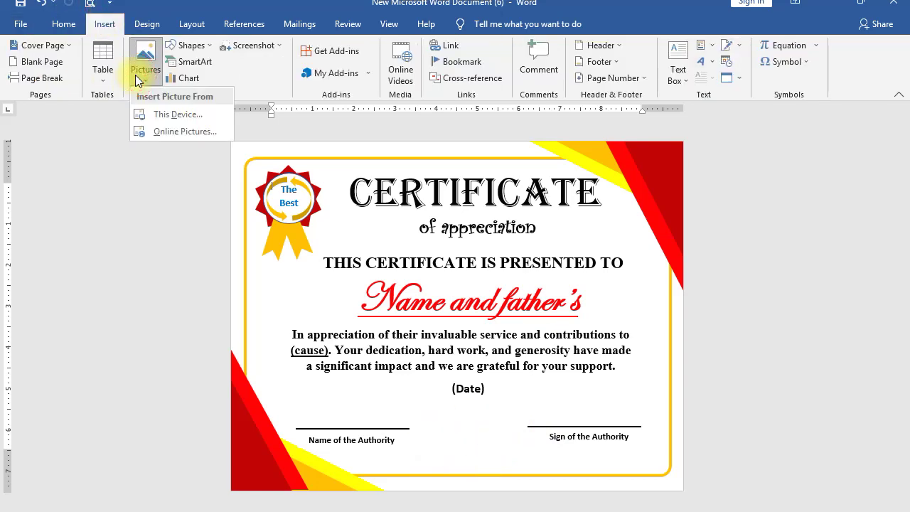
left_click(160, 108)
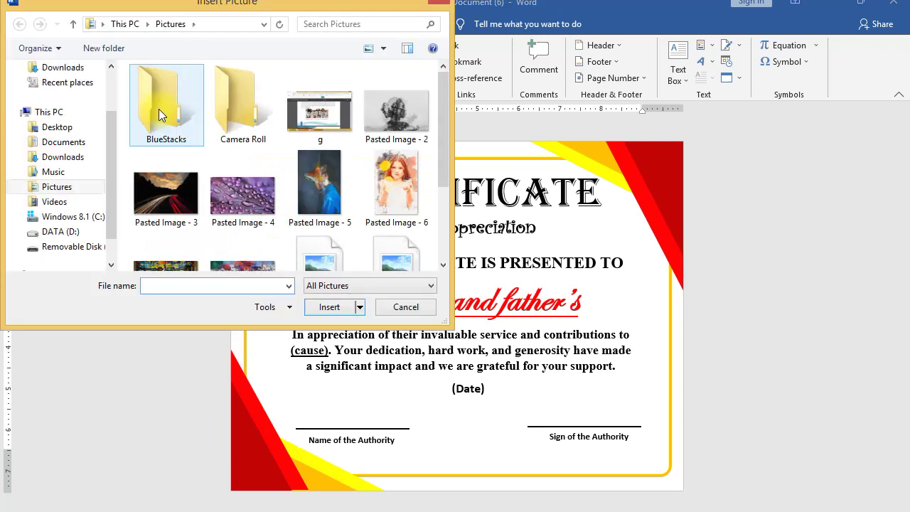
left_click(71, 130)
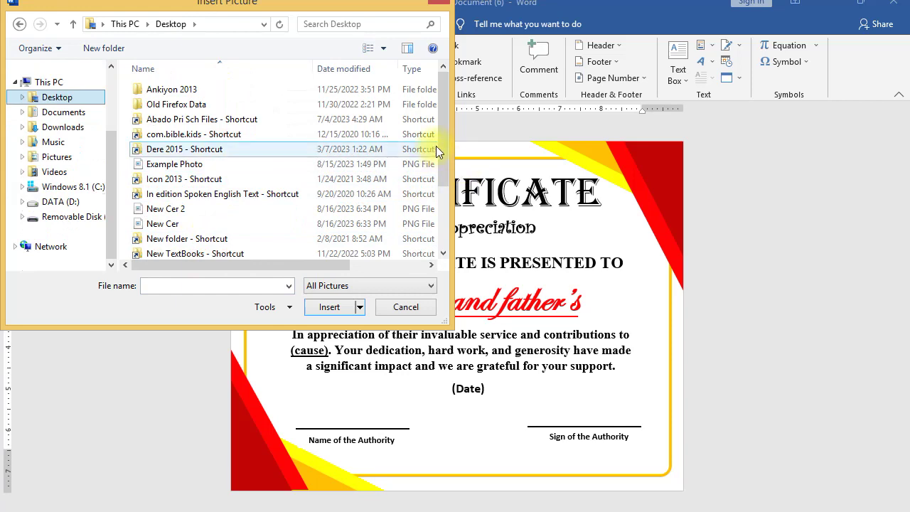
left_click_drag(439, 149, 442, 209)
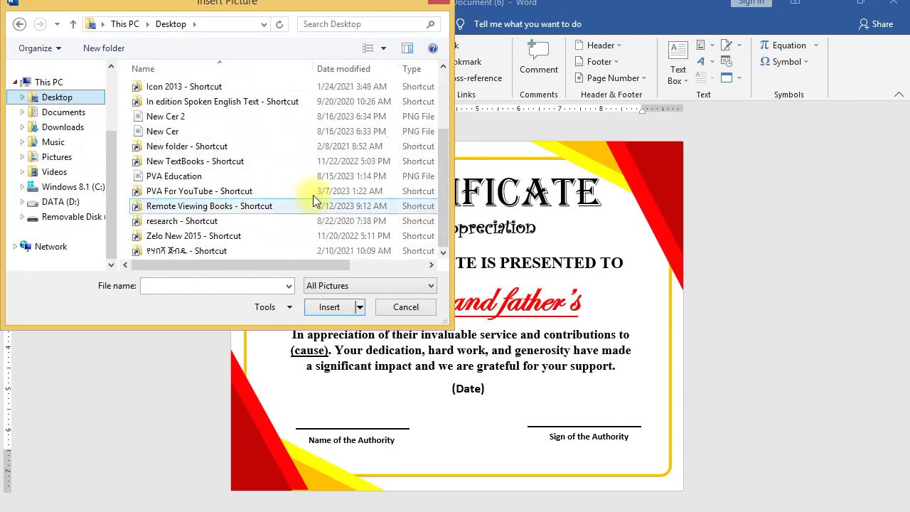
left_click(171, 177)
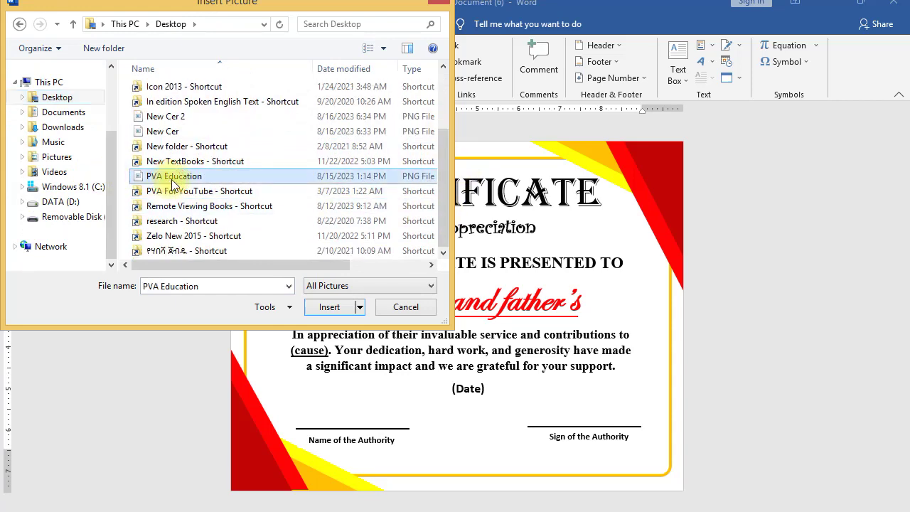
left_click(317, 307)
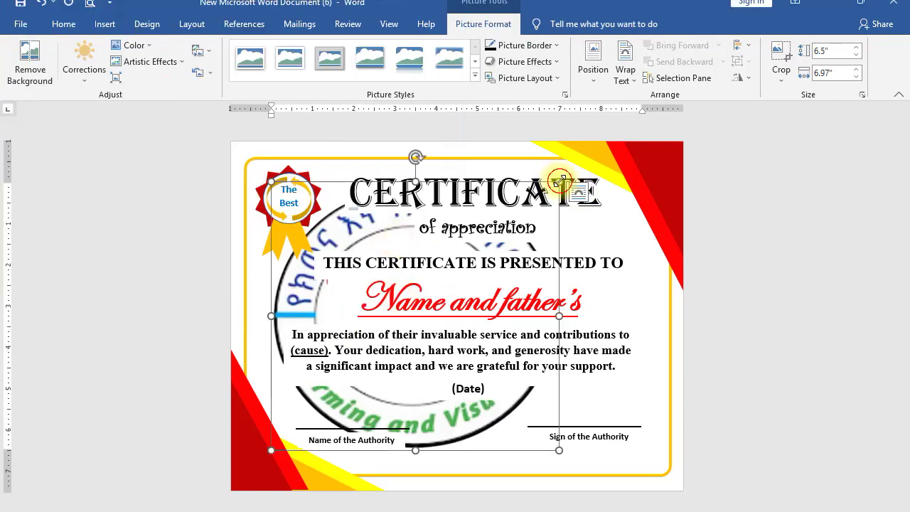
Step: Shrink the PVA logo, set it In Front of Text, and move it to bottom centre
left_click_drag(559, 181, 364, 346)
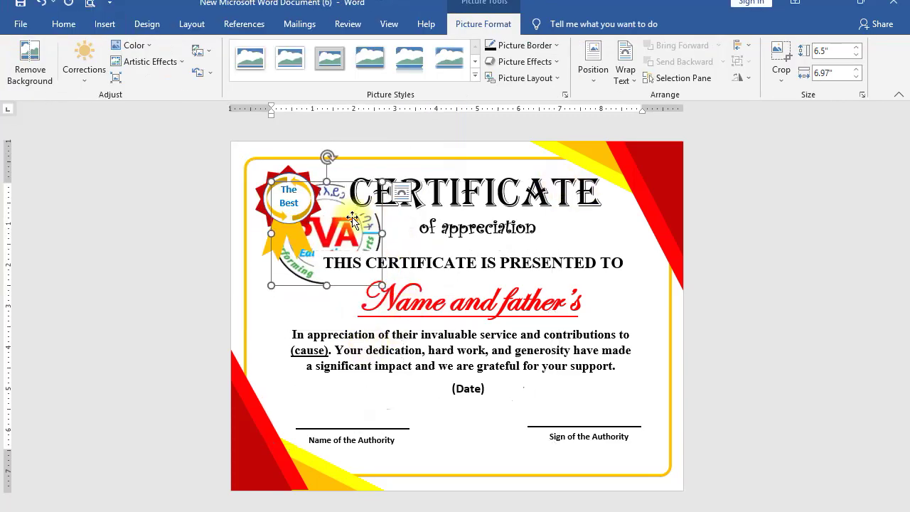
left_click(402, 192)
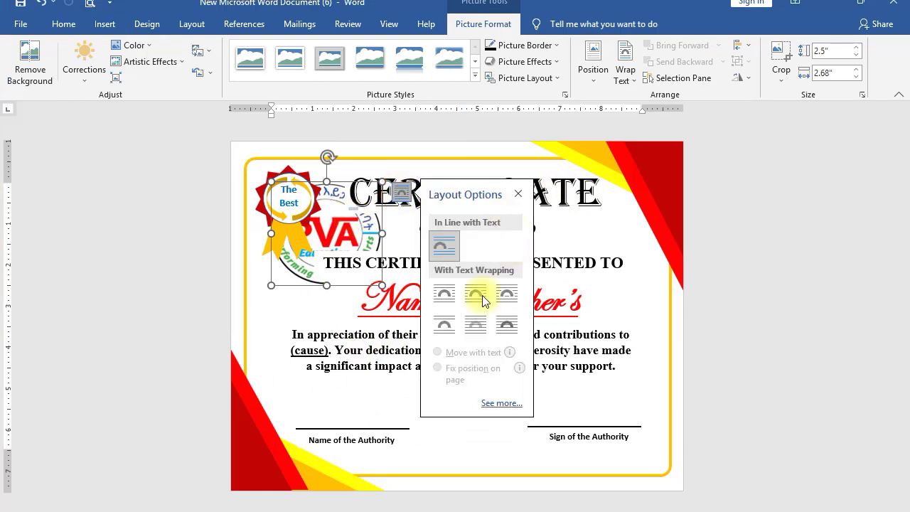
left_click(509, 328)
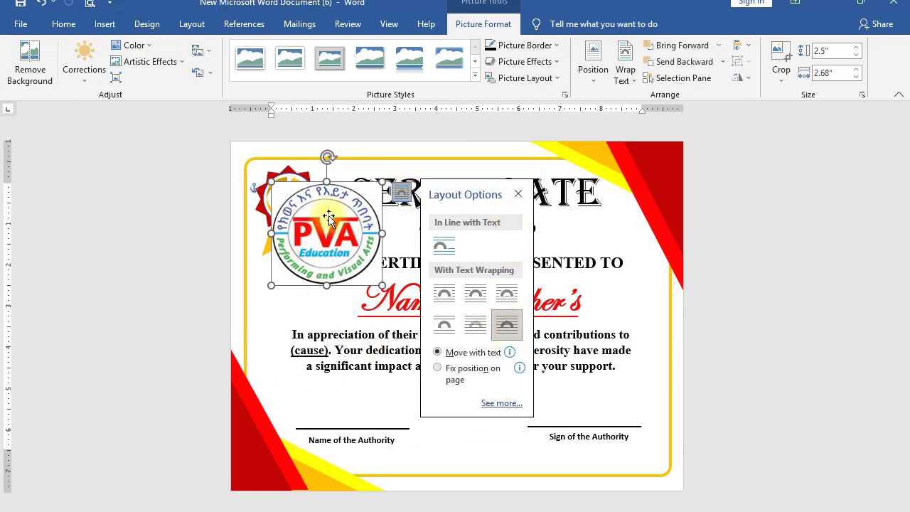
left_click_drag(328, 216, 482, 390)
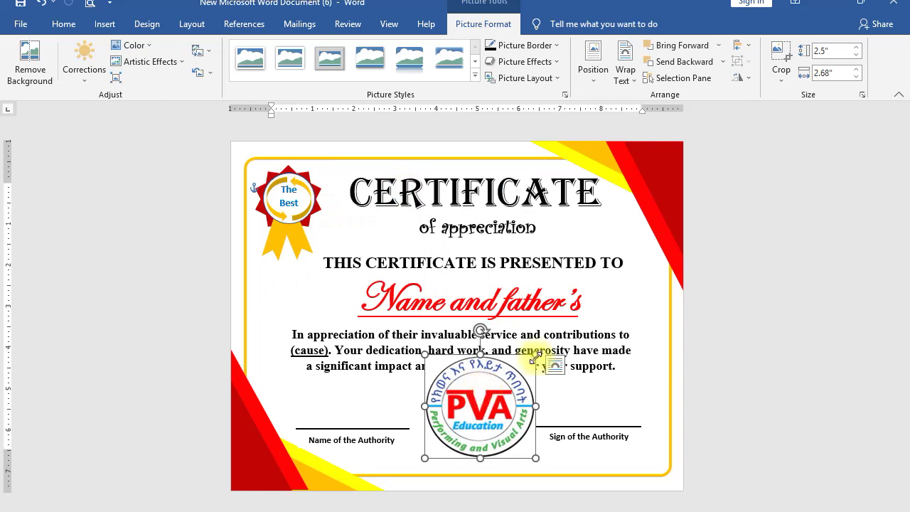
Step: Fine-tune the logo to about 1.54 x 1.66 inches, centred between the signature lines
left_click_drag(535, 356, 460, 417)
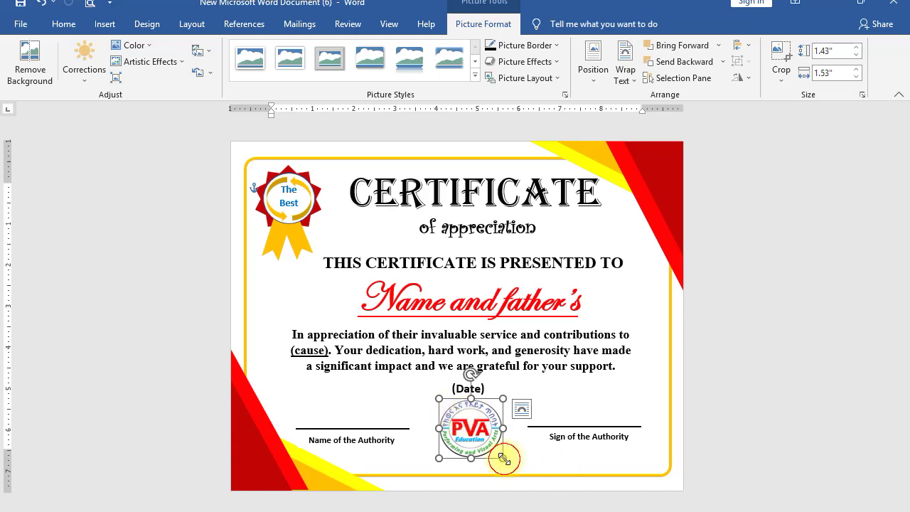
left_click_drag(503, 458, 513, 466)
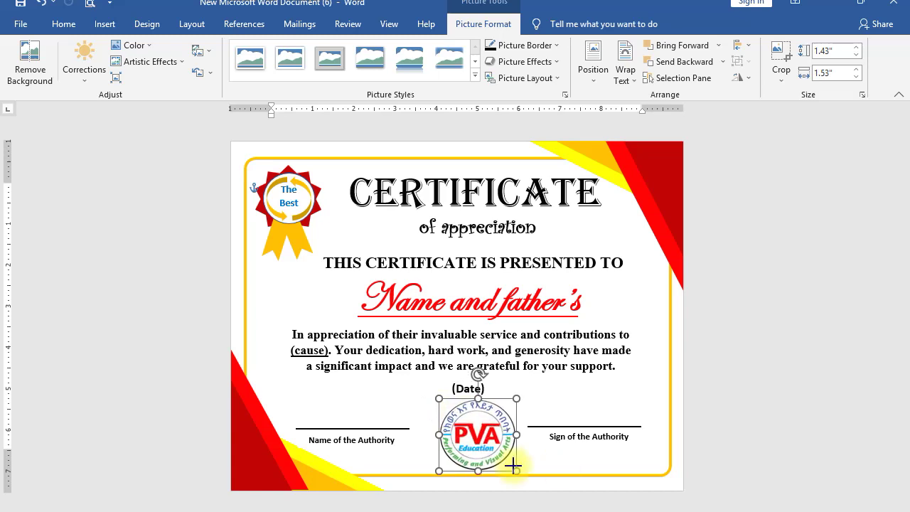
left_click_drag(476, 435, 470, 434)
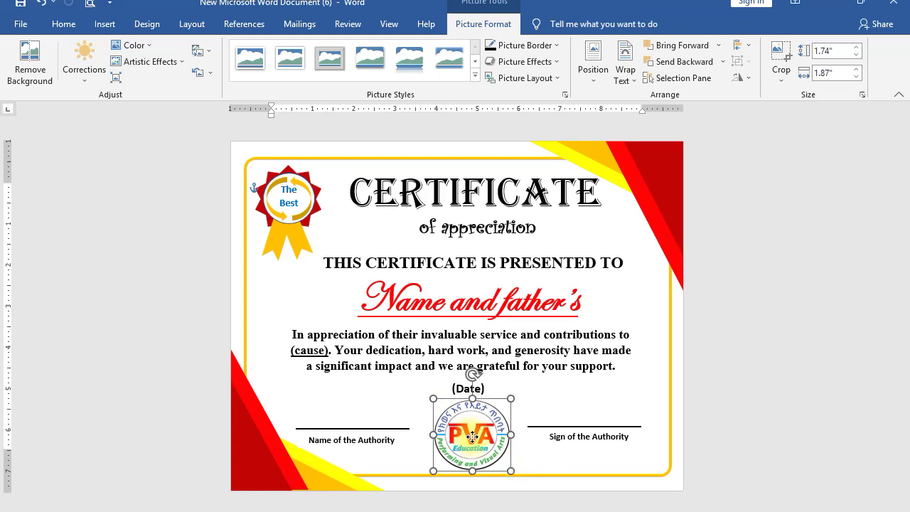
left_click(836, 392)
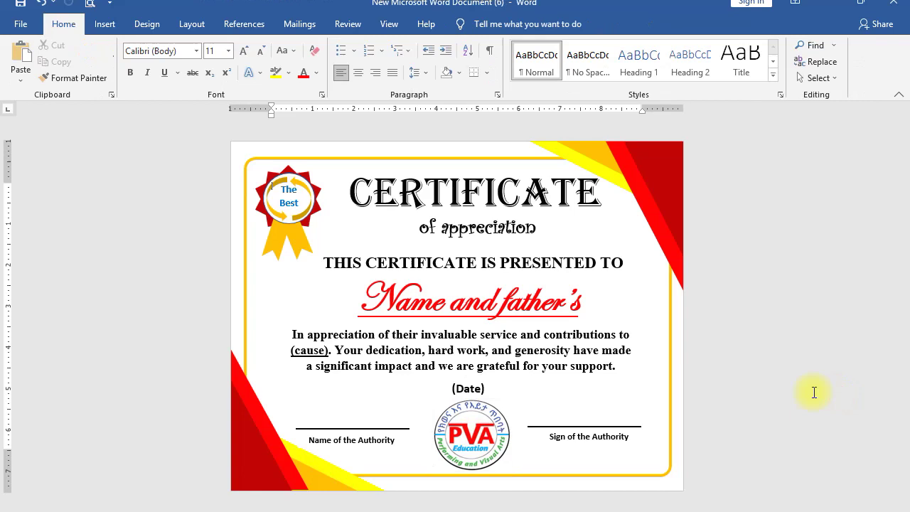
left_click(482, 421)
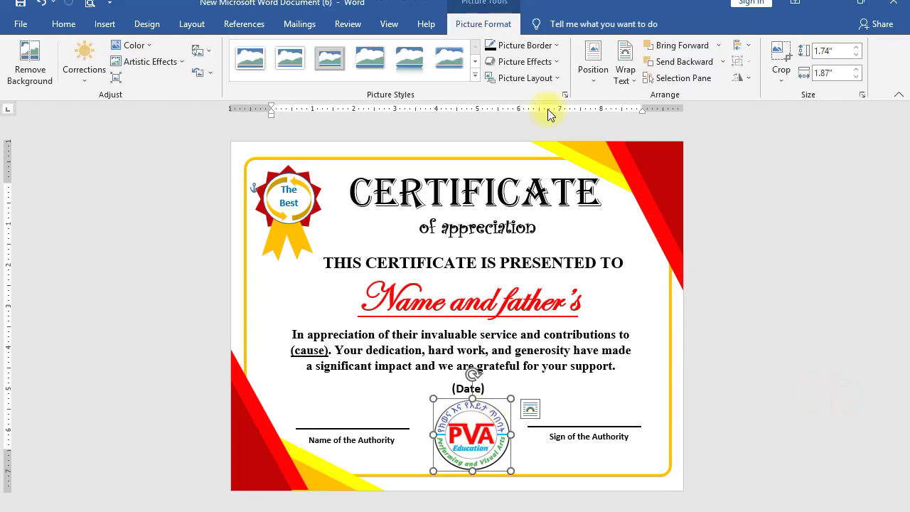
left_click(46, 5)
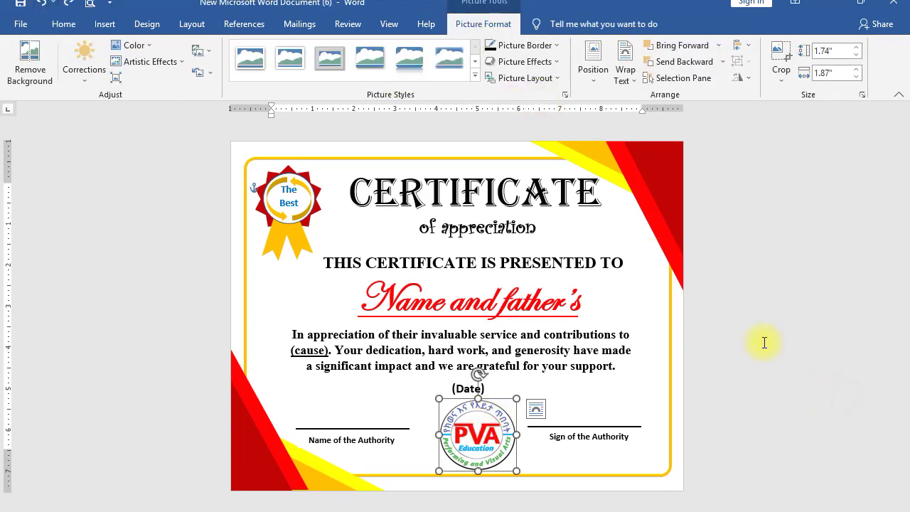
left_click(523, 449)
left_click(472, 427)
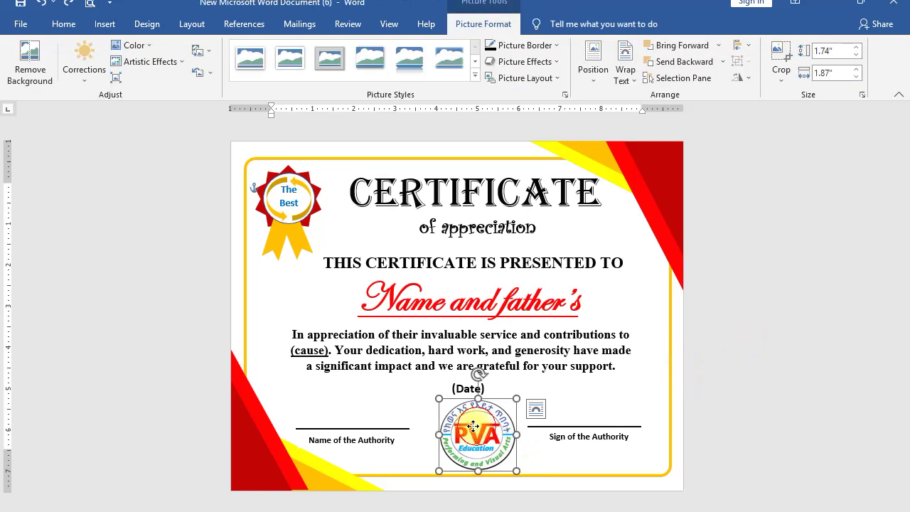
left_click_drag(473, 426, 469, 425)
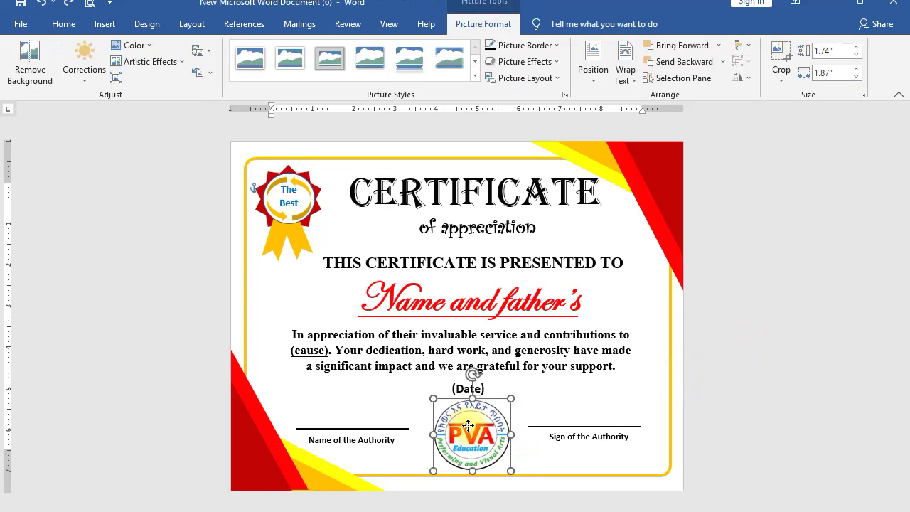
left_click_drag(510, 471, 502, 462)
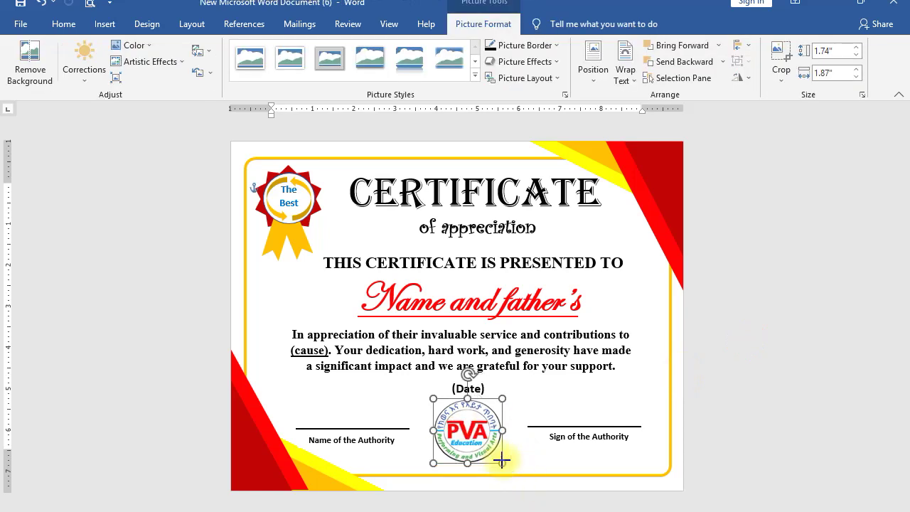
left_click_drag(462, 430, 466, 430)
Step: Check the logo and (Date) box placement, then open the print preview with Ctrl+P
left_click(791, 386)
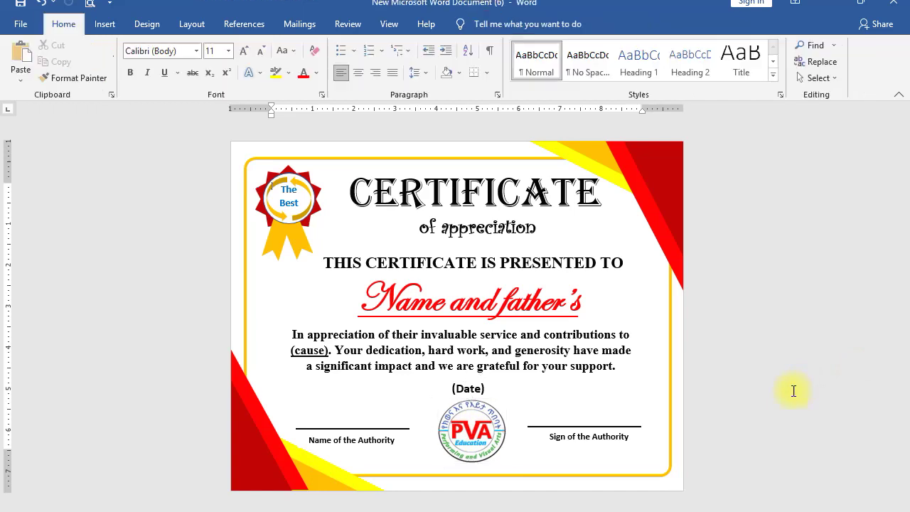
left_click(490, 432)
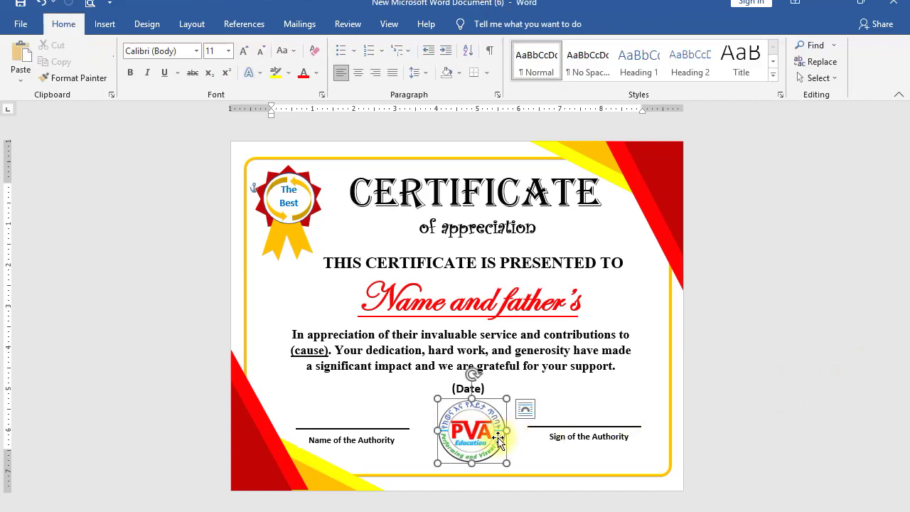
left_click(760, 371)
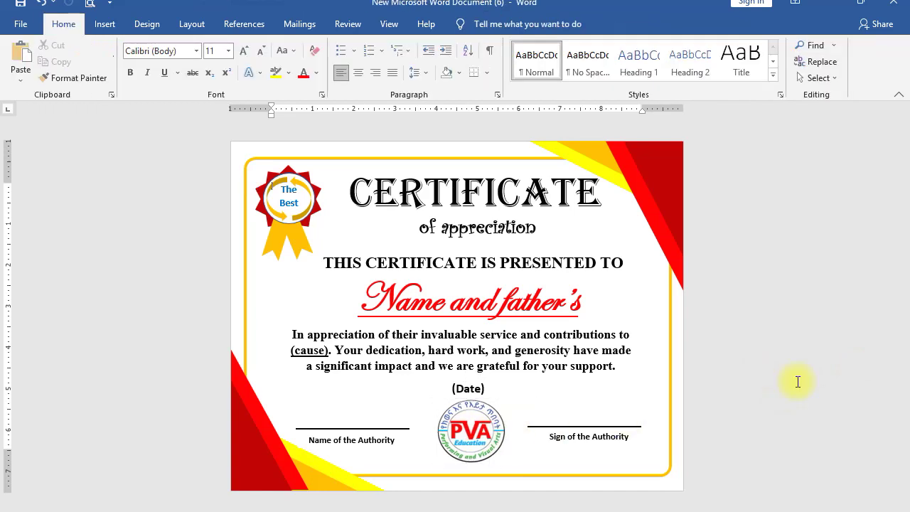
left_click(475, 387)
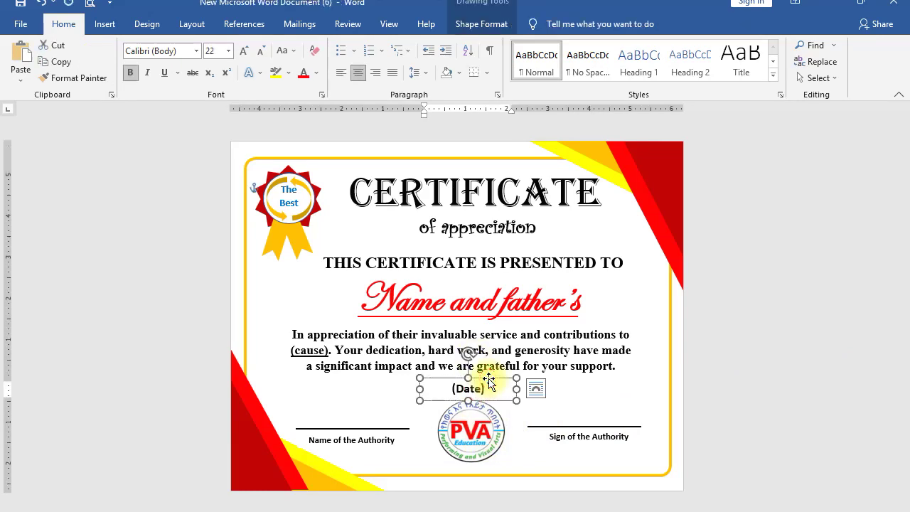
left_click(725, 383)
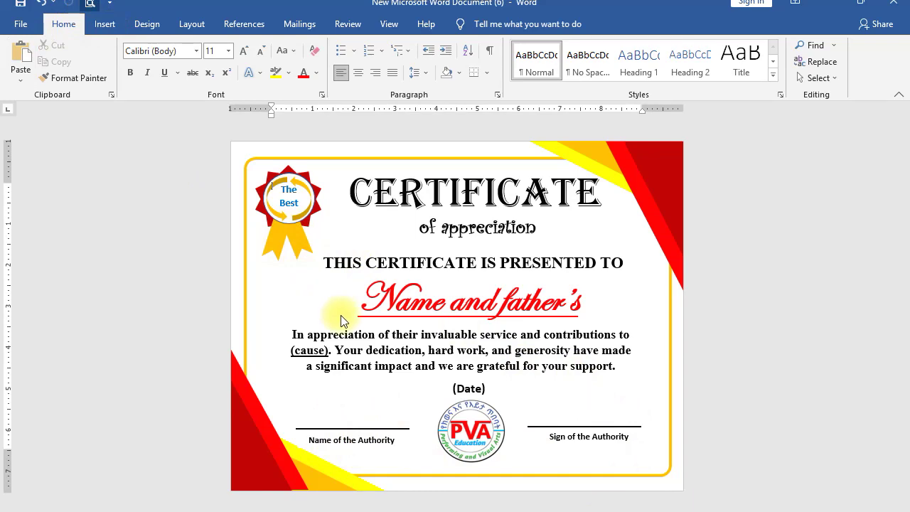
key("ctrl+p")
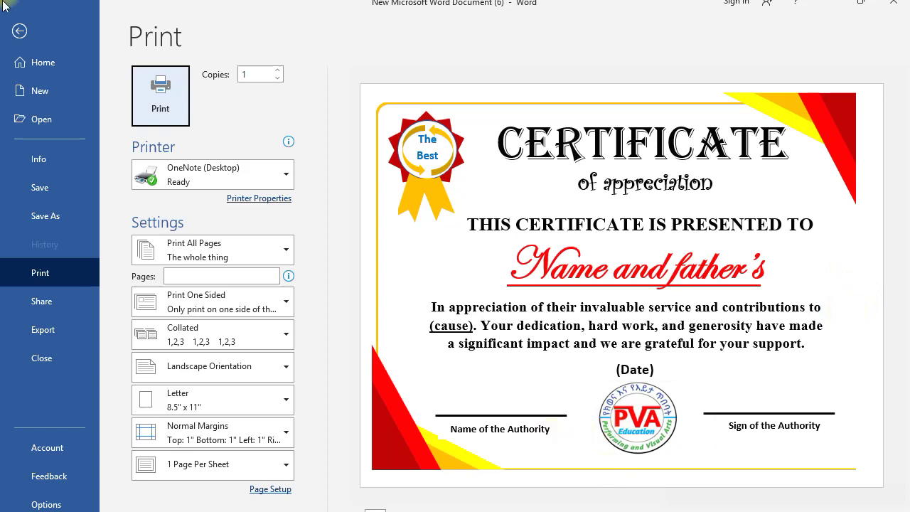
Step: Pull the yellow frame's right and bottom edges inward, save, and preview the certificate
left_click(23, 33)
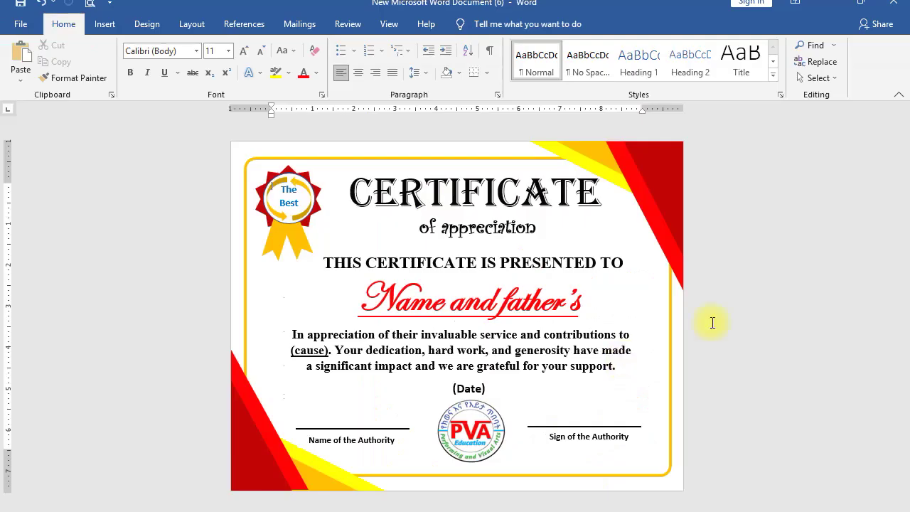
left_click(671, 334)
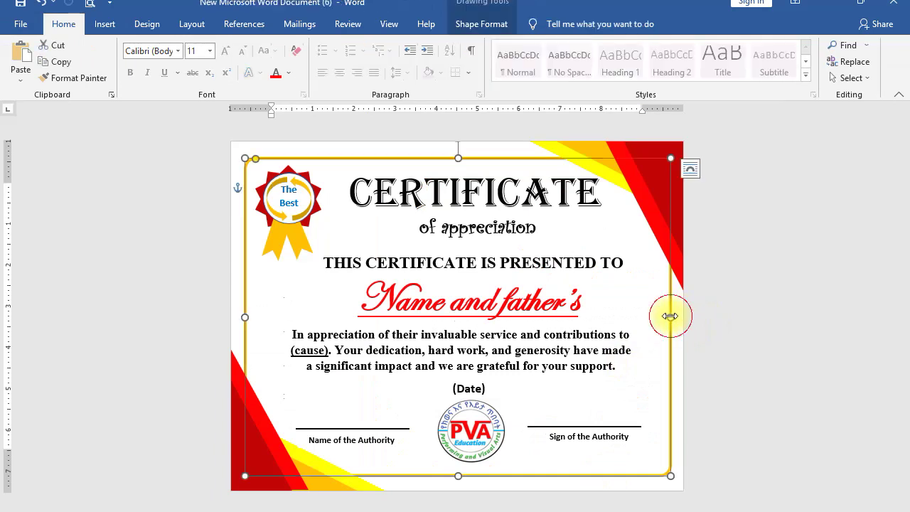
left_click_drag(671, 317, 663, 316)
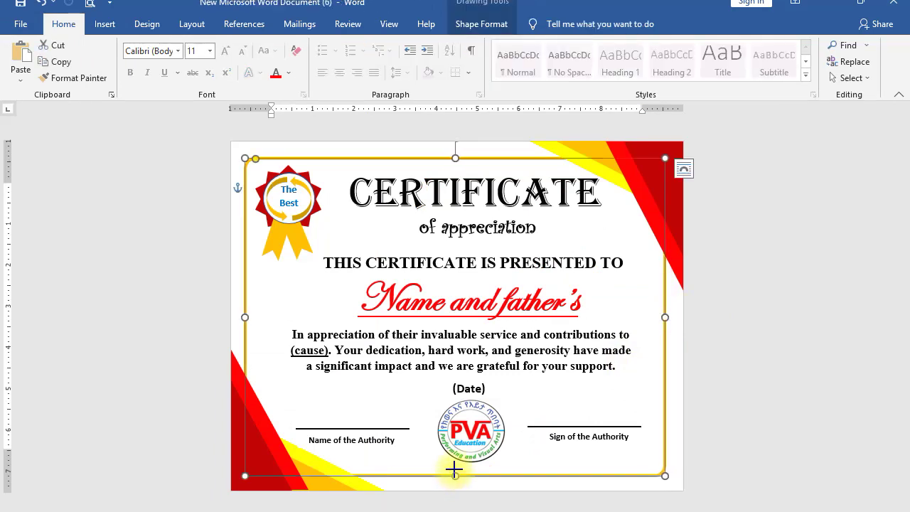
left_click_drag(454, 469, 452, 465)
left_click(788, 344)
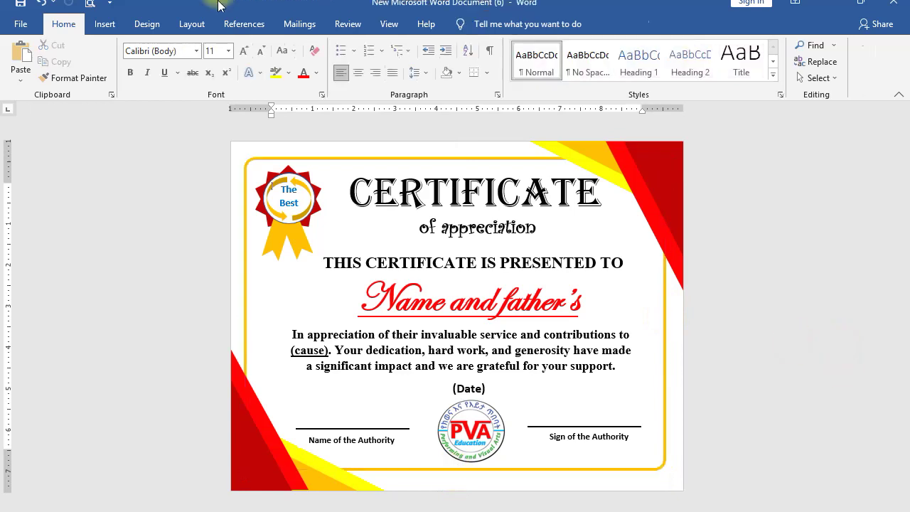
left_click(20, 3)
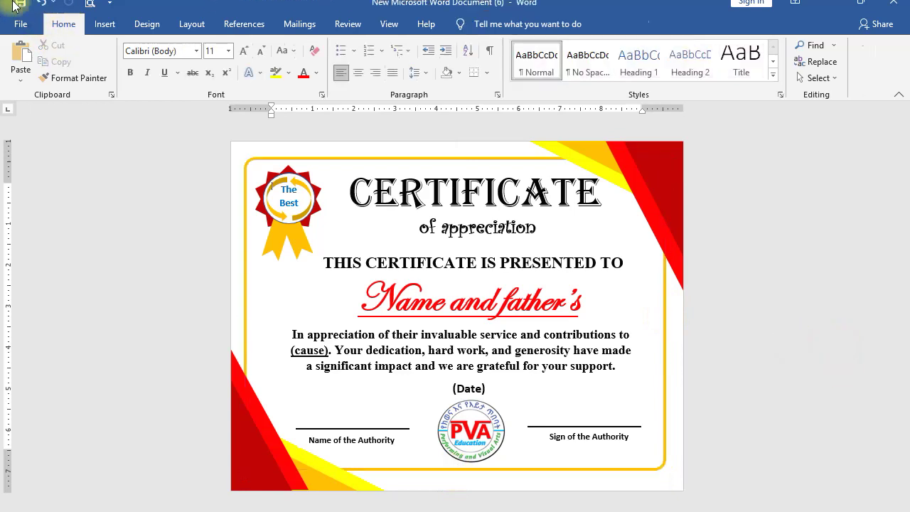
left_click(93, 9)
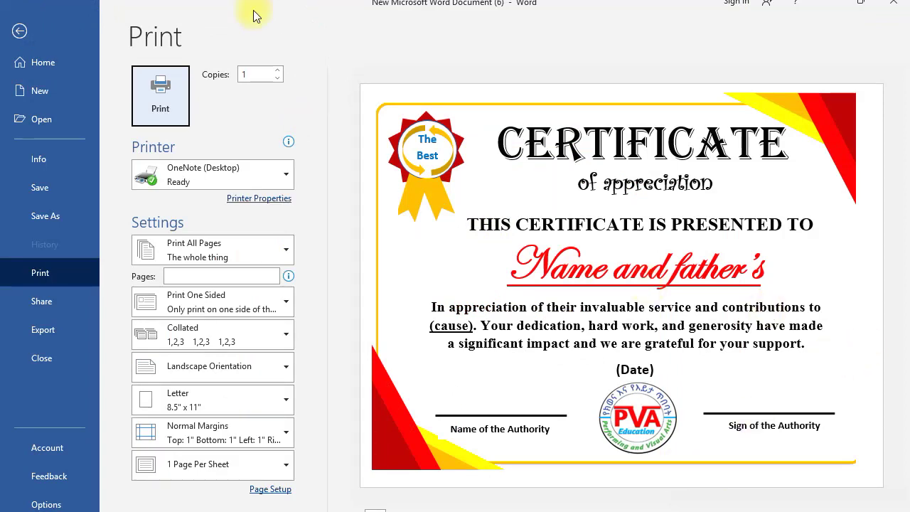
Step: Shift the yellow frame's right edge further left and preview the certificate again
left_click(25, 30)
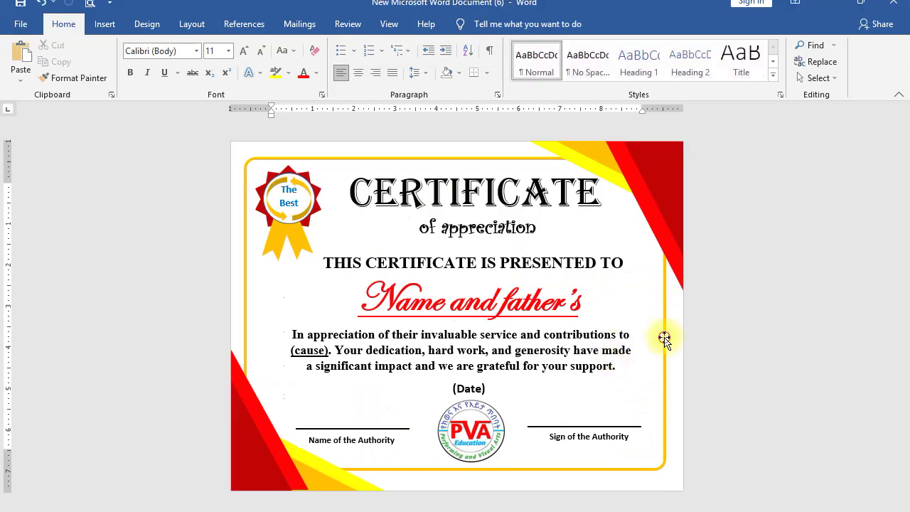
left_click(666, 313)
left_click_drag(666, 313, 658, 313)
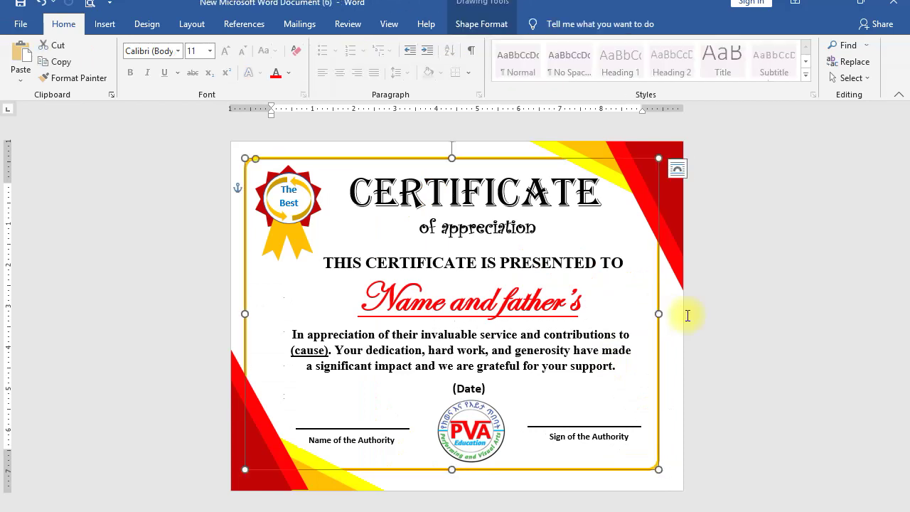
left_click(90, 9)
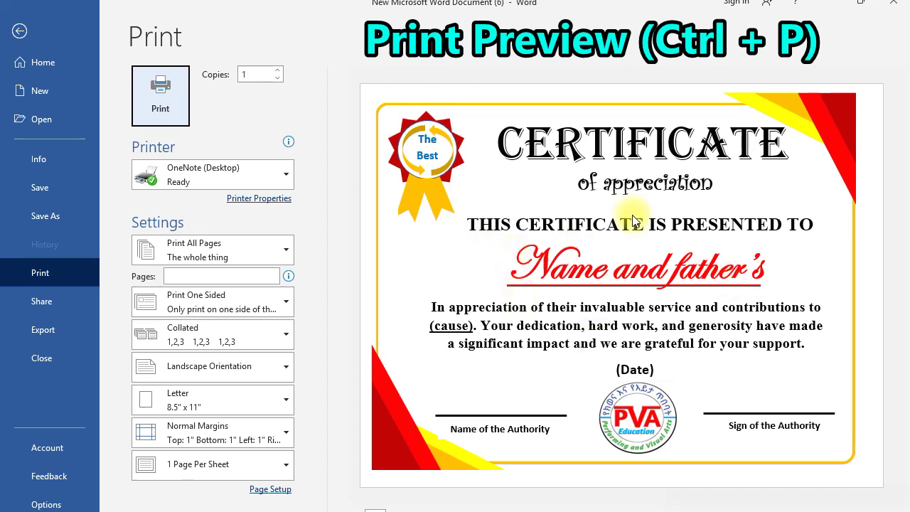
Step: Leave print preview and review the Name and father's text box by selecting its text
left_click(42, 32)
left_click(448, 302)
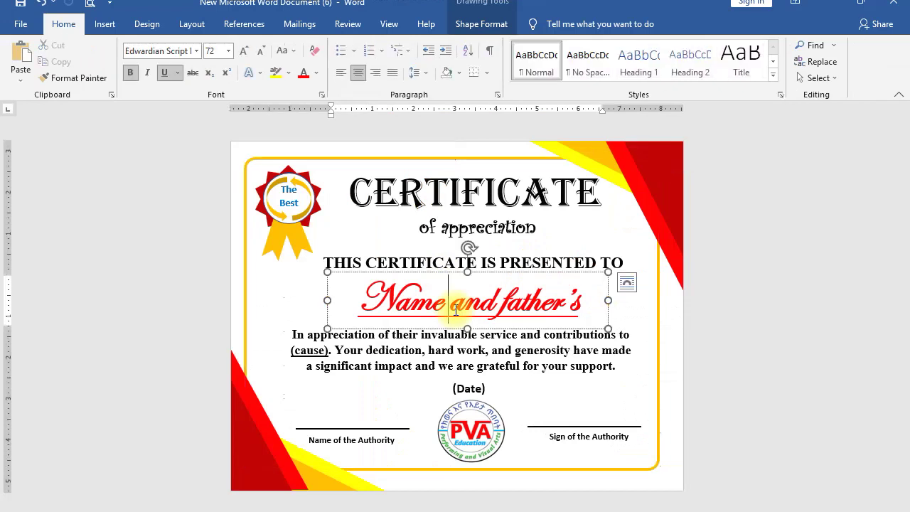
left_click_drag(371, 294, 578, 306)
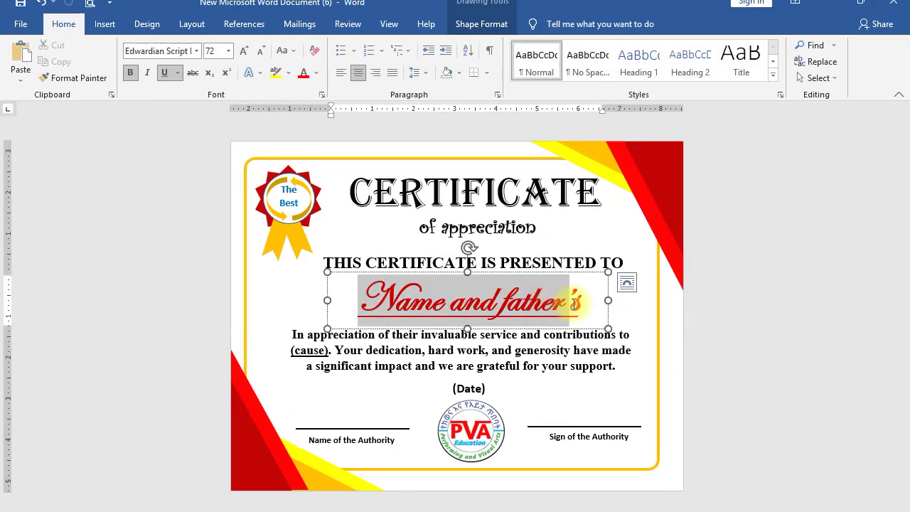
left_click(460, 300)
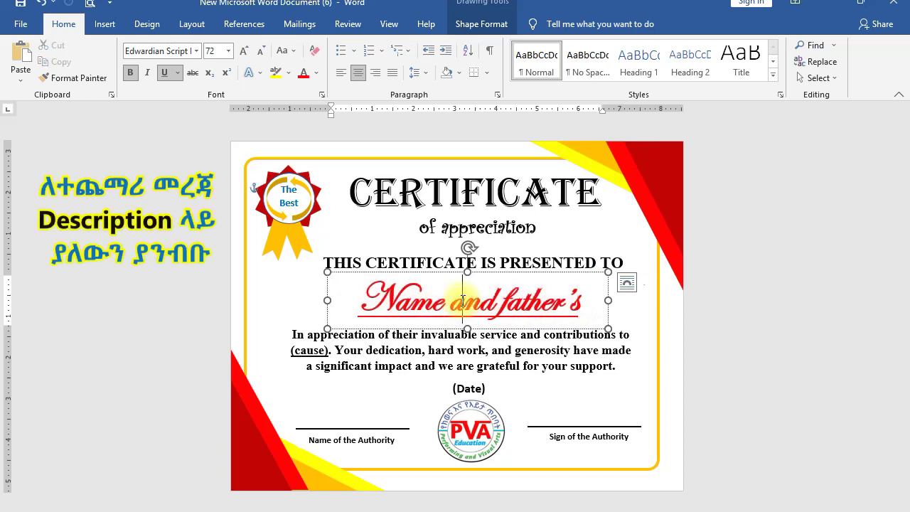
left_click(574, 410)
Step: Review the '(cause)' placeholder in the paragraph and the 'of appreciation' subtitle box
left_click(297, 349)
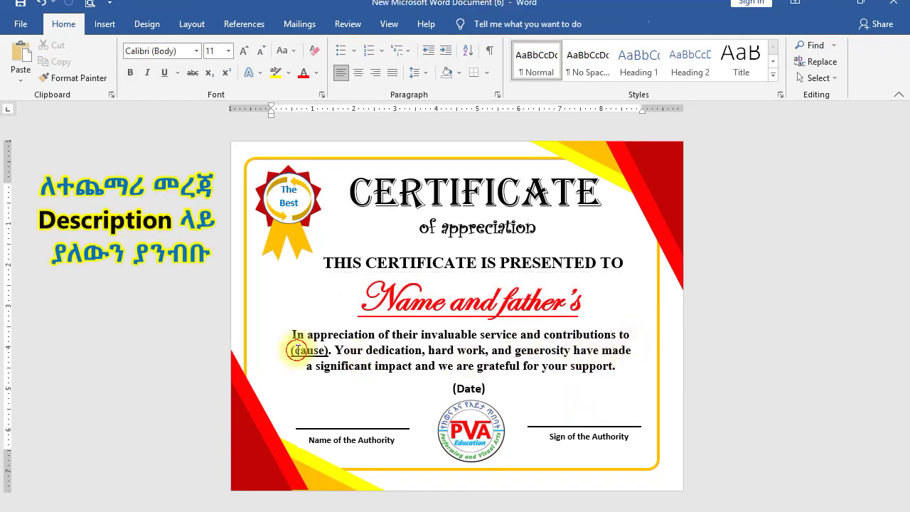
left_click_drag(291, 350, 328, 349)
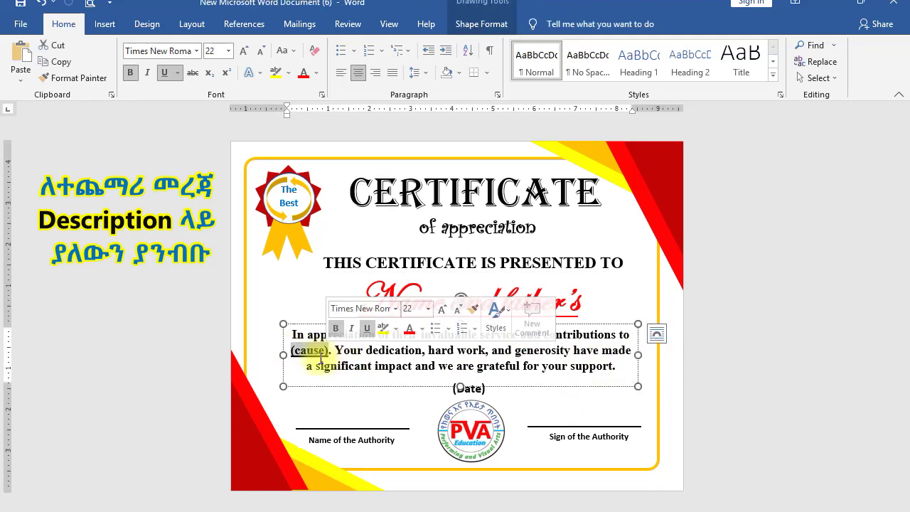
left_click(315, 349)
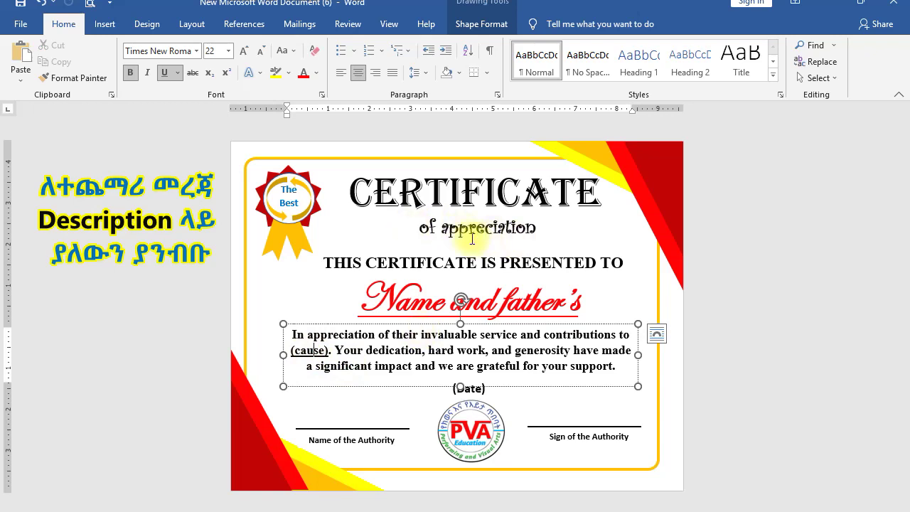
left_click(472, 231)
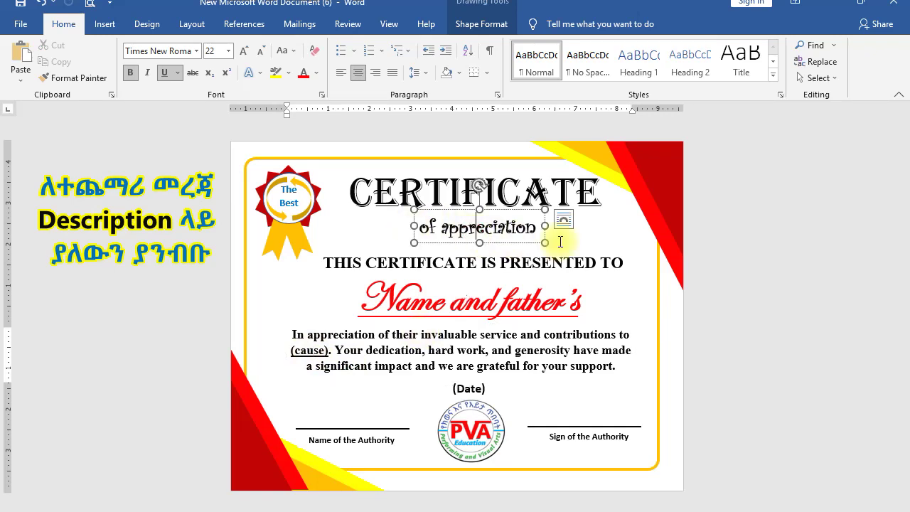
left_click(711, 291)
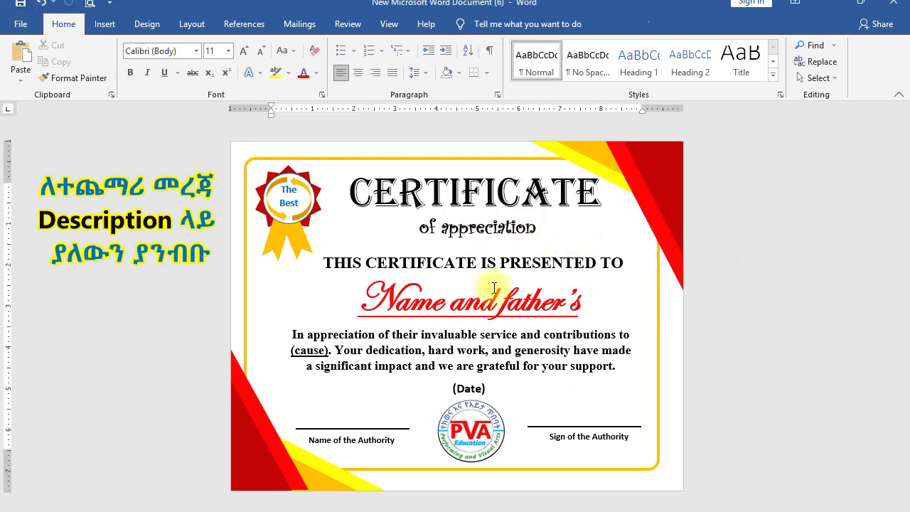